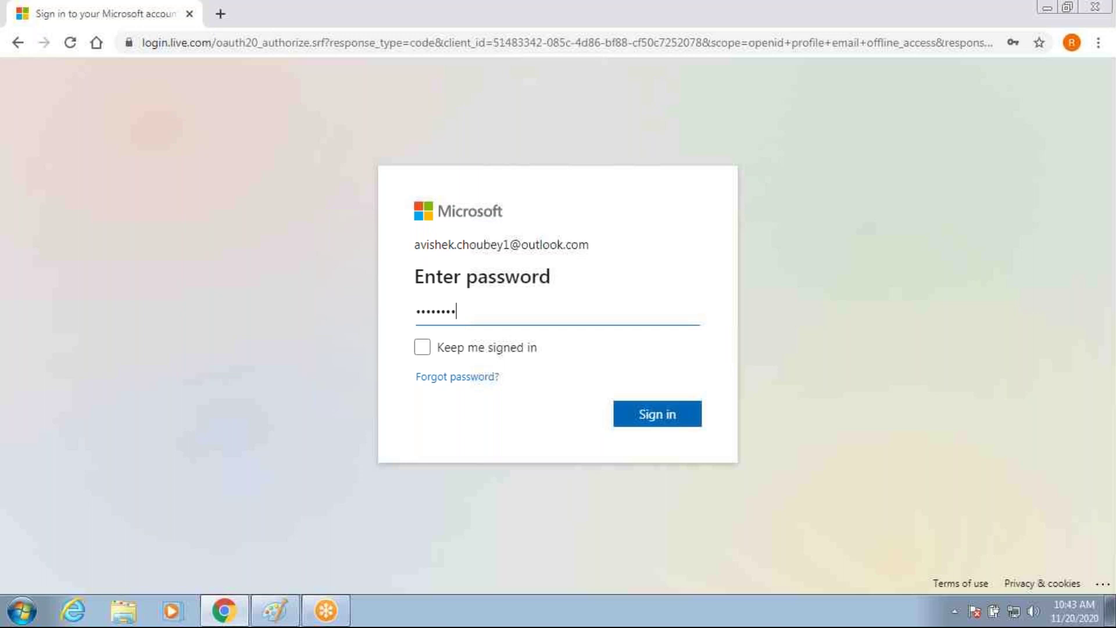
Step: Sign in with the account password, save it in Chrome, and go to the Azure portal
{"action": "type", "text": "••••"}
{"action": "left_click", "coordinate": [652, 416]}
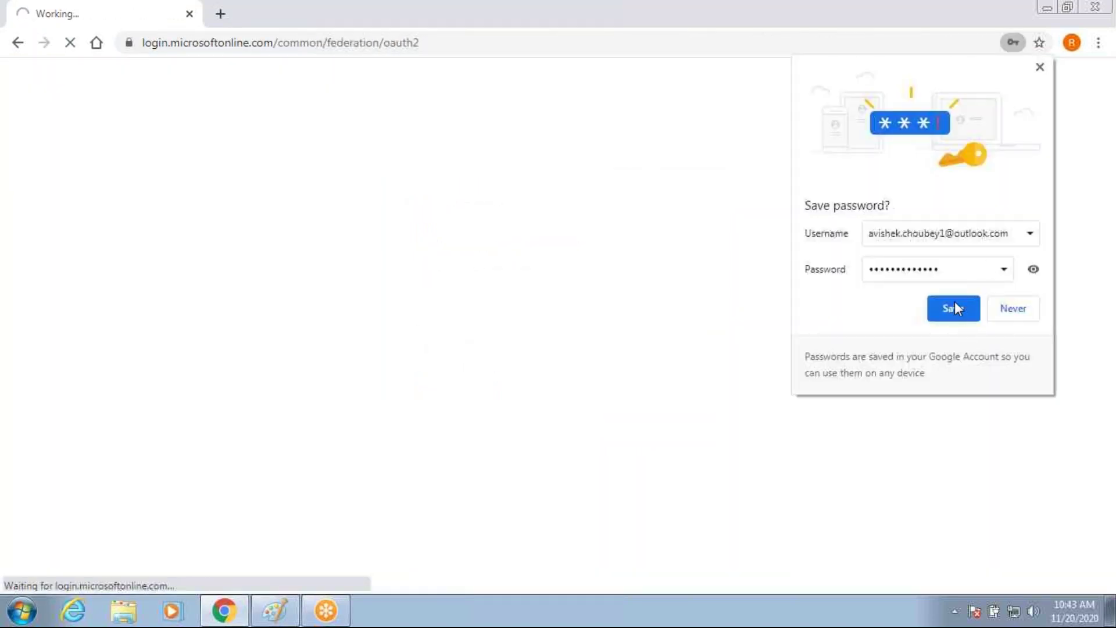
{"action": "left_click", "coordinate": [958, 308]}
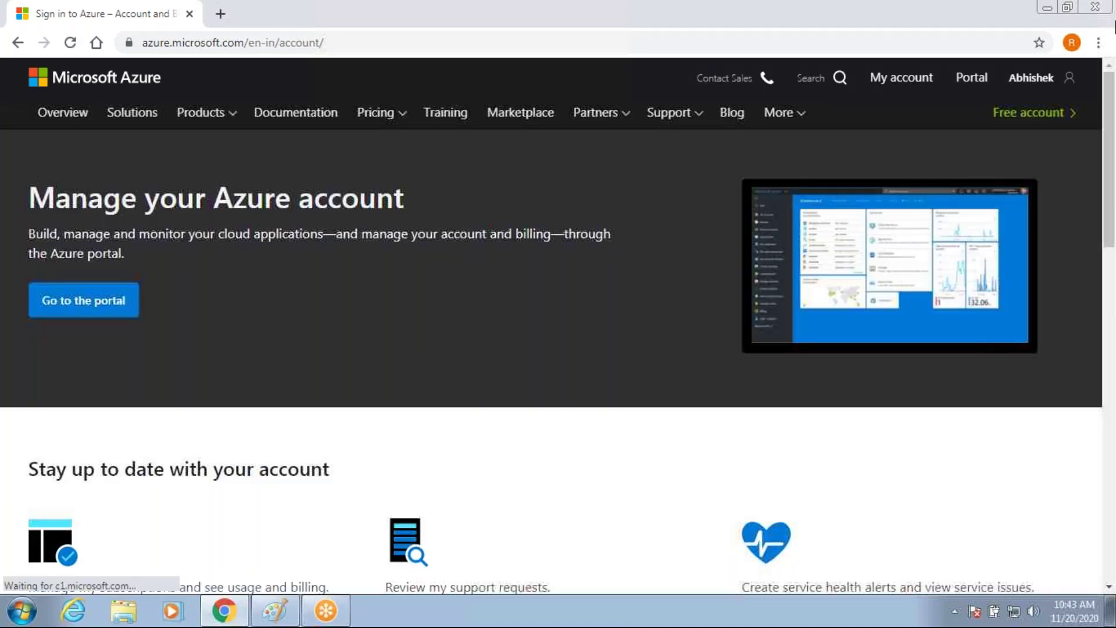
{"action": "left_click", "coordinate": [978, 82]}
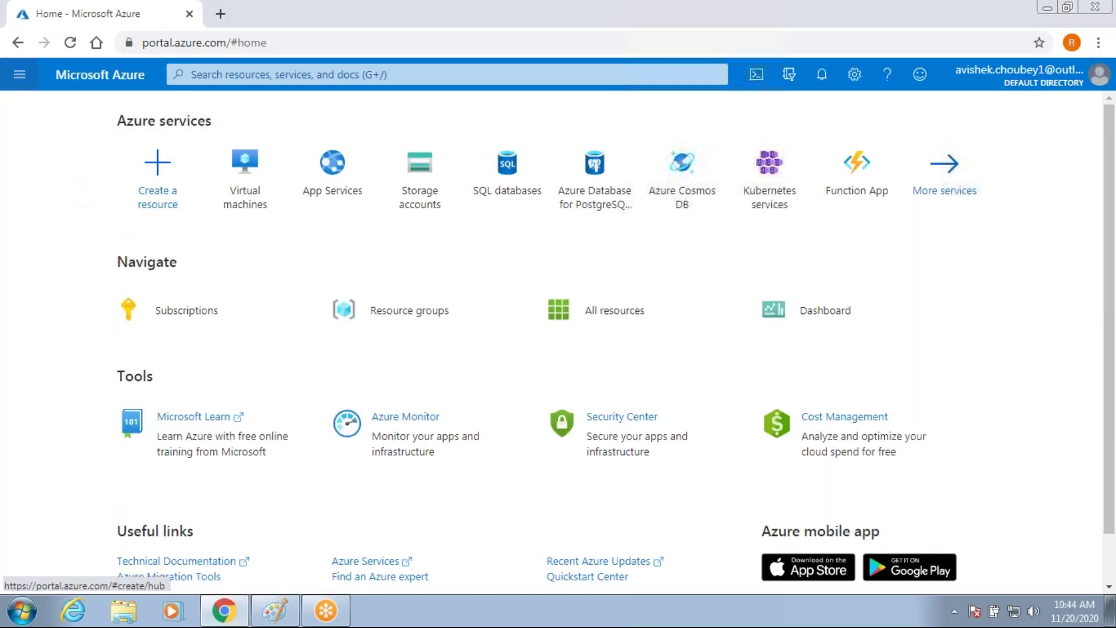
Step: Open the Resource groups list from the portal navigation menu's Favorites
{"action": "left_click", "coordinate": [19, 75]}
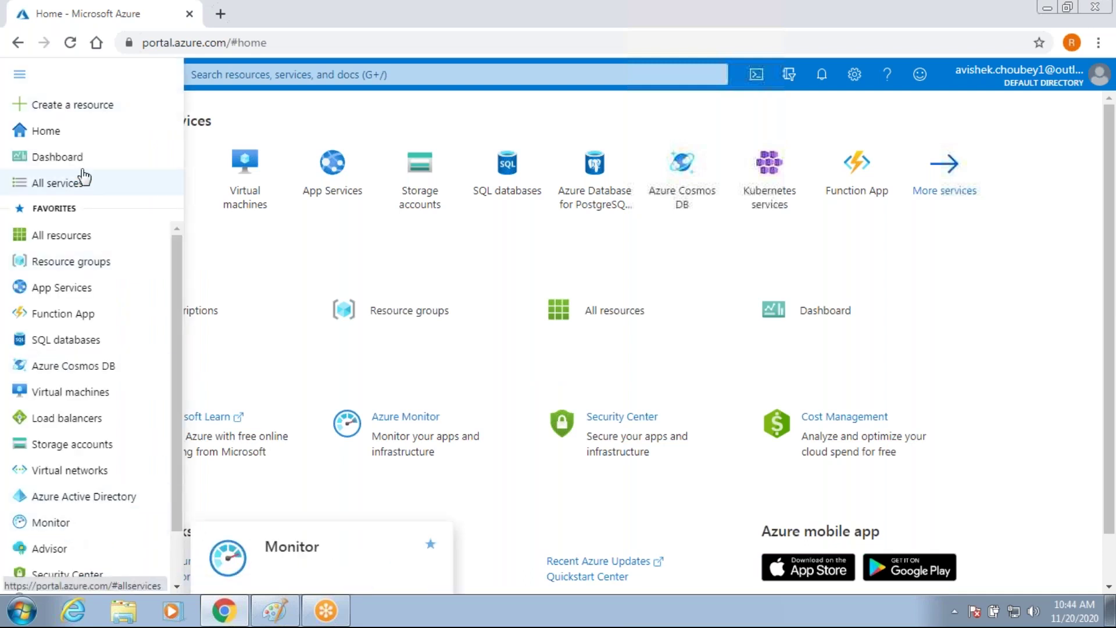
{"action": "scroll", "coordinate": [81, 561], "scroll_direction": "down", "scroll_amount": 1}
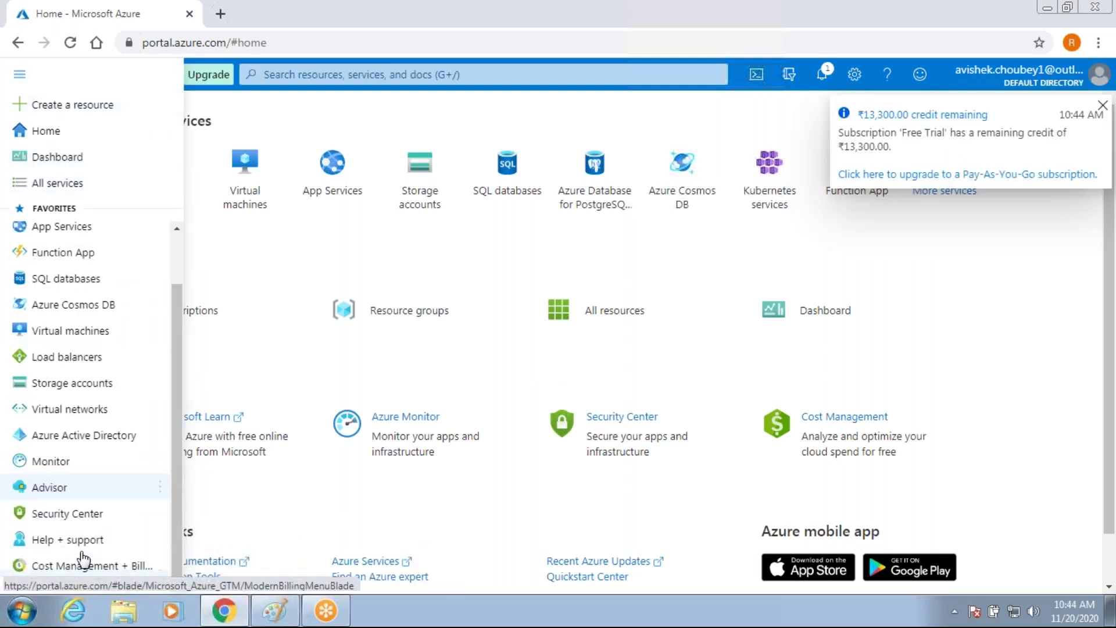
{"action": "scroll", "coordinate": [81, 562], "scroll_direction": "up", "scroll_amount": 1}
{"action": "left_click", "coordinate": [463, 261]}
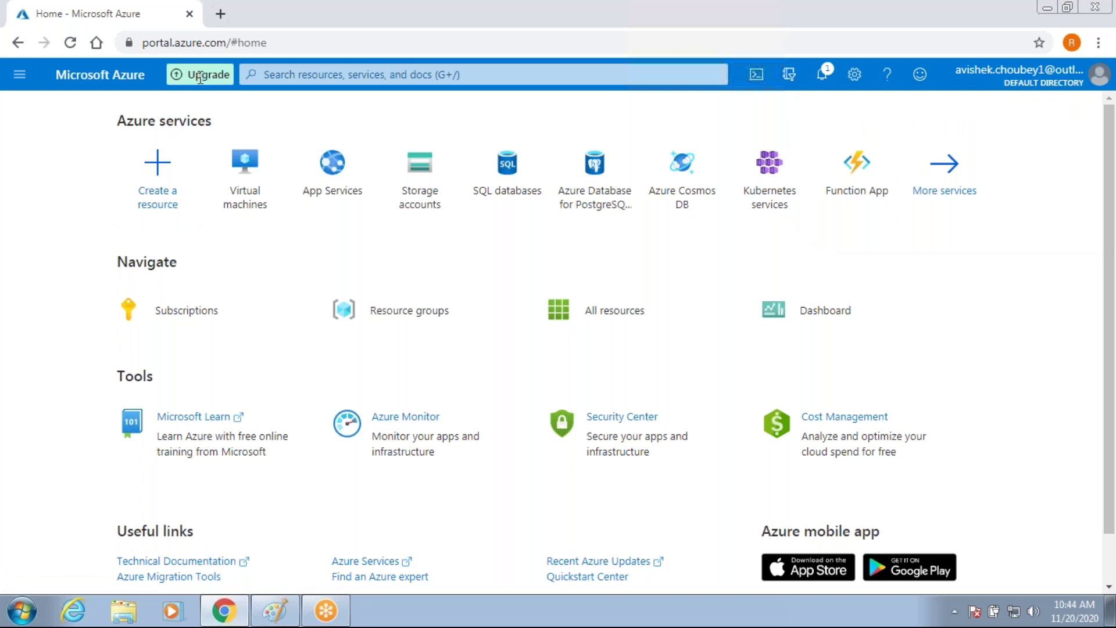
{"action": "left_click", "coordinate": [19, 77]}
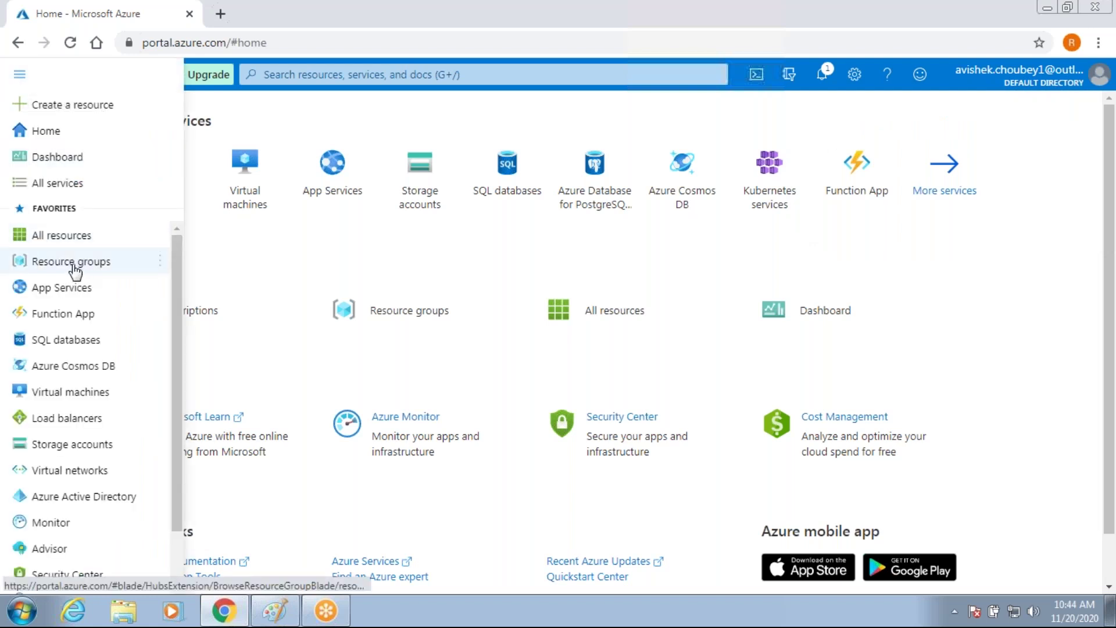
{"action": "mouse_move", "coordinate": [74, 269]}
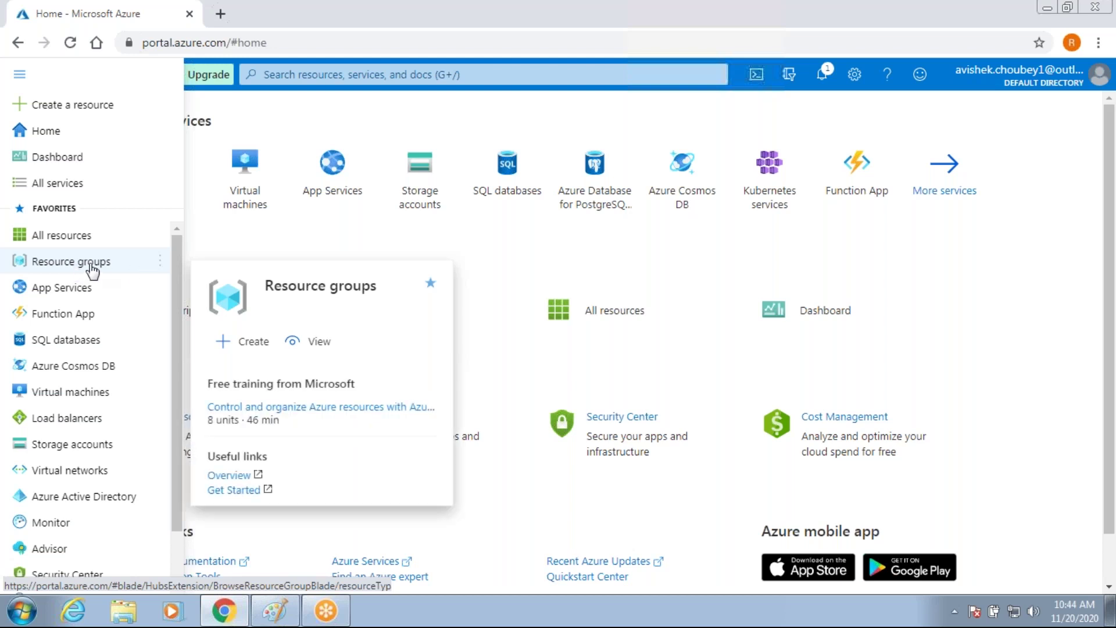
{"action": "left_click", "coordinate": [91, 268]}
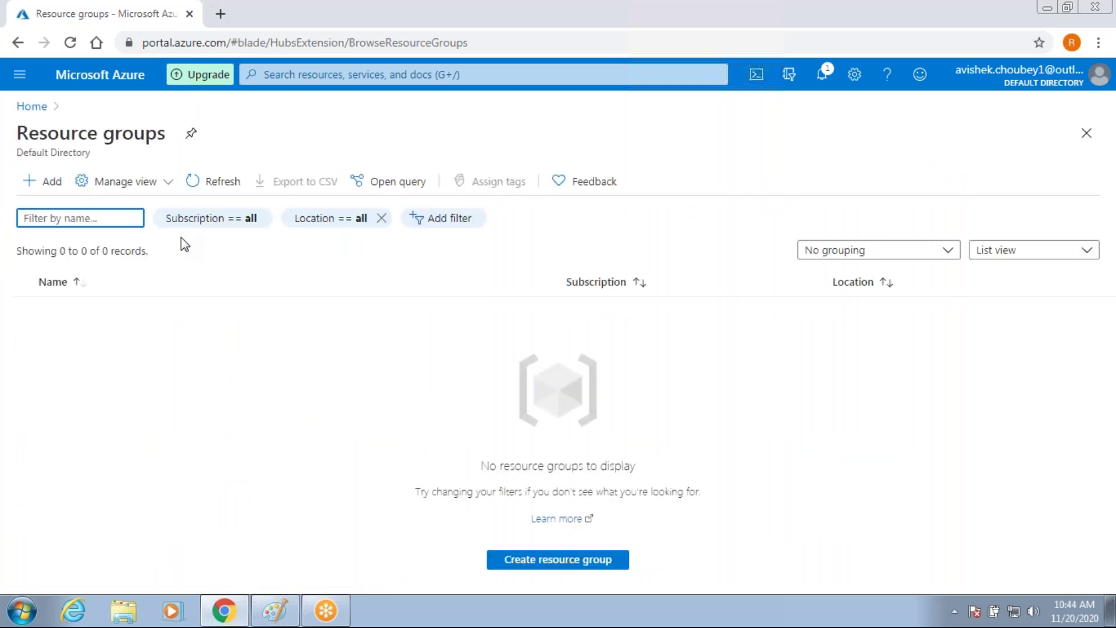
Step: Create resource group ICCP-RG in East US on the Free Trial subscription
{"action": "left_click", "coordinate": [52, 183]}
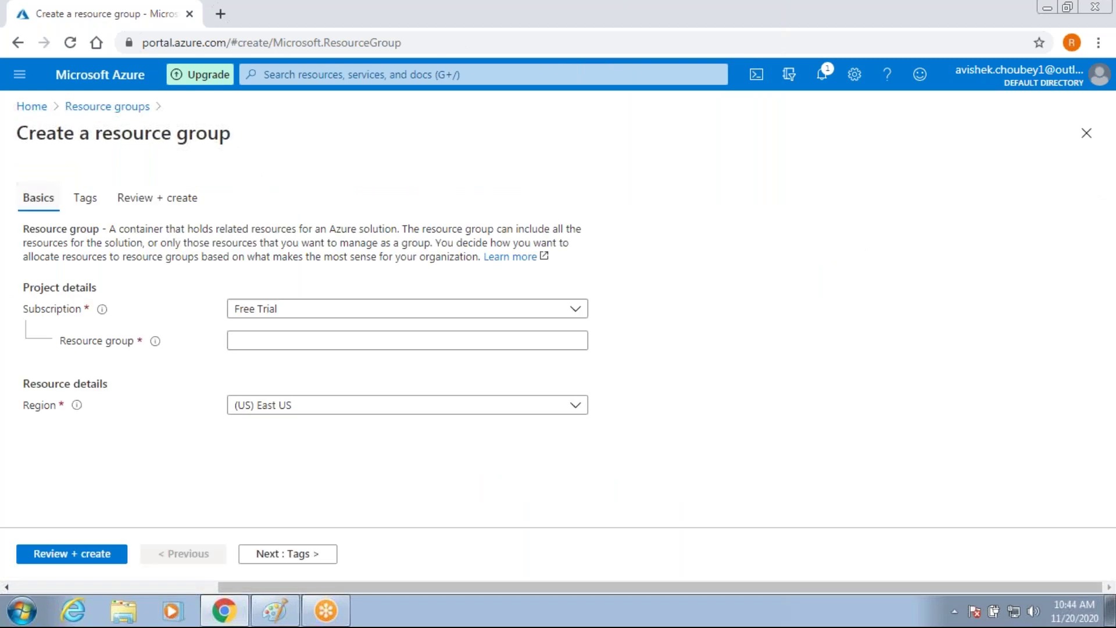
{"action": "left_click", "coordinate": [370, 341]}
{"action": "type", "text": "ICCp-RG"}
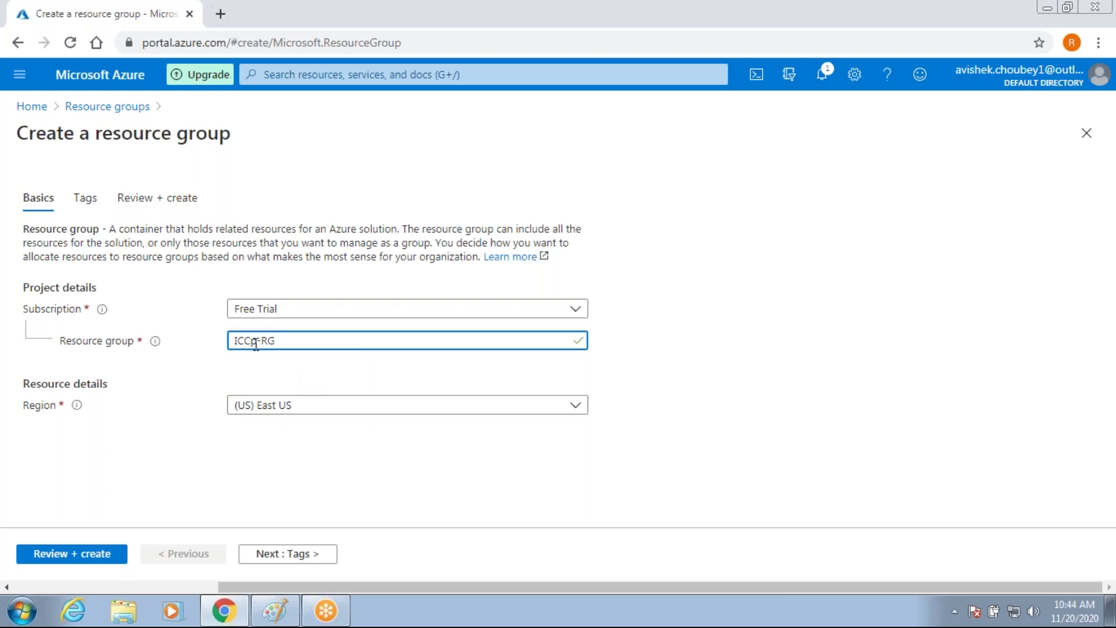
{"action": "key", "text": "BackSpace"}
{"action": "type", "text": "P"}
{"action": "left_click", "coordinate": [263, 559]}
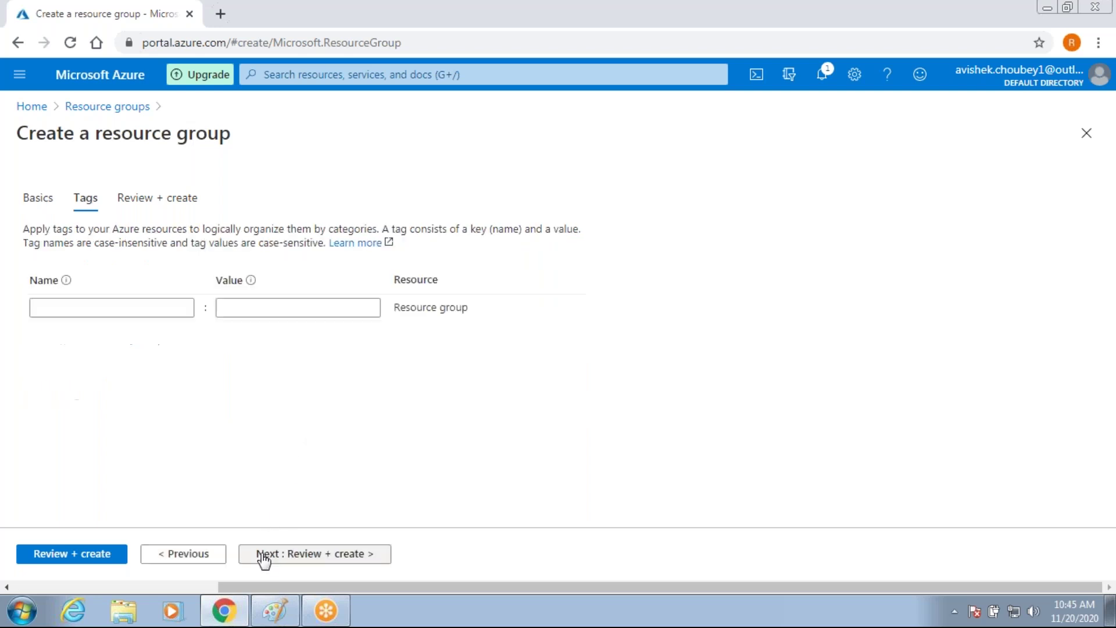
{"action": "left_click", "coordinate": [305, 560]}
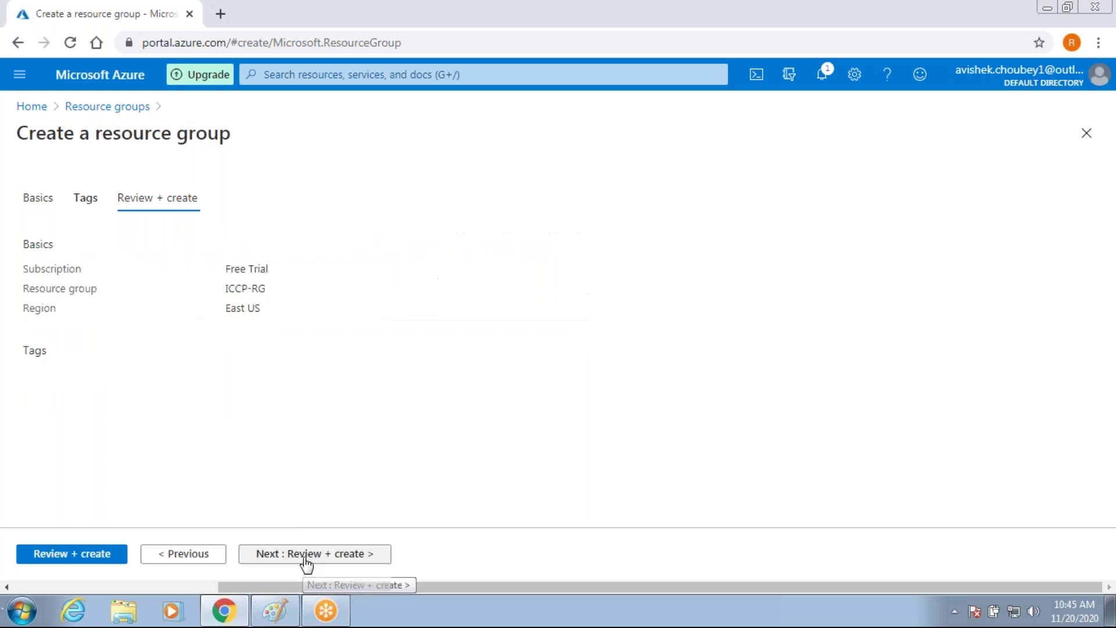
{"action": "left_click", "coordinate": [50, 553]}
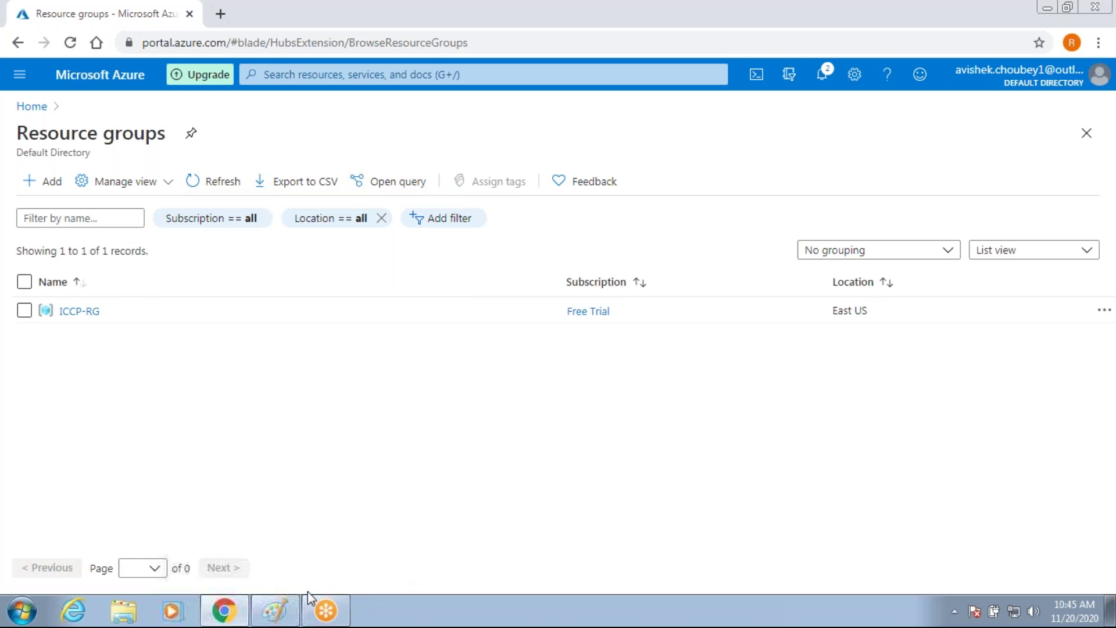
{"action": "left_click", "coordinate": [279, 609]}
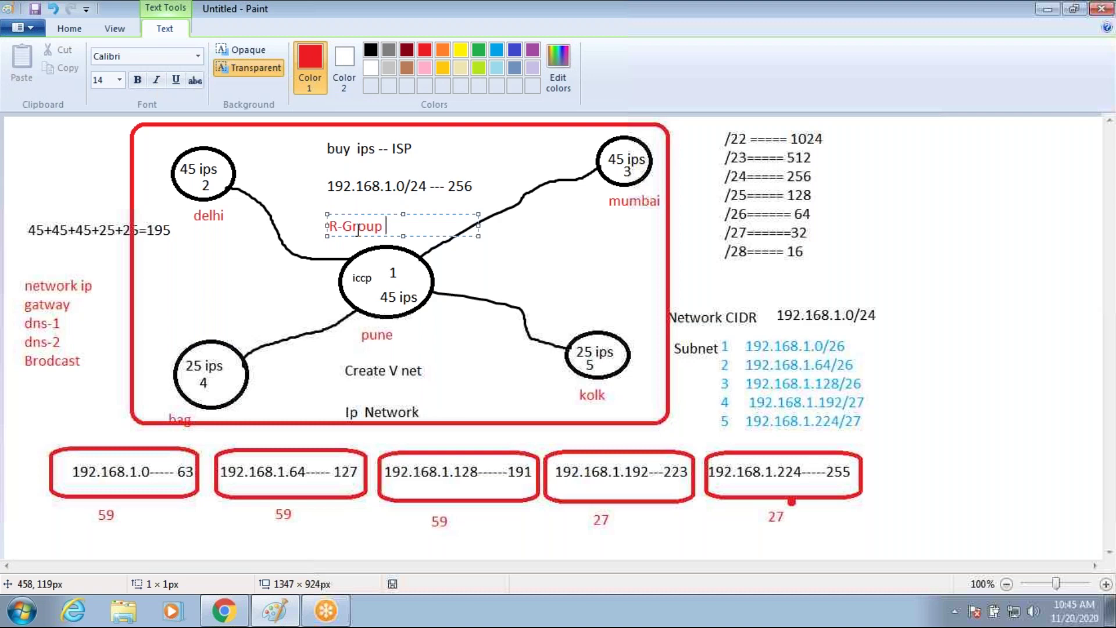
Step: Extend the Paint label to 'R-Group --- ICCP-rg' and return to Azure
{"action": "type", "text": "--- ICCP-rg"}
{"action": "left_click", "coordinate": [626, 284]}
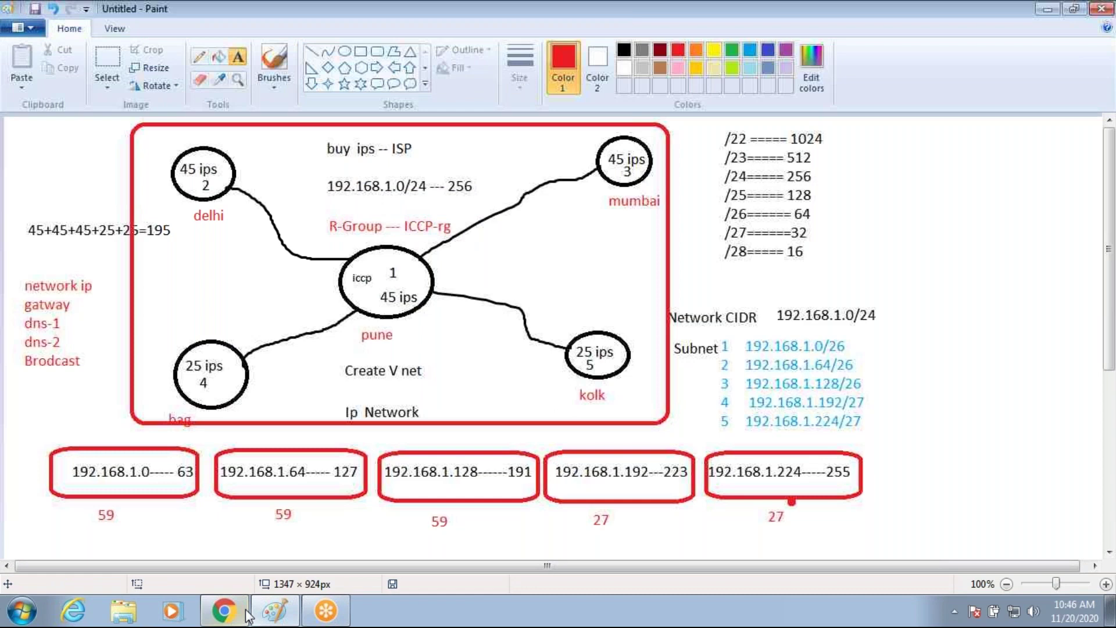
{"action": "left_click", "coordinate": [224, 611]}
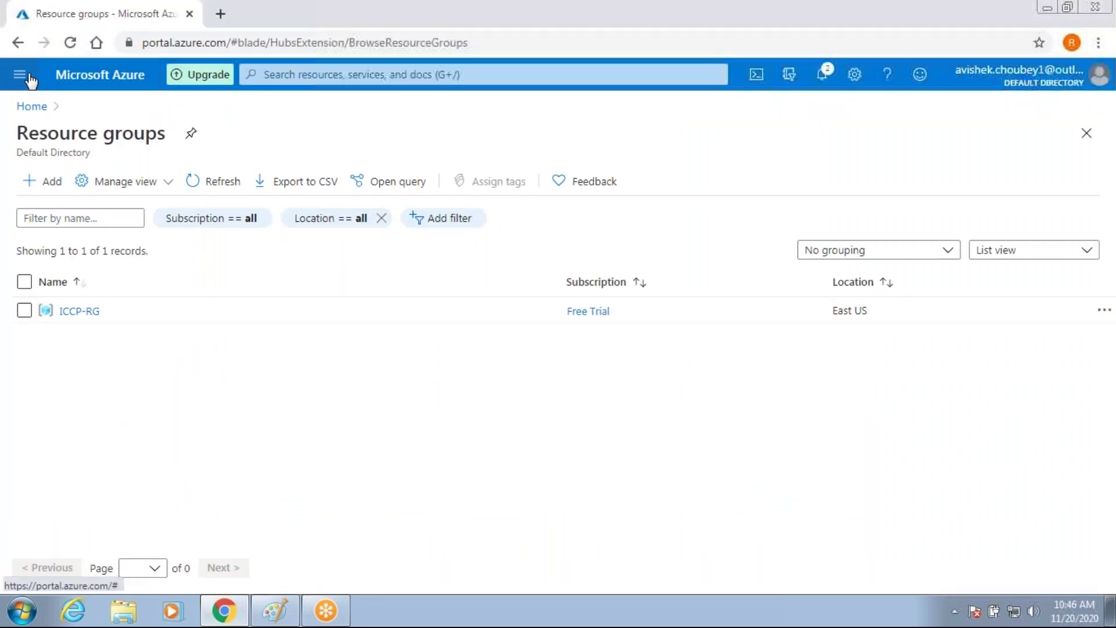
Step: Go to Virtual networks and start a new virtual network
{"action": "left_click", "coordinate": [28, 76]}
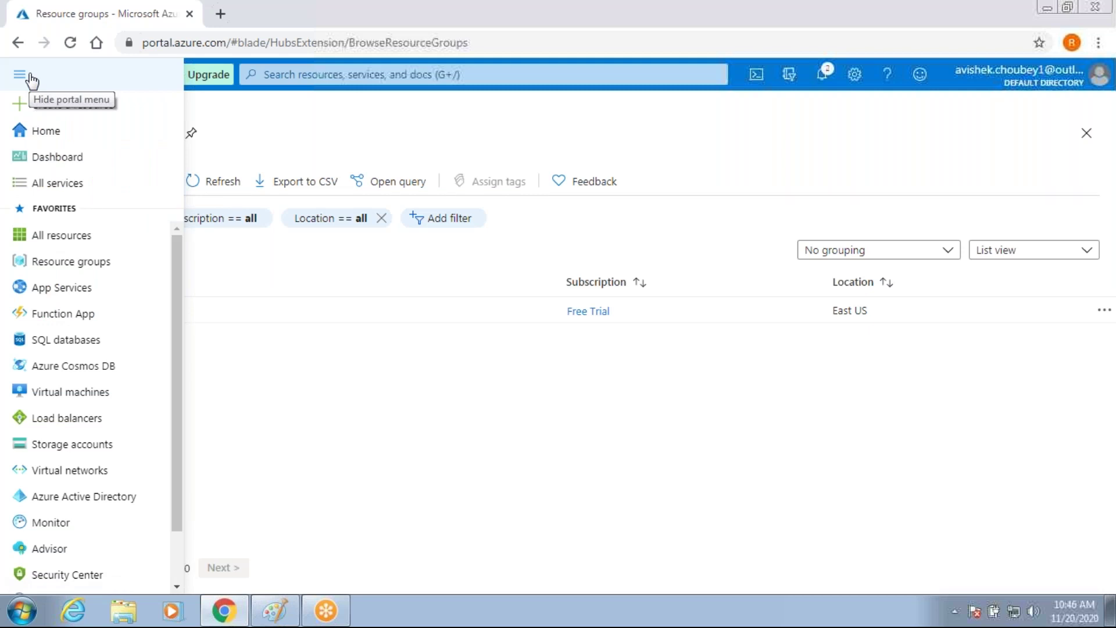
{"action": "left_click", "coordinate": [72, 474]}
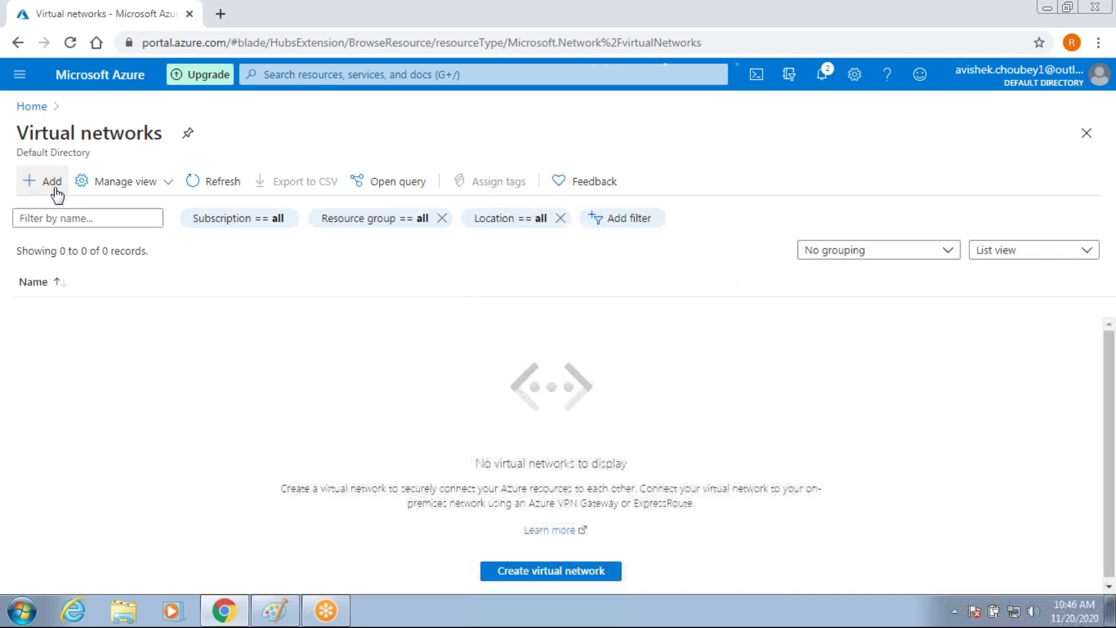
{"action": "left_click", "coordinate": [56, 190]}
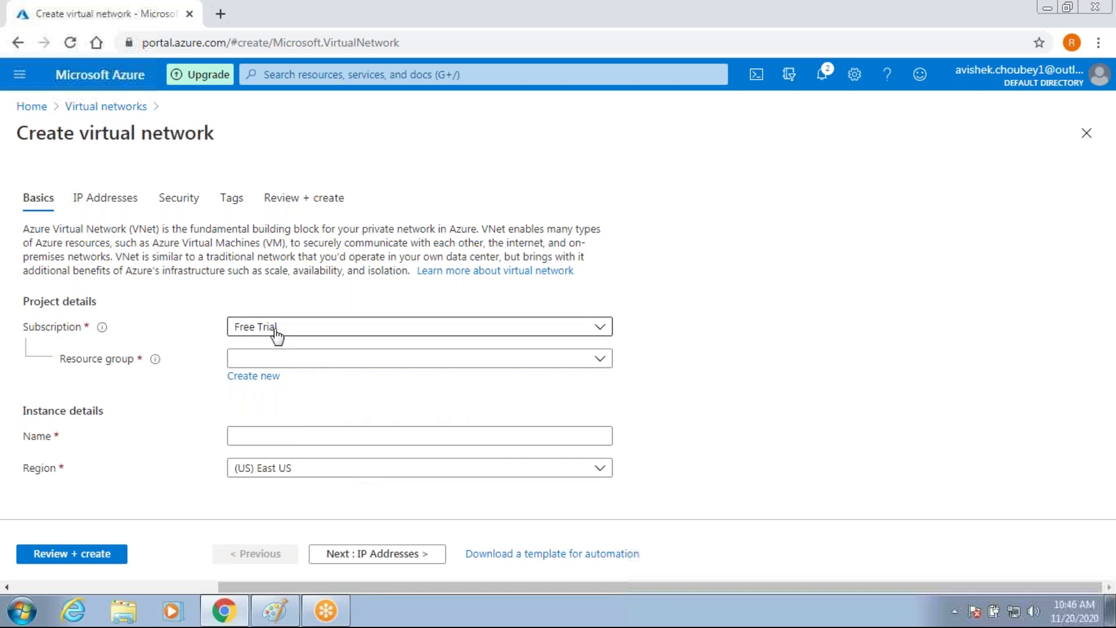
Step: Put the virtual network ICCP-Network in resource group ICCP-RG and continue to IP Addresses
{"action": "left_click", "coordinate": [337, 358]}
{"action": "left_click", "coordinate": [257, 417]}
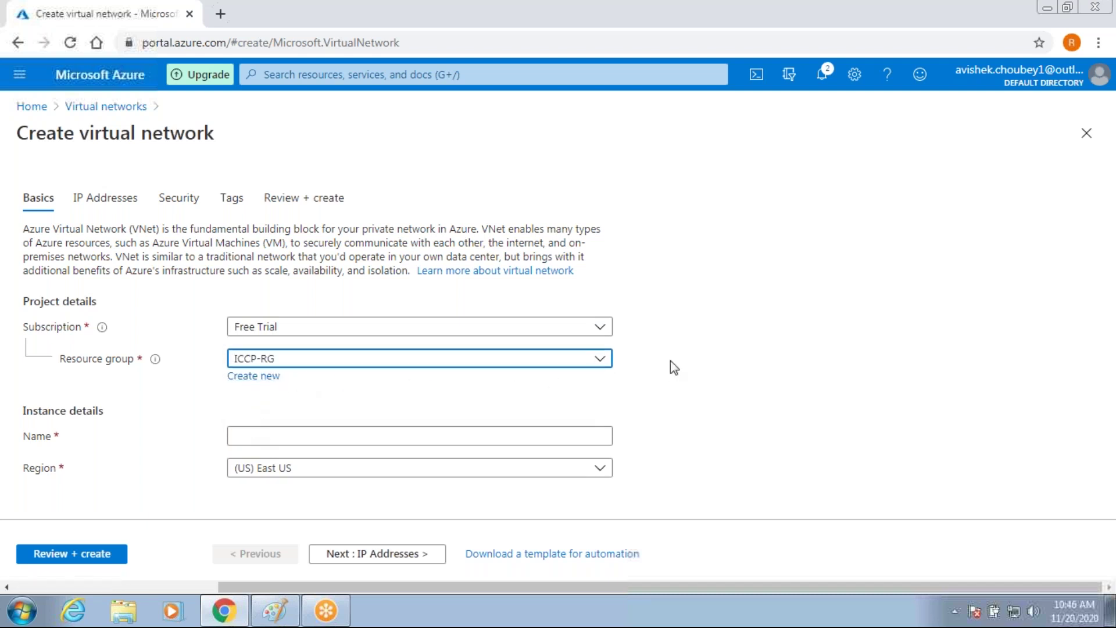
{"action": "left_click", "coordinate": [367, 434]}
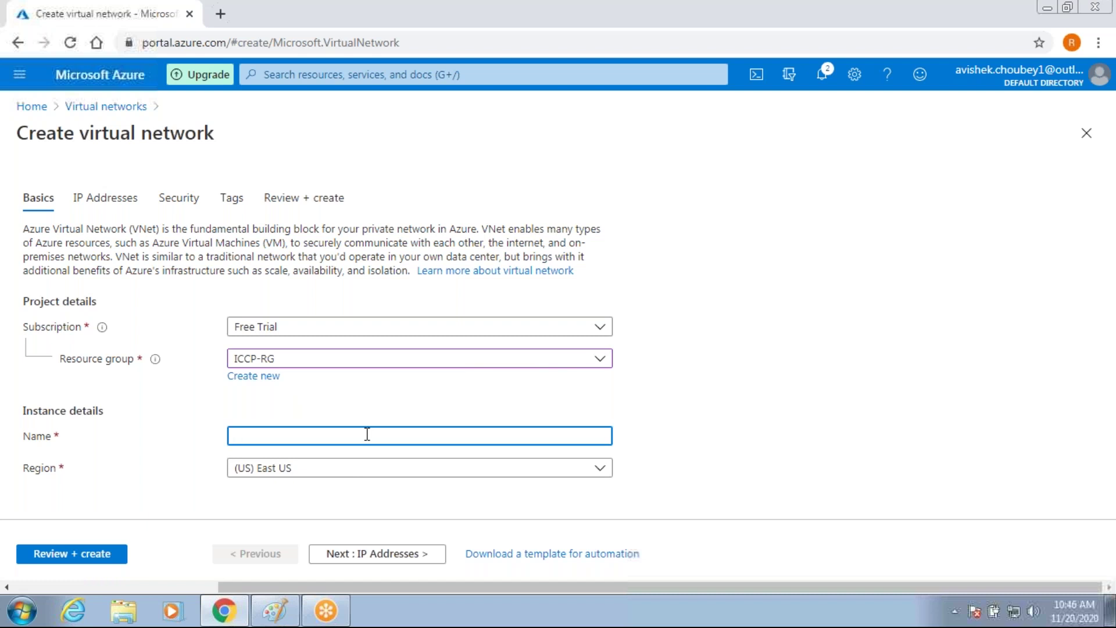
{"action": "type", "text": "ICCP-Net"}
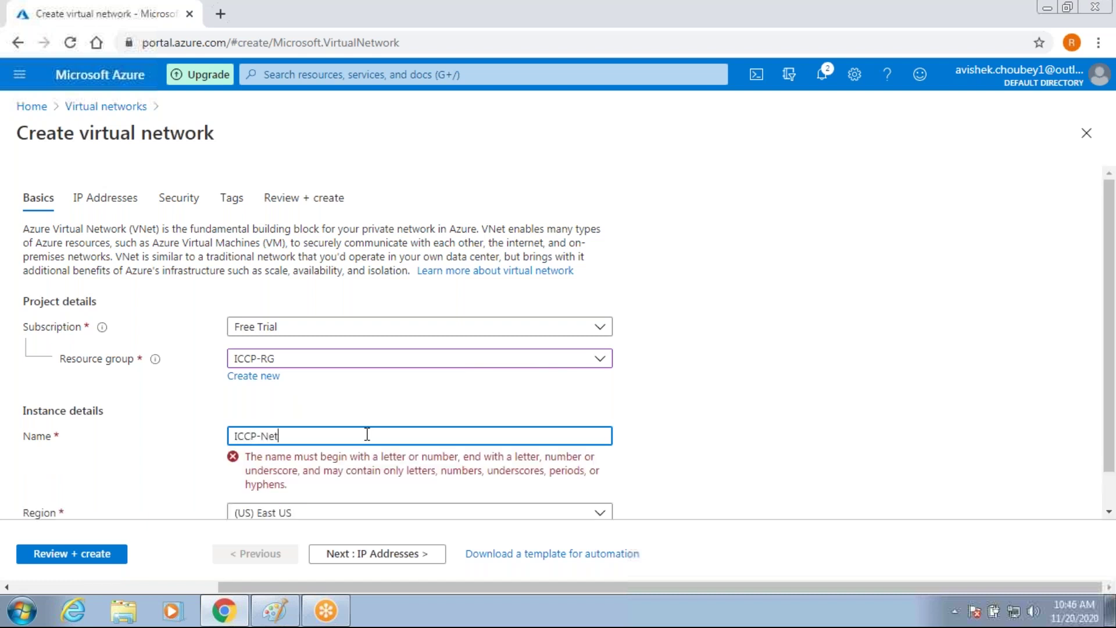
{"action": "type", "text": "work"}
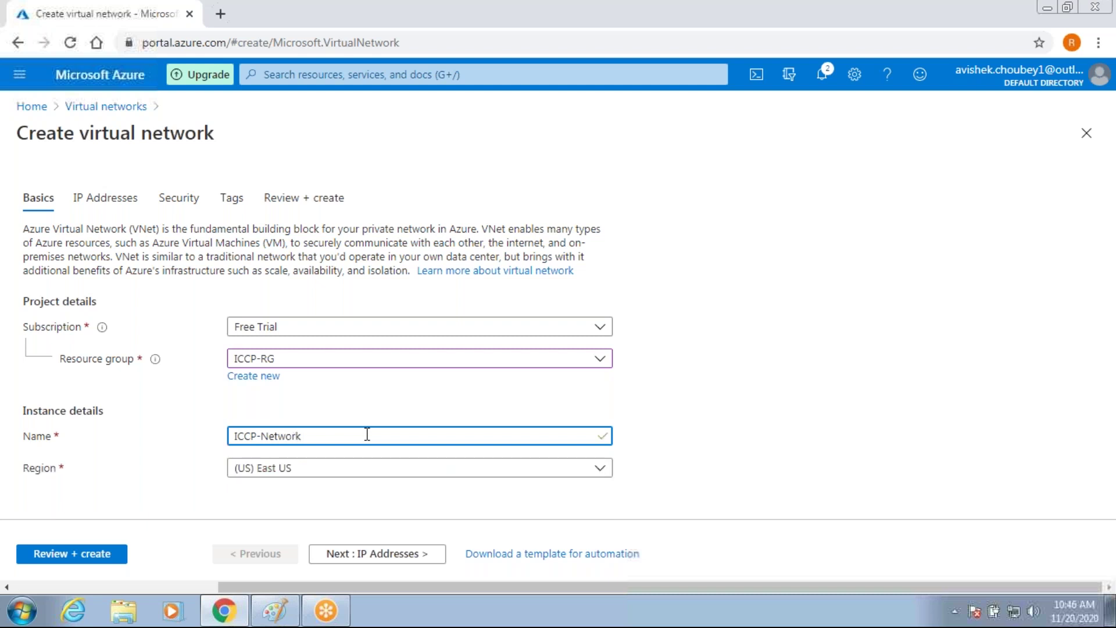
{"action": "left_click", "coordinate": [773, 372]}
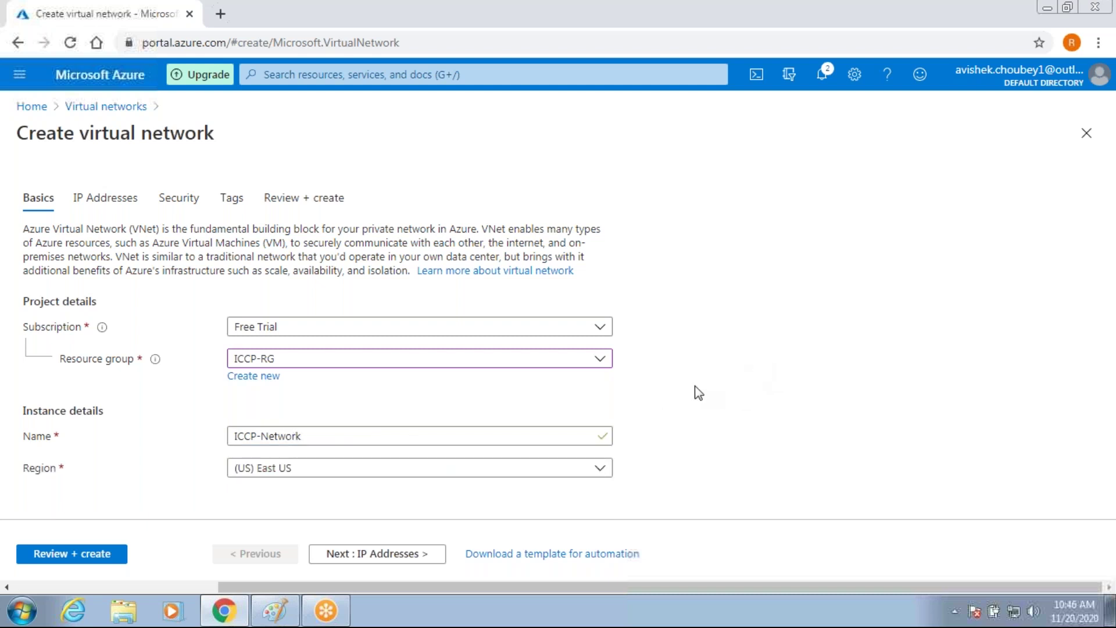
{"action": "left_click", "coordinate": [339, 557]}
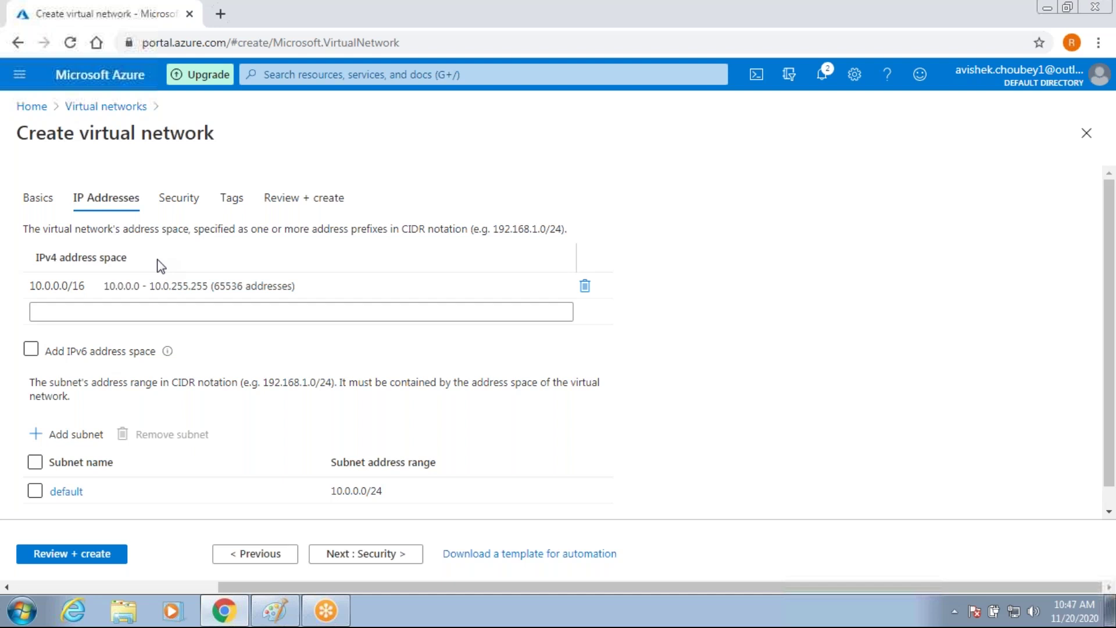
Step: Replace the default 10.0.0.0/16 address space with 192.168.1.0/24
{"action": "left_click", "coordinate": [136, 310]}
{"action": "left_click", "coordinate": [77, 285]}
{"action": "left_click", "coordinate": [585, 286]}
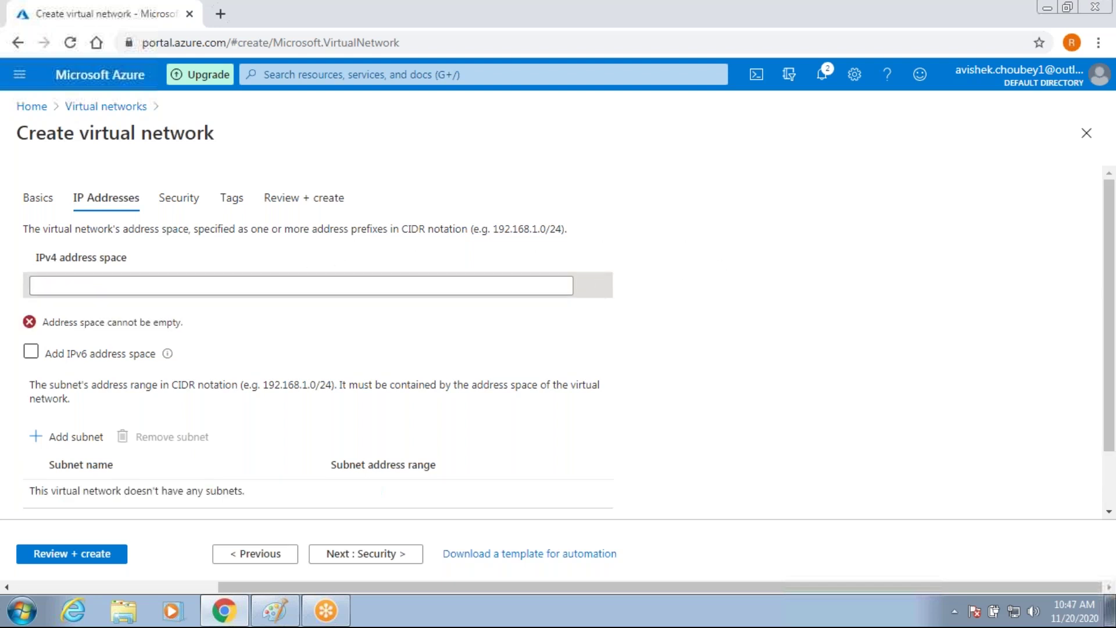
{"action": "left_click", "coordinate": [494, 291]}
{"action": "type", "text": "192.16"}
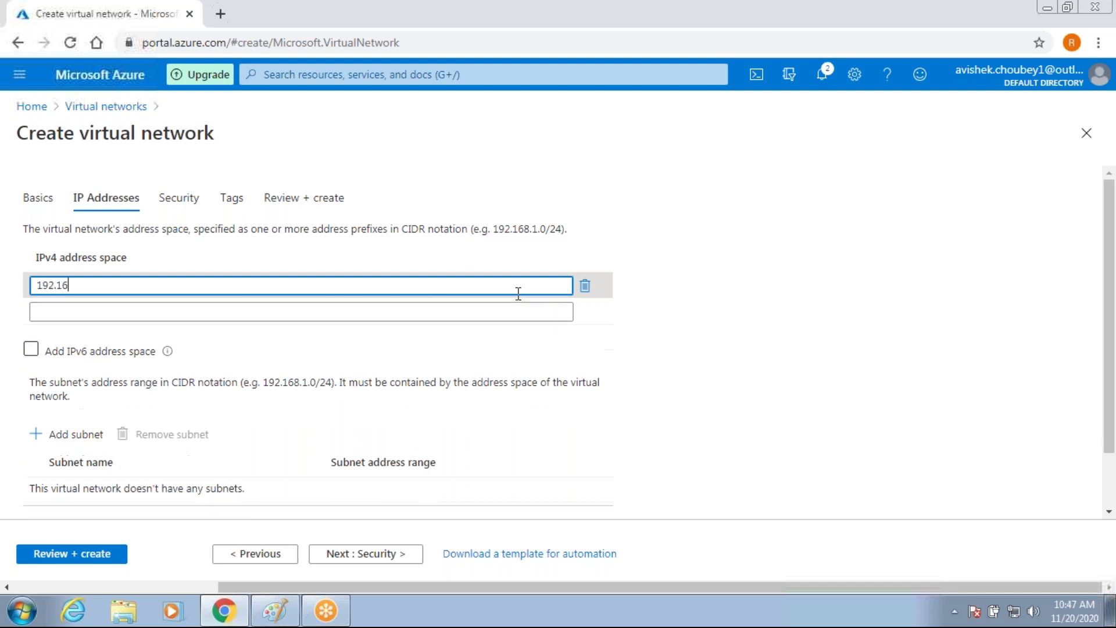
{"action": "type", "text": "8.1.0/24"}
{"action": "left_click", "coordinate": [803, 293]}
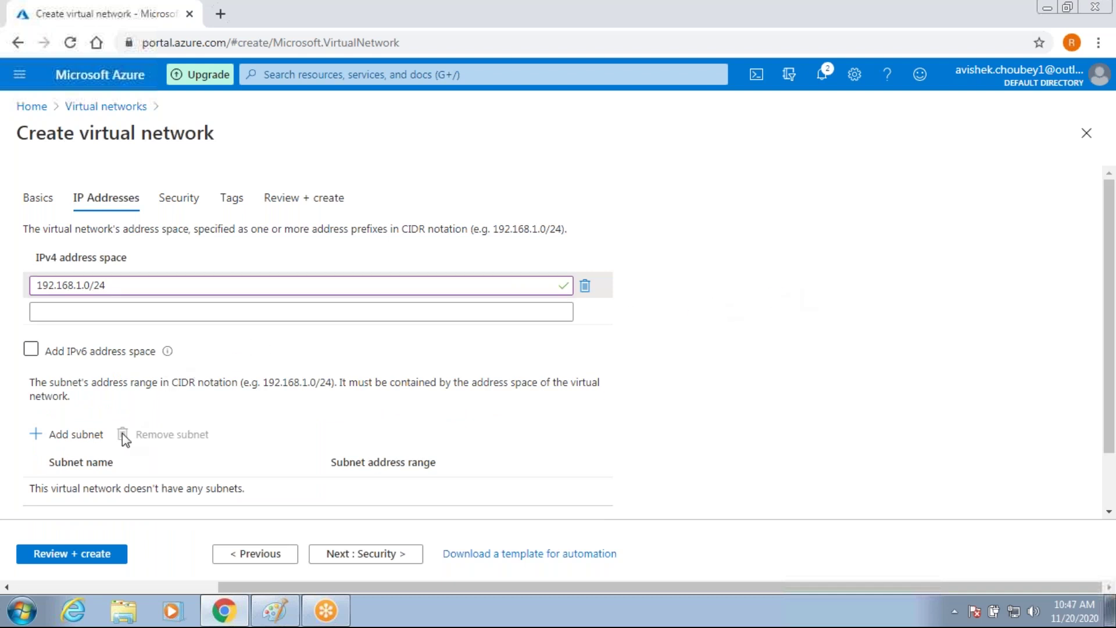
Step: Add subnet Delhi with address range 192.168.1.0/26
{"action": "scroll", "coordinate": [122, 434], "scroll_direction": "down", "scroll_amount": 1}
{"action": "left_click", "coordinate": [74, 372]}
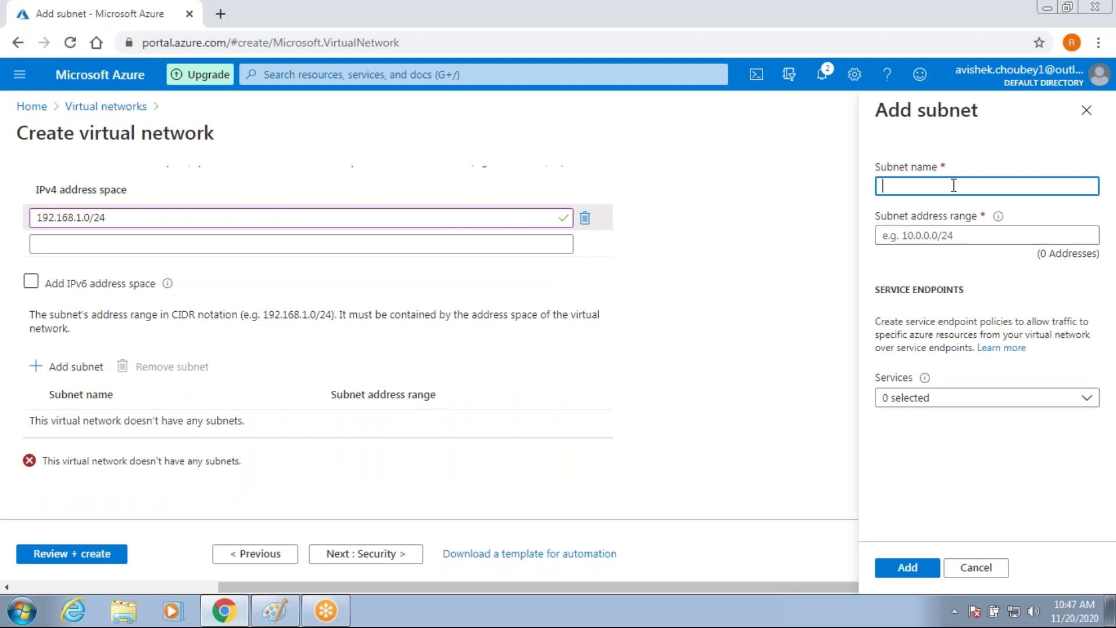
{"action": "type", "text": "Delhi"}
{"action": "left_click", "coordinate": [952, 234]}
{"action": "type", "text": "192"}
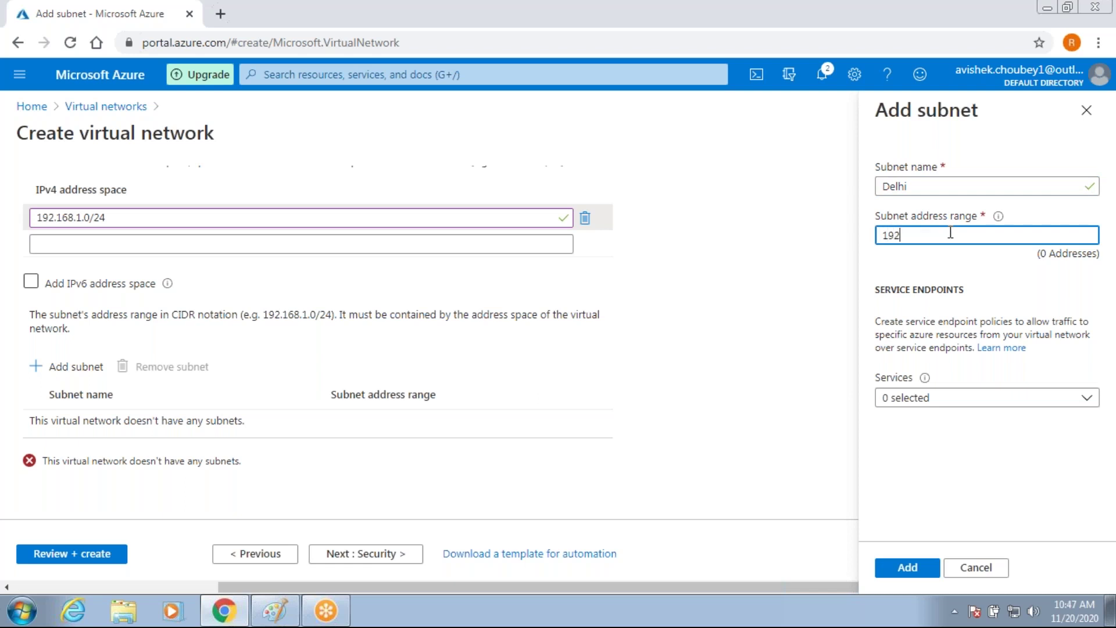
{"action": "type", "text": ".168.1.0/26"}
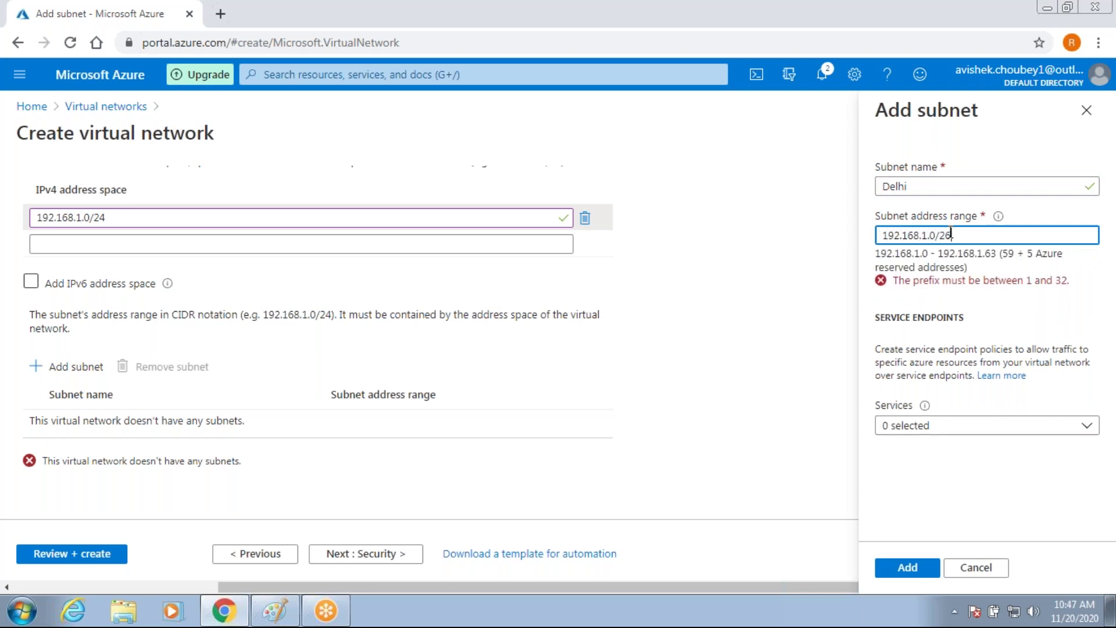
{"action": "left_click", "coordinate": [909, 567]}
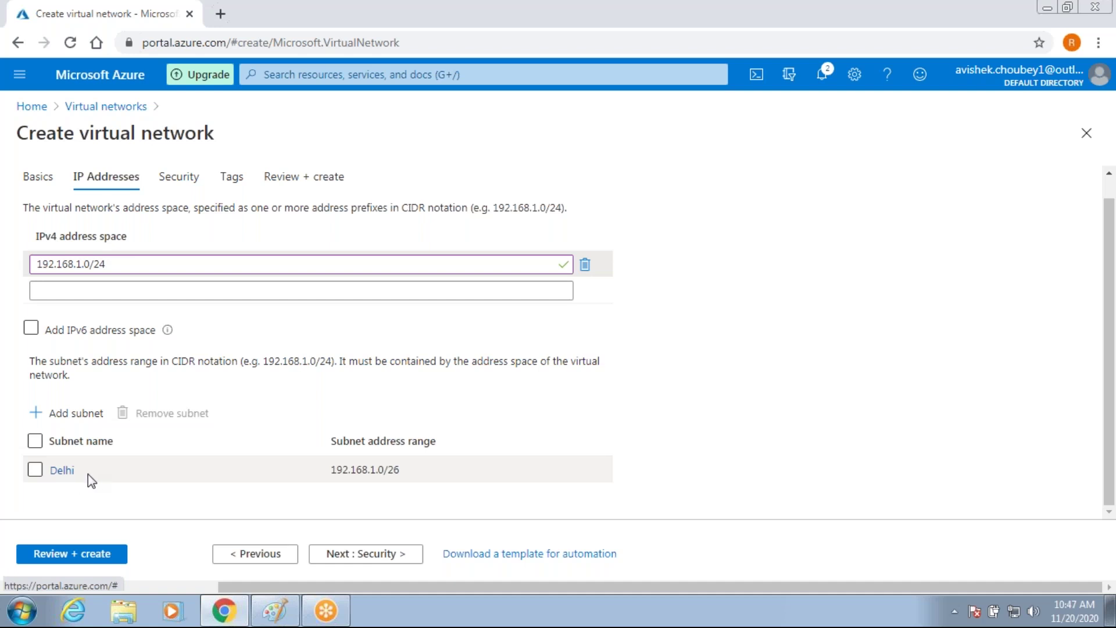
Step: Add a Mumbai subnet with range 192.168.1.64/26 next to Delhi
{"action": "left_click", "coordinate": [36, 417]}
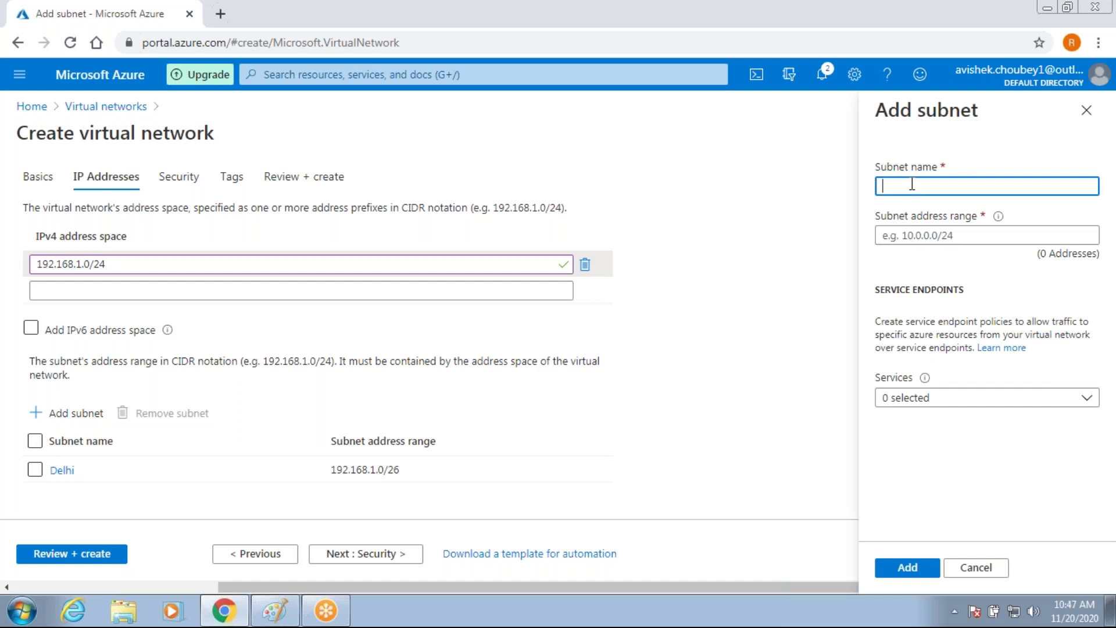
{"action": "type", "text": "Mumbai"}
{"action": "key", "text": "Tab"}
{"action": "type", "text": "19"}
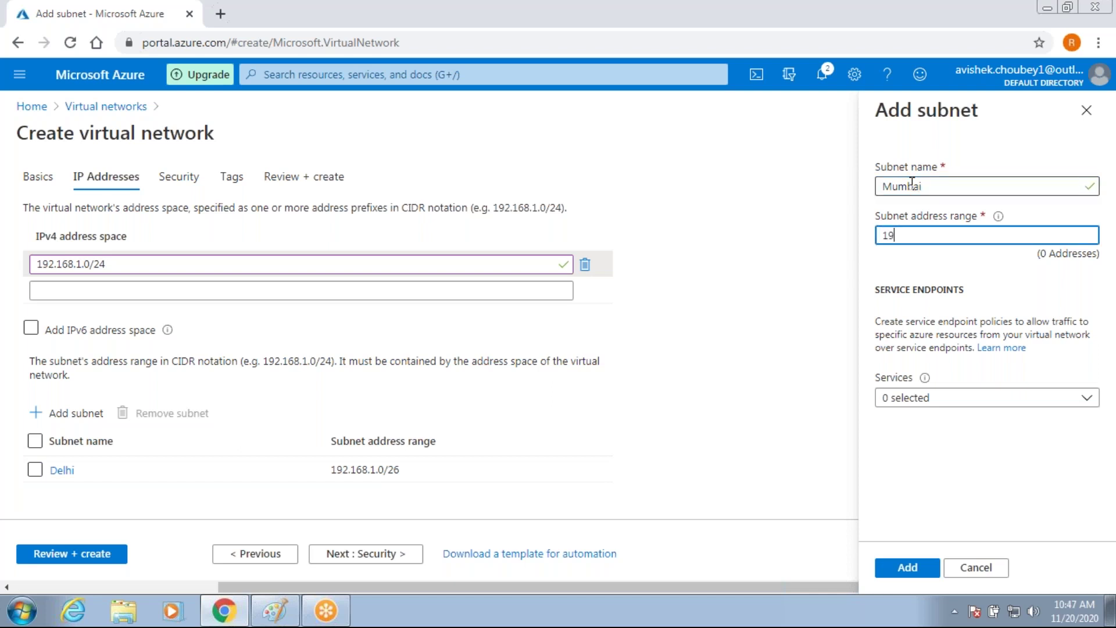
{"action": "type", "text": "2.168.1.64/26"}
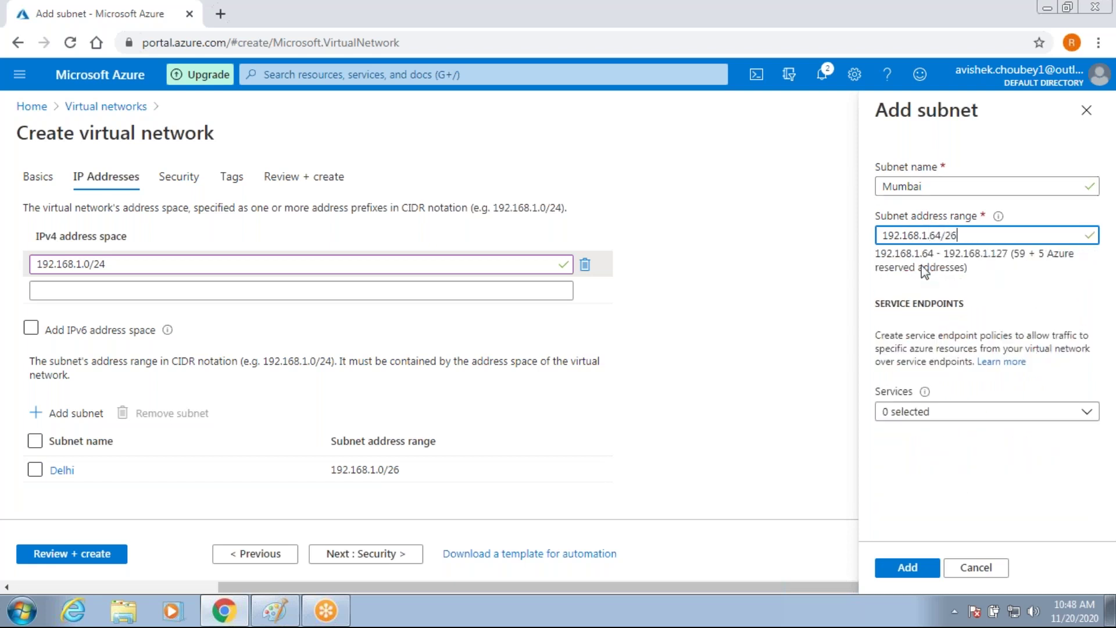
{"action": "left_click", "coordinate": [908, 568]}
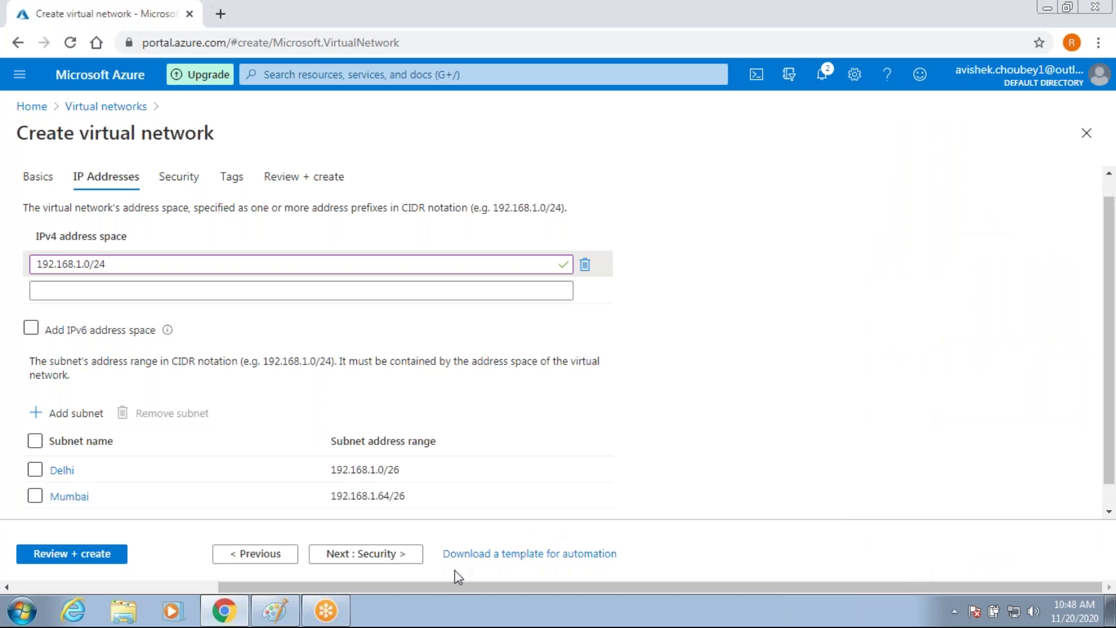
Step: Skip Security and Tags, pass validation, and create the ICCP-Network virtual network
{"action": "left_click", "coordinate": [337, 558]}
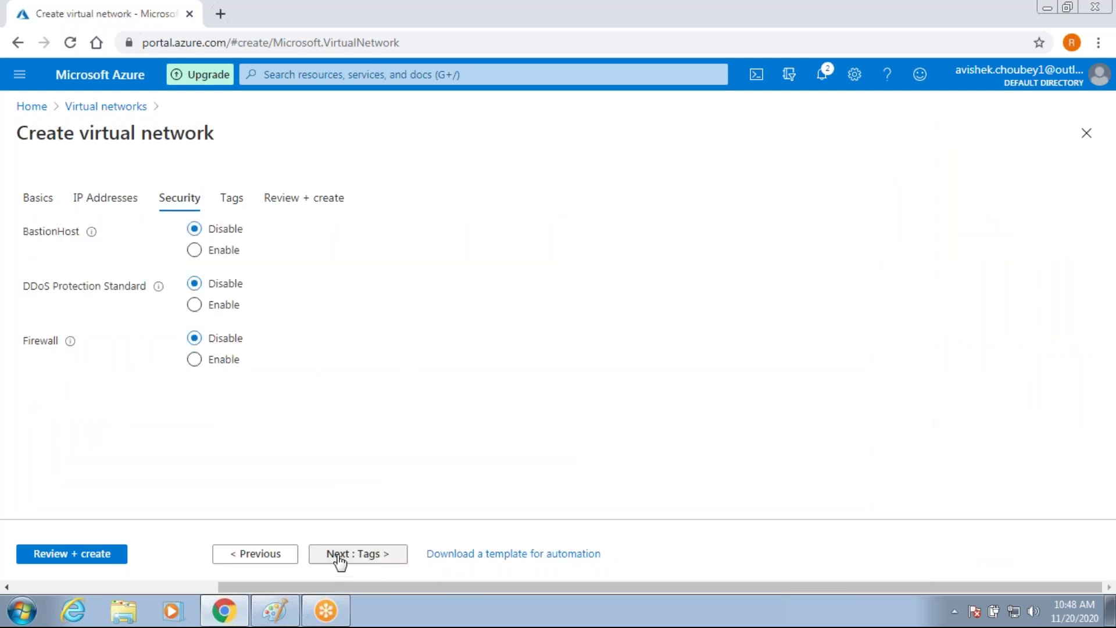
{"action": "left_click", "coordinate": [340, 558]}
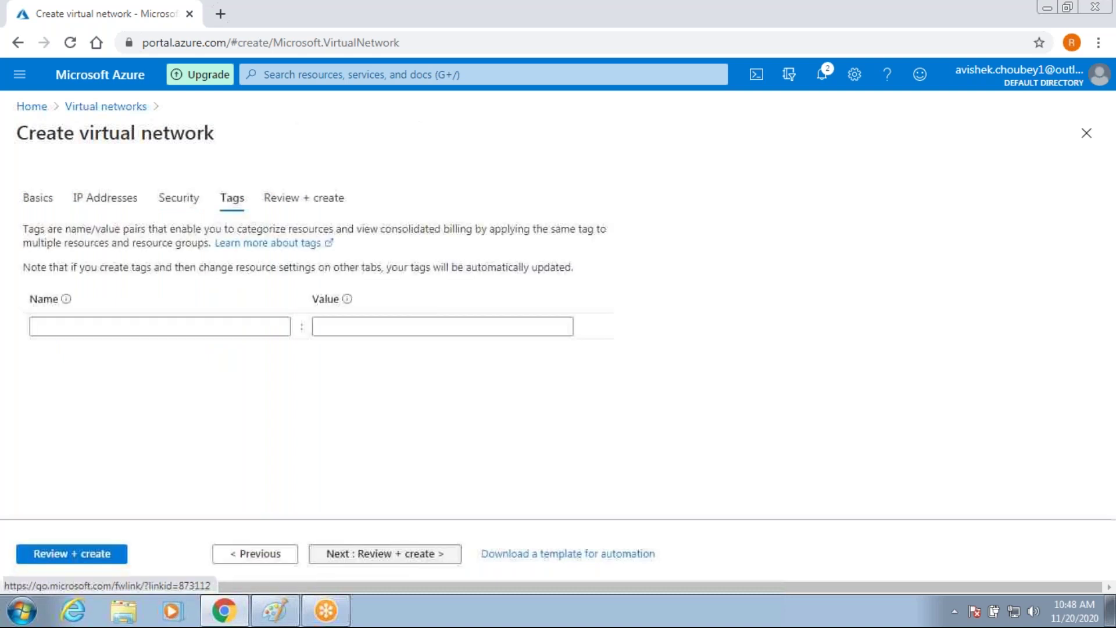
{"action": "left_click", "coordinate": [357, 557]}
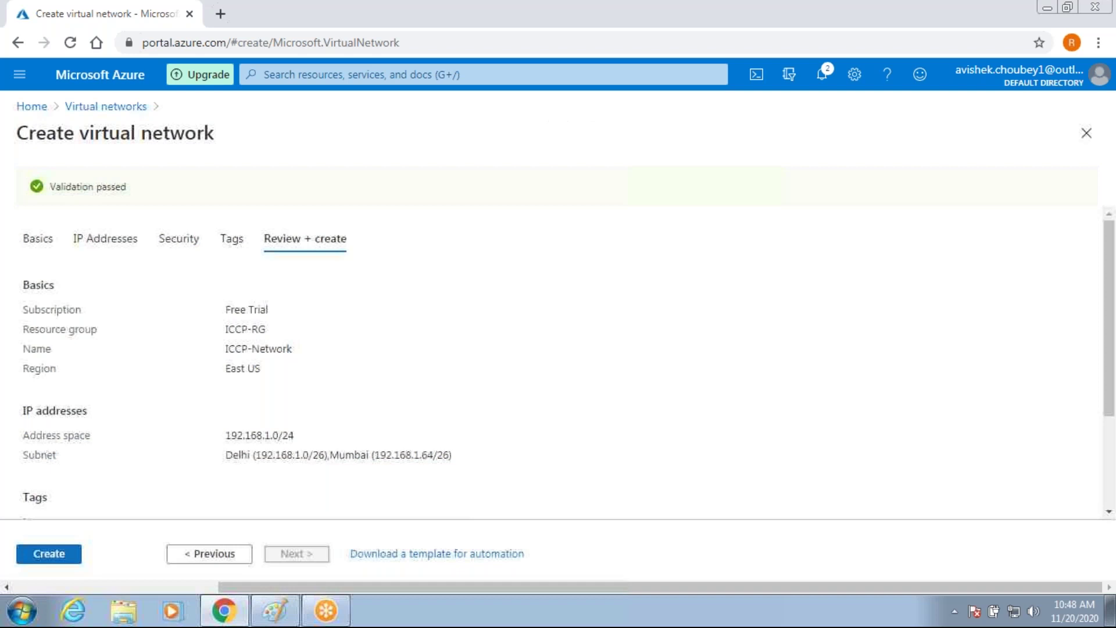
{"action": "left_click", "coordinate": [38, 556]}
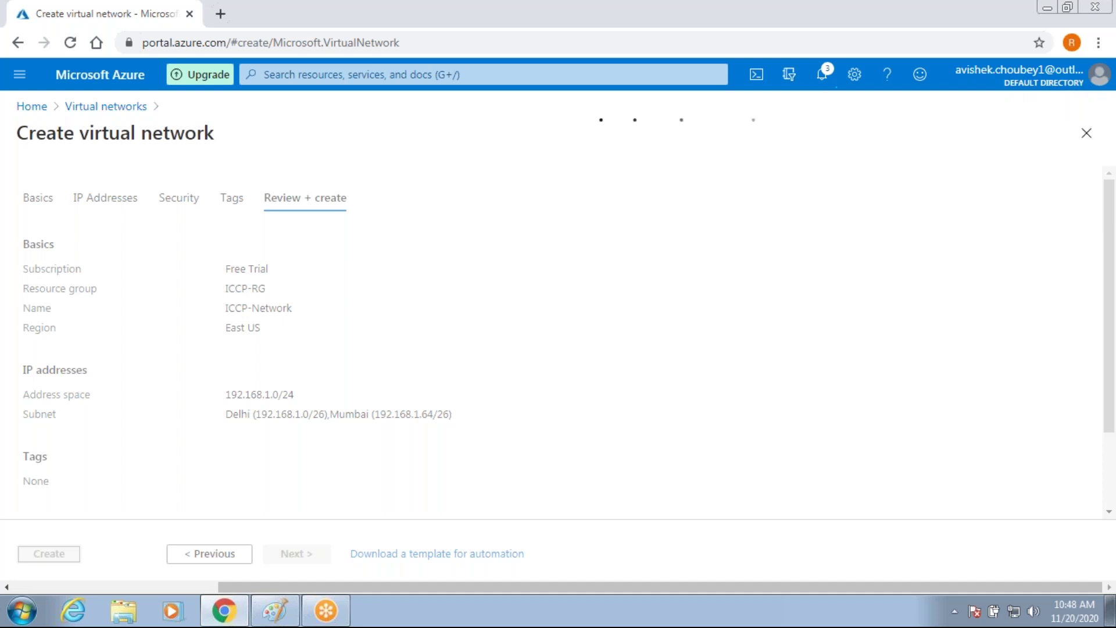
{"action": "left_click", "coordinate": [272, 621]}
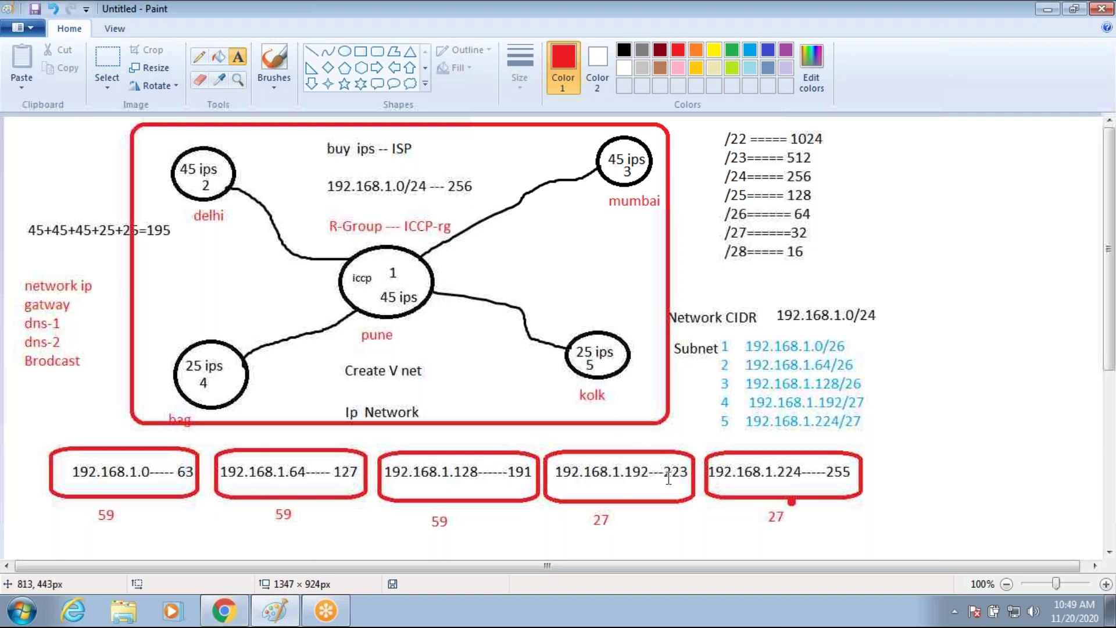
Step: Return to the Azure portal showing the ICCP-Network deployment complete in ICCP-RG
{"action": "left_click", "coordinate": [224, 611]}
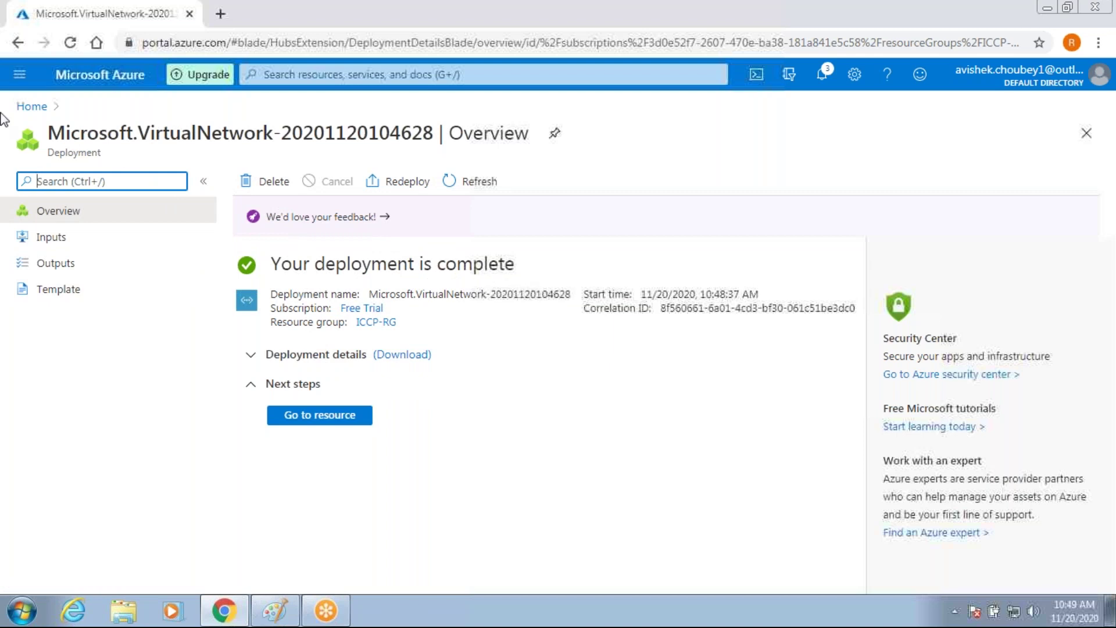
Step: From Home, open the ICCP-Network virtual network and show its Delhi and Mumbai subnets
{"action": "left_click", "coordinate": [30, 107]}
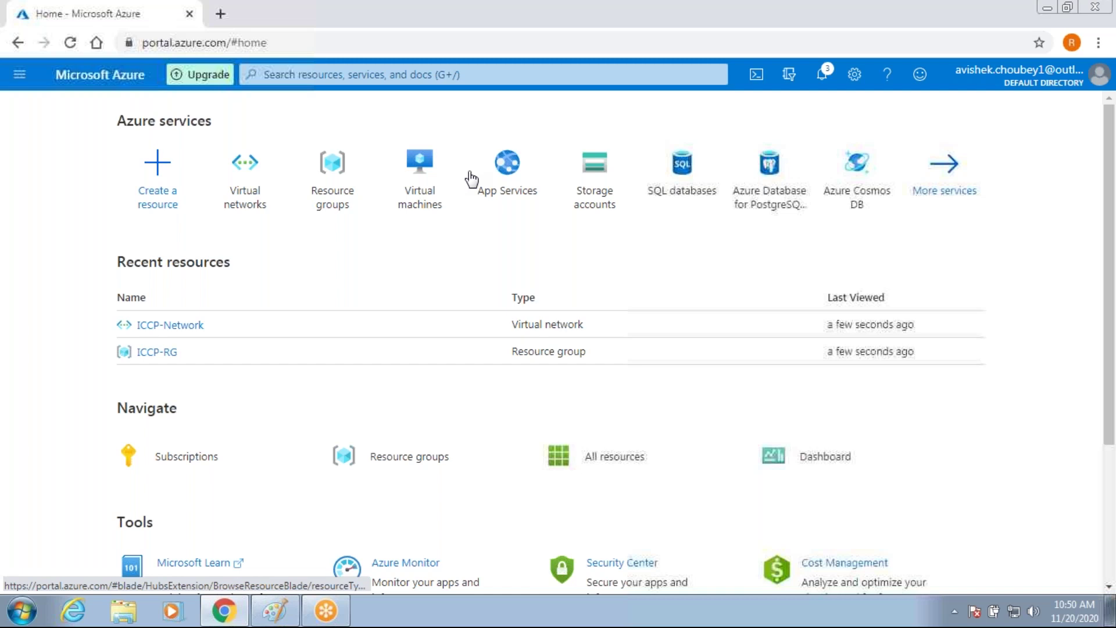
{"action": "left_click", "coordinate": [170, 324]}
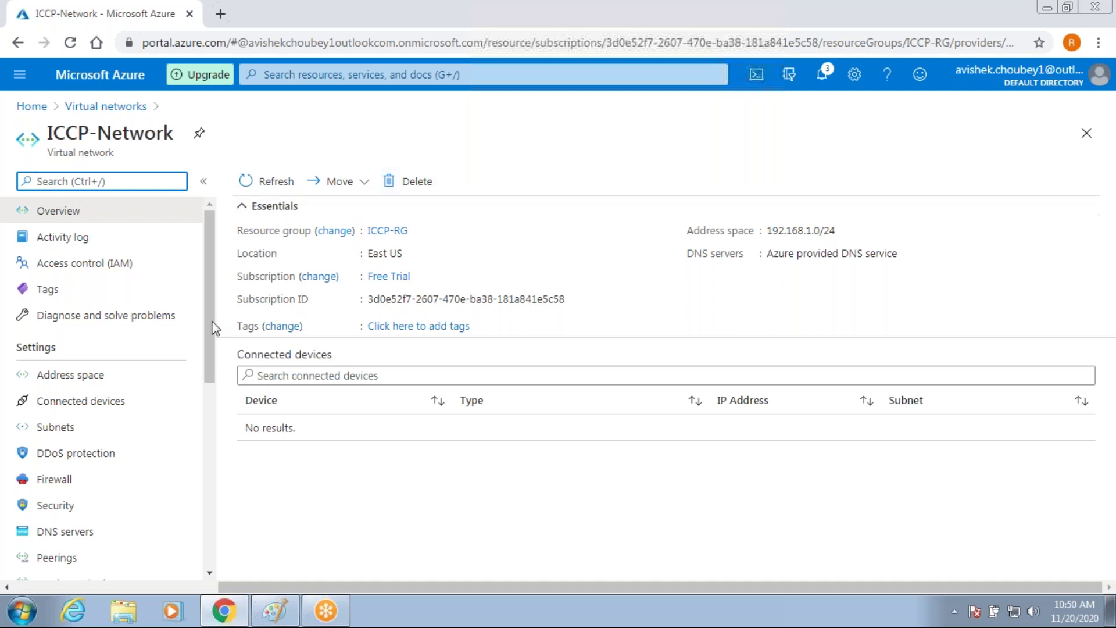
{"action": "left_click", "coordinate": [59, 433]}
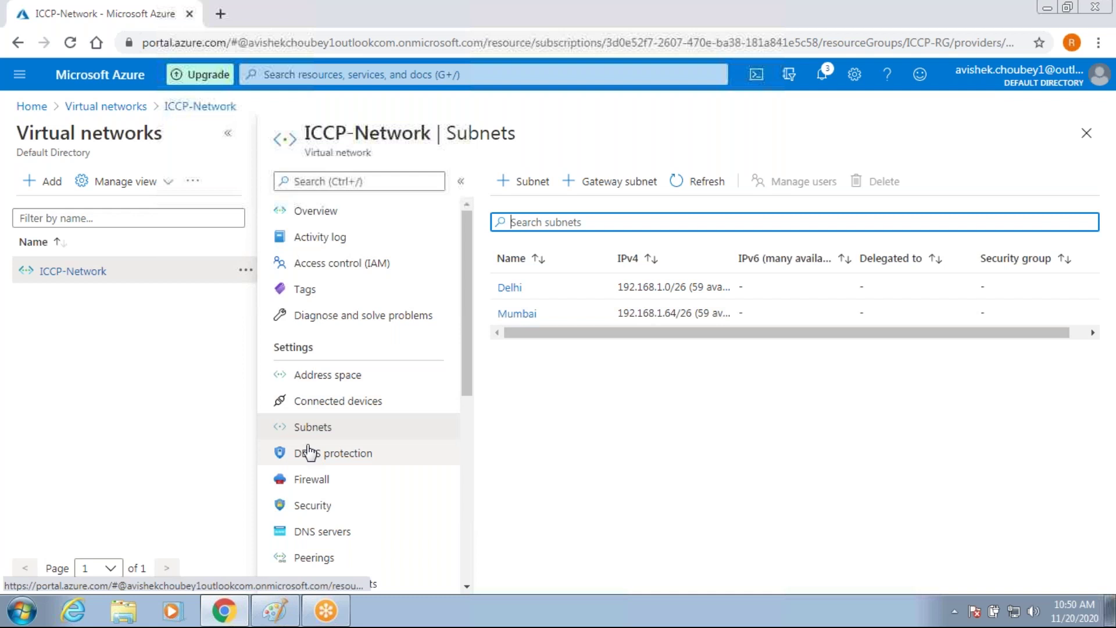
Step: Add subnet Banglor with range 192.168.1.128/26, then bring back the Paint subnet plan
{"action": "left_click", "coordinate": [540, 189]}
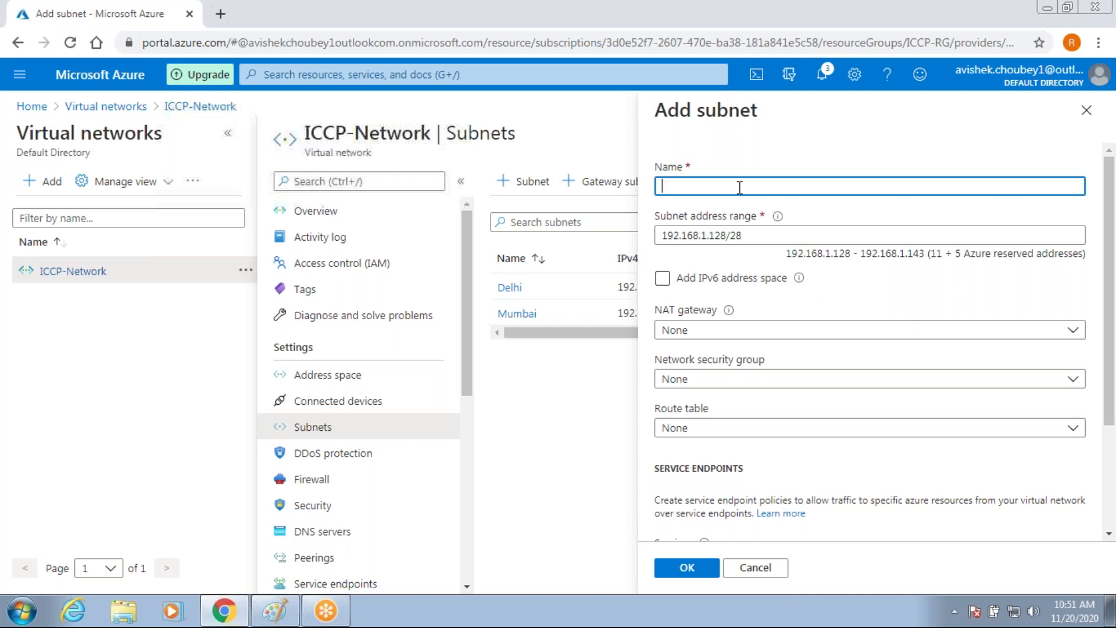
{"action": "type", "text": "angloru"}
{"action": "key", "text": "BackSpace"}
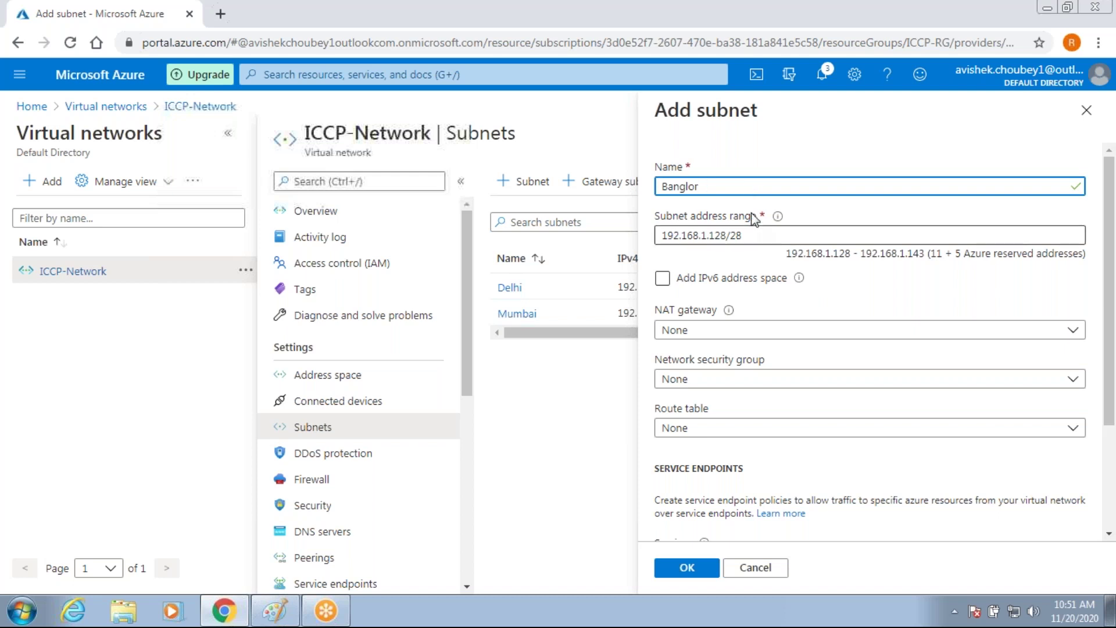
{"action": "left_click", "coordinate": [754, 236]}
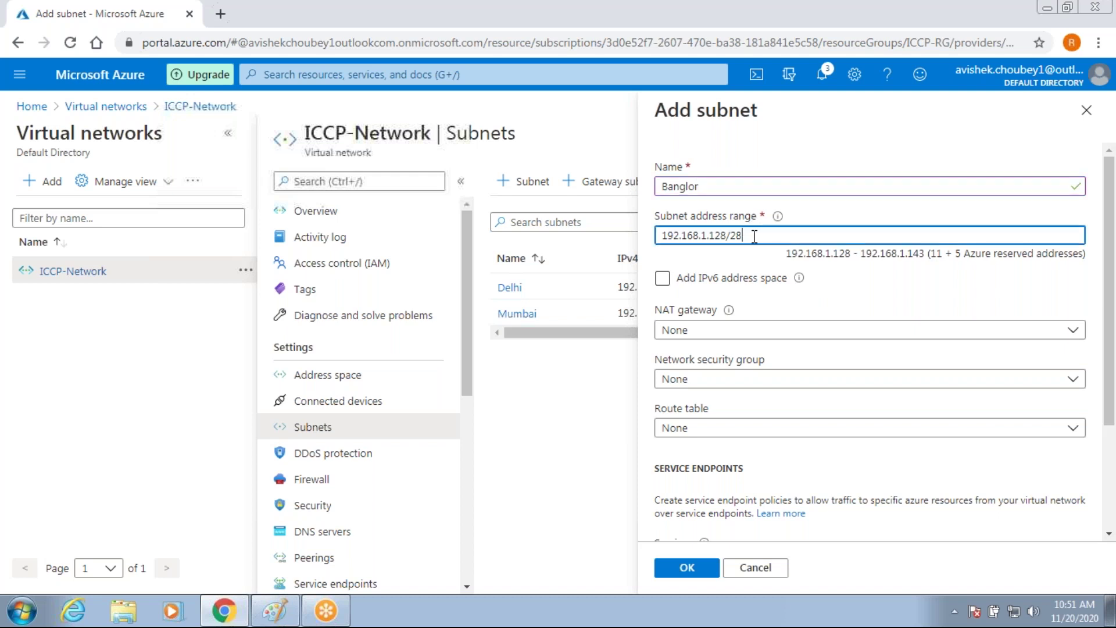
{"action": "key", "text": "BackSpace"}
{"action": "left_click", "coordinate": [688, 568]}
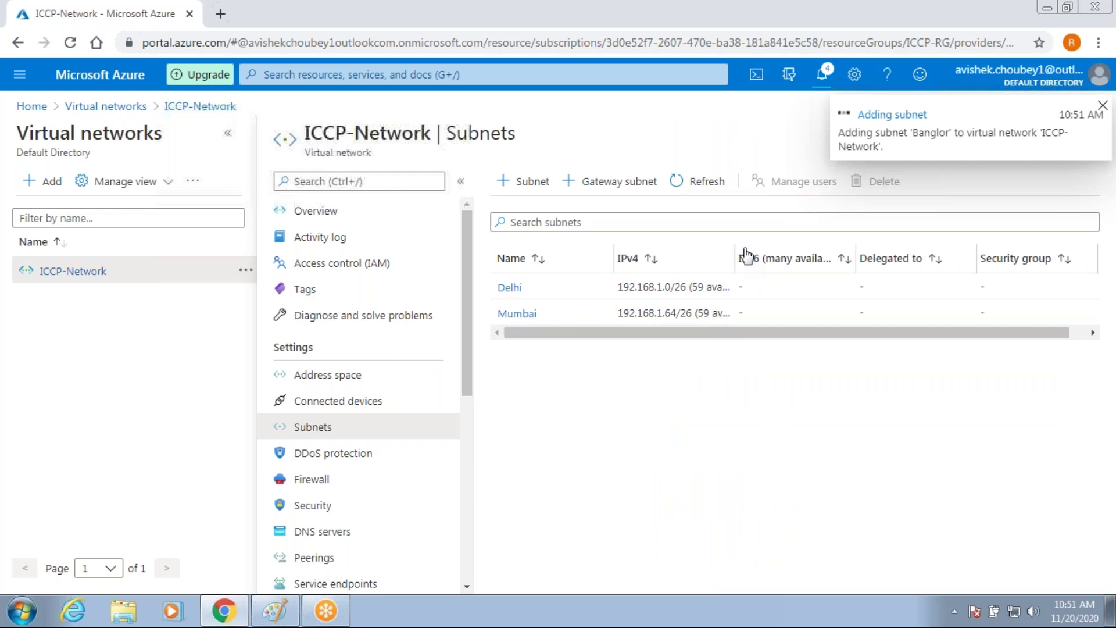
{"action": "left_click_drag", "start_coordinate": [736, 255], "coordinate": [779, 256]}
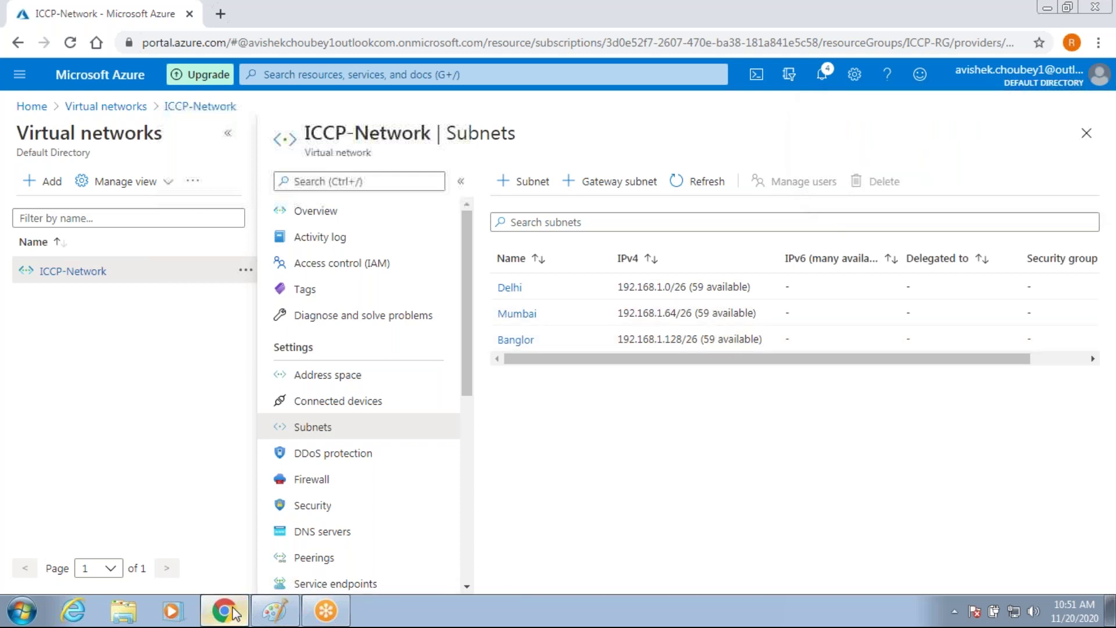
{"action": "left_click", "coordinate": [272, 615]}
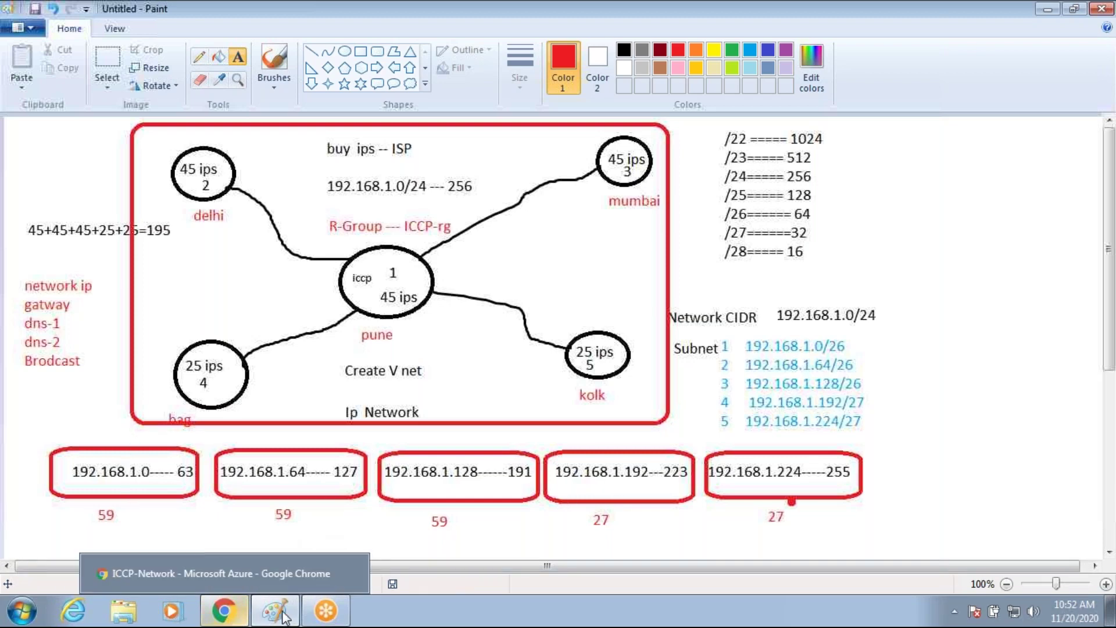
Step: Go from the Paint subnet plan back to the ICCP-Network Subnets page in Azure
{"action": "mouse_move", "coordinate": [267, 616]}
{"action": "left_click", "coordinate": [224, 611]}
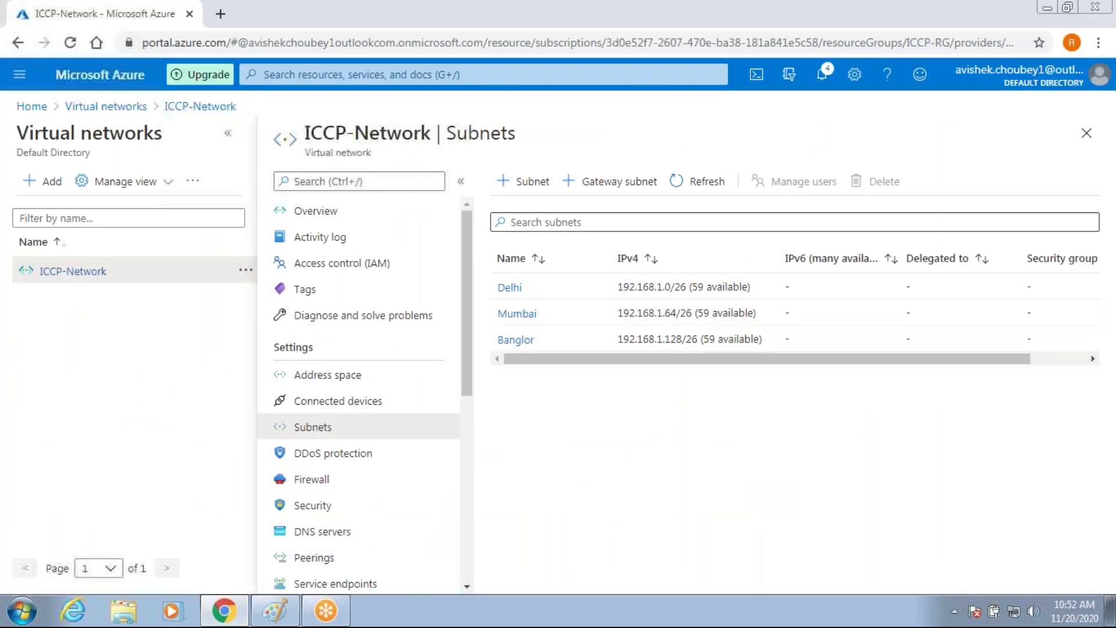
Step: Add subnet Noida with address range 192.168.1.192/27
{"action": "left_click", "coordinate": [531, 185]}
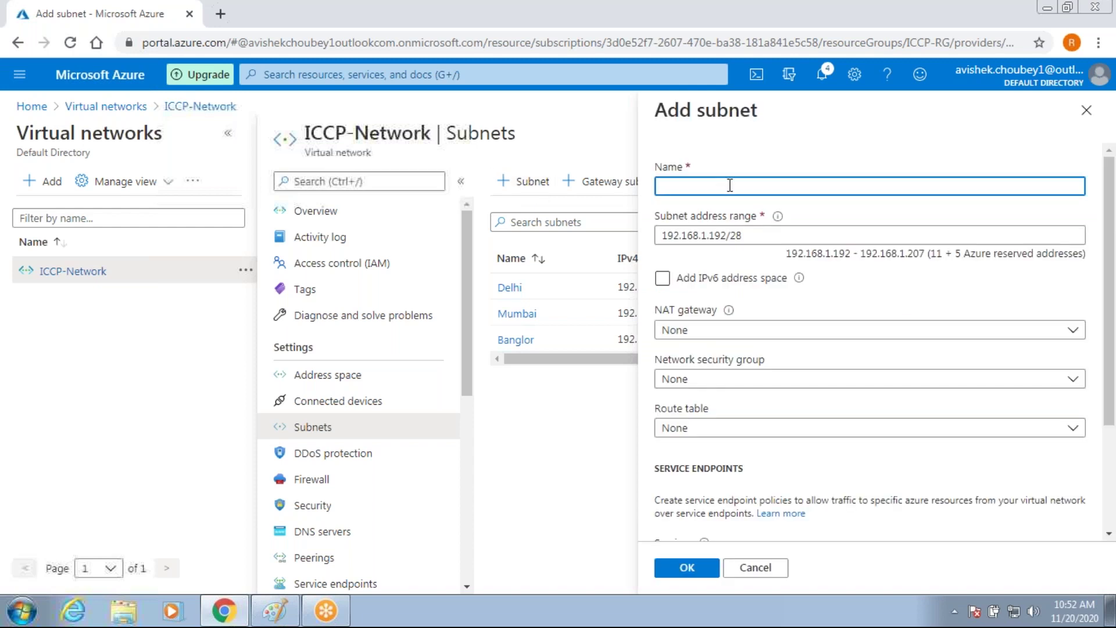
{"action": "type", "text": "Noida"}
{"action": "left_click", "coordinate": [768, 233]}
{"action": "key", "text": "BackSpace"}
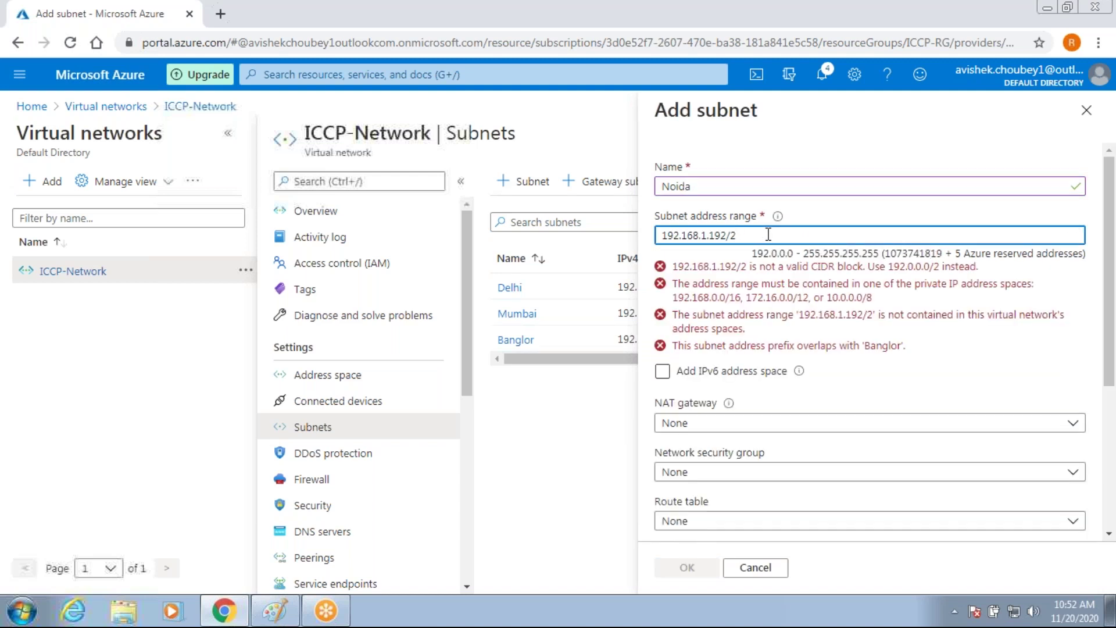
{"action": "type", "text": "7"}
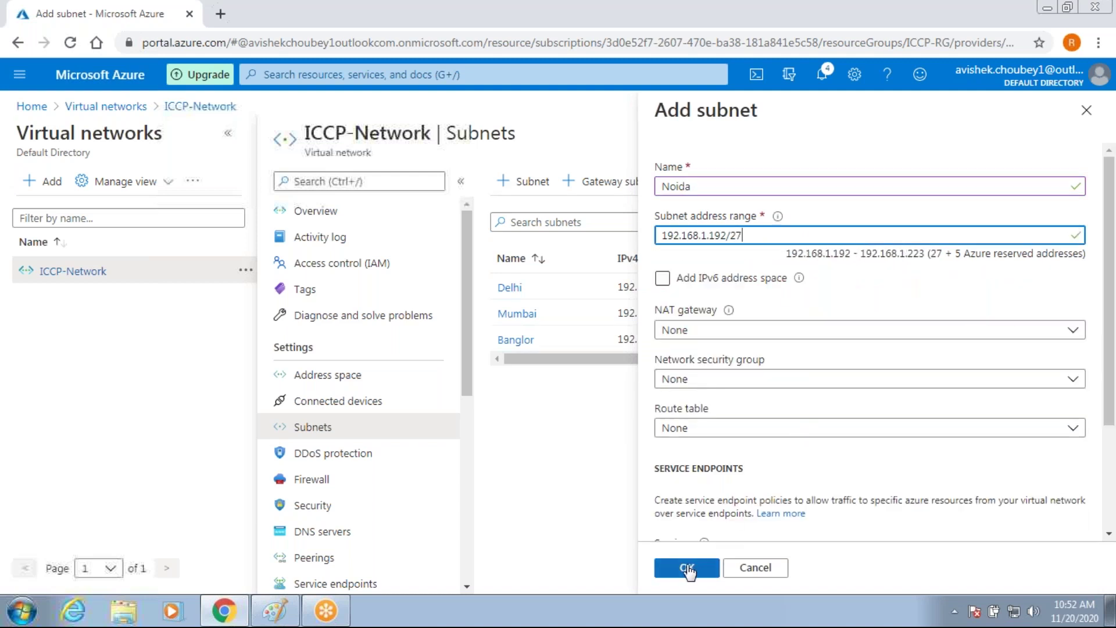
{"action": "left_click", "coordinate": [686, 569]}
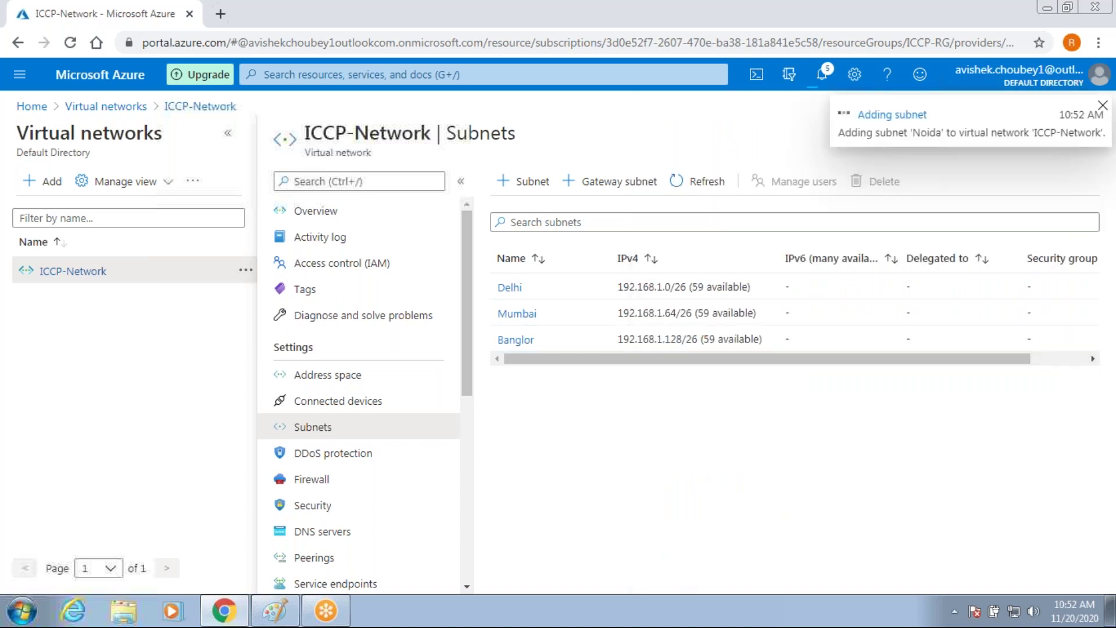
Step: Add subnet pune with address range 192.168.1.224/27 and return to the Paint diagram
{"action": "left_click", "coordinate": [528, 183]}
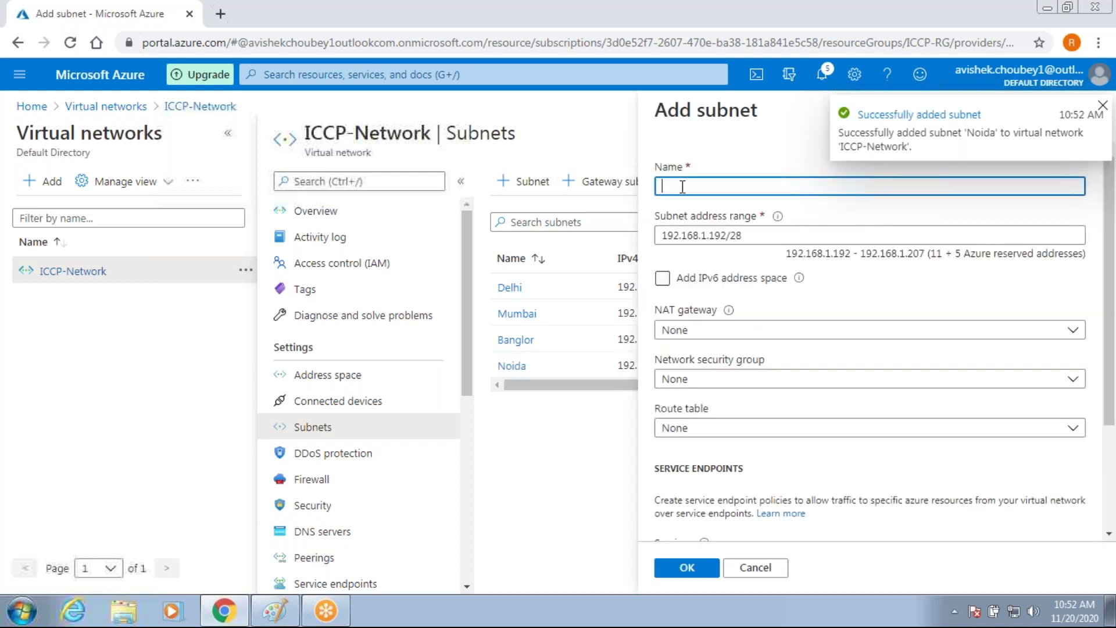
{"action": "type", "text": "pone"}
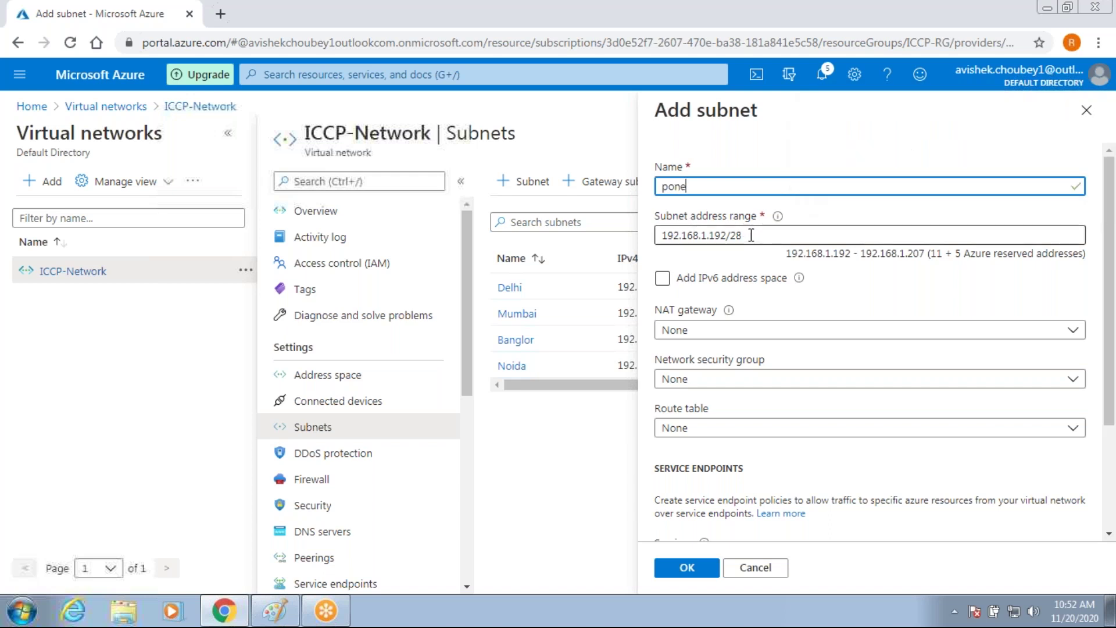
{"action": "left_click", "coordinate": [754, 237]}
{"action": "left_click", "coordinate": [722, 187]}
{"action": "key", "text": "BackSpace"}
{"action": "type", "text": "une"}
{"action": "left_click", "coordinate": [752, 234]}
{"action": "key", "text": "BackSpace"}
{"action": "key", "text": "BackSpace"}
{"action": "key", "text": "BackSpace"}
{"action": "key", "text": "BackSpace"}
{"action": "key", "text": "BackSpace"}
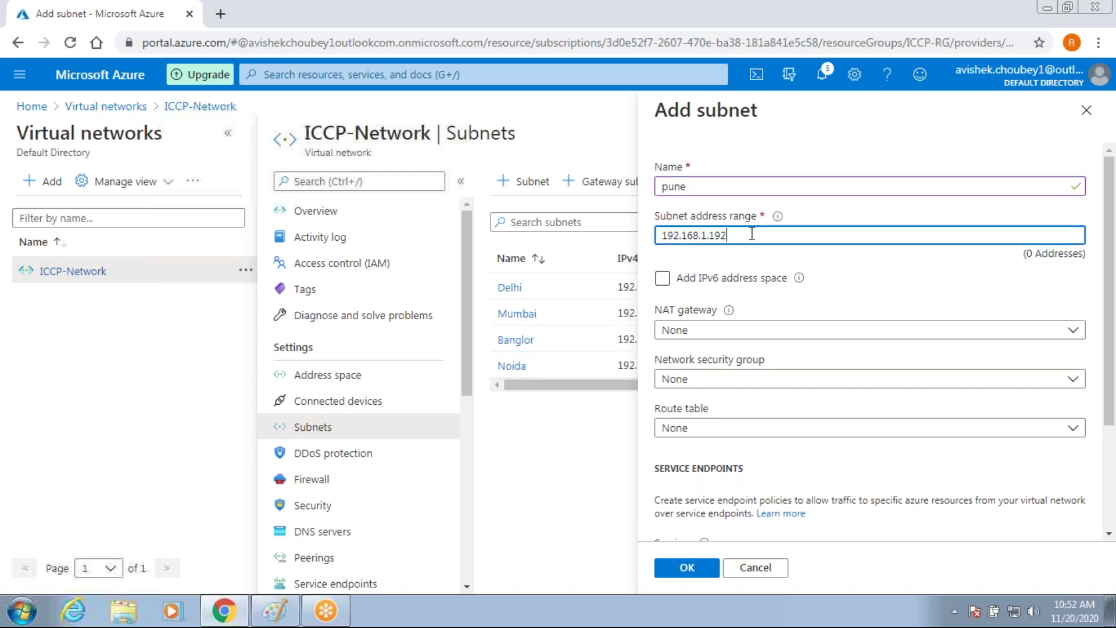
{"action": "type", "text": "224"}
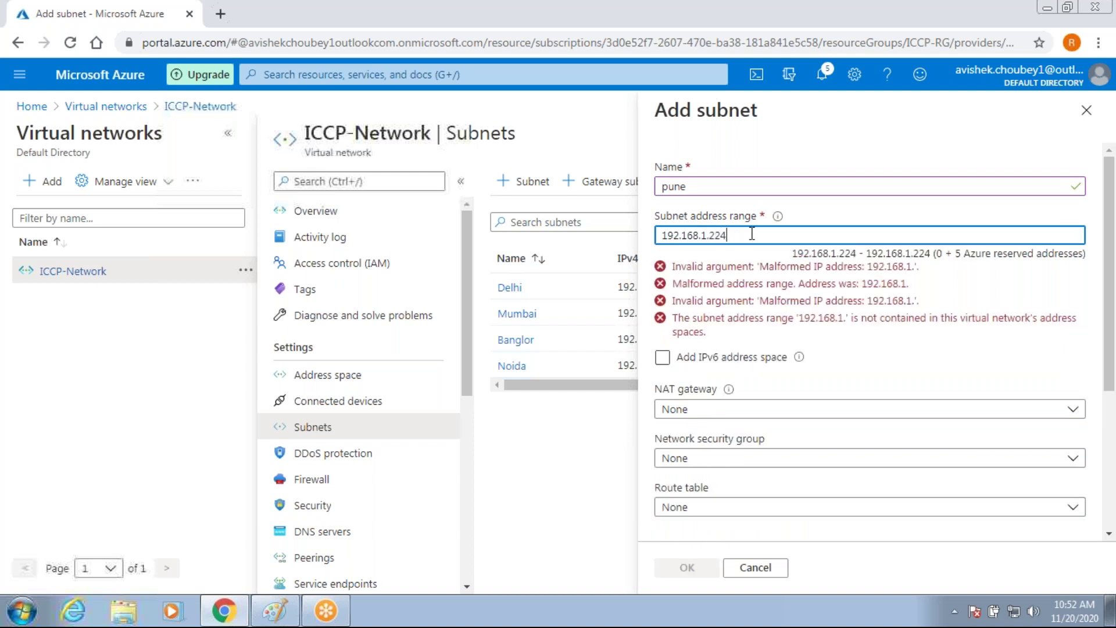
{"action": "type", "text": "/27"}
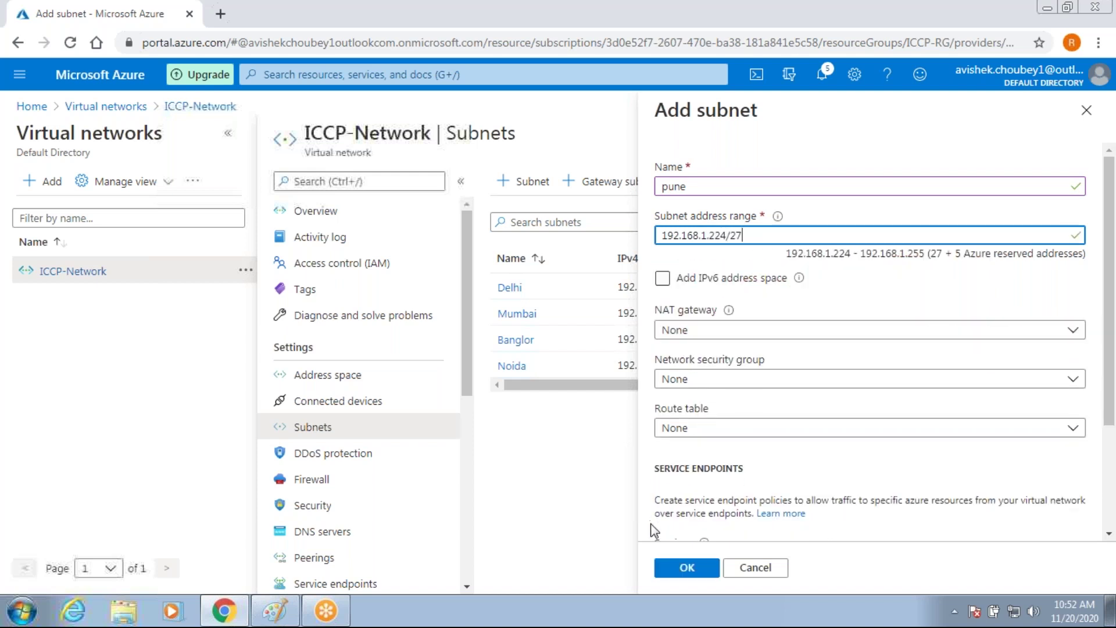
{"action": "left_click", "coordinate": [687, 567]}
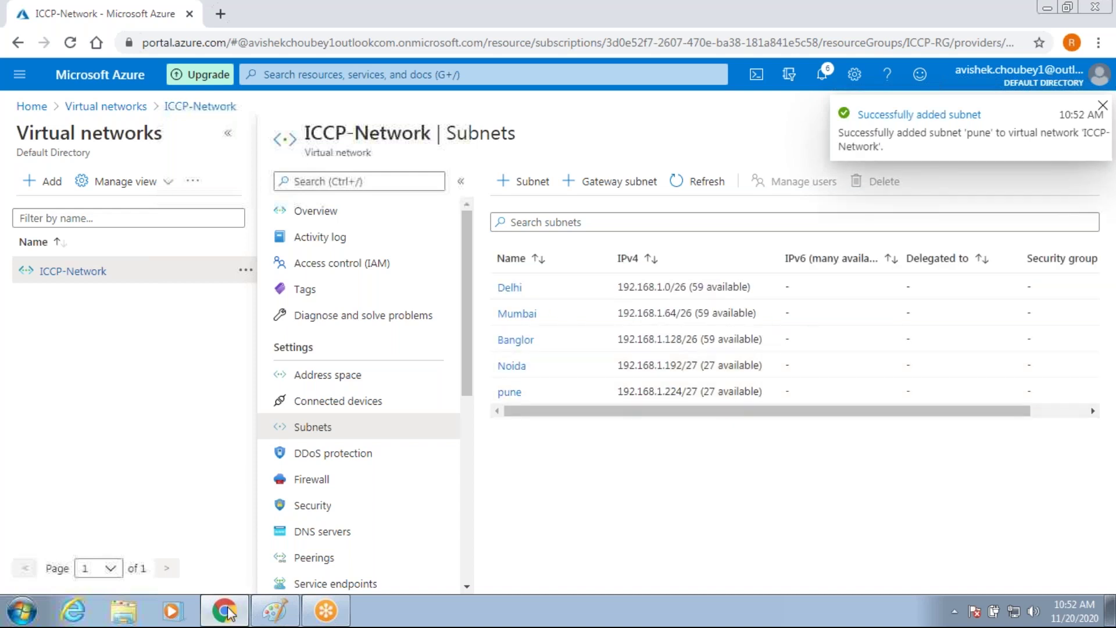
{"action": "left_click", "coordinate": [275, 611]}
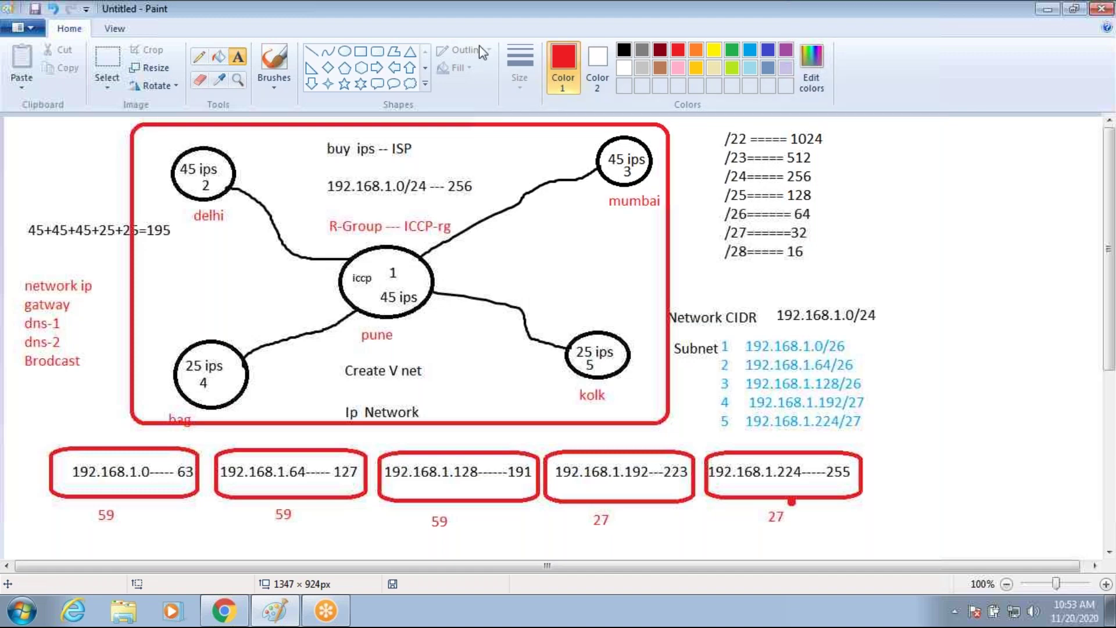
Step: Frame the /22–/28 prefix list with a red rounded rectangle, then return to Azure
{"action": "left_click", "coordinate": [377, 51]}
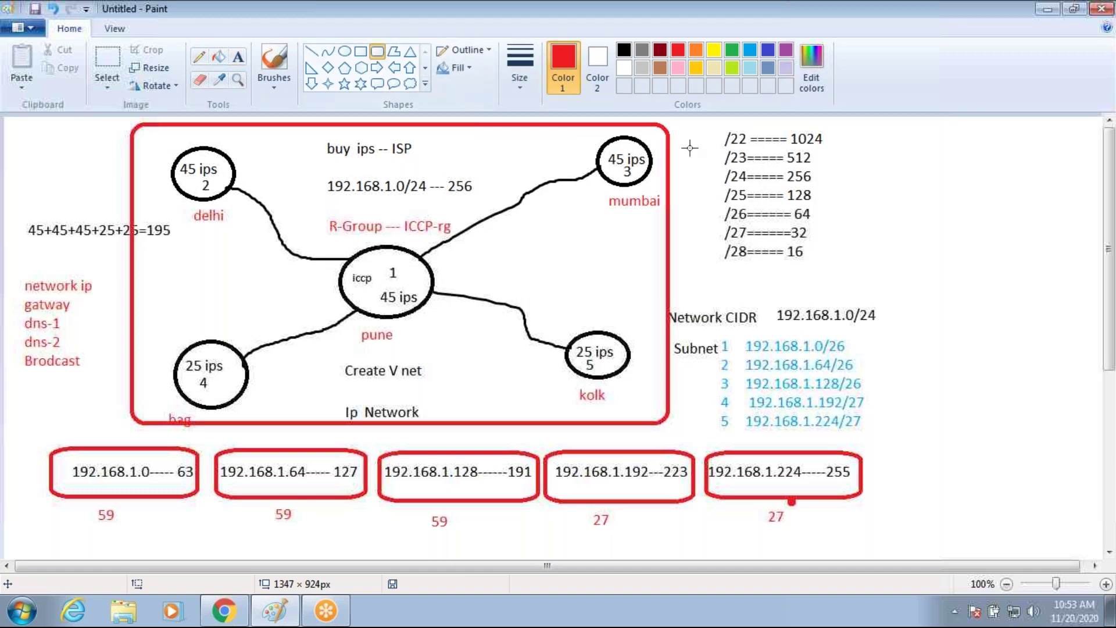
{"action": "left_click_drag", "start_coordinate": [706, 120], "coordinate": [843, 282]}
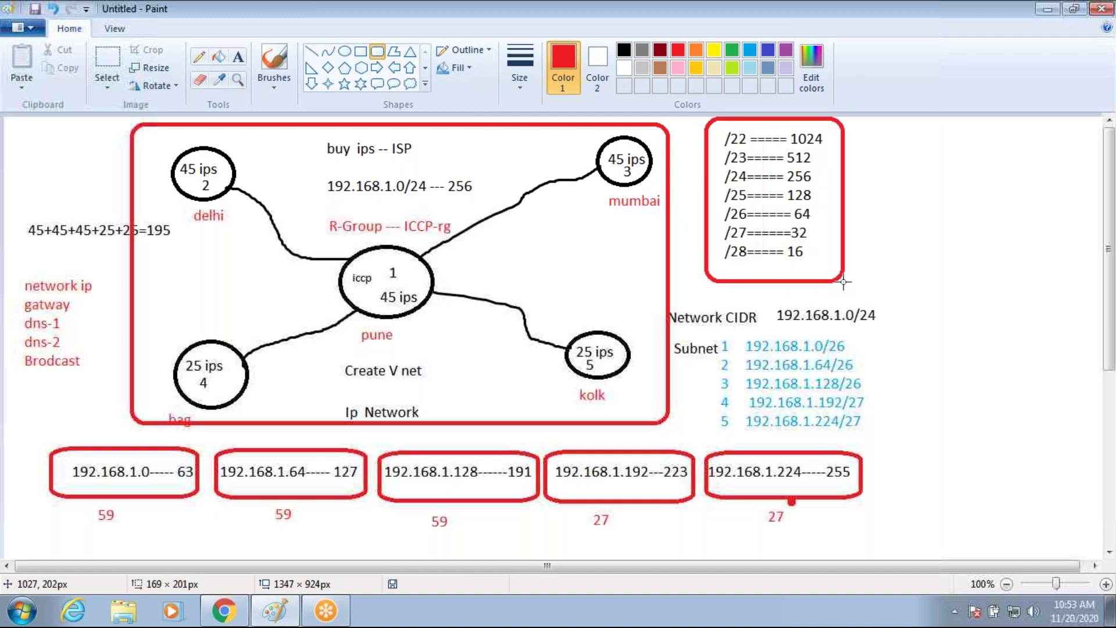
{"action": "left_click_drag", "start_coordinate": [843, 282], "coordinate": [844, 282]}
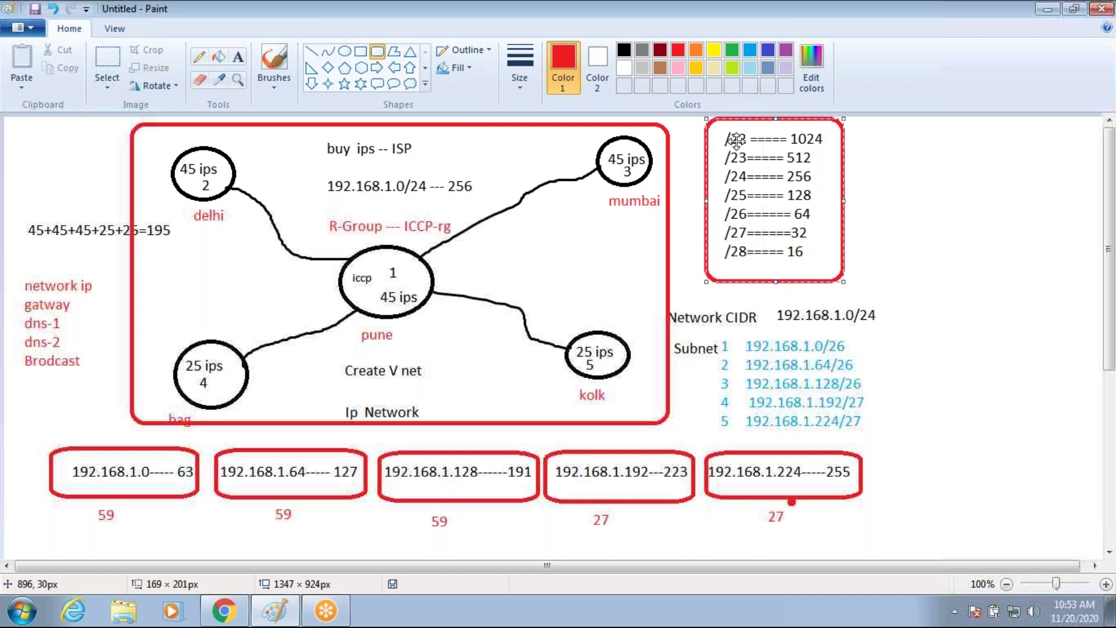
{"action": "left_click_drag", "start_coordinate": [737, 234], "coordinate": [781, 240]}
{"action": "key", "text": "Escape"}
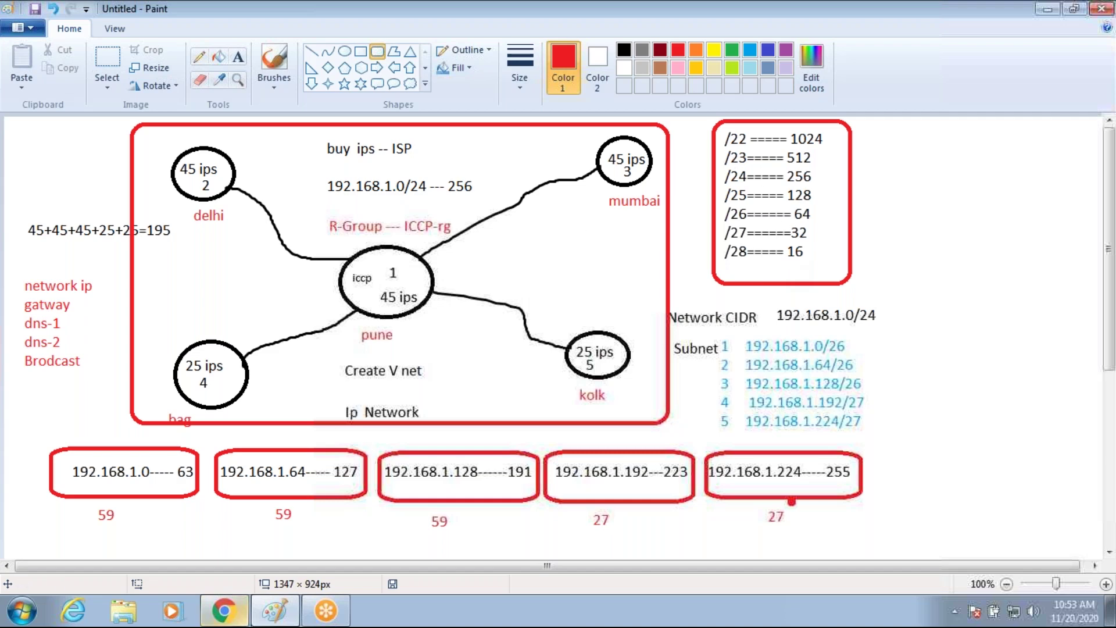
{"action": "left_click", "coordinate": [235, 621]}
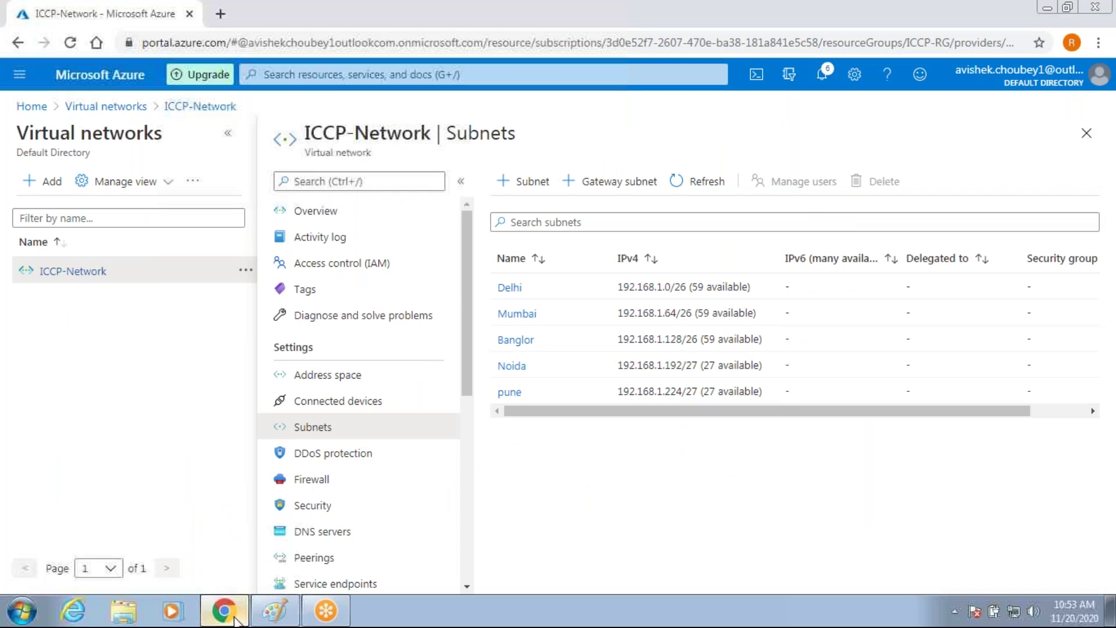
Step: Cancel a new subnet form and confirm DNS servers is Default (Azure-provided), then go Home
{"action": "left_click", "coordinate": [527, 187]}
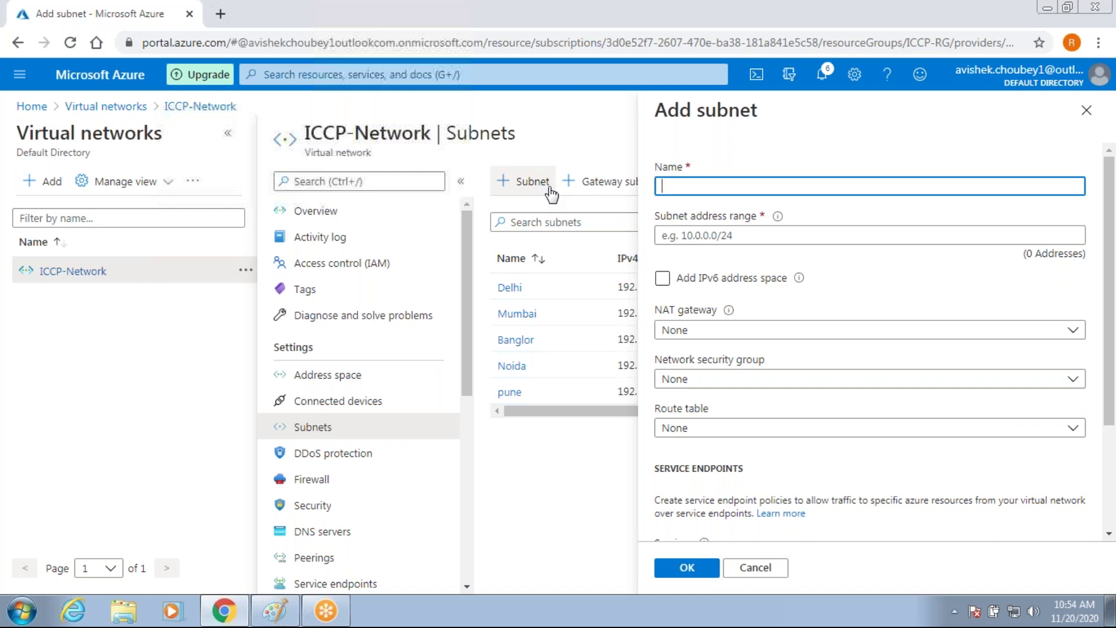
{"action": "left_click", "coordinate": [1086, 111]}
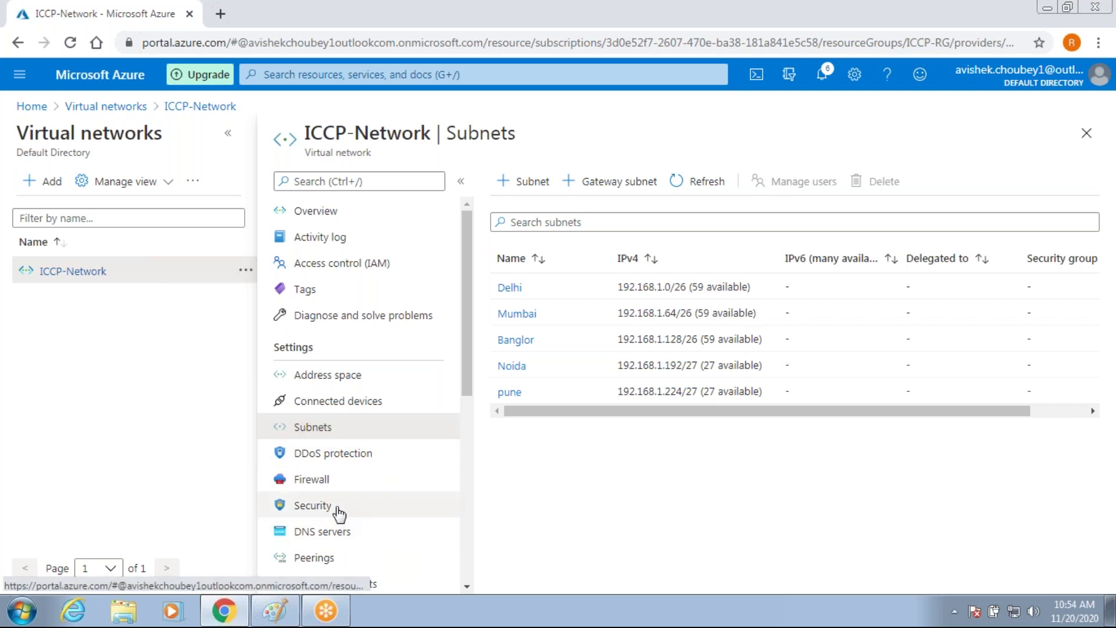
{"action": "left_click", "coordinate": [324, 531]}
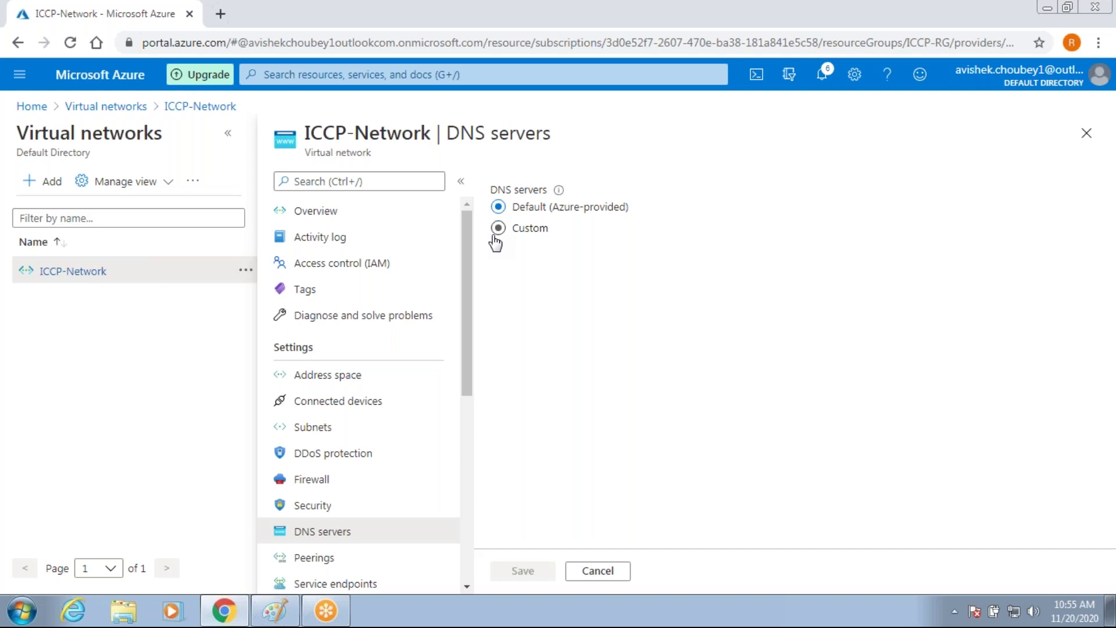
{"action": "left_click", "coordinate": [39, 110]}
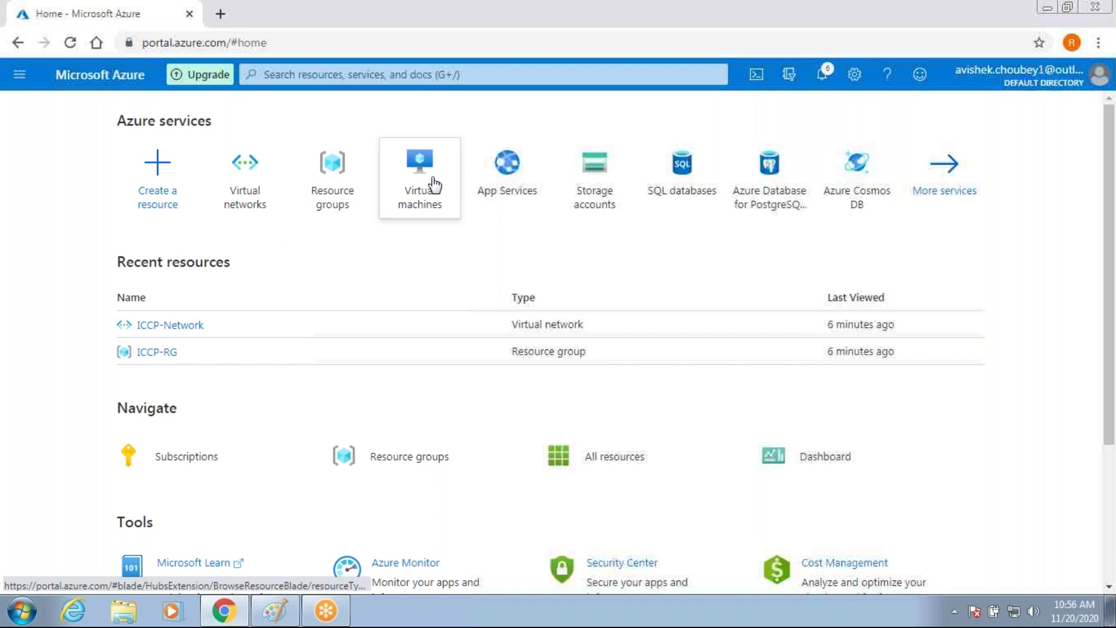
Step: Review the Azure Home page with the Virtual machines tile and recent ICCP-Network, ICCP-RG resources
{"action": "mouse_move", "coordinate": [433, 184]}
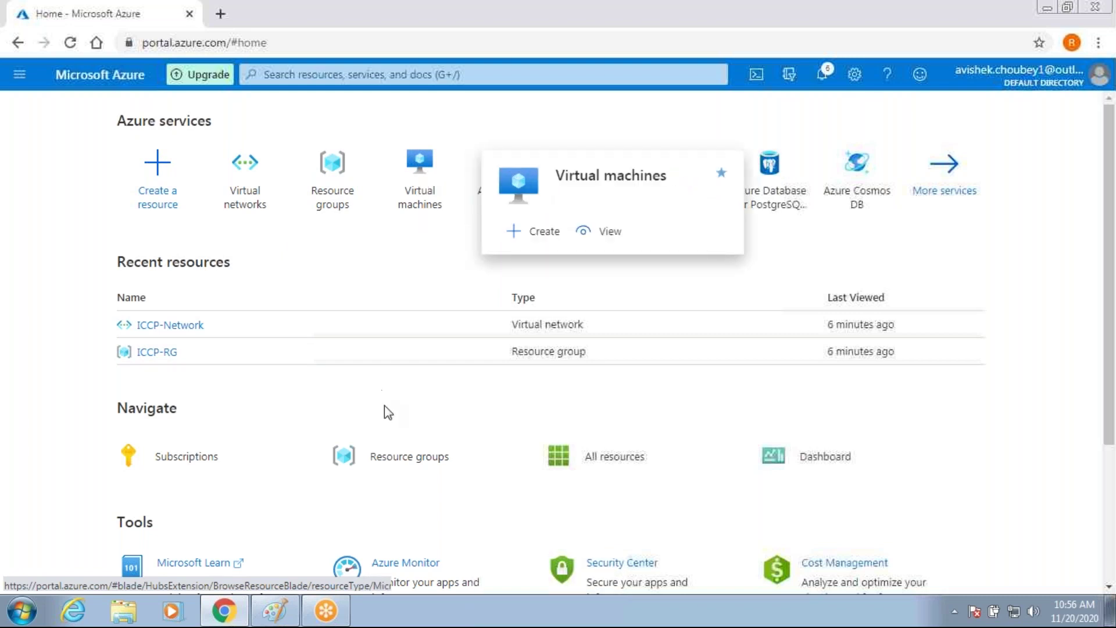
Step: Draw a tall red rounded box below the ranges with a right arrow from its top-right
{"action": "left_click", "coordinate": [275, 615]}
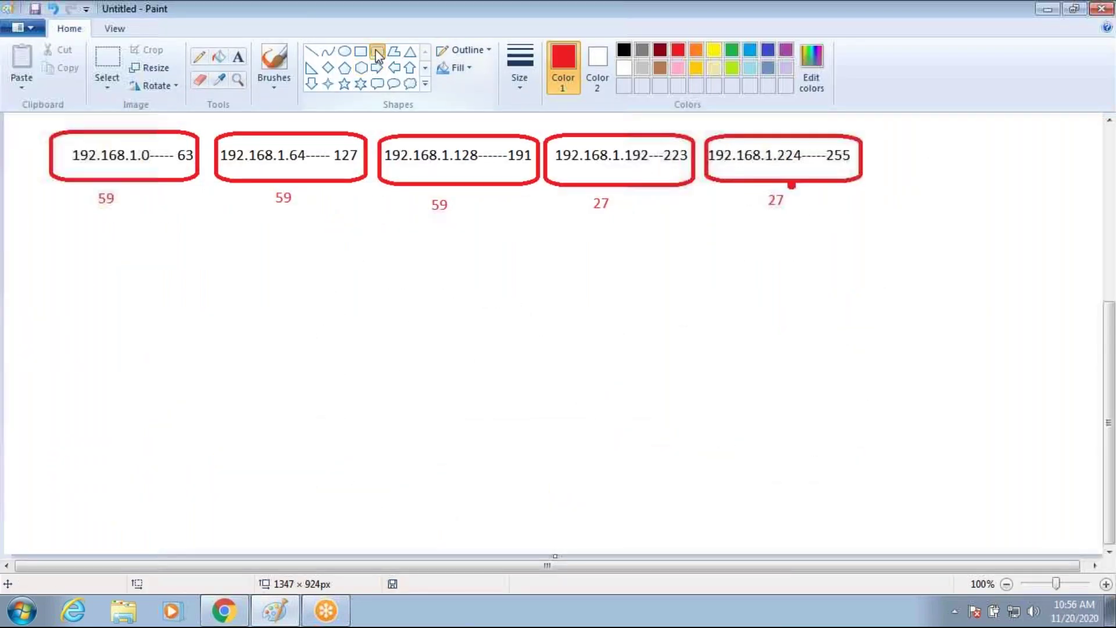
{"action": "mouse_move", "coordinate": [206, 256]}
{"action": "left_mouse_down"}
{"action": "mouse_move", "coordinate": [281, 489]}
{"action": "mouse_move", "coordinate": [392, 511]}
{"action": "left_mouse_up"}
{"action": "left_click", "coordinate": [548, 396]}
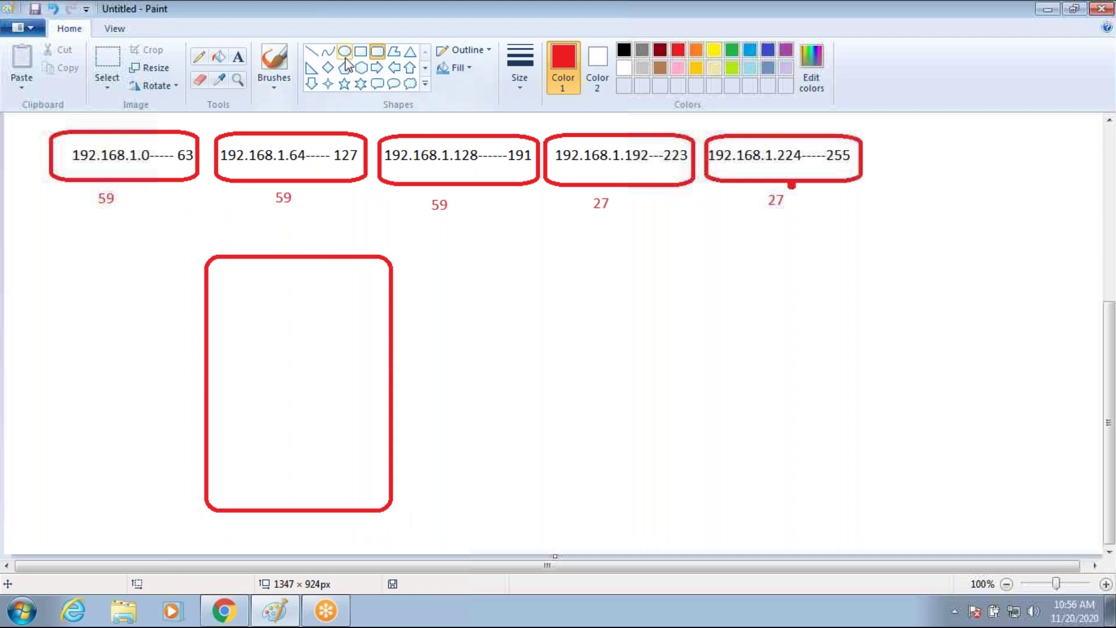
{"action": "left_click", "coordinate": [312, 83]}
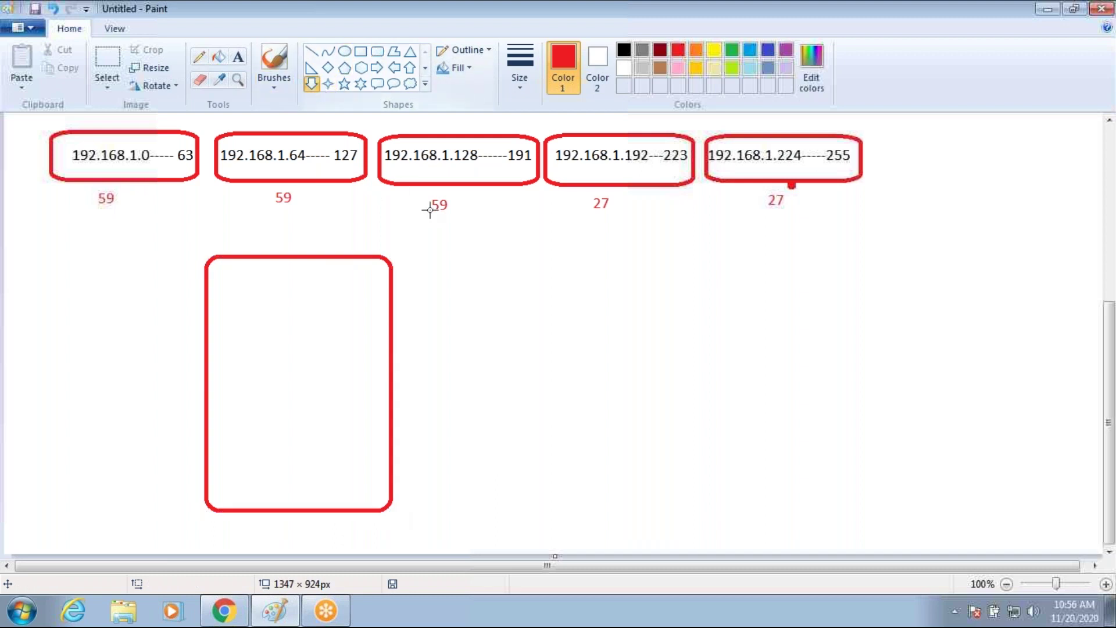
{"action": "left_click", "coordinate": [377, 67]}
{"action": "left_click_drag", "start_coordinate": [392, 265], "coordinate": [496, 285]}
{"action": "left_click", "coordinate": [568, 368]}
Step: Start a text list at the arrow's tip with Sub, R-group and Region
{"action": "left_click", "coordinate": [237, 57]}
{"action": "left_click", "coordinate": [515, 276]}
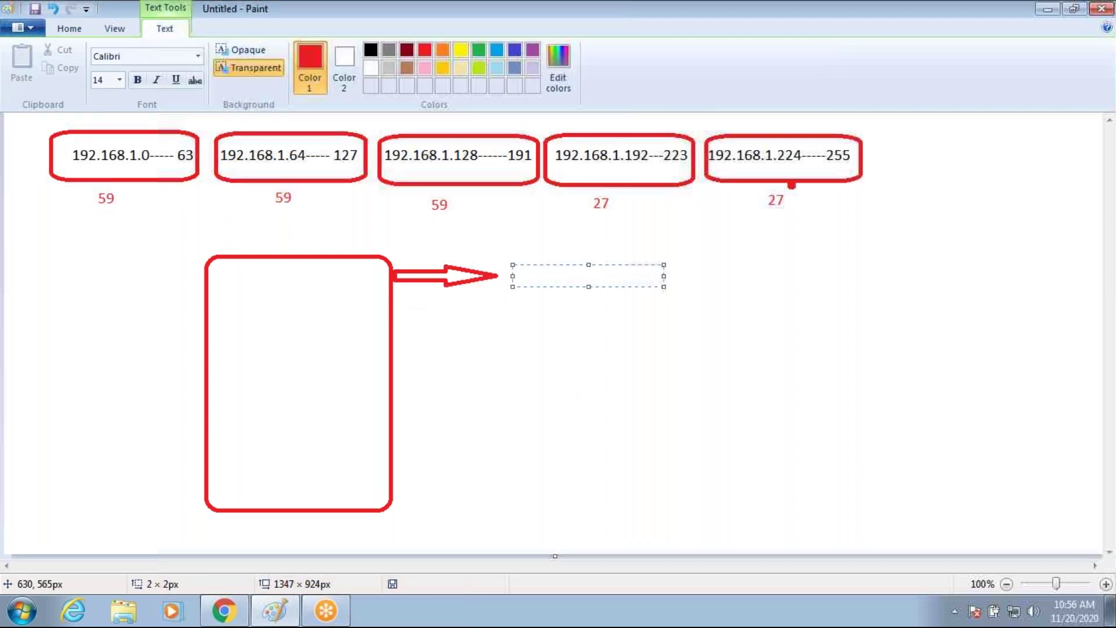
{"action": "type", "text": "Sub"}
{"action": "key", "text": "Return"}
{"action": "type", "text": "R-"}
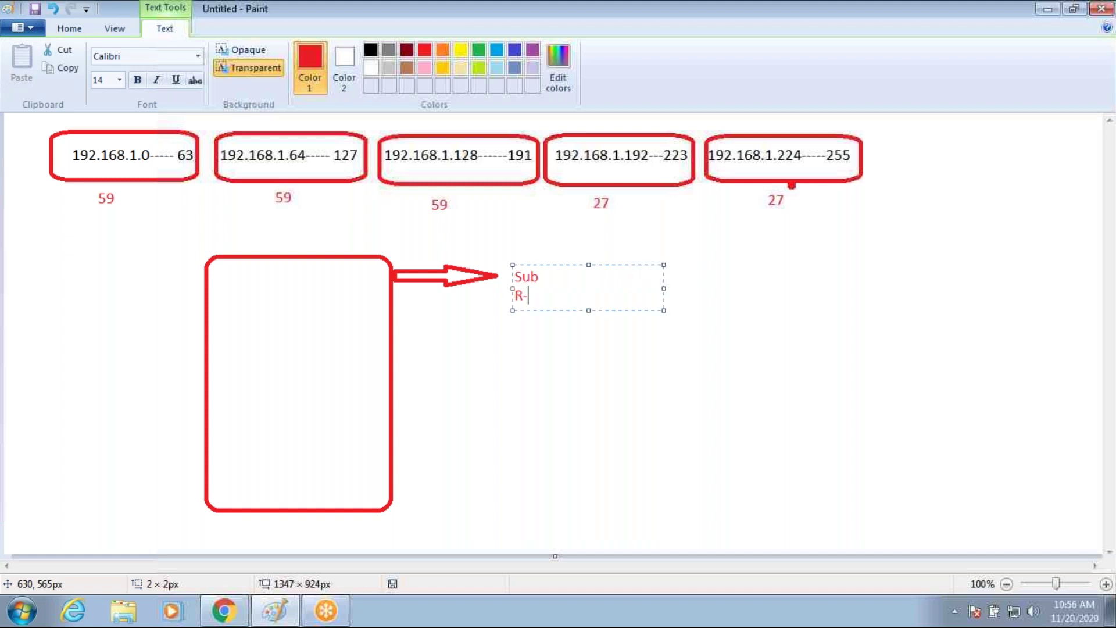
{"action": "type", "text": "group"}
{"action": "key", "text": "Return"}
{"action": "key", "text": "Return"}
{"action": "type", "text": "Region"}
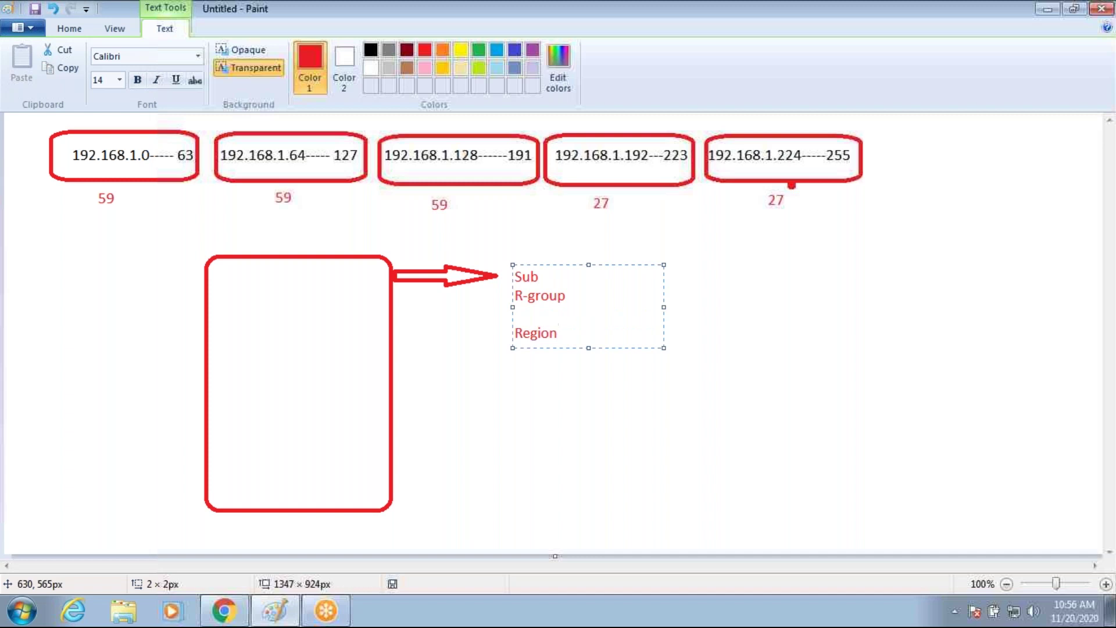
{"action": "key", "text": "Return"}
Step: Continue the list with Operating system, User, password and 'protocol :- RDP'
{"action": "type", "text": "Operating s"}
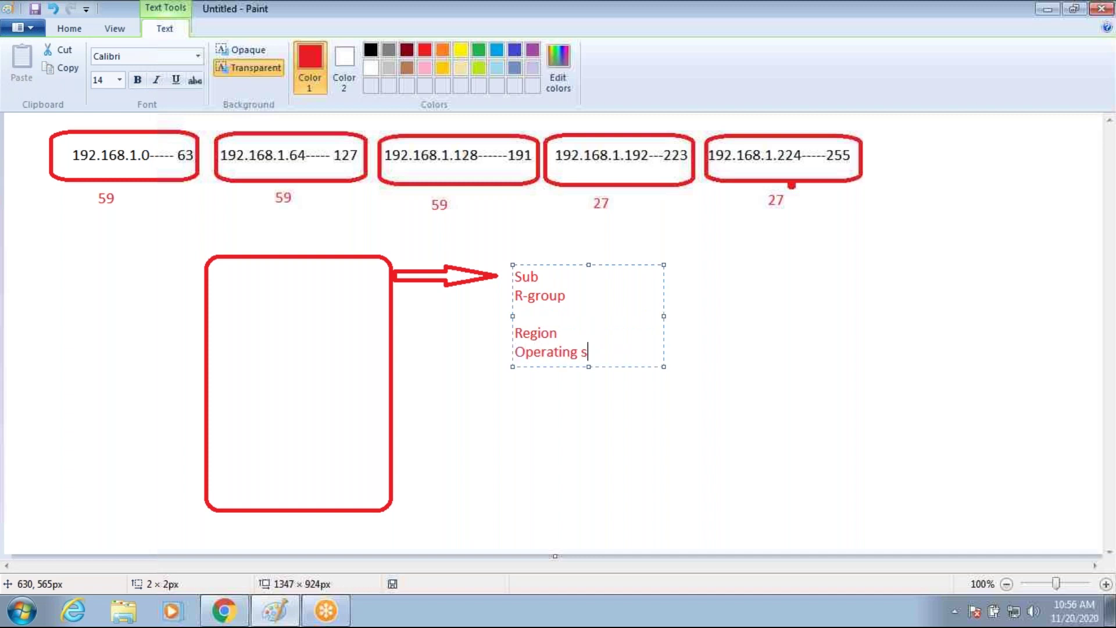
{"action": "type", "text": "ystem"}
{"action": "key", "text": "Return"}
{"action": "type", "text": "U"}
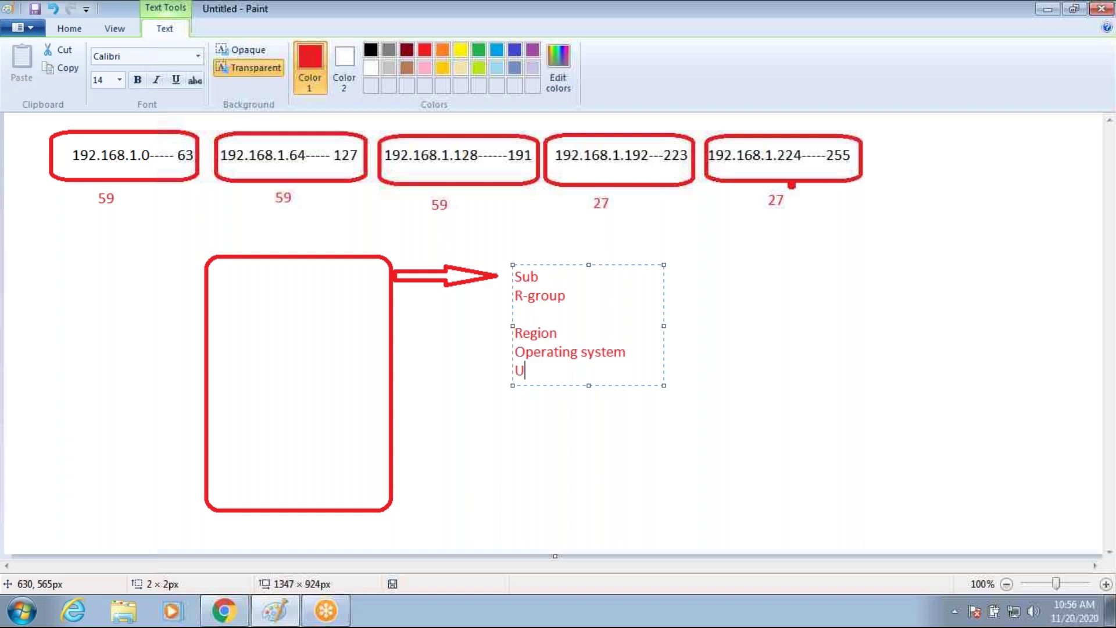
{"action": "type", "text": "ser"}
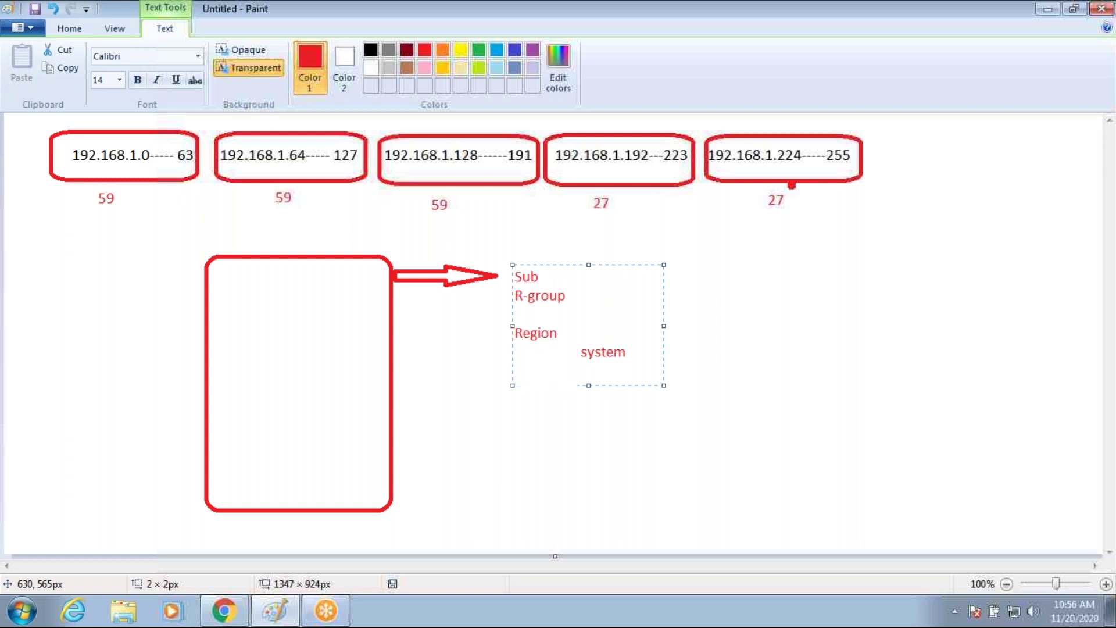
{"action": "key", "text": "Return"}
{"action": "type", "text": "password"}
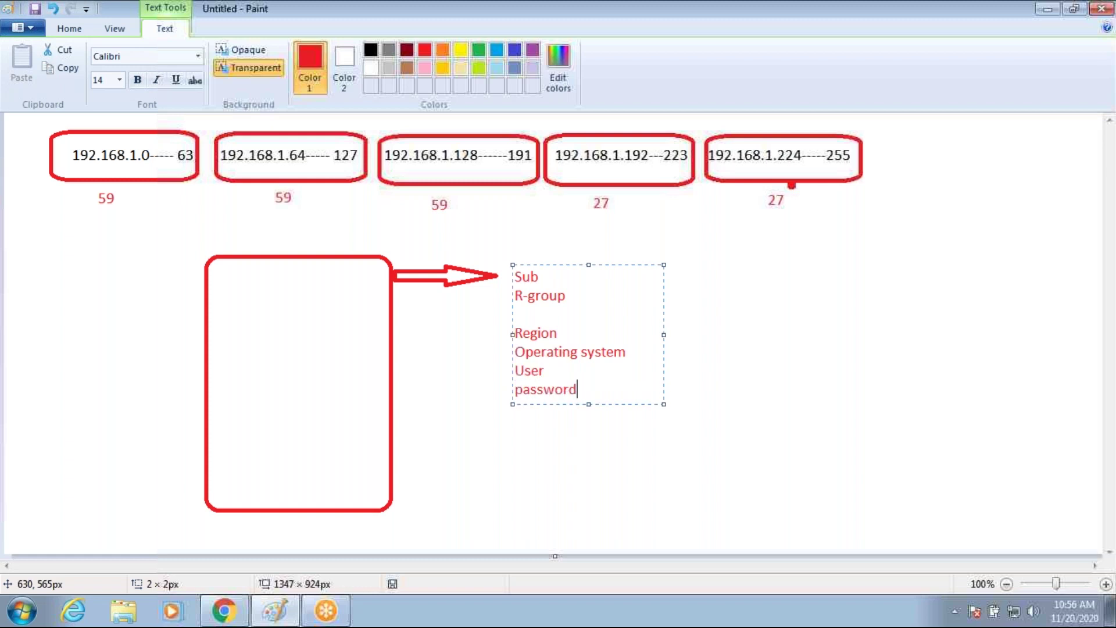
{"action": "key", "text": "Return"}
{"action": "type", "text": "protocol"}
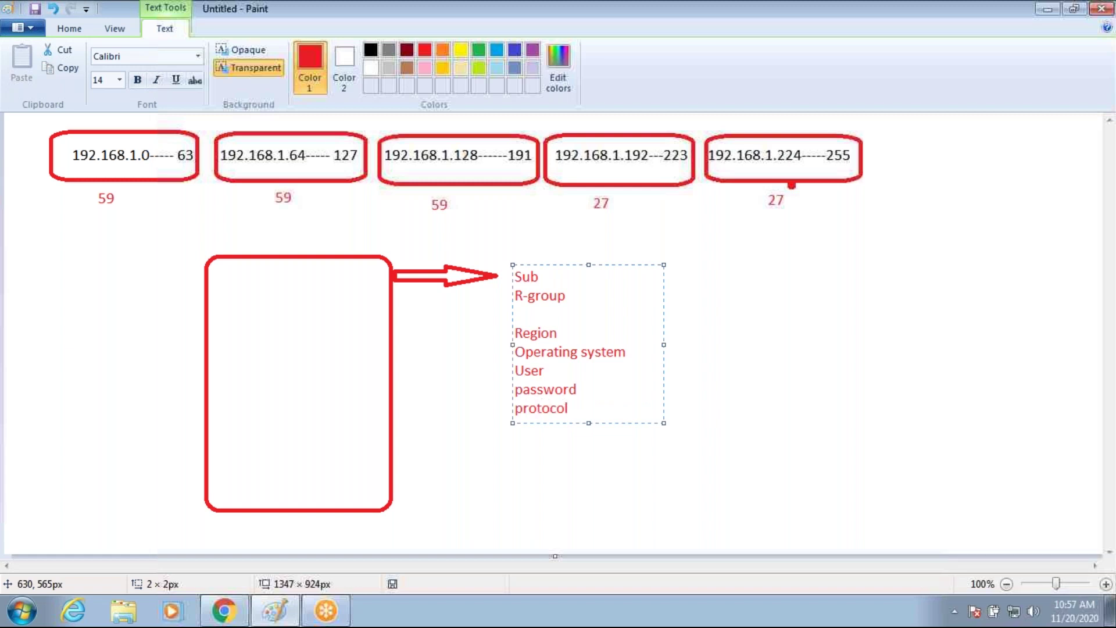
{"action": "type", "text": " :-"}
{"action": "type", "text": "RDP"}
Step: Add a red text note 'if u deploy gui base O/S vm' right of the list
{"action": "left_click", "coordinate": [727, 264]}
{"action": "left_click", "coordinate": [726, 259]}
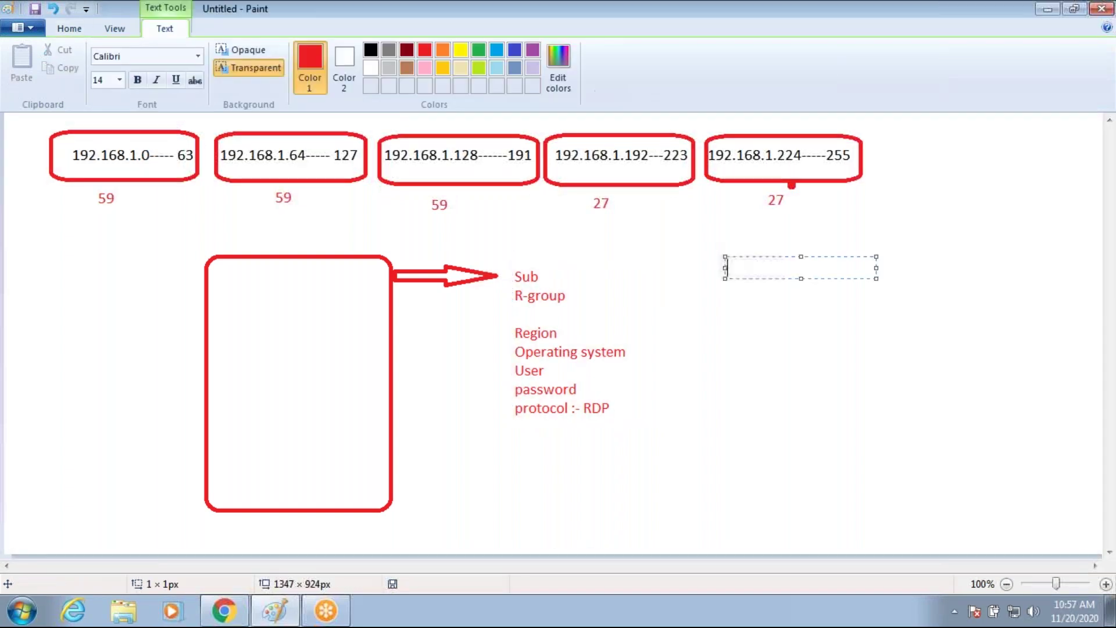
{"action": "type", "text": "if u deploy gui bas"}
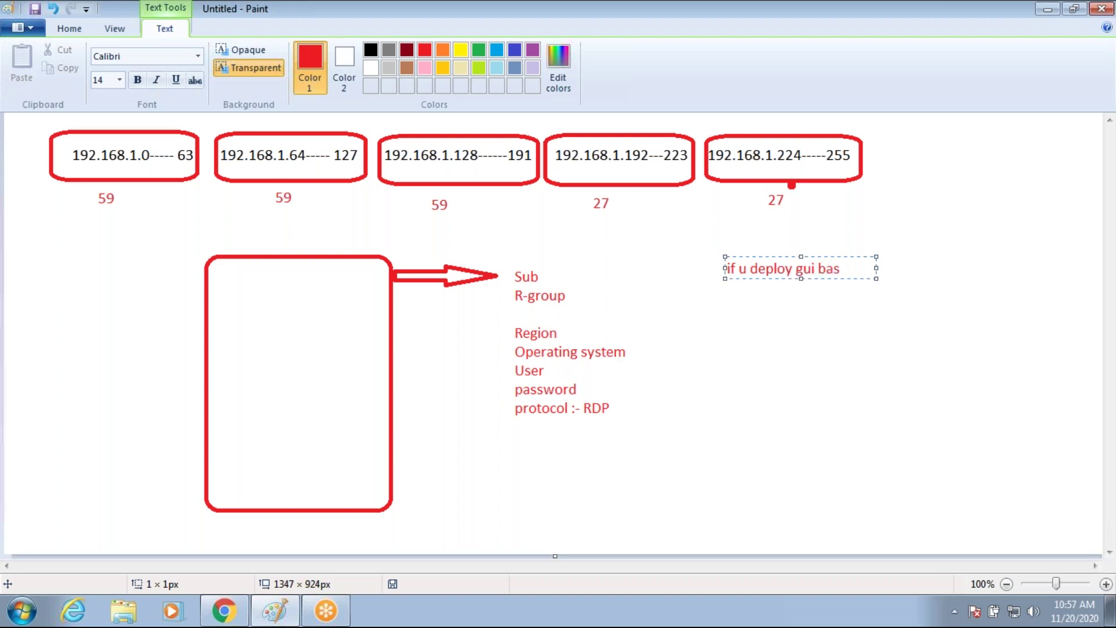
{"action": "type", "text": "e O/S vm"}
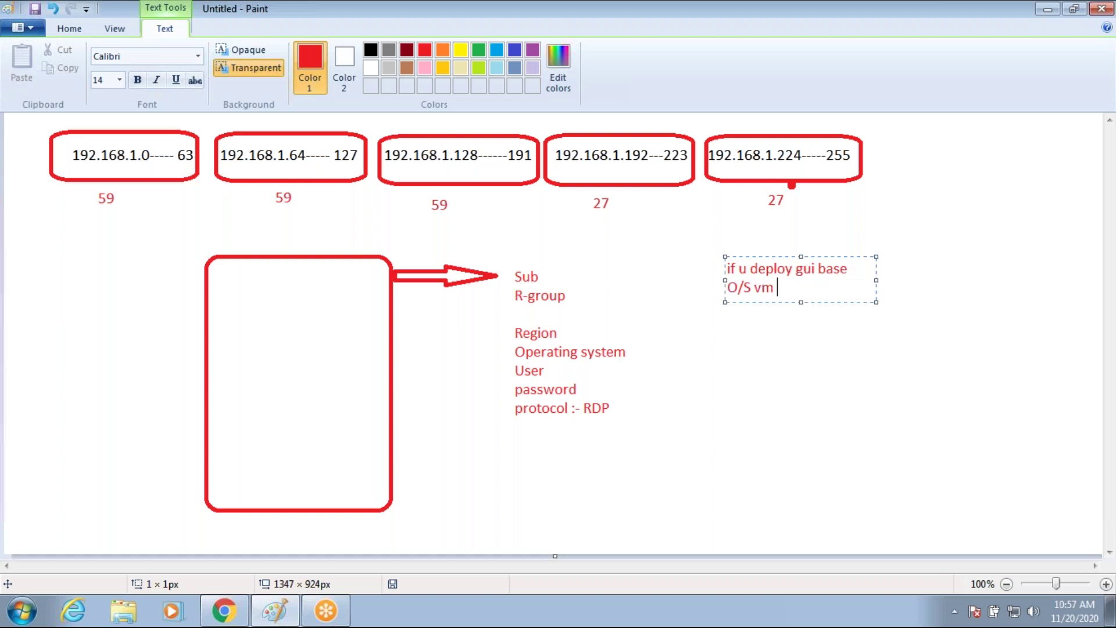
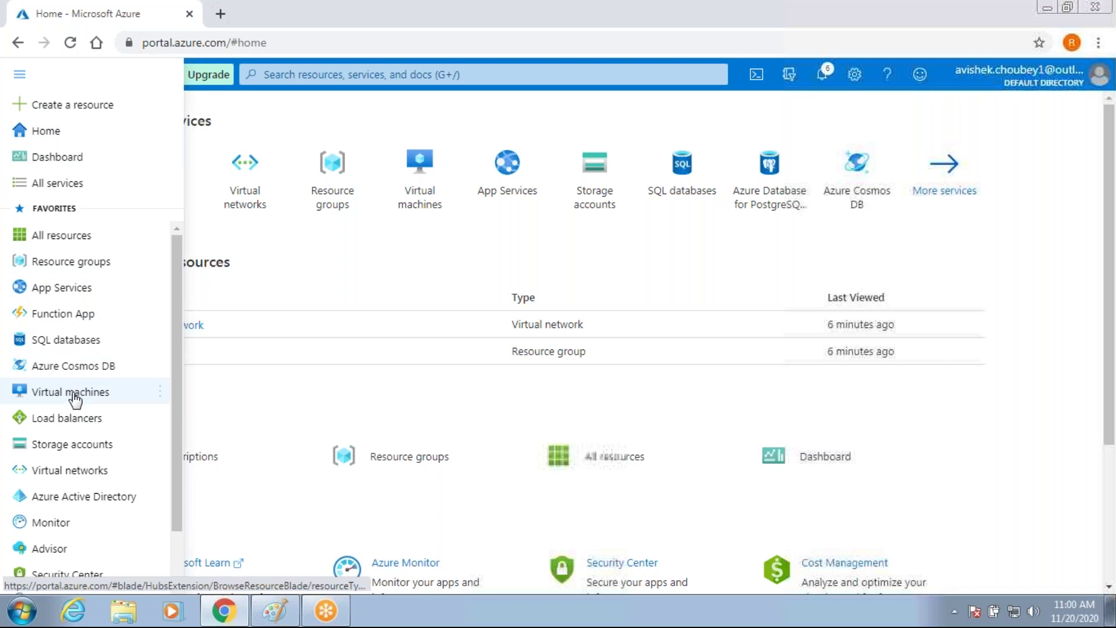
Step: From the Virtual machines list, start adding a new virtual machine
{"action": "left_click", "coordinate": [72, 393]}
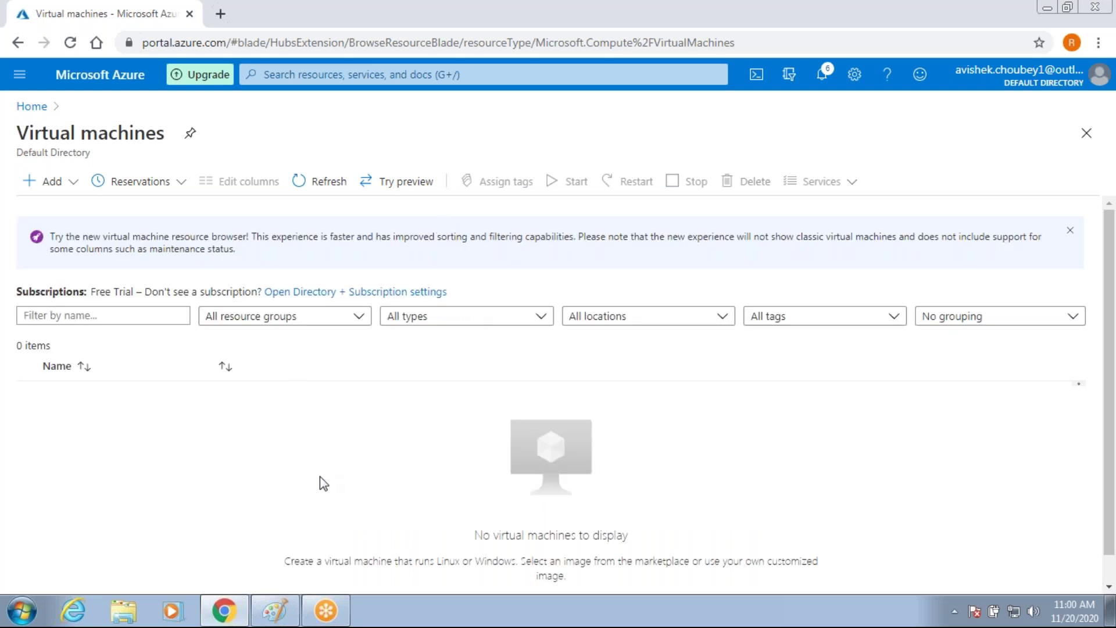
{"action": "left_click", "coordinate": [61, 182]}
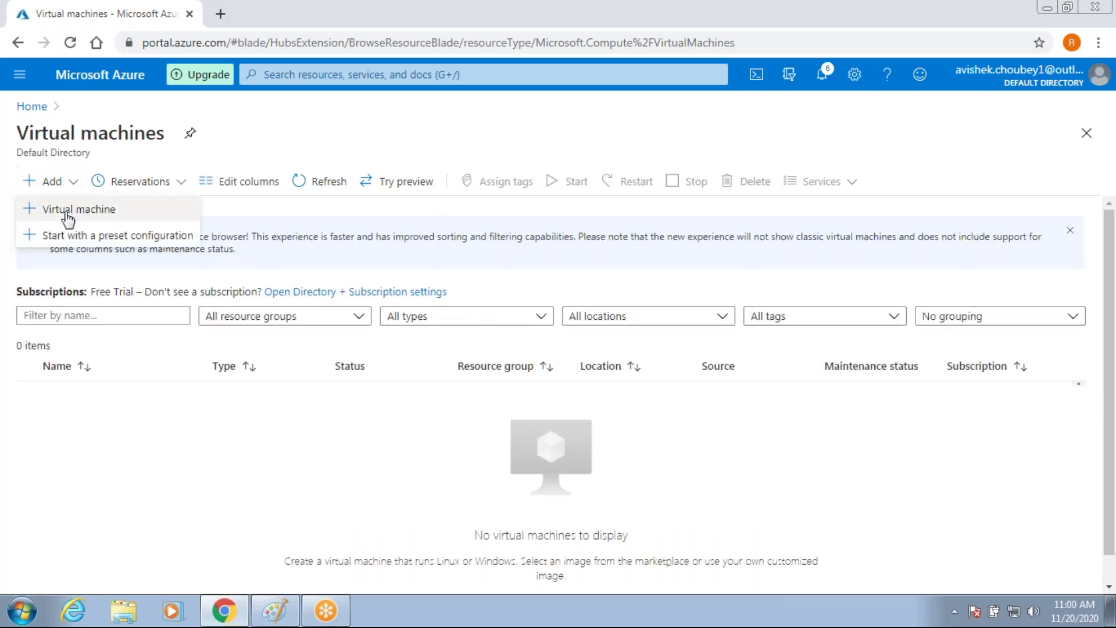
{"action": "left_click", "coordinate": [65, 210]}
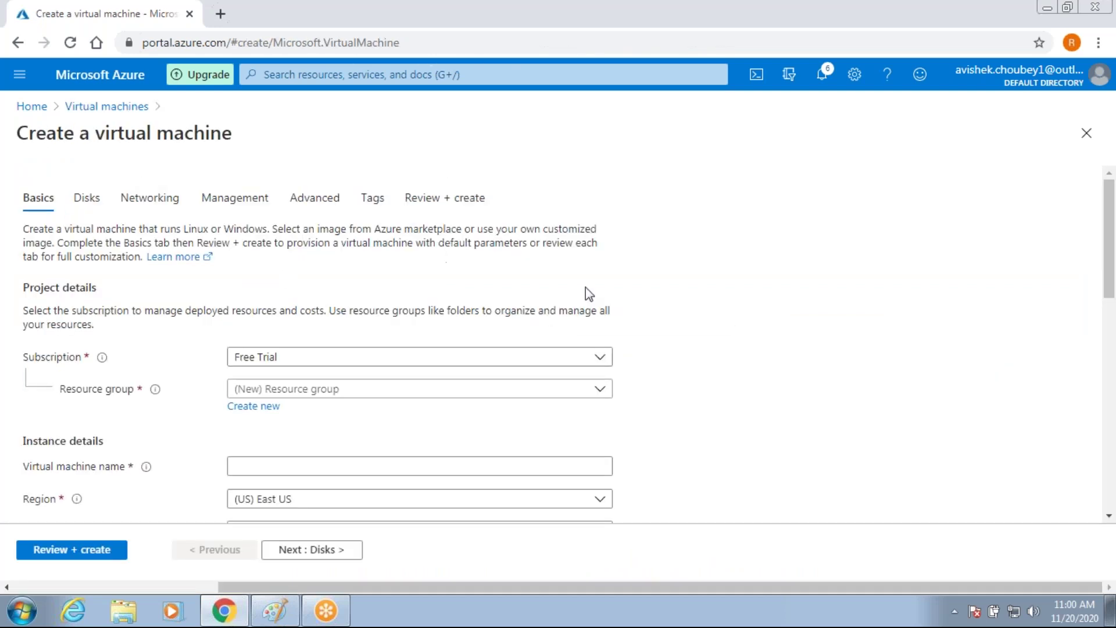
Step: Place the virtual machine in resource group ICCP-RG and name it VM1
{"action": "scroll", "coordinate": [847, 302], "scroll_direction": "down", "scroll_amount": 3}
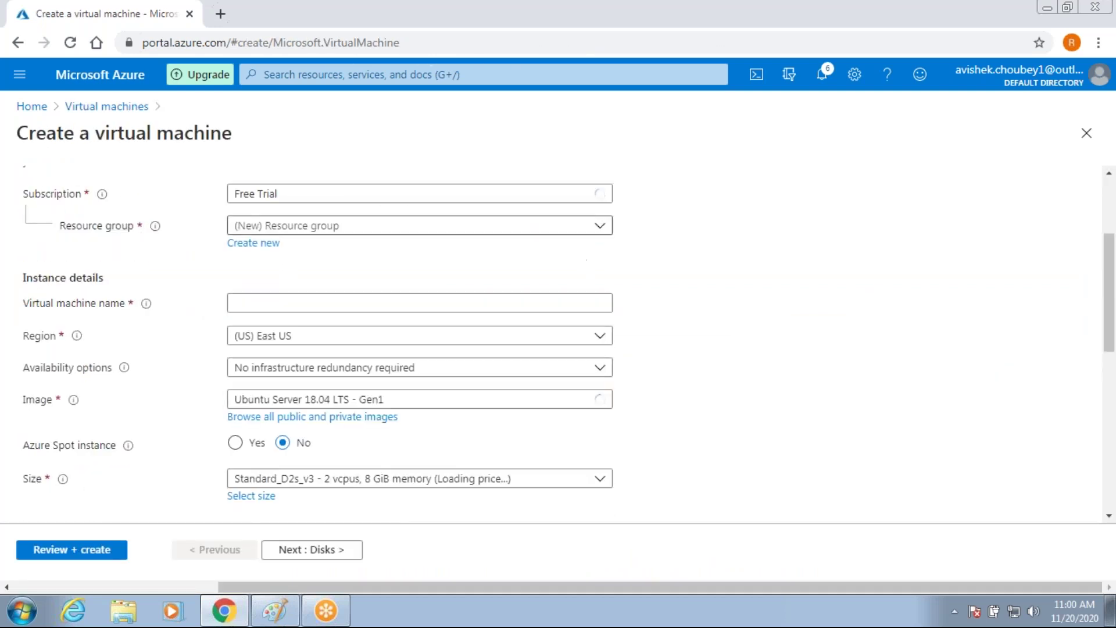
{"action": "left_click", "coordinate": [339, 230]}
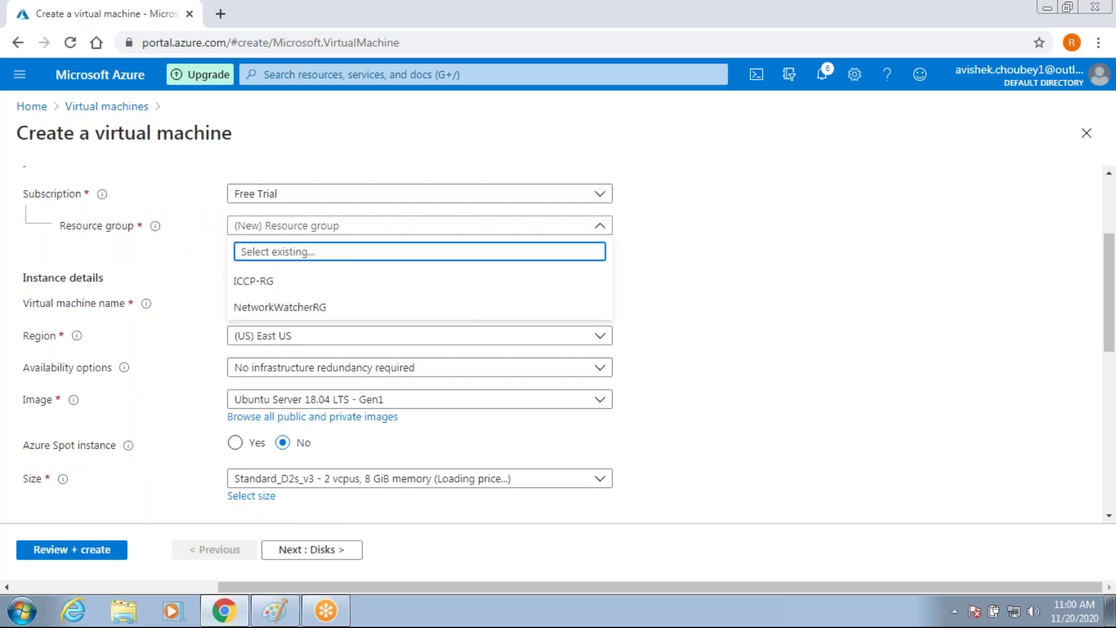
{"action": "left_click", "coordinate": [268, 281]}
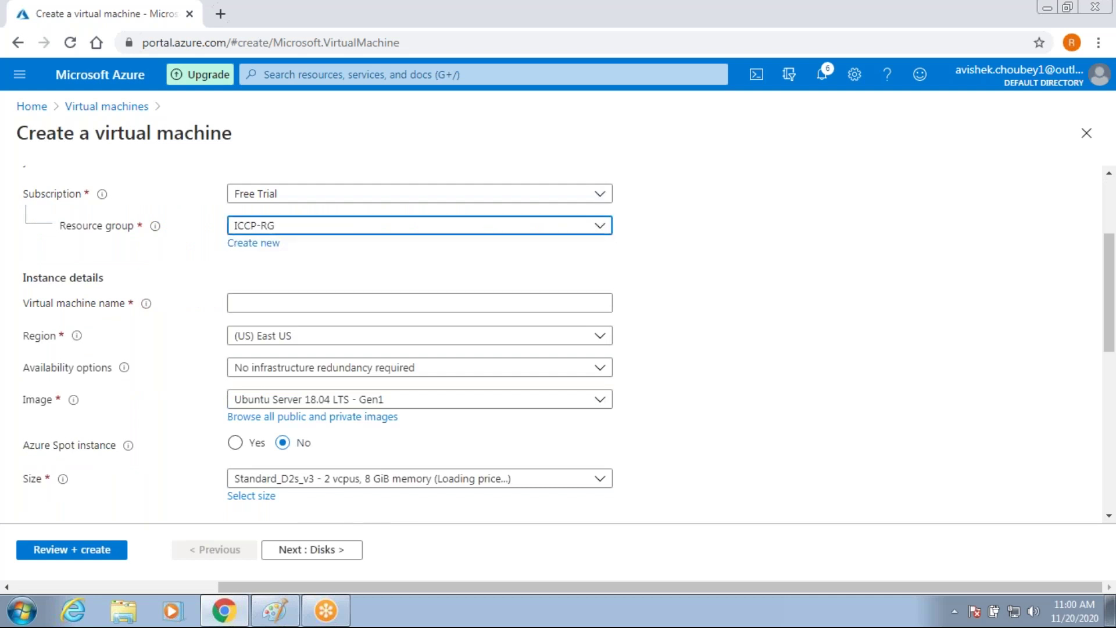
{"action": "left_click", "coordinate": [277, 308]}
{"action": "type", "text": "VM1"}
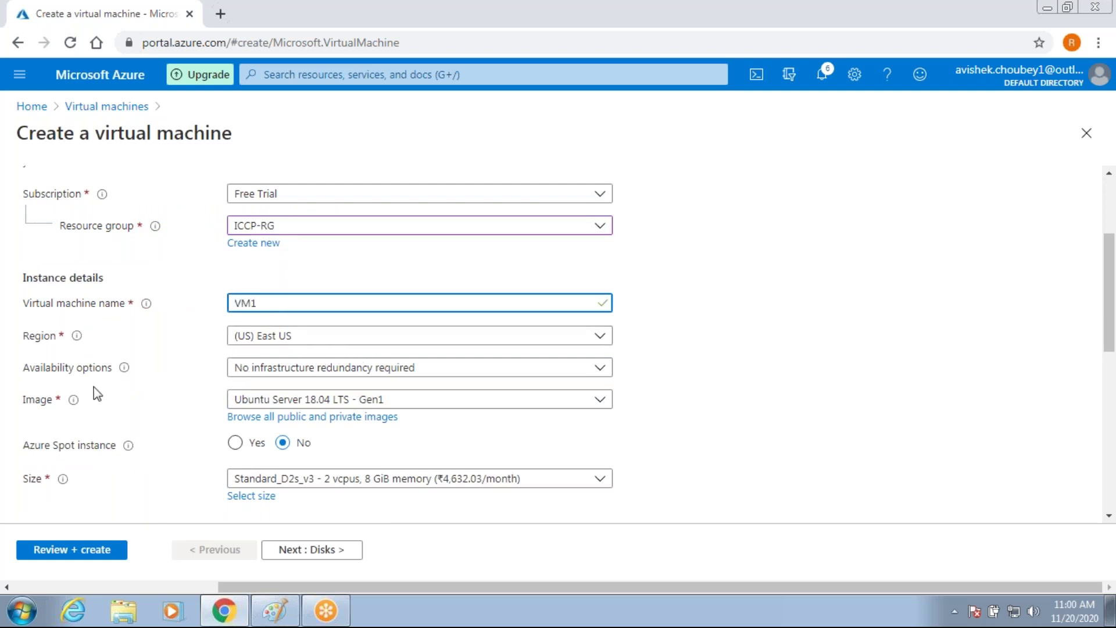
Step: Keep the default availability option and browse all public and private images
{"action": "left_click", "coordinate": [339, 381]}
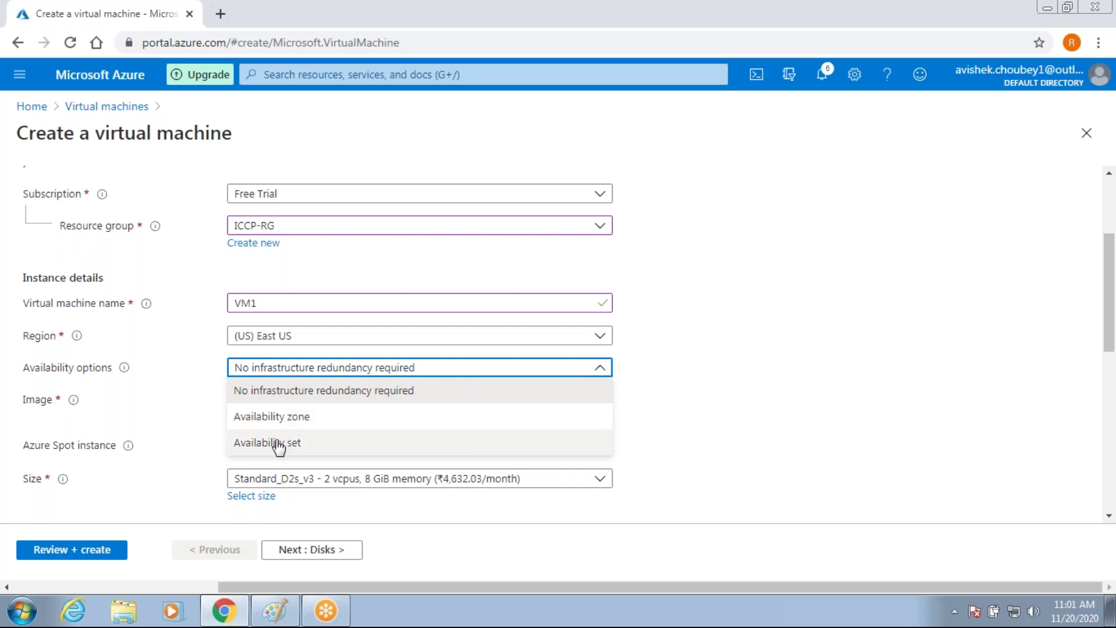
{"action": "left_click", "coordinate": [701, 364]}
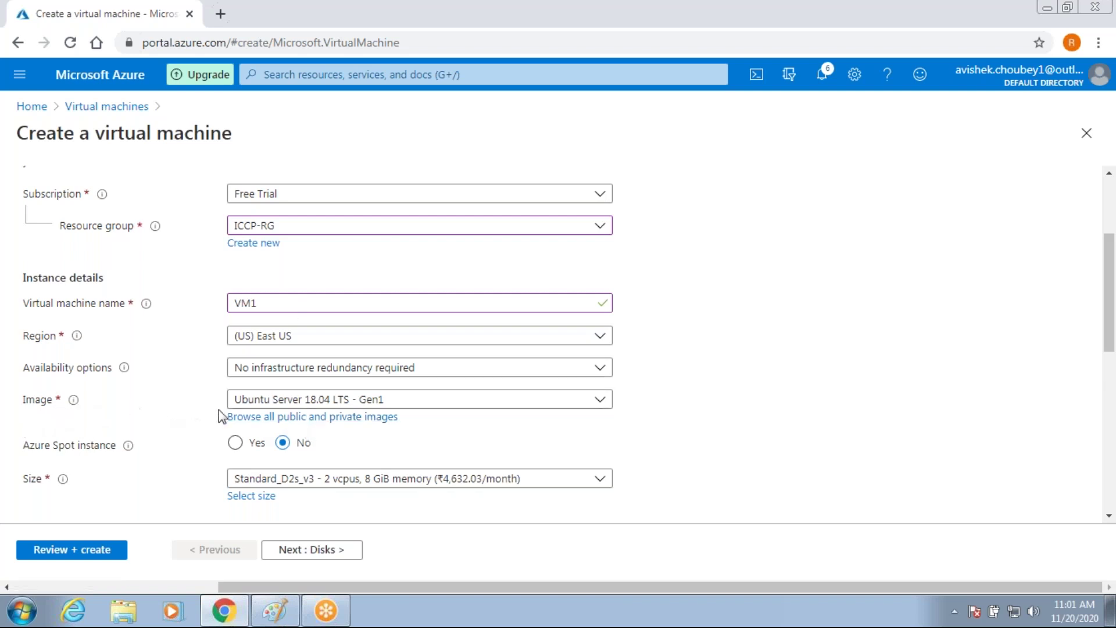
{"action": "left_click", "coordinate": [288, 425]}
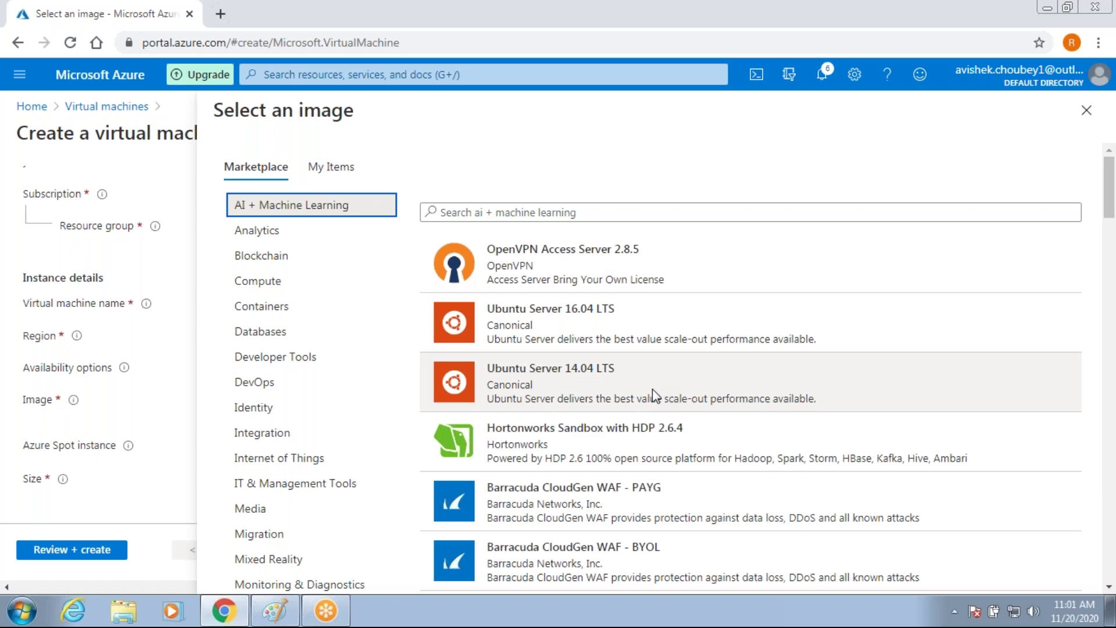
Step: Search the Marketplace images for 'server 2012' and scan the results
{"action": "scroll", "coordinate": [652, 389], "scroll_direction": "down", "scroll_amount": 7}
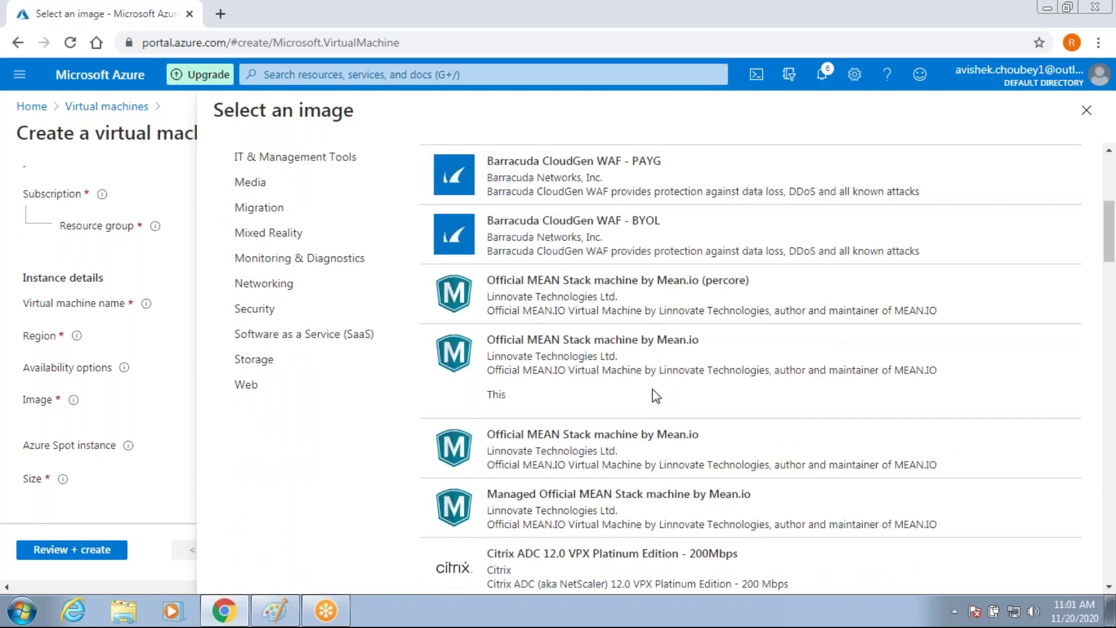
{"action": "scroll", "coordinate": [656, 396], "scroll_direction": "down", "scroll_amount": 4}
{"action": "scroll", "coordinate": [657, 399], "scroll_direction": "down", "scroll_amount": 10}
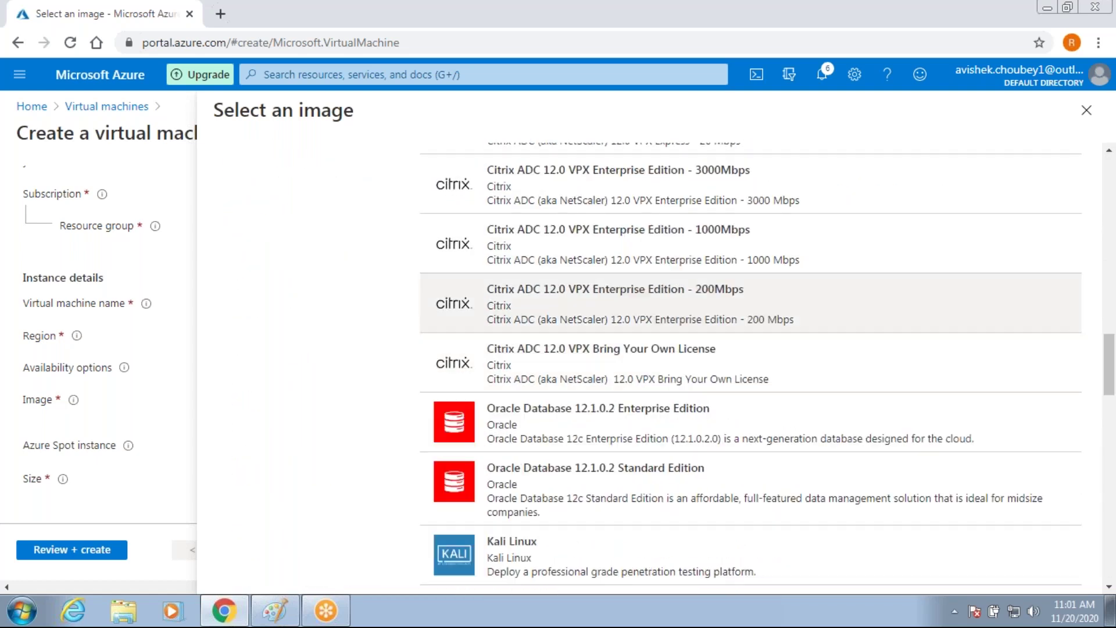
{"action": "scroll", "coordinate": [657, 399], "scroll_direction": "up", "scroll_amount": 20}
{"action": "left_click", "coordinate": [600, 212]}
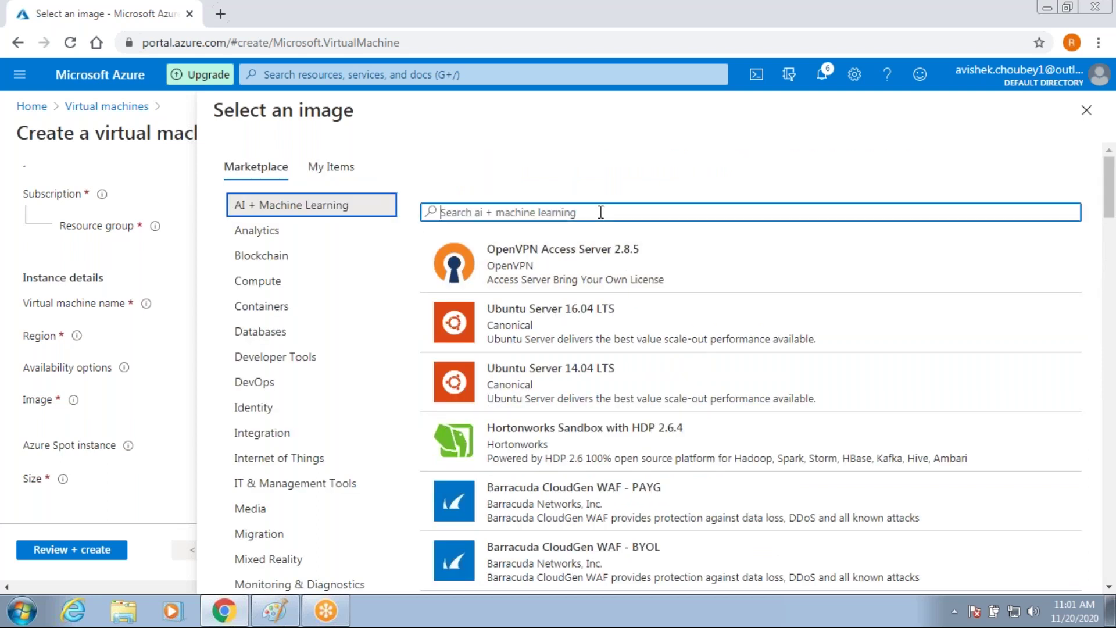
{"action": "type", "text": "server"}
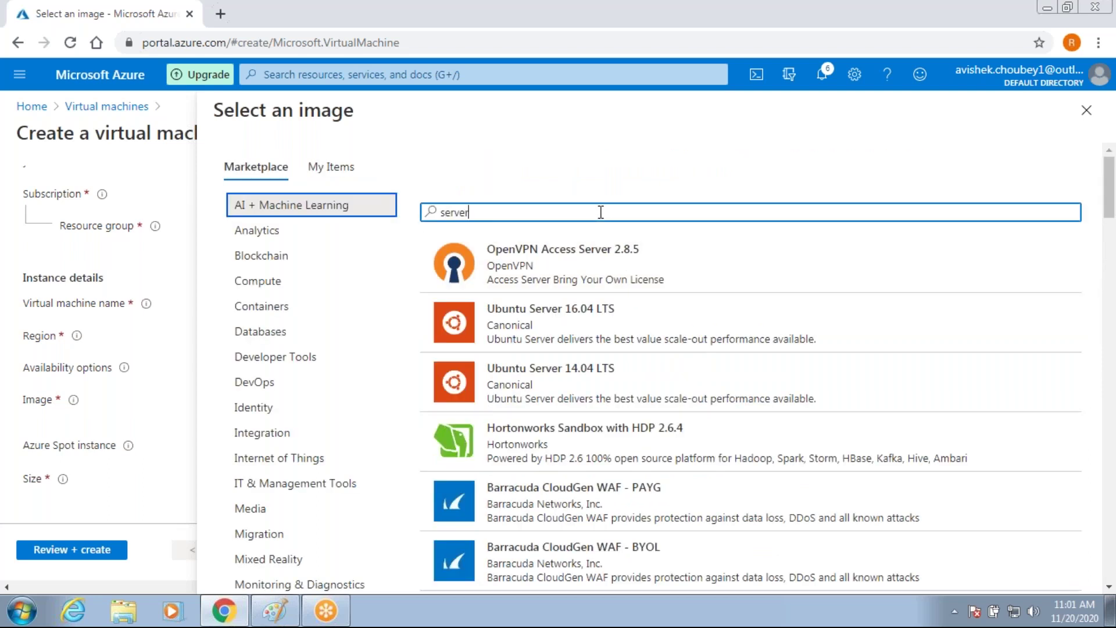
{"action": "type", "text": " 2012"}
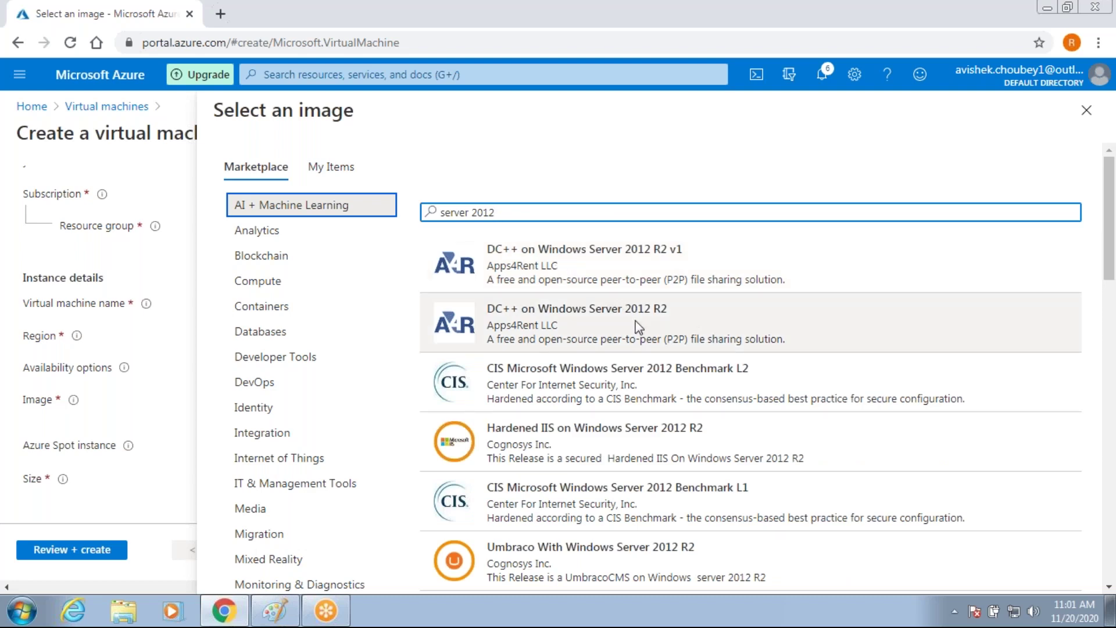
{"action": "scroll", "coordinate": [639, 329], "scroll_direction": "down", "scroll_amount": 8}
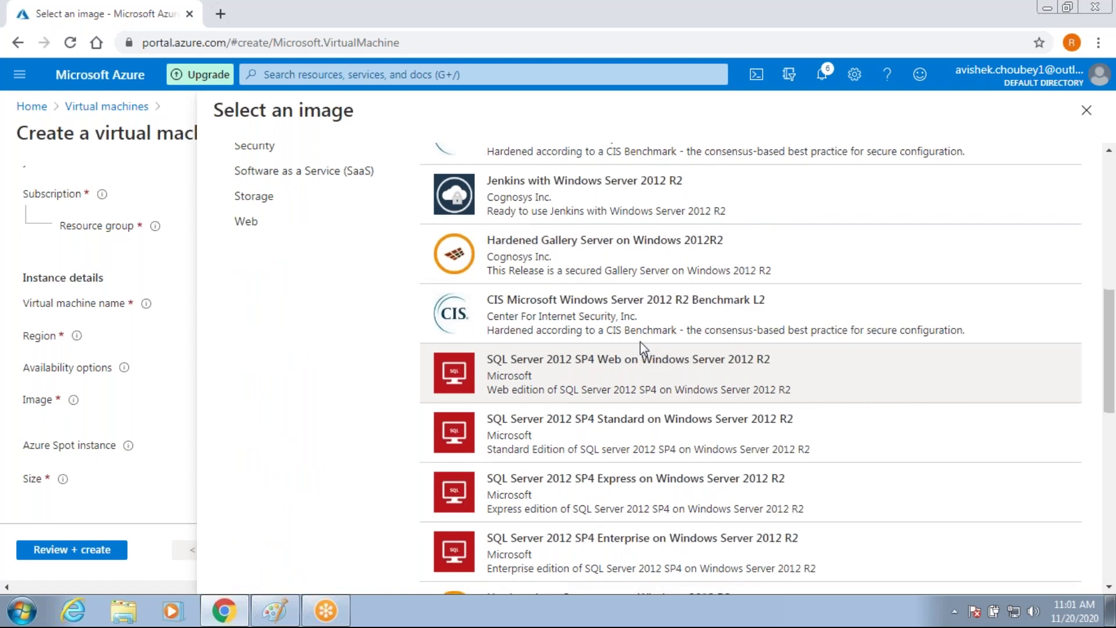
{"action": "scroll", "coordinate": [640, 341], "scroll_direction": "up", "scroll_amount": 8}
Step: Refine the image search to 'windows server 2012 r2' and scroll the results
{"action": "left_click", "coordinate": [440, 212]}
{"action": "type", "text": "windows server 2012"}
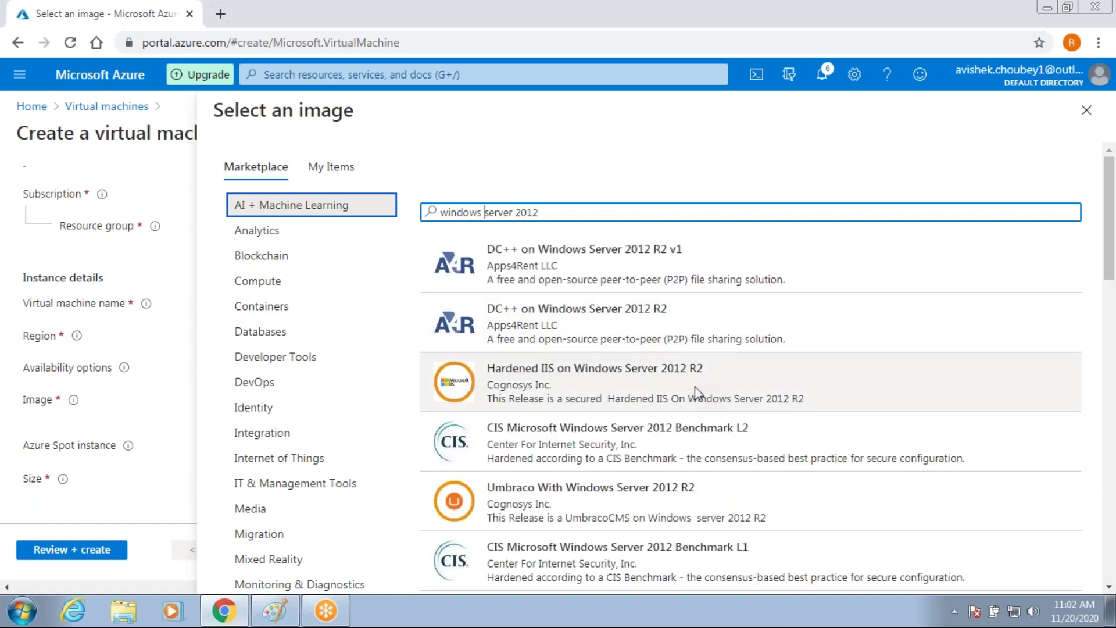
{"action": "left_click", "coordinate": [568, 212]}
{"action": "type", "text": "r2"}
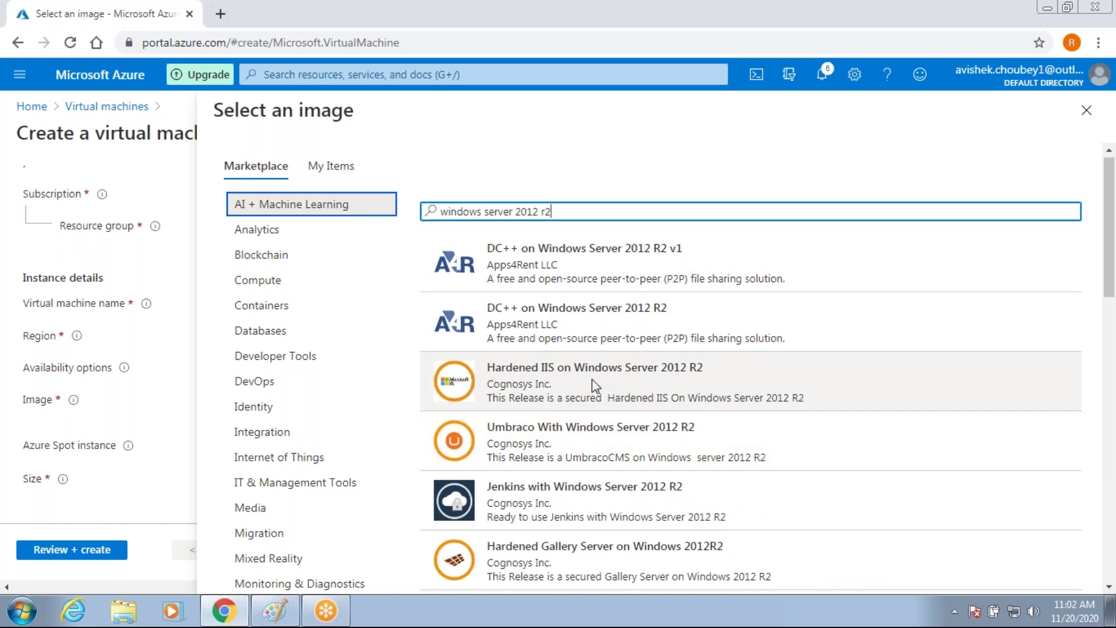
{"action": "scroll", "coordinate": [592, 384], "scroll_direction": "down", "scroll_amount": 3}
{"action": "scroll", "coordinate": [578, 410], "scroll_direction": "down", "scroll_amount": 3}
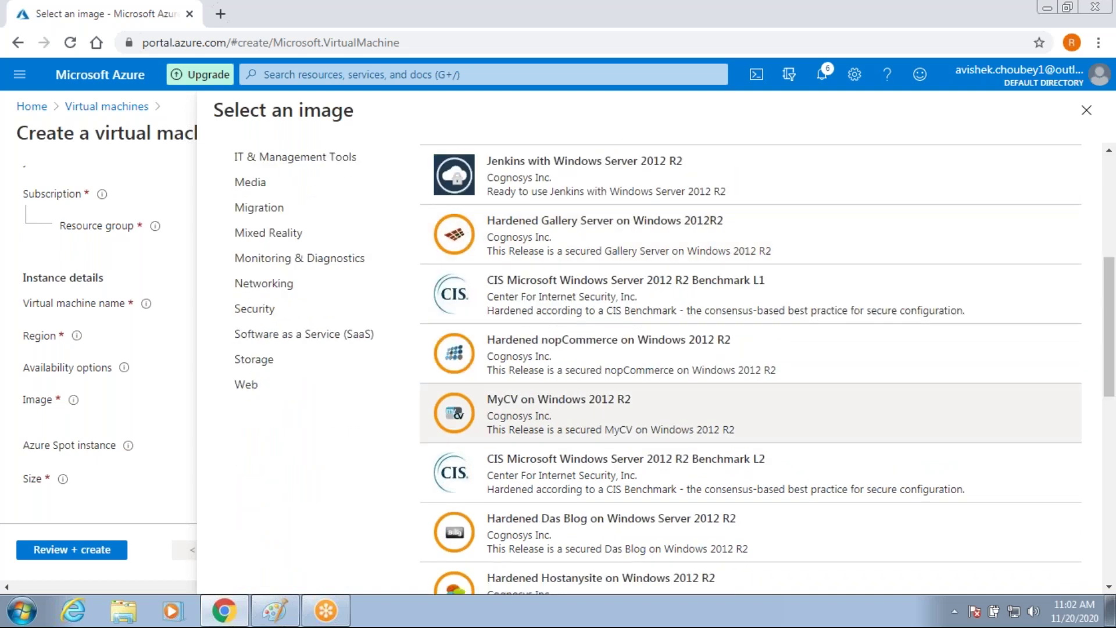
{"action": "scroll", "coordinate": [750, 401], "scroll_direction": "down", "scroll_amount": 5}
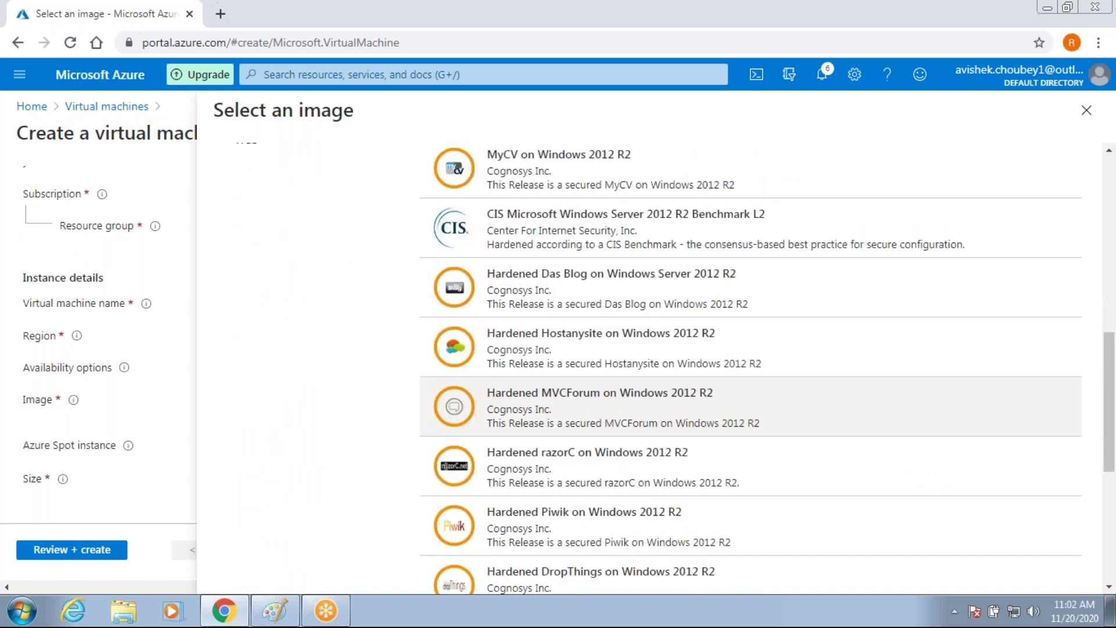
{"action": "scroll", "coordinate": [582, 417], "scroll_direction": "down", "scroll_amount": 5}
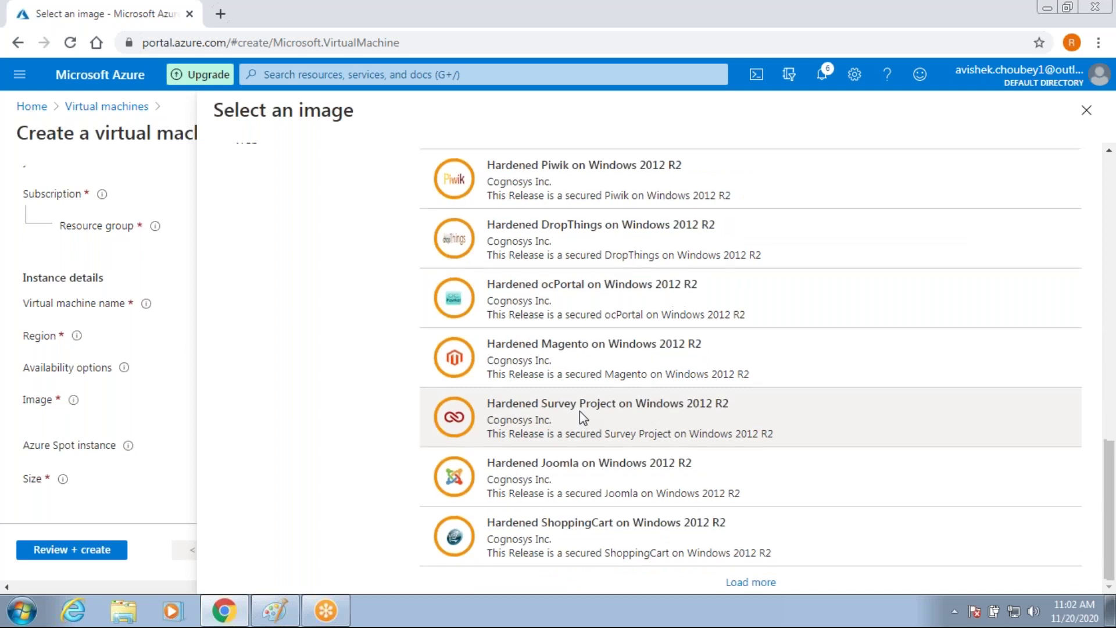
{"action": "scroll", "coordinate": [580, 411], "scroll_direction": "up", "scroll_amount": 15}
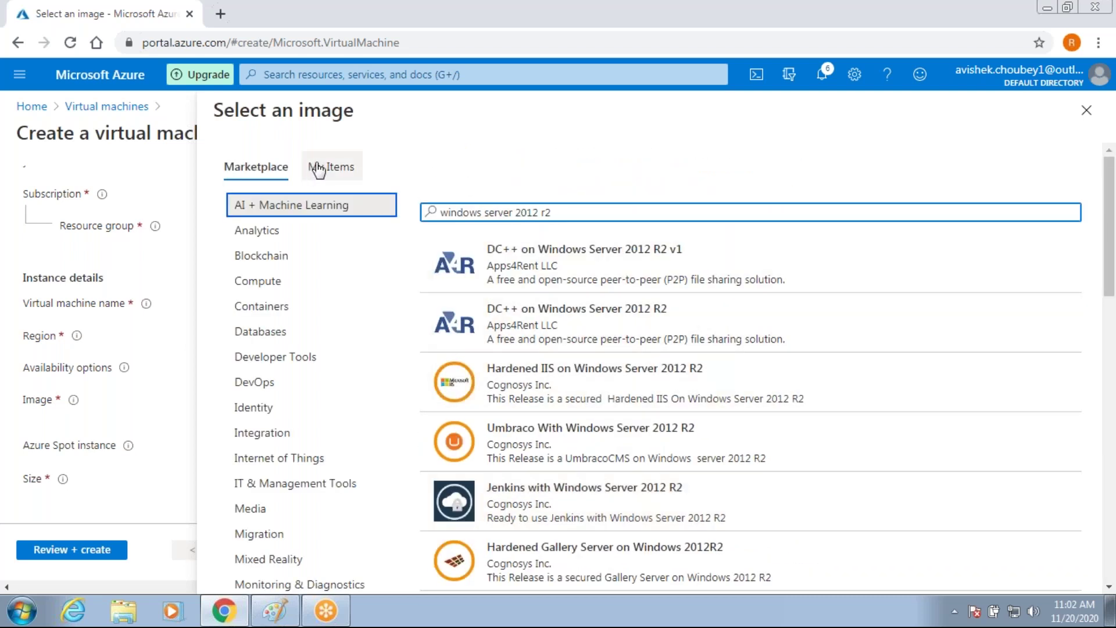
Step: Check the personal images list, then show Marketplace images in the Compute category
{"action": "left_click", "coordinate": [321, 169]}
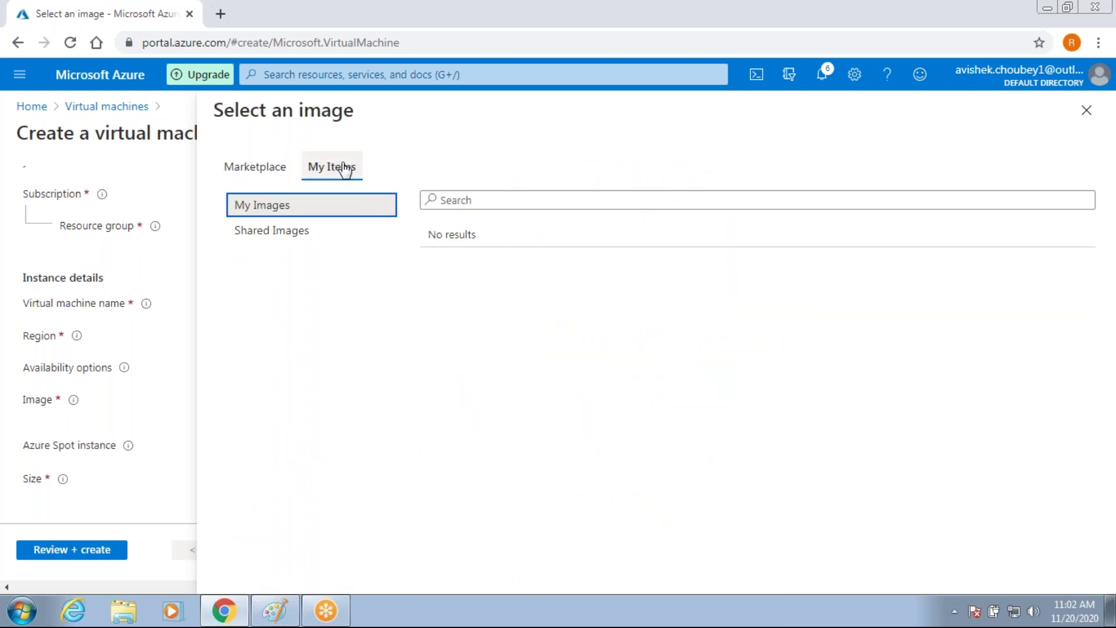
{"action": "left_click", "coordinate": [271, 210]}
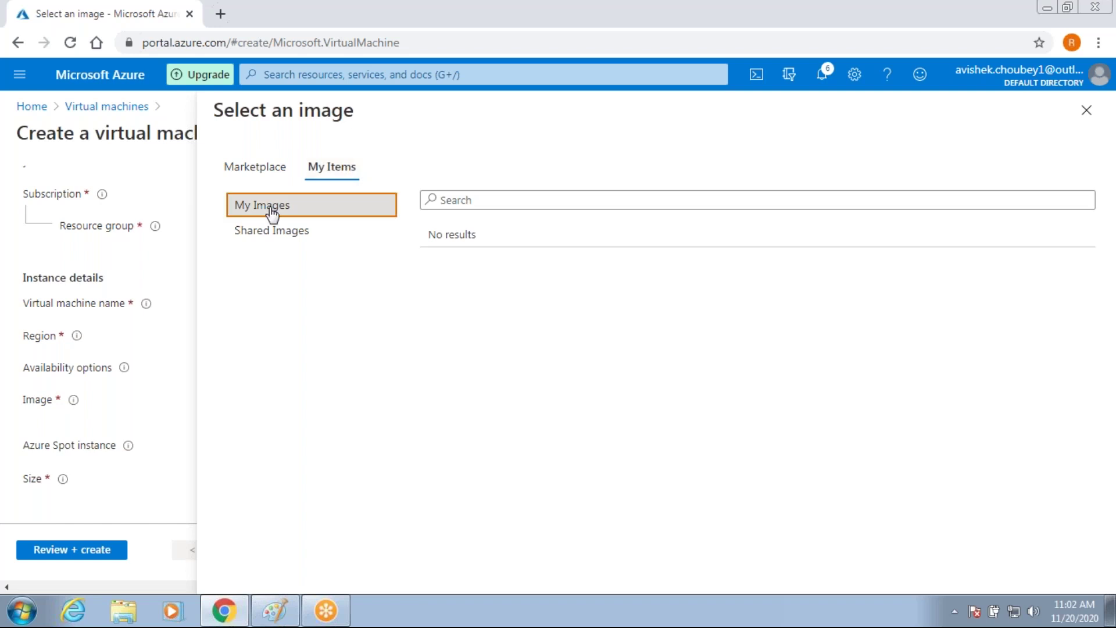
{"action": "left_click", "coordinate": [241, 169]}
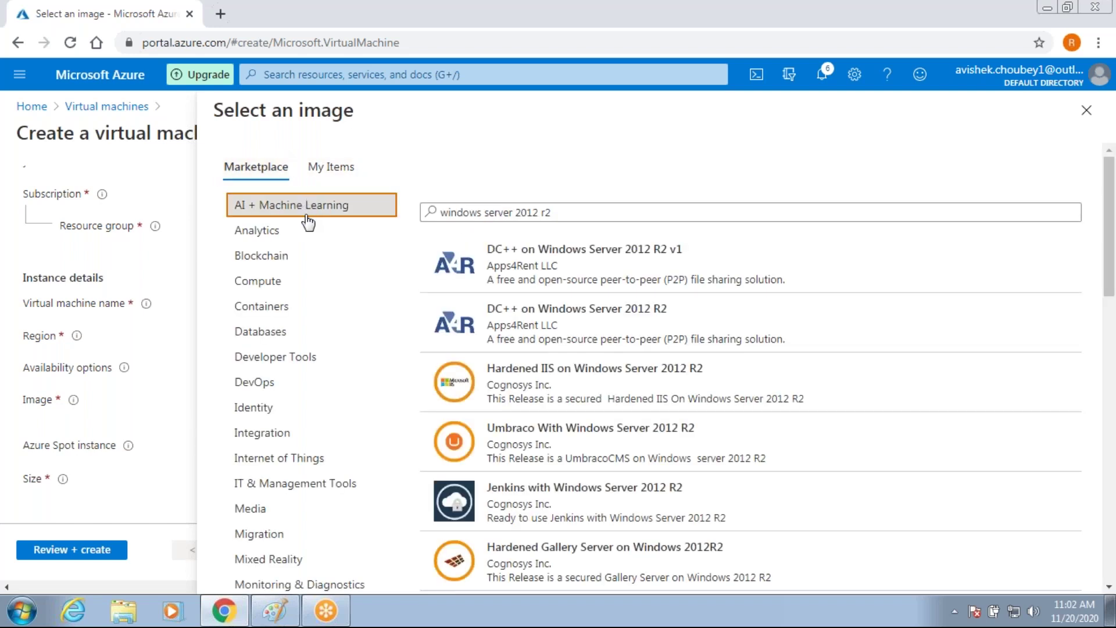
{"action": "left_click", "coordinate": [295, 289]}
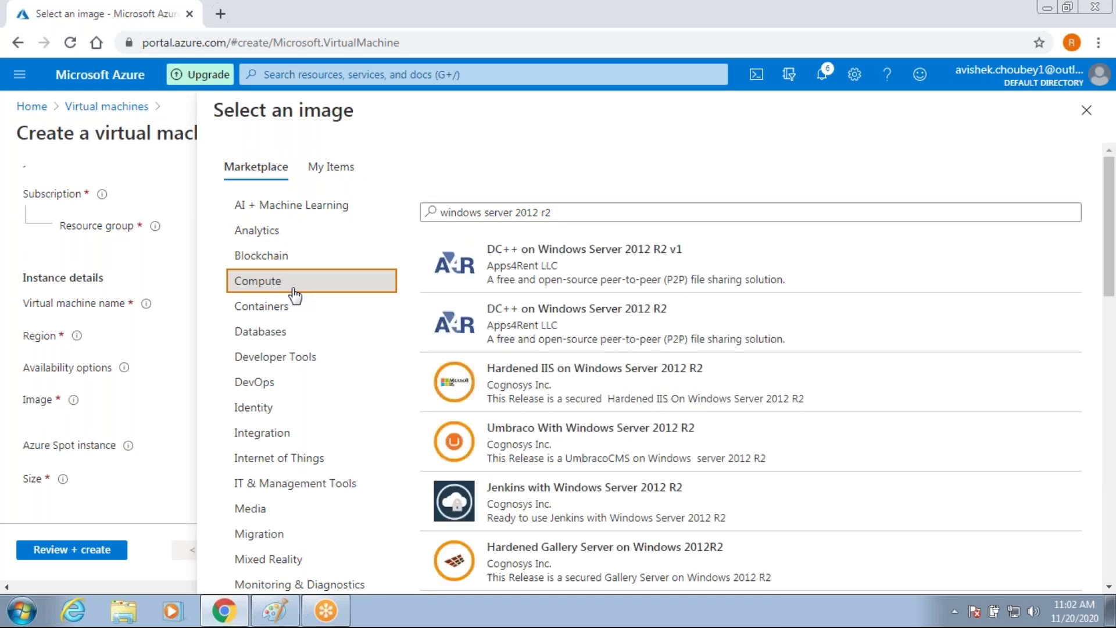
Step: Replace the image search with '2016' and scroll through the SQL Server 2016 results
{"action": "left_click", "coordinate": [597, 211]}
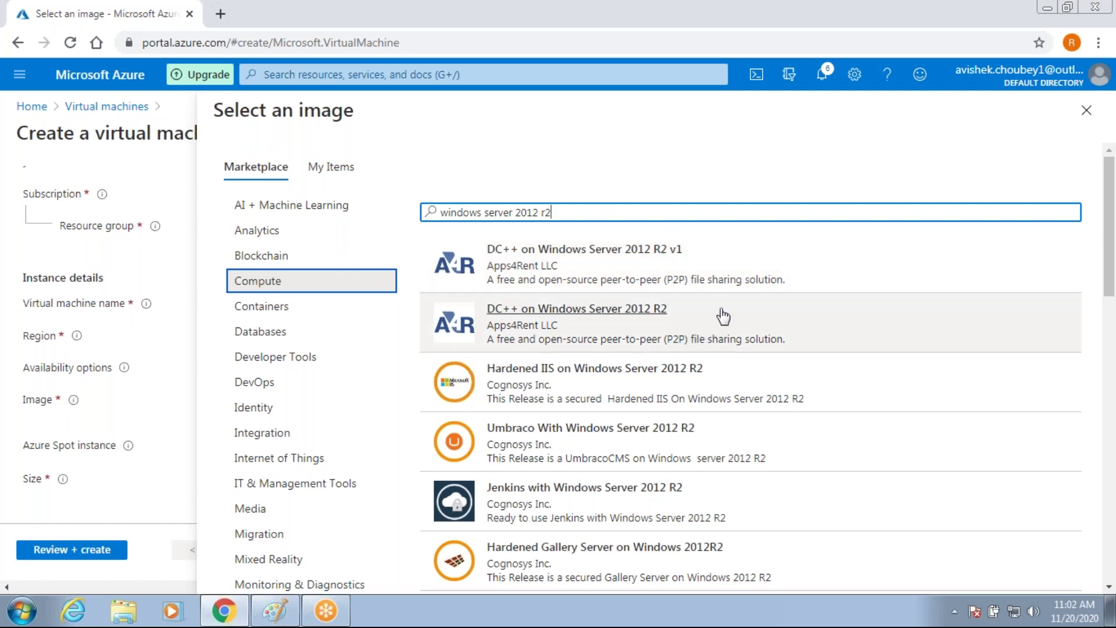
{"action": "key", "text": "BackSpace"}
{"action": "key", "text": "BackSpace"}
{"action": "key", "text": "BackSpace"}
{"action": "key", "text": "BackSpace"}
{"action": "key", "text": "BackSpace"}
{"action": "key", "text": "BackSpace"}
{"action": "key", "text": "BackSpace"}
{"action": "key", "text": "BackSpace"}
{"action": "key", "text": "BackSpace"}
{"action": "key", "text": "BackSpace"}
{"action": "key", "text": "BackSpace"}
{"action": "key", "text": "BackSpace"}
{"action": "key", "text": "BackSpace"}
{"action": "key", "text": "BackSpace"}
{"action": "key", "text": "BackSpace"}
{"action": "key", "text": "BackSpace"}
{"action": "key", "text": "BackSpace"}
{"action": "key", "text": "BackSpace"}
{"action": "key", "text": "BackSpace"}
{"action": "key", "text": "BackSpace"}
{"action": "key", "text": "BackSpace"}
{"action": "key", "text": "BackSpace"}
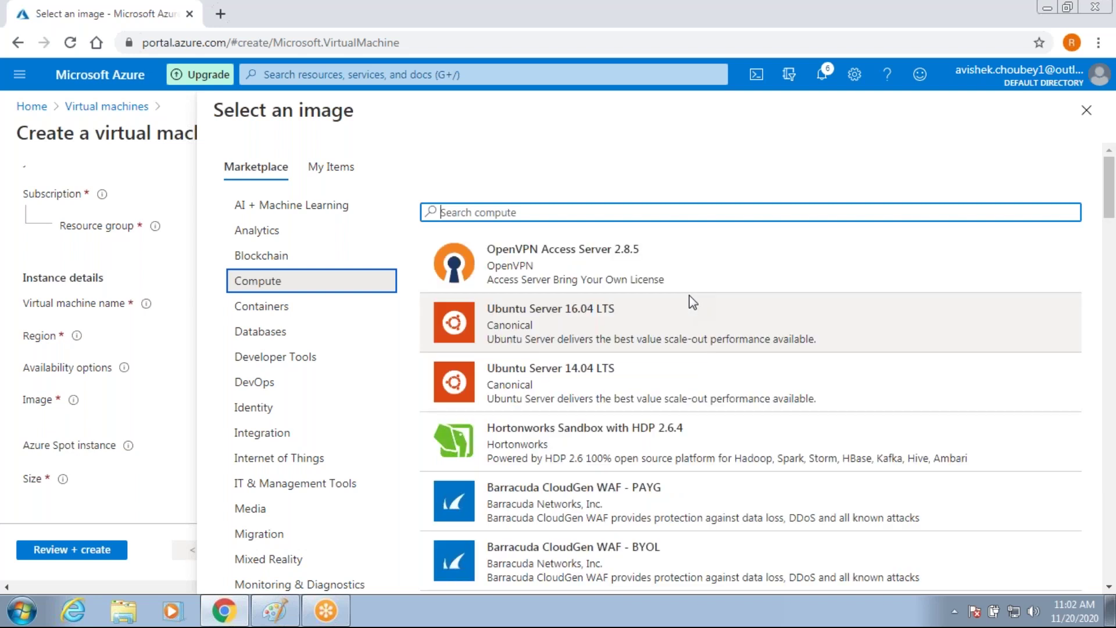
{"action": "scroll", "coordinate": [692, 301], "scroll_direction": "down", "scroll_amount": 3}
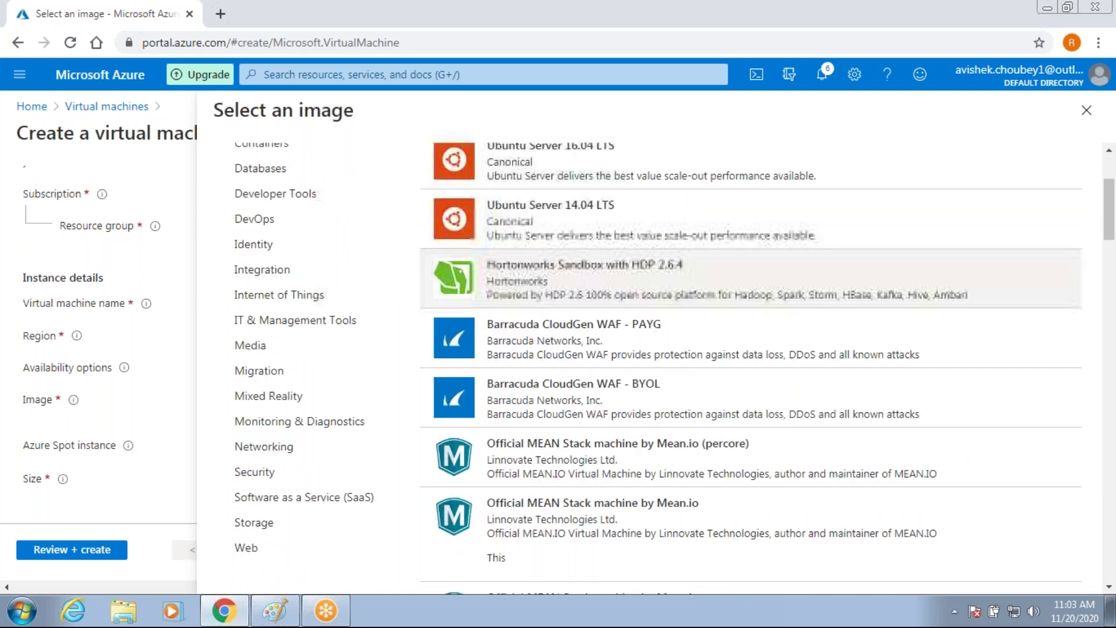
{"action": "scroll", "coordinate": [692, 301], "scroll_direction": "down", "scroll_amount": 9}
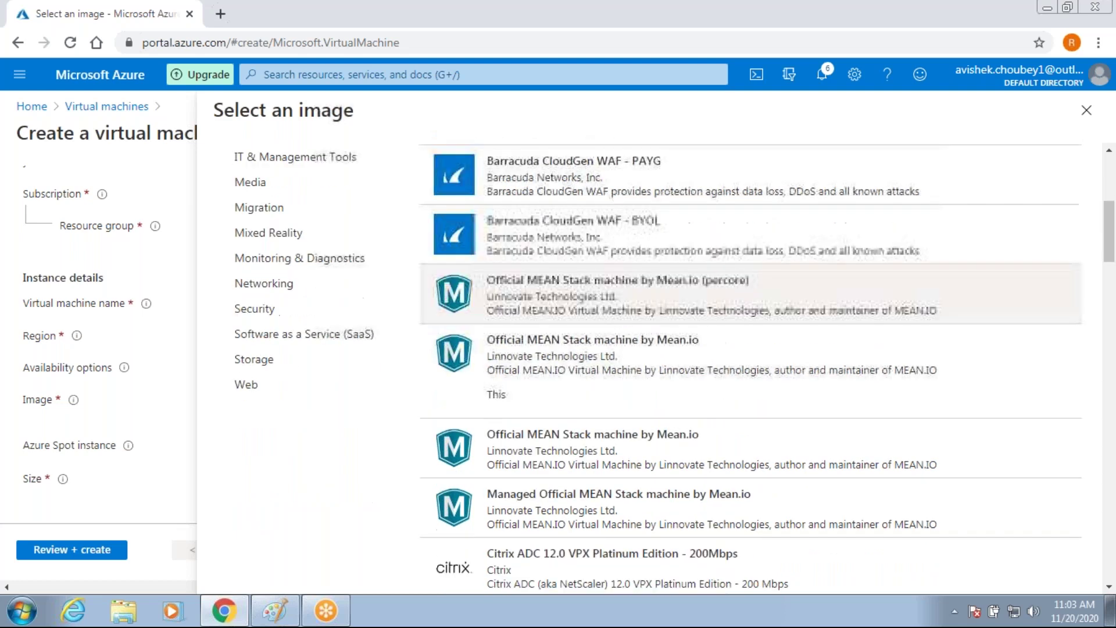
{"action": "scroll", "coordinate": [692, 301], "scroll_direction": "up", "scroll_amount": 12}
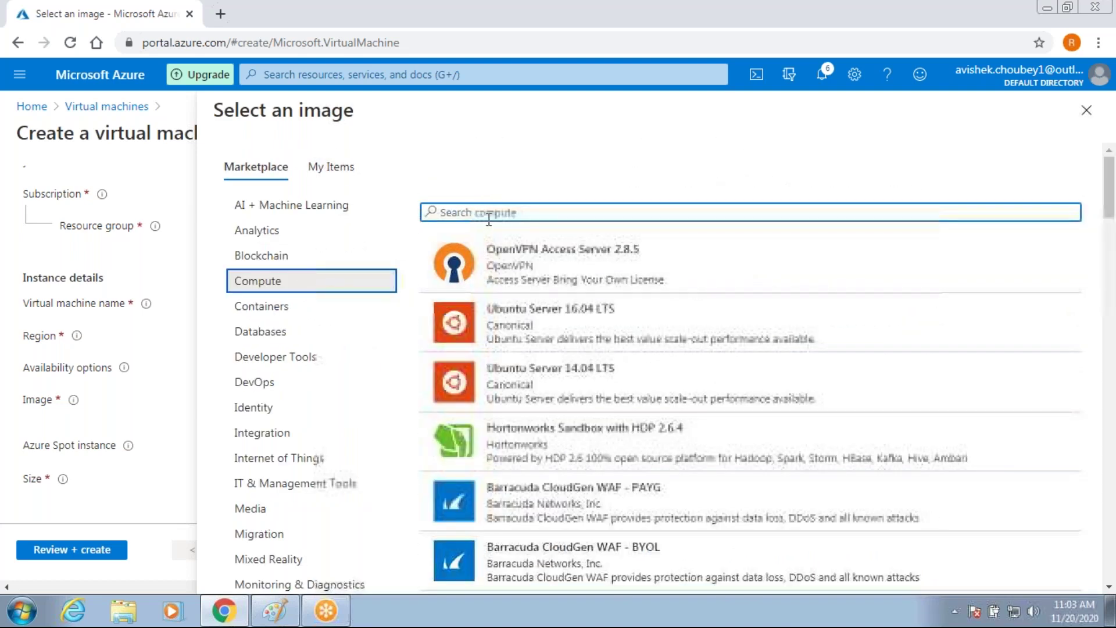
{"action": "type", "text": "2016"}
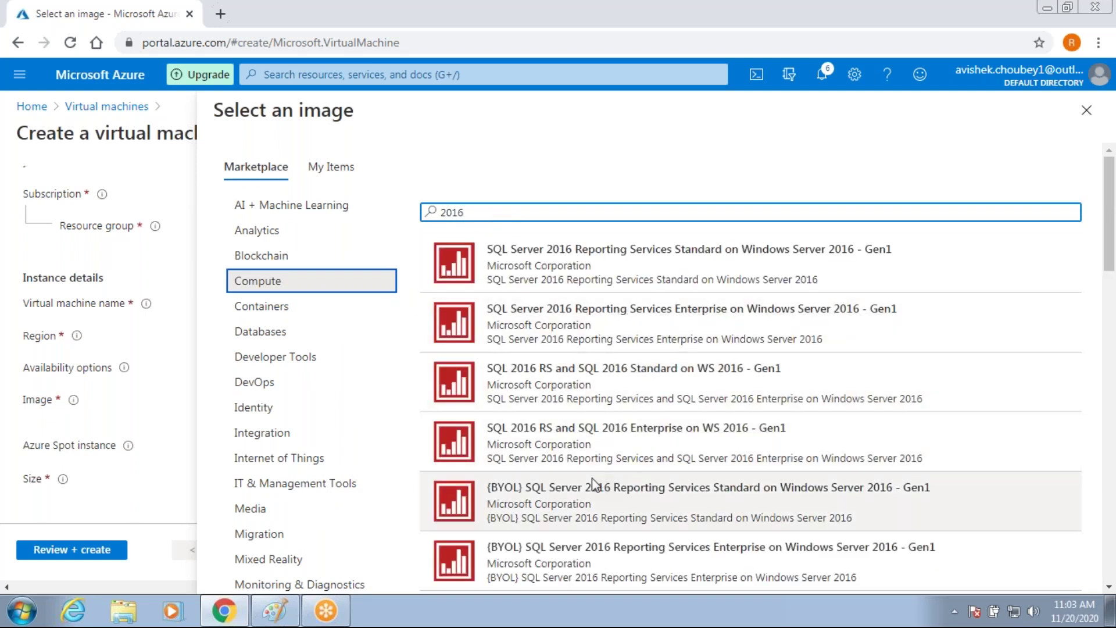
{"action": "scroll", "coordinate": [592, 478], "scroll_direction": "down", "scroll_amount": 1}
{"action": "scroll", "coordinate": [592, 477], "scroll_direction": "down", "scroll_amount": 3}
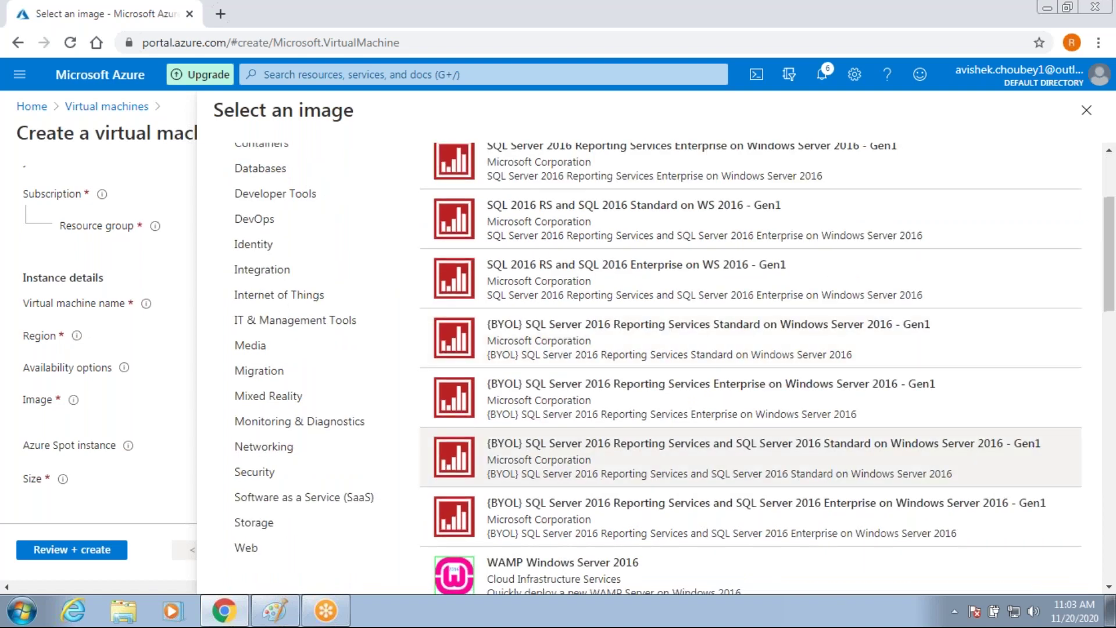
{"action": "scroll", "coordinate": [571, 353], "scroll_direction": "down", "scroll_amount": 3}
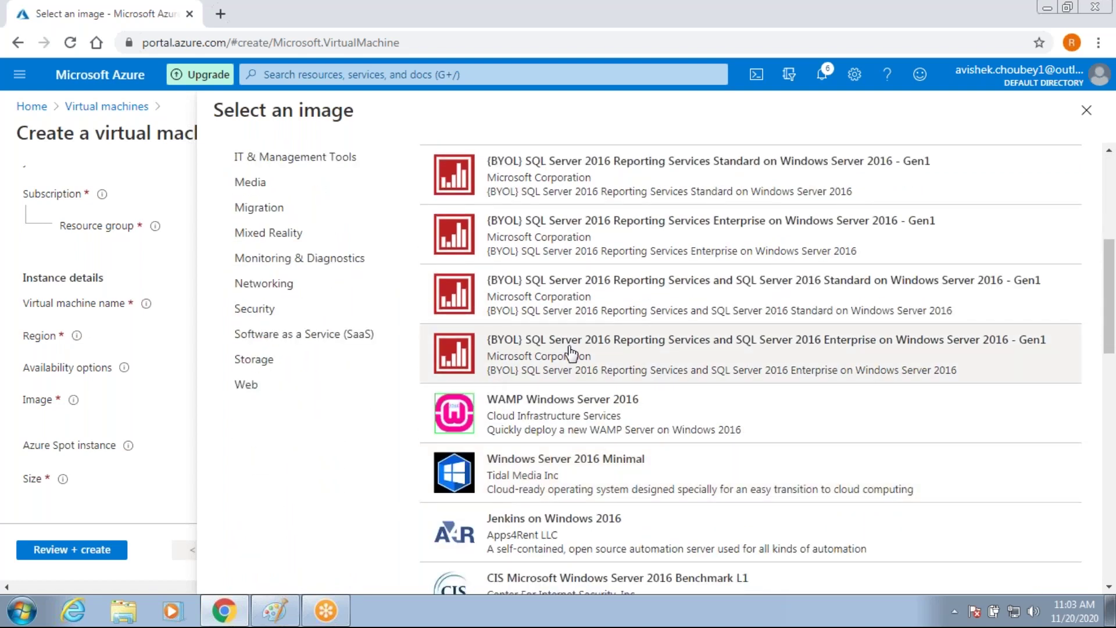
{"action": "scroll", "coordinate": [571, 353], "scroll_direction": "down", "scroll_amount": 9}
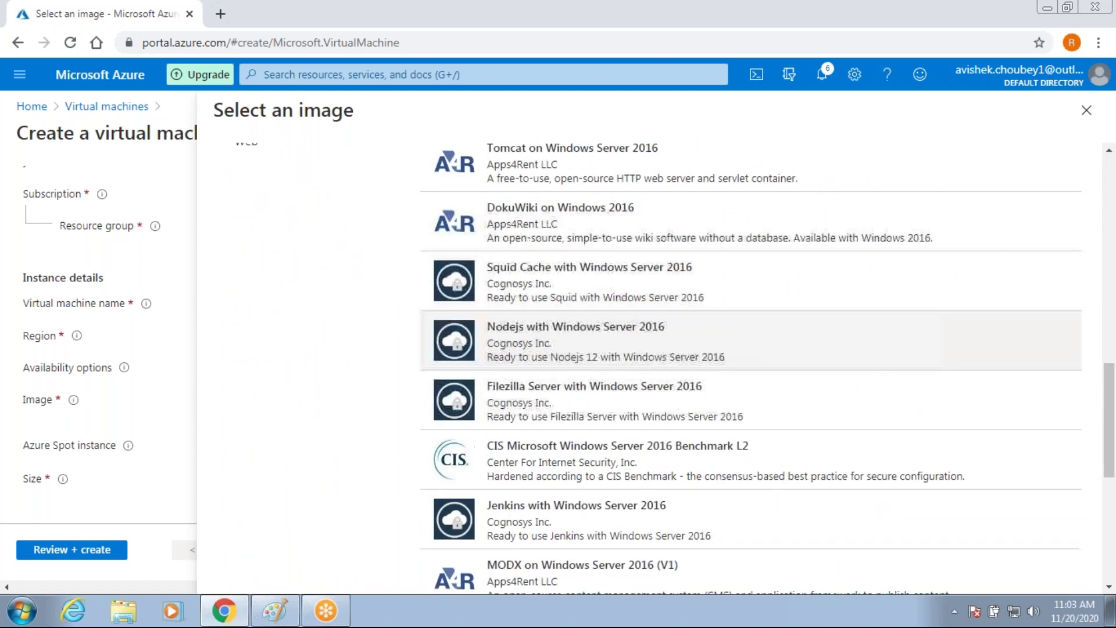
{"action": "scroll", "coordinate": [571, 353], "scroll_direction": "up", "scroll_amount": 15}
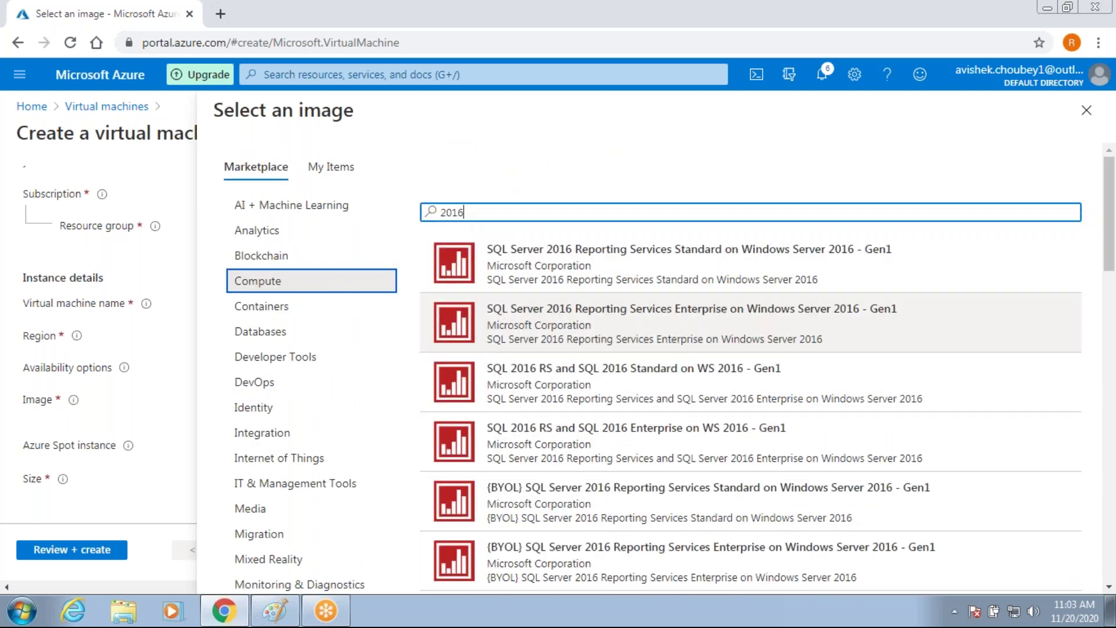
Step: Search the images for 'windows server 2016' and scroll the results
{"action": "key", "text": "BackSpace"}
{"action": "key", "text": "BackSpace"}
{"action": "key", "text": "BackSpace"}
{"action": "key", "text": "BackSpace"}
{"action": "type", "text": "w"}
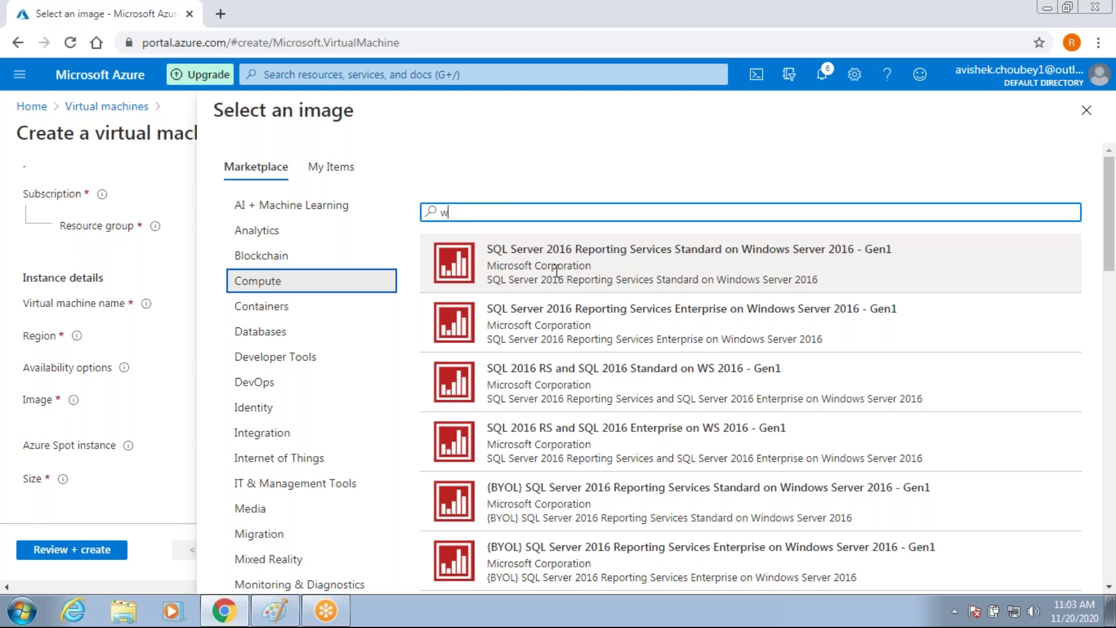
{"action": "type", "text": "indows server 2016"}
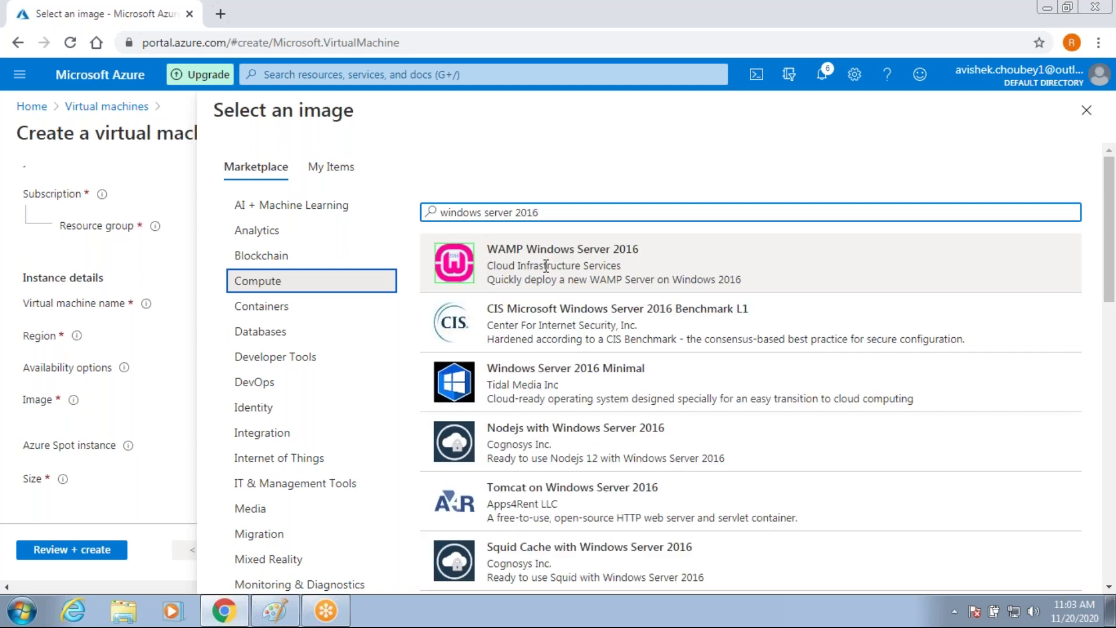
{"action": "scroll", "coordinate": [566, 294], "scroll_direction": "down", "scroll_amount": 1}
{"action": "scroll", "coordinate": [575, 302], "scroll_direction": "down", "scroll_amount": 15}
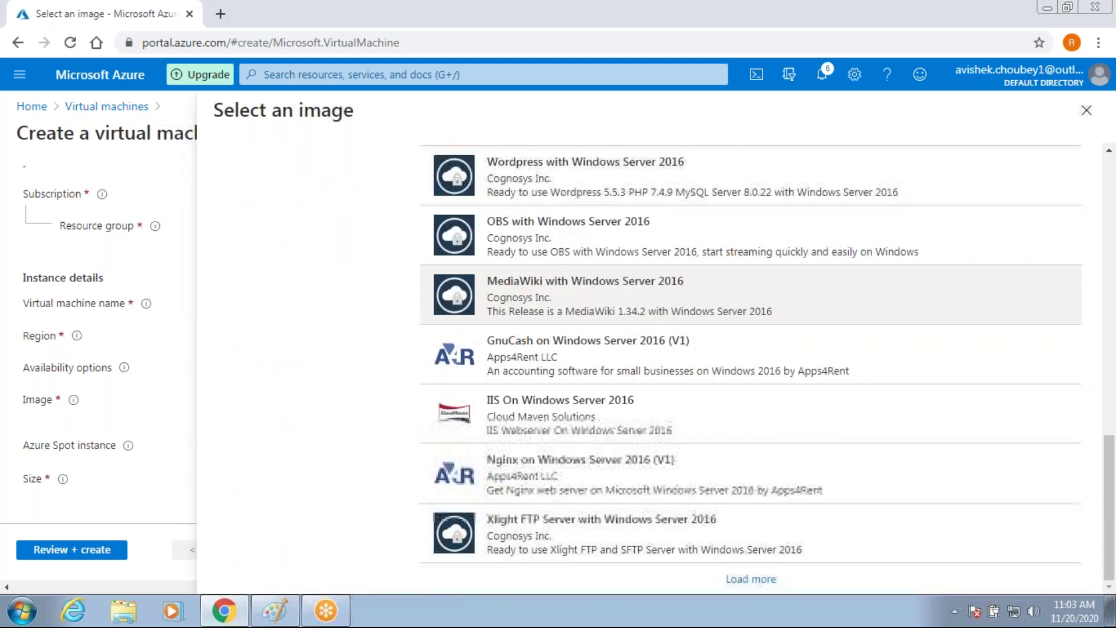
{"action": "scroll", "coordinate": [553, 251], "scroll_direction": "up", "scroll_amount": 15}
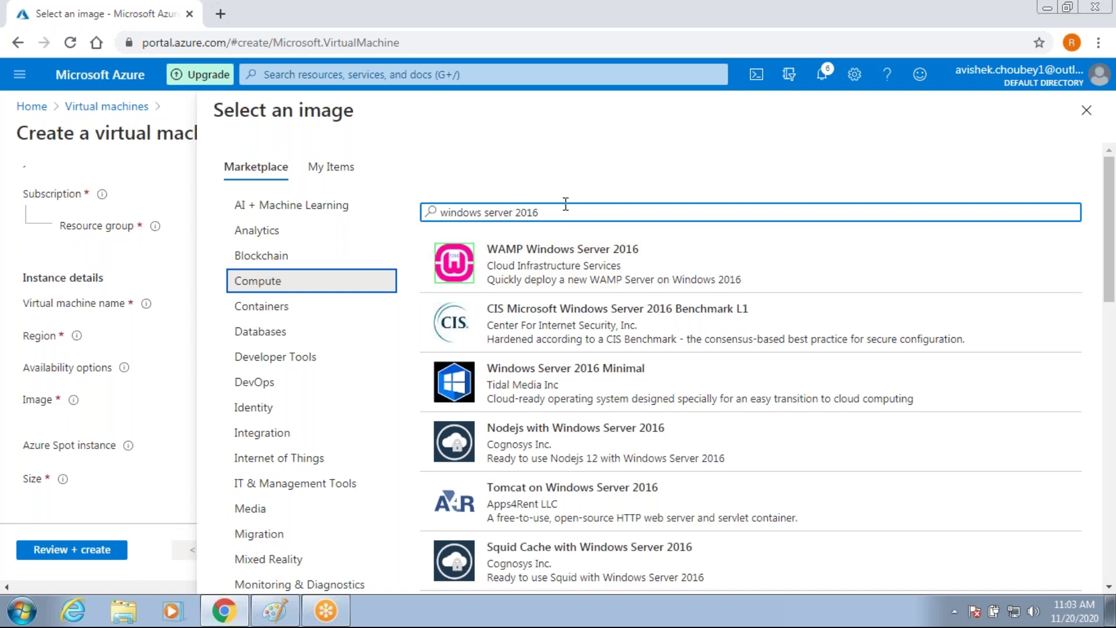
Step: Try 'microsoft windows server 2012', then trim the query to 'windows server 2'
{"action": "key", "text": "Left"}
{"action": "key", "text": "Left"}
{"action": "key", "text": "Left"}
{"action": "key", "text": "Left"}
{"action": "key", "text": "Left"}
{"action": "key", "text": "Left"}
{"action": "key", "text": "Left"}
{"action": "key", "text": "Left"}
{"action": "key", "text": "Left"}
{"action": "type", "text": "microsoft"}
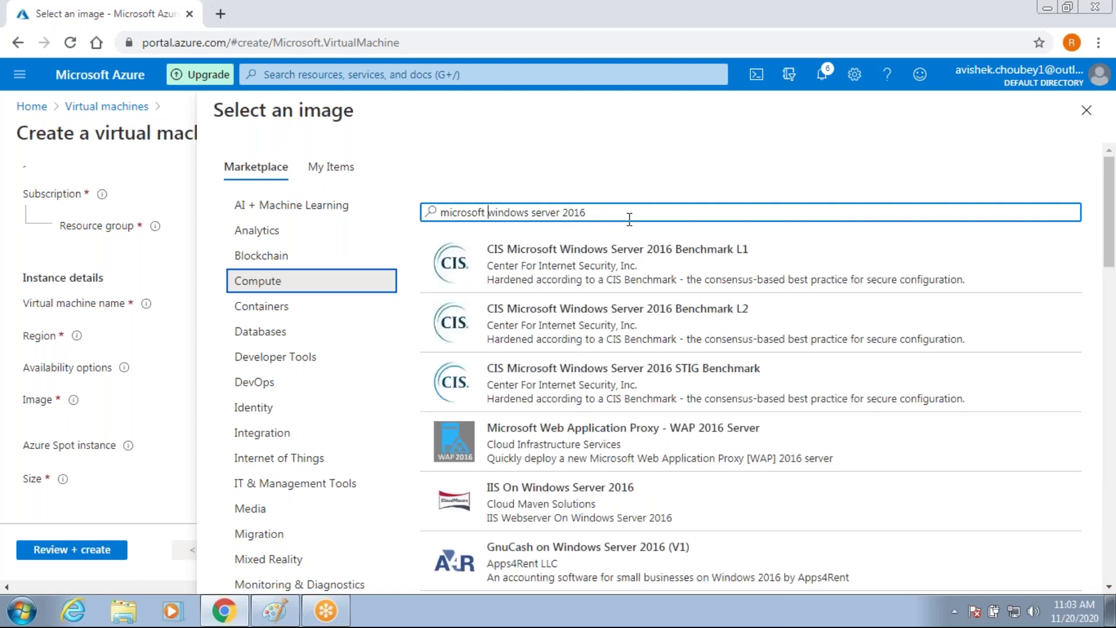
{"action": "key", "text": "BackSpace"}
{"action": "key", "text": "BackSpace"}
{"action": "type", "text": "12"}
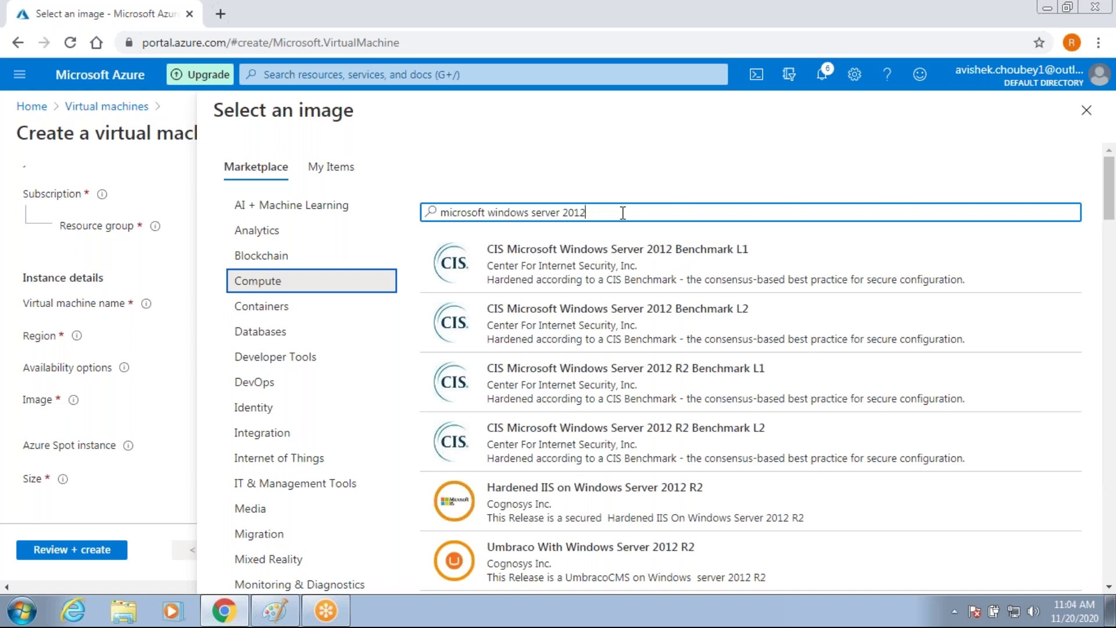
{"action": "key", "text": "Left"}
{"action": "key", "text": "Left"}
{"action": "key", "text": "Left"}
{"action": "key", "text": "Left"}
{"action": "key", "text": "Left"}
{"action": "key", "text": "Left"}
{"action": "key", "text": "Left"}
{"action": "key", "text": "Left"}
{"action": "key", "text": "Left"}
{"action": "key", "text": "Left"}
{"action": "key", "text": "Left"}
{"action": "key", "text": "Left"}
{"action": "key", "text": "Left"}
{"action": "key", "text": "Left"}
{"action": "key", "text": "Left"}
{"action": "key", "text": "Left"}
{"action": "key", "text": "BackSpace"}
{"action": "key", "text": "BackSpace"}
{"action": "key", "text": "BackSpace"}
{"action": "key", "text": "BackSpace"}
{"action": "key", "text": "BackSpace"}
{"action": "key", "text": "BackSpace"}
{"action": "key", "text": "BackSpace"}
{"action": "key", "text": "BackSpace"}
{"action": "key", "text": "BackSpace"}
{"action": "key", "text": "BackSpace"}
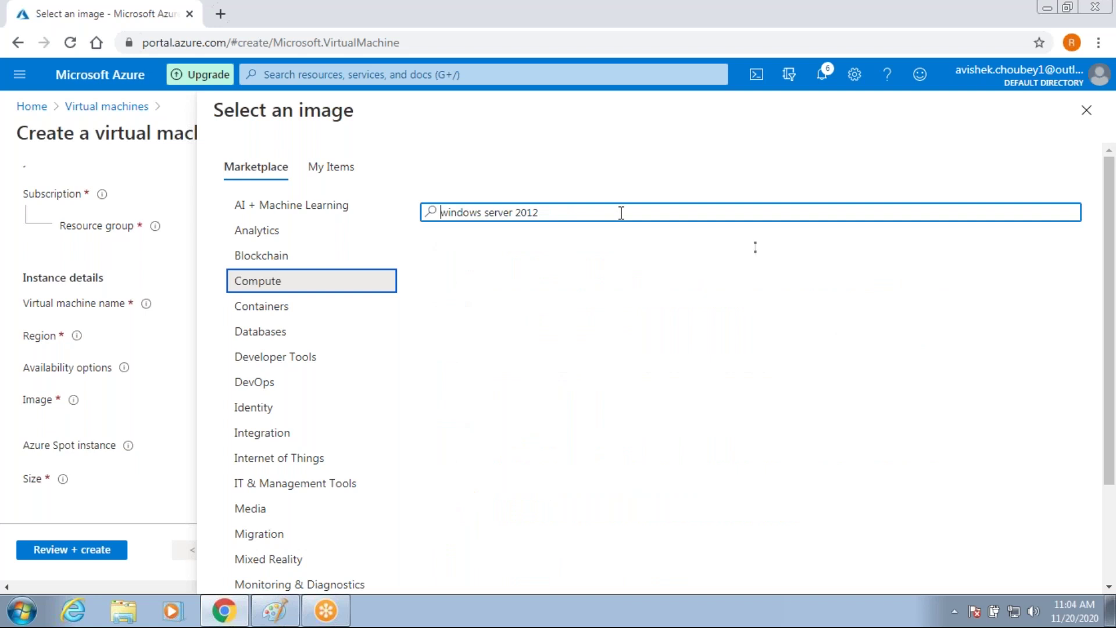
{"action": "key", "text": "End"}
{"action": "key", "text": "BackSpace"}
{"action": "key", "text": "BackSpace"}
{"action": "key", "text": "BackSpace"}
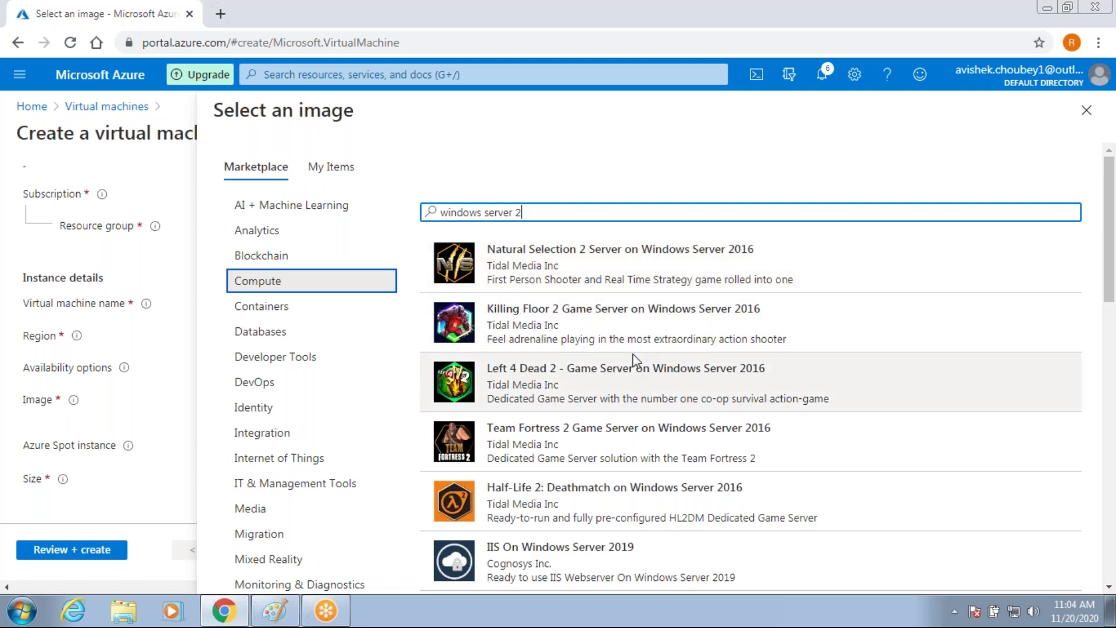
Step: Scroll the results and view the AI + Machine Learning and Analytics categories
{"action": "scroll", "coordinate": [635, 360], "scroll_direction": "down", "scroll_amount": 5}
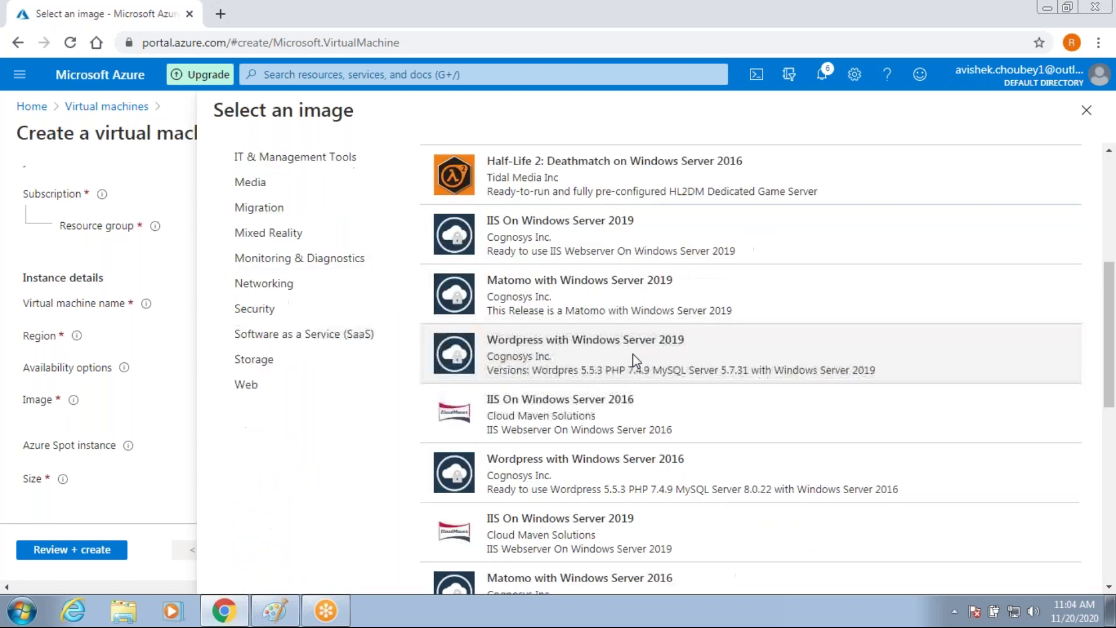
{"action": "scroll", "coordinate": [618, 309], "scroll_direction": "down", "scroll_amount": 8}
{"action": "scroll", "coordinate": [618, 303], "scroll_direction": "up", "scroll_amount": 12}
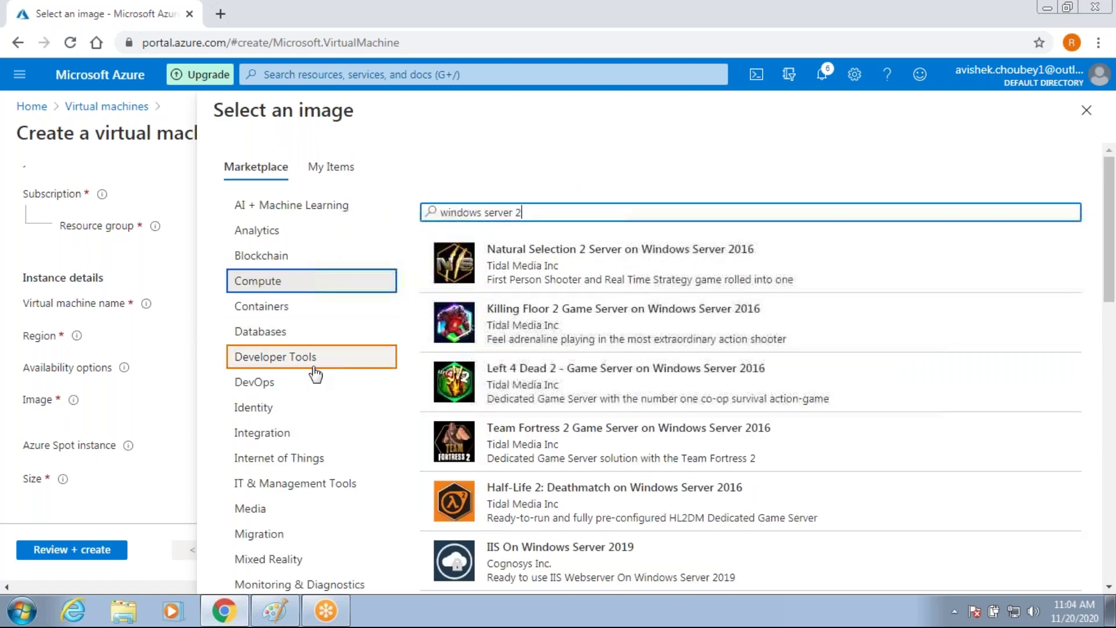
{"action": "scroll", "coordinate": [319, 409], "scroll_direction": "down", "scroll_amount": 2}
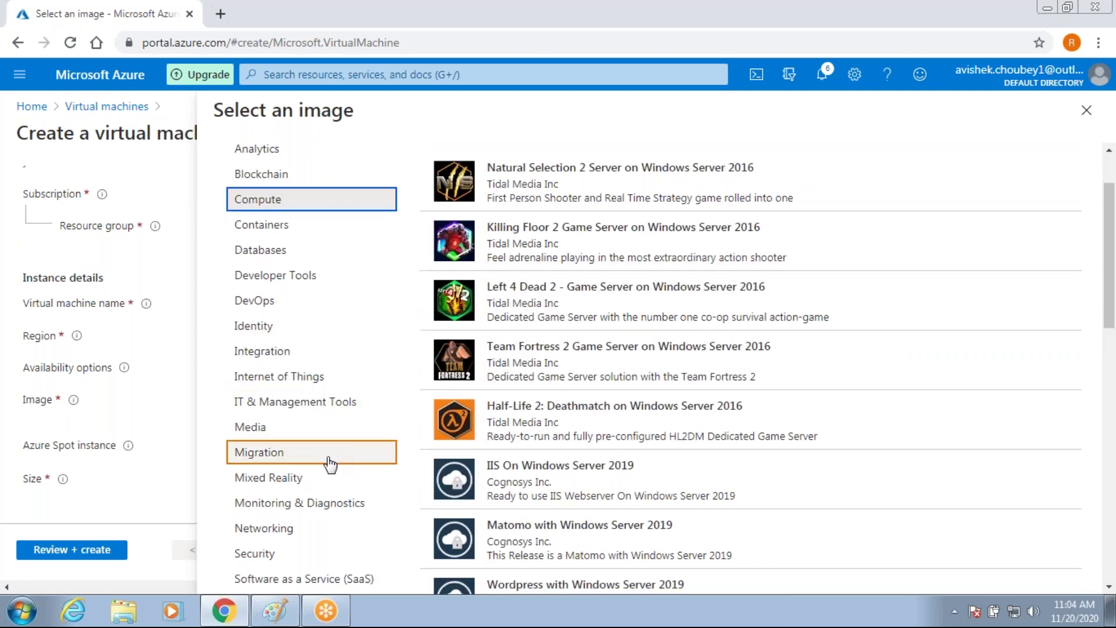
{"action": "scroll", "coordinate": [299, 456], "scroll_direction": "down", "scroll_amount": 3}
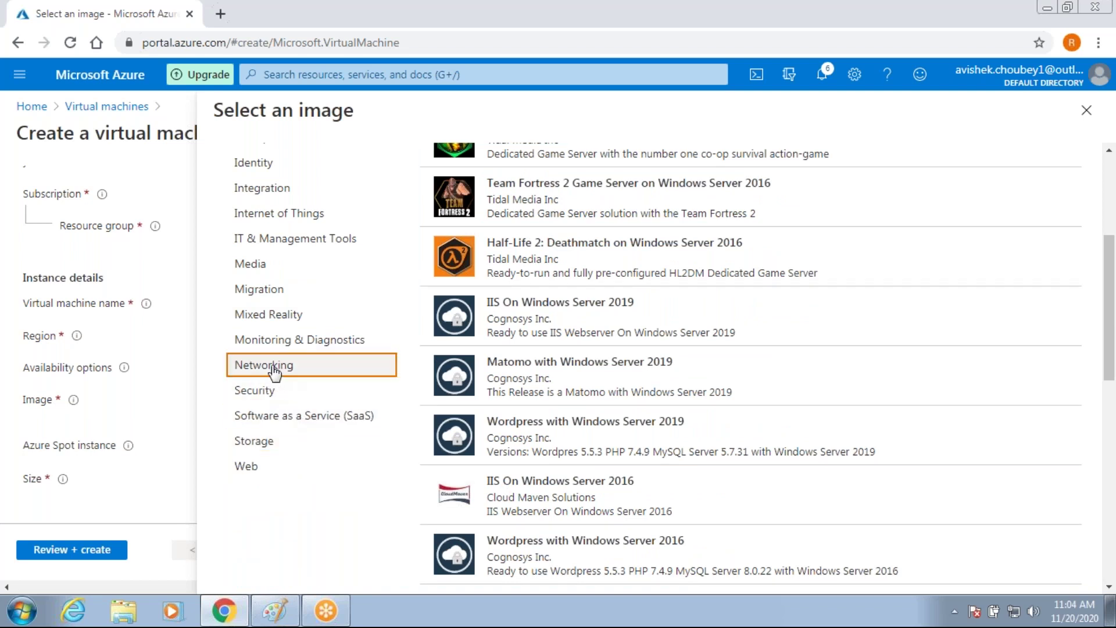
{"action": "scroll", "coordinate": [275, 371], "scroll_direction": "up", "scroll_amount": 3}
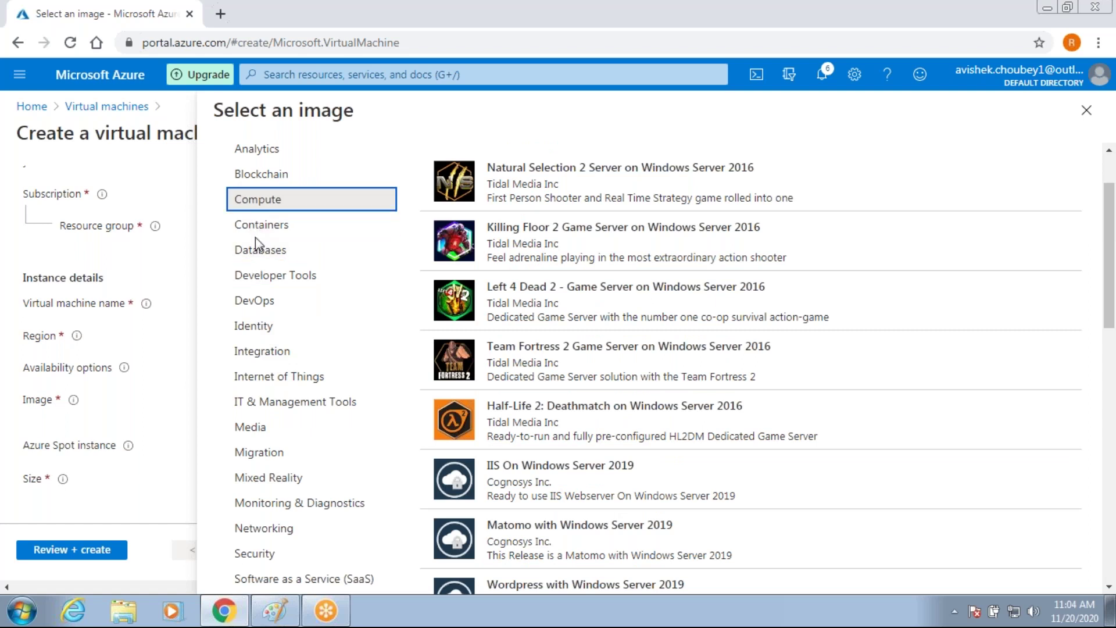
{"action": "scroll", "coordinate": [261, 232], "scroll_direction": "up", "scroll_amount": 2}
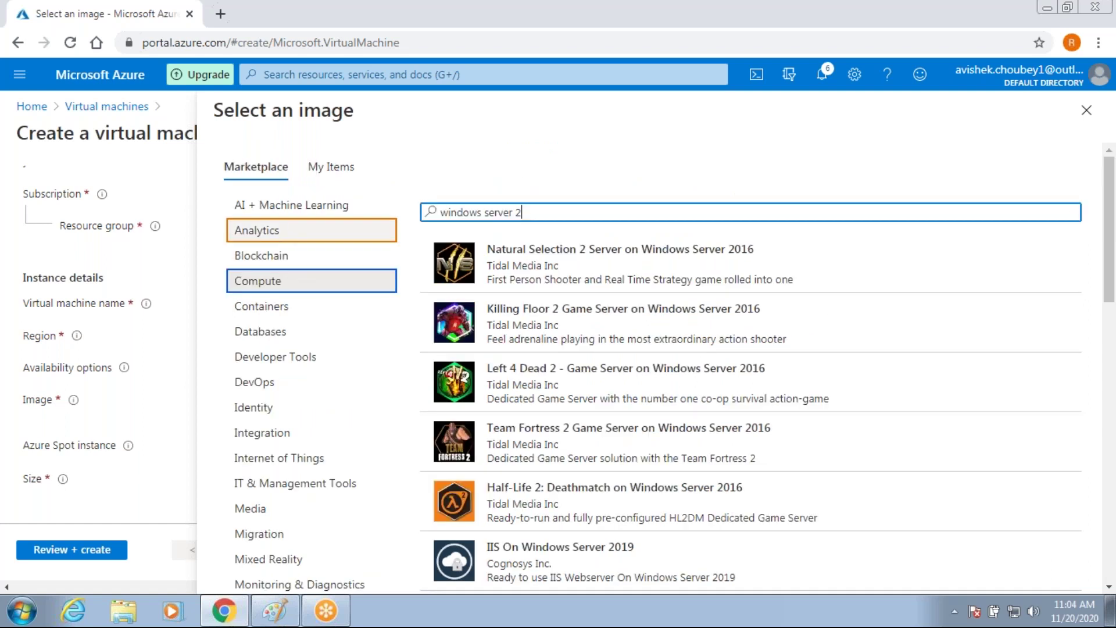
{"action": "left_click", "coordinate": [281, 214]}
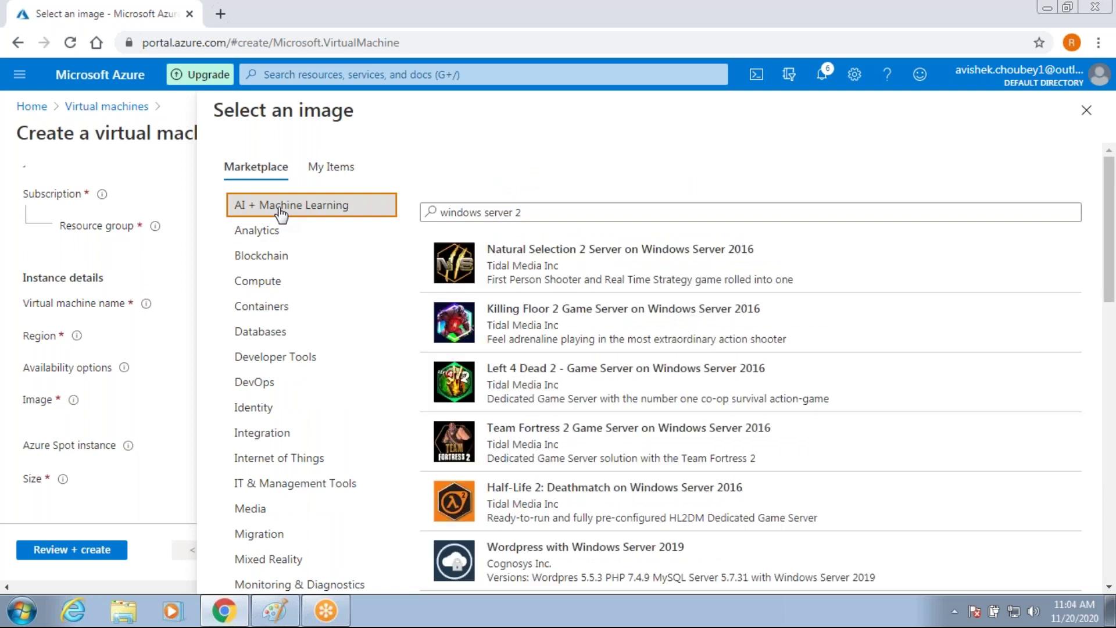
{"action": "left_click", "coordinate": [275, 233]}
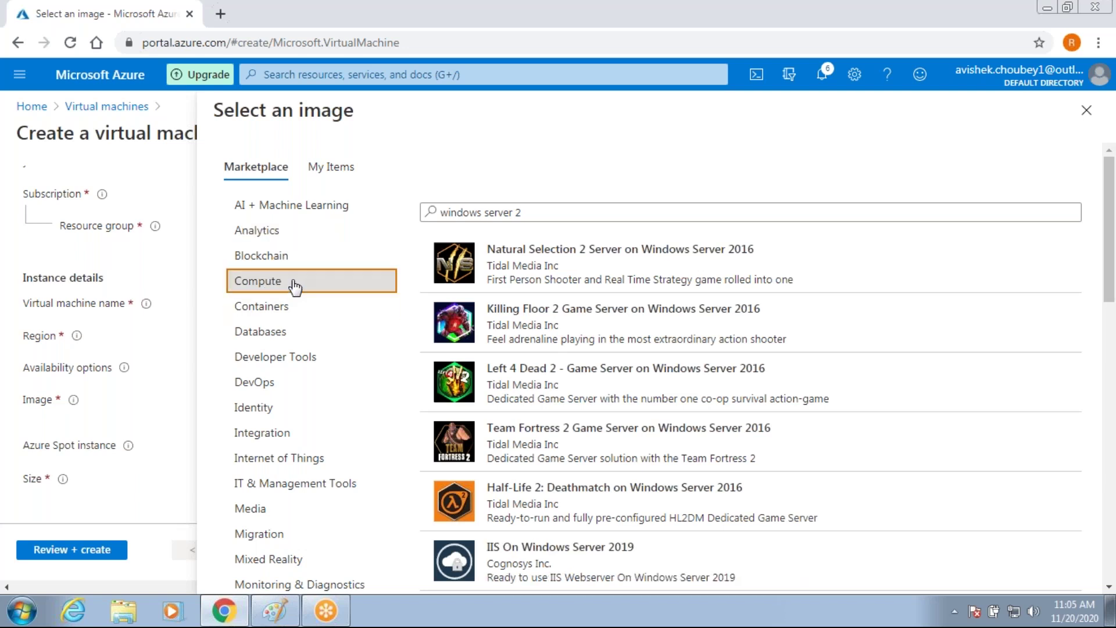
Step: Trim the image search query down to just 'server'
{"action": "left_click", "coordinate": [486, 212]}
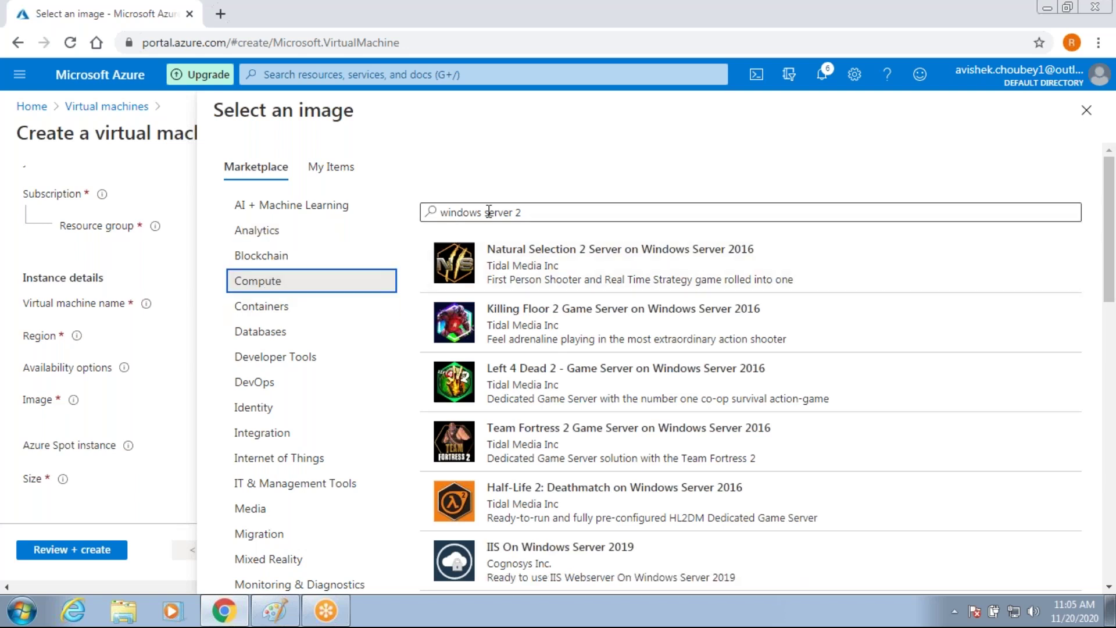
{"action": "key", "text": "BackSpace"}
{"action": "key", "text": "BackSpace"}
{"action": "key", "text": "BackSpace"}
{"action": "key", "text": "BackSpace"}
{"action": "key", "text": "BackSpace"}
{"action": "key", "text": "BackSpace"}
{"action": "key", "text": "BackSpace"}
{"action": "key", "text": "BackSpace"}
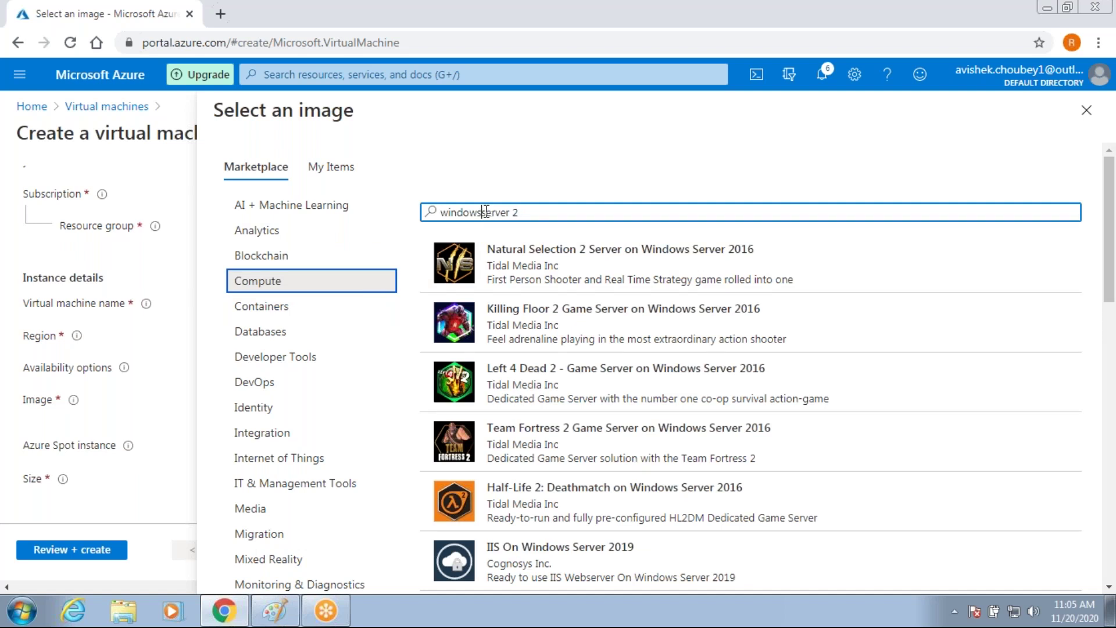
{"action": "left_click", "coordinate": [486, 212]}
{"action": "key", "text": "BackSpace"}
{"action": "key", "text": "BackSpace"}
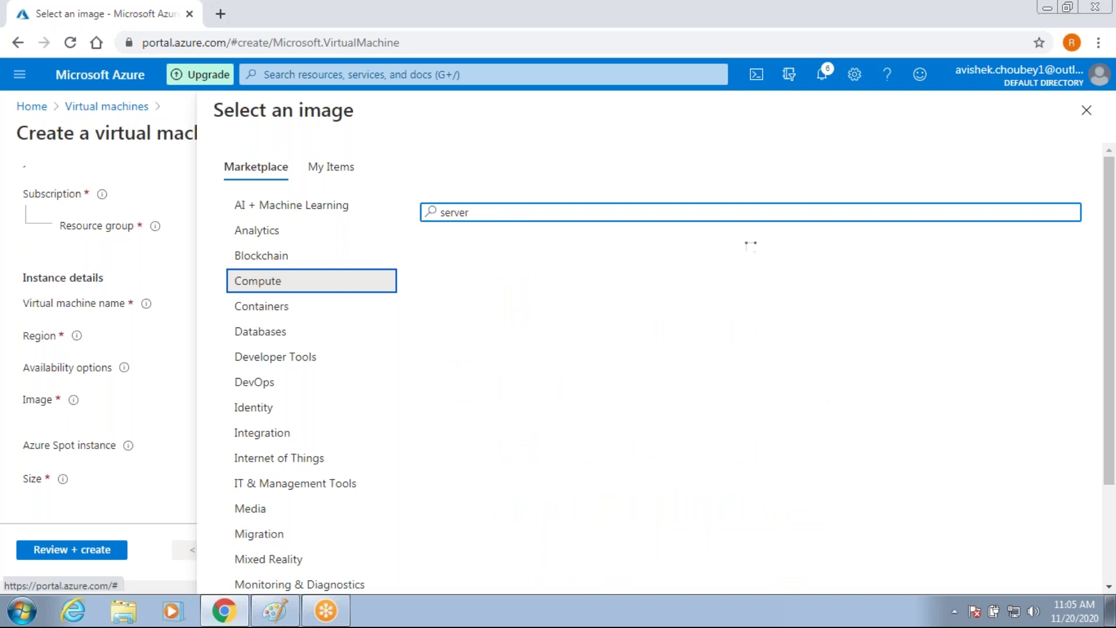
Step: Select the Windows Server 2012 R2 Datacenter (zh-cn) - Gen2 image from the results
{"action": "scroll", "coordinate": [660, 334], "scroll_direction": "down", "scroll_amount": 4}
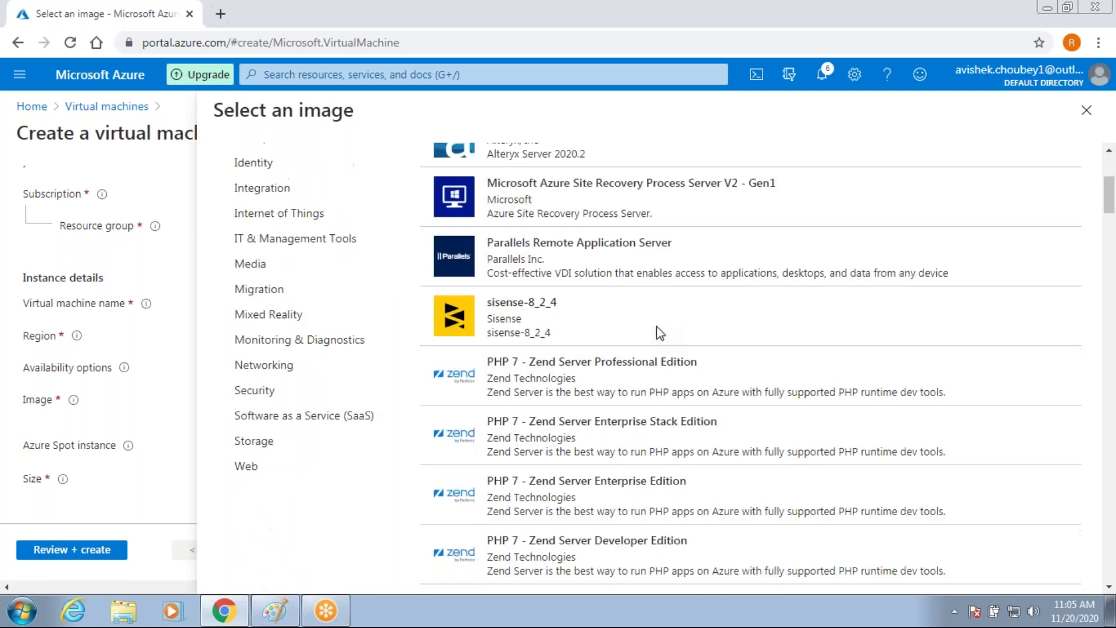
{"action": "scroll", "coordinate": [660, 333], "scroll_direction": "down", "scroll_amount": 1}
{"action": "scroll", "coordinate": [657, 328], "scroll_direction": "down", "scroll_amount": 7}
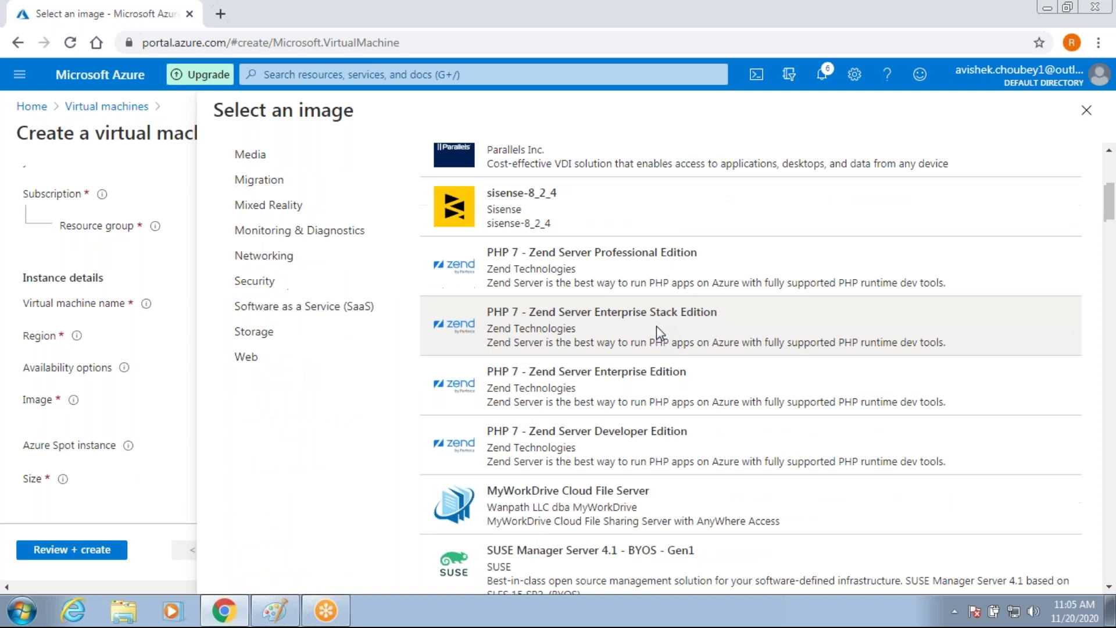
{"action": "scroll", "coordinate": [642, 400], "scroll_direction": "down", "scroll_amount": 2}
{"action": "scroll", "coordinate": [642, 399], "scroll_direction": "down", "scroll_amount": 3}
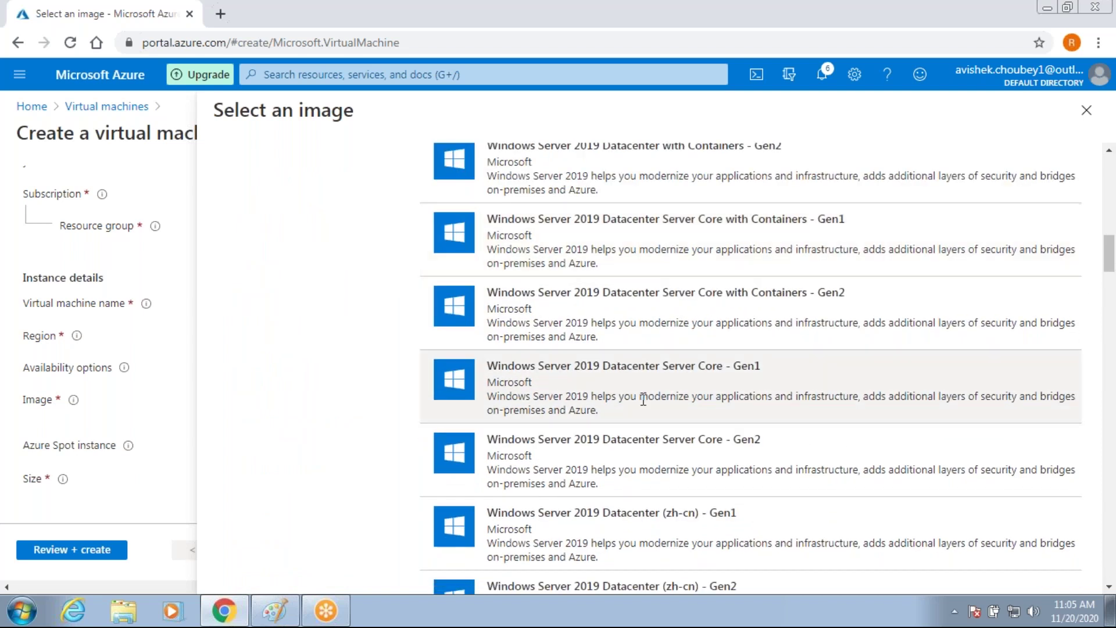
{"action": "scroll", "coordinate": [643, 400], "scroll_direction": "down", "scroll_amount": 7}
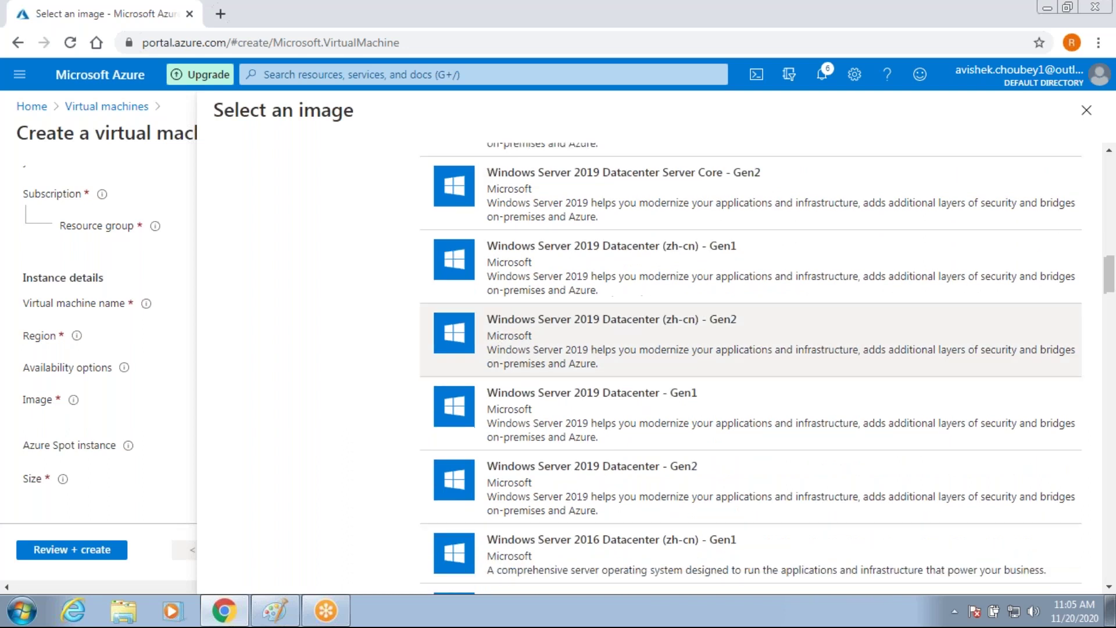
{"action": "scroll", "coordinate": [643, 400], "scroll_direction": "down", "scroll_amount": 2}
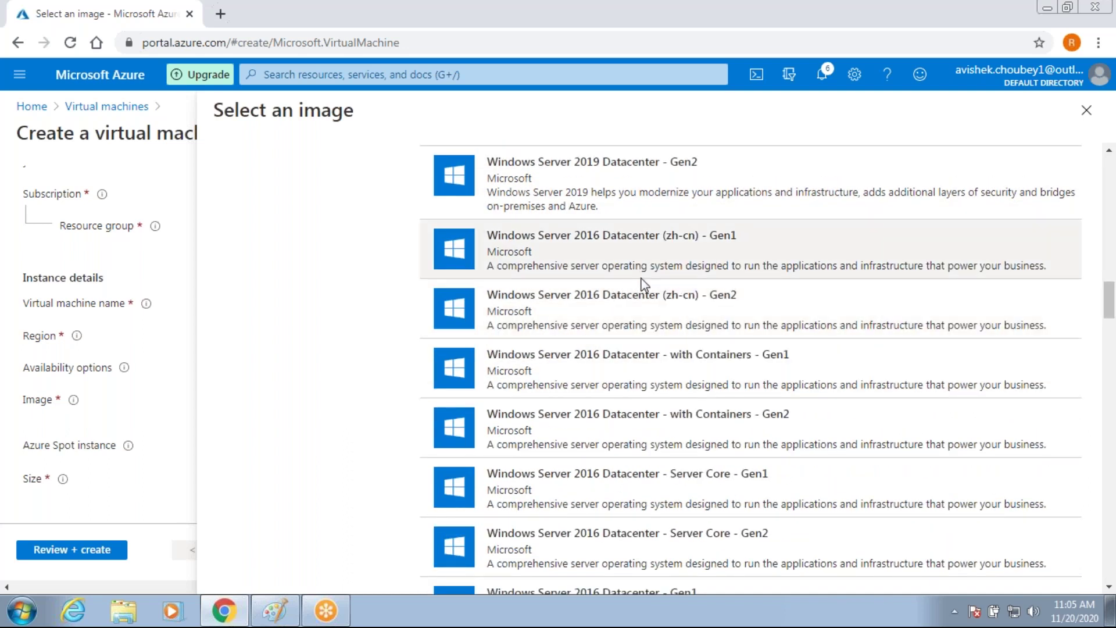
{"action": "scroll", "coordinate": [576, 451], "scroll_direction": "down", "scroll_amount": 4}
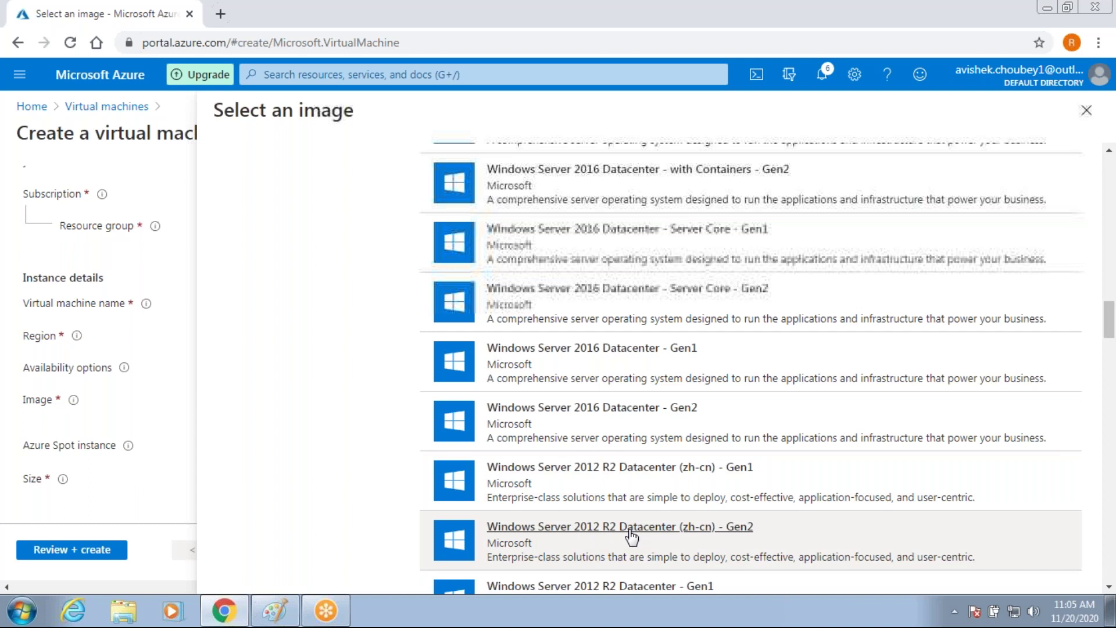
{"action": "scroll", "coordinate": [632, 532], "scroll_direction": "down", "scroll_amount": 2}
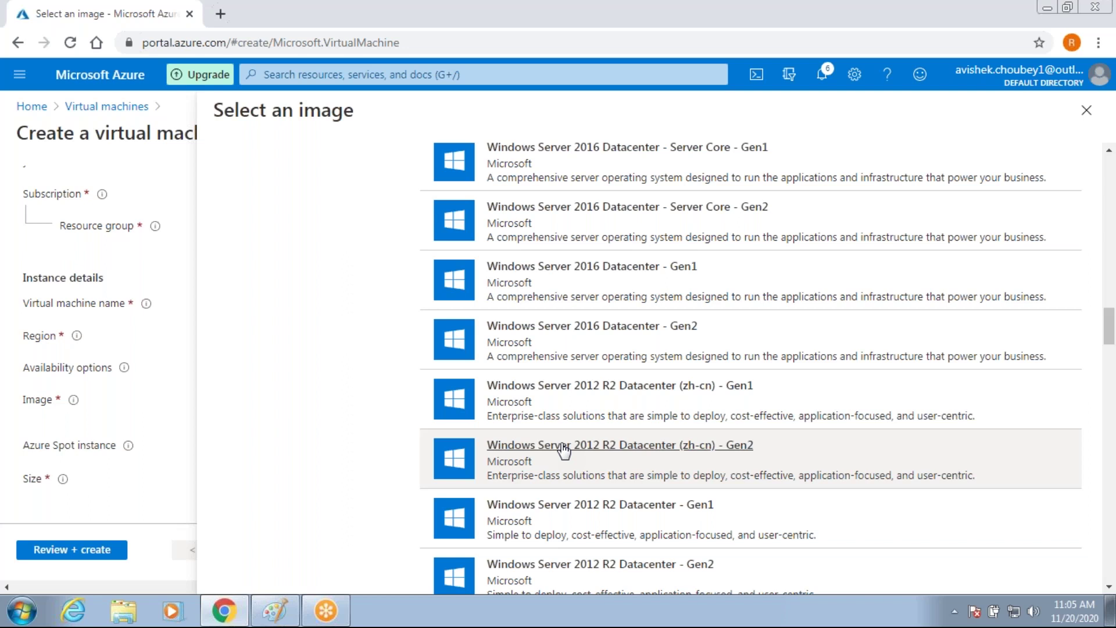
{"action": "left_click", "coordinate": [563, 449]}
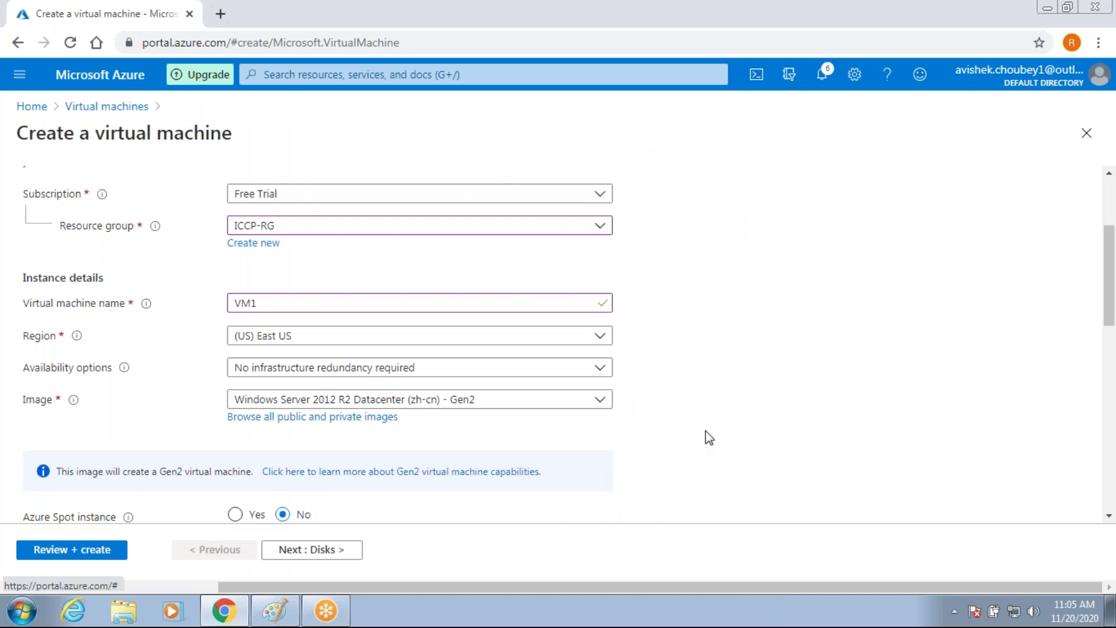
Step: Set the VM size to Standard_DS1_v2 (1 vcpu, 3.5 GiB memory)
{"action": "scroll", "coordinate": [710, 438], "scroll_direction": "down", "scroll_amount": 3}
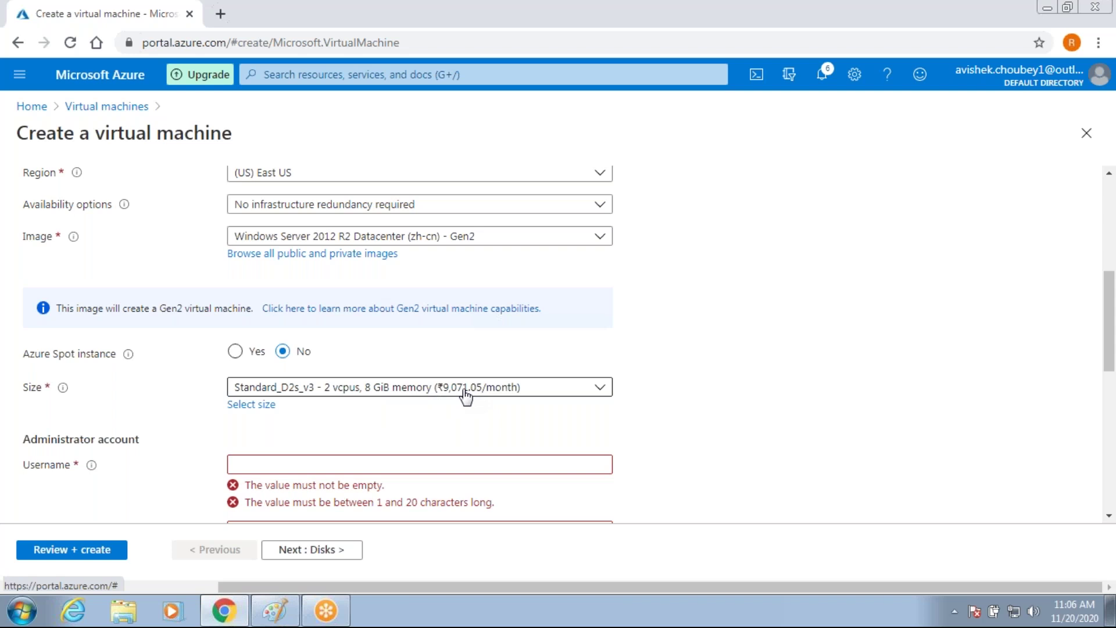
{"action": "left_click", "coordinate": [387, 388]}
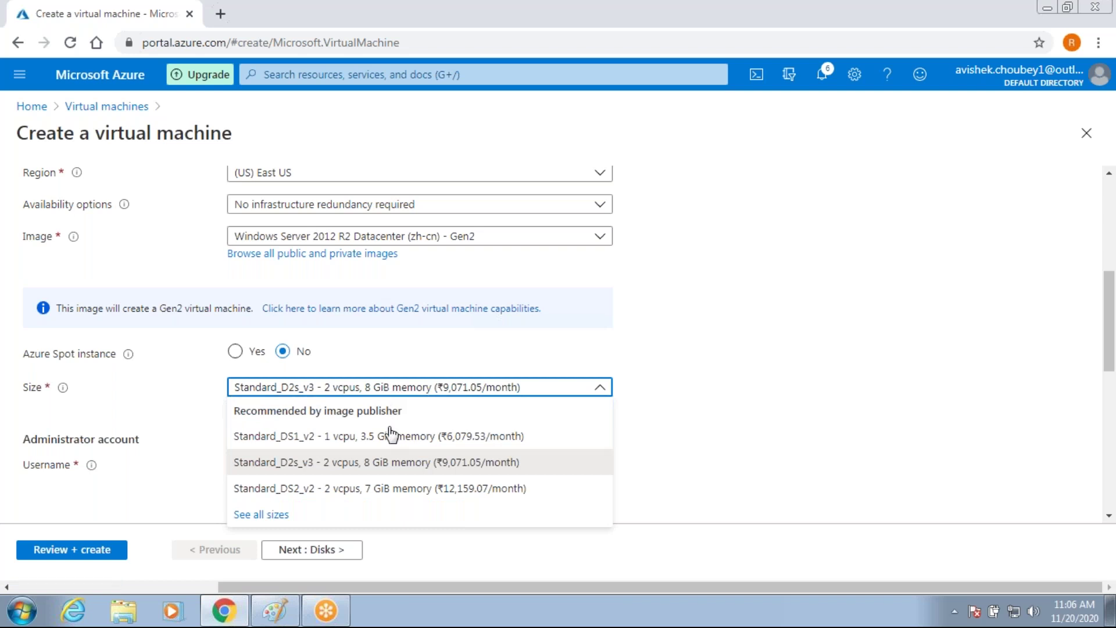
{"action": "left_click", "coordinate": [400, 438]}
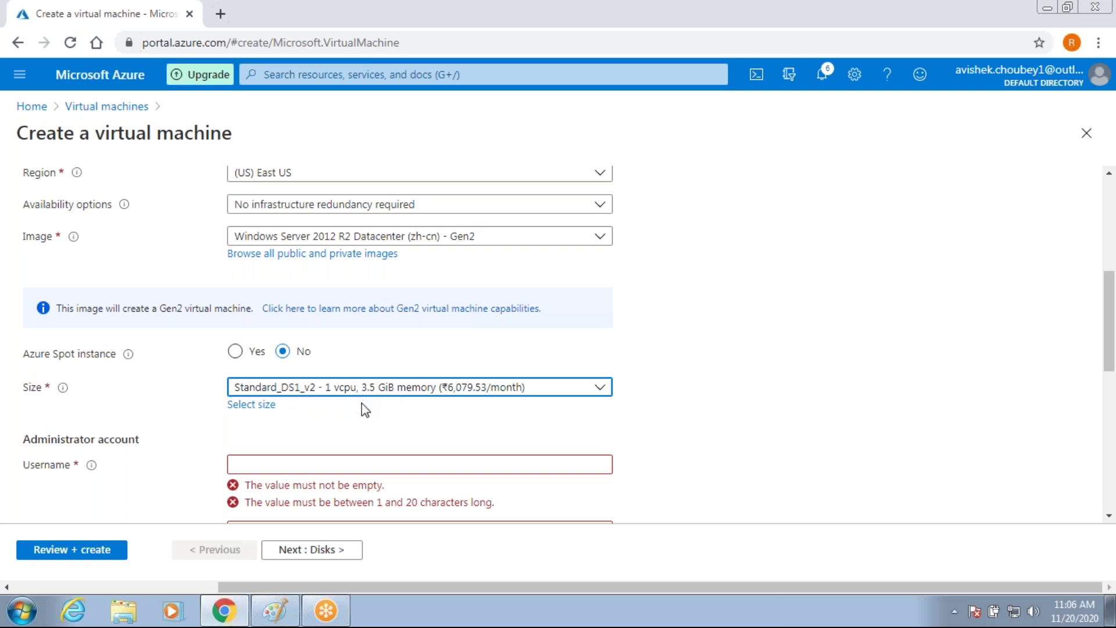
{"action": "scroll", "coordinate": [361, 403], "scroll_direction": "down", "scroll_amount": 1}
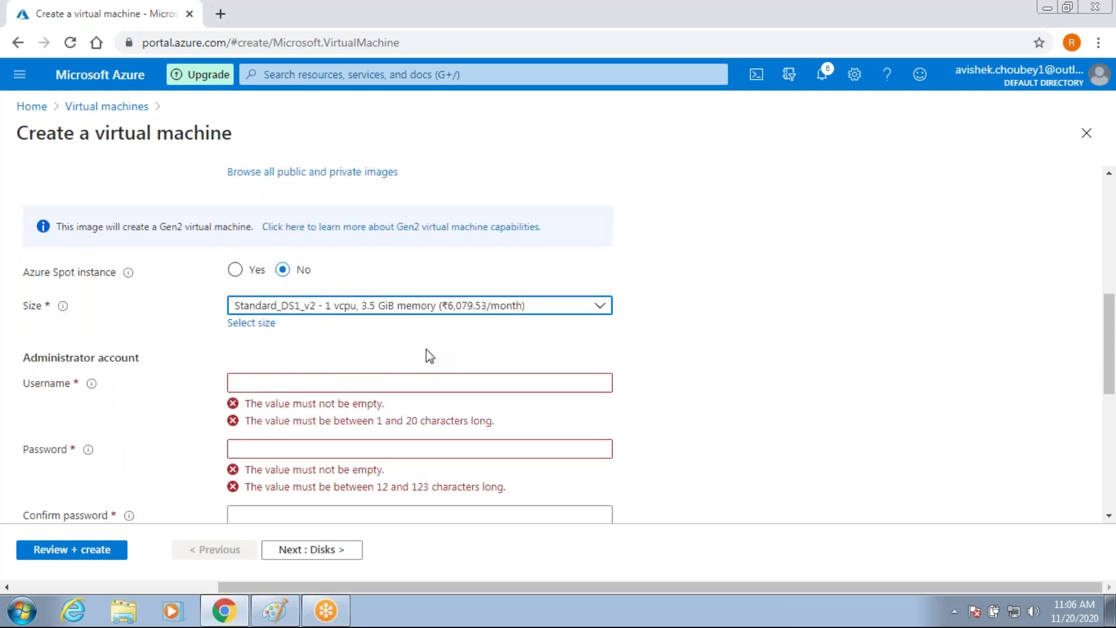
{"action": "left_click", "coordinate": [295, 382]}
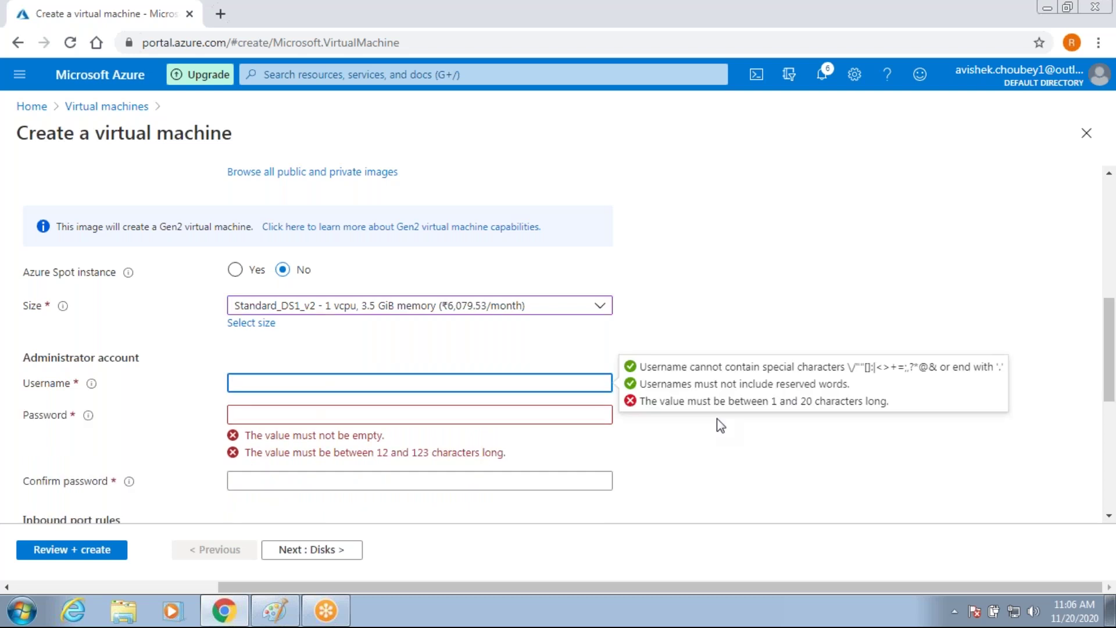
Step: Enter the administrator username, the account password and its confirmation
{"action": "type", "text": "iccp"}
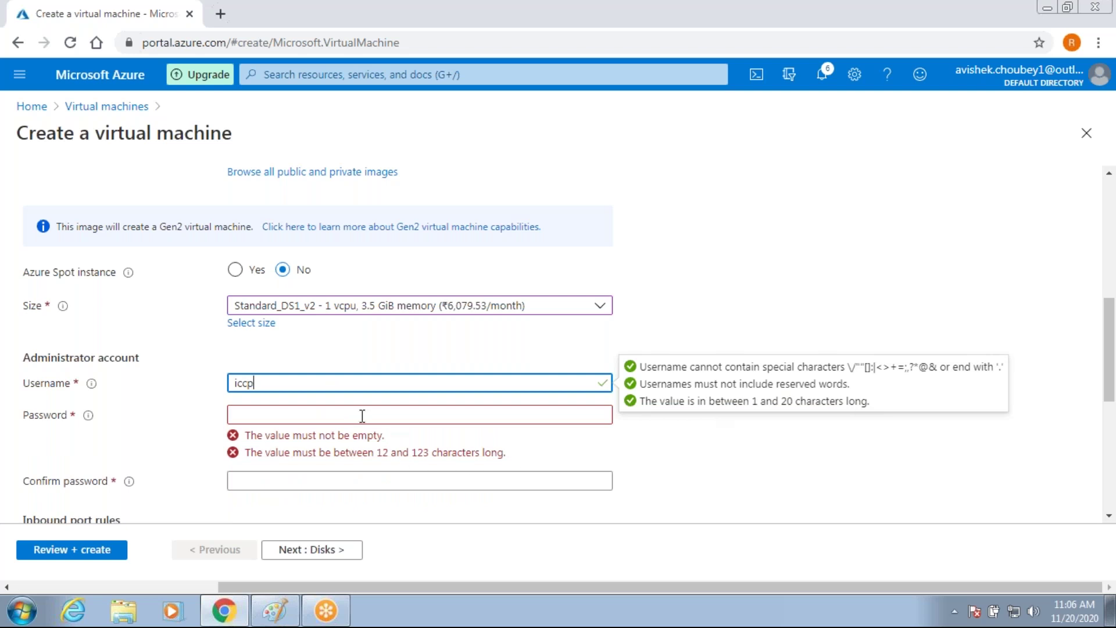
{"action": "left_click", "coordinate": [338, 418]}
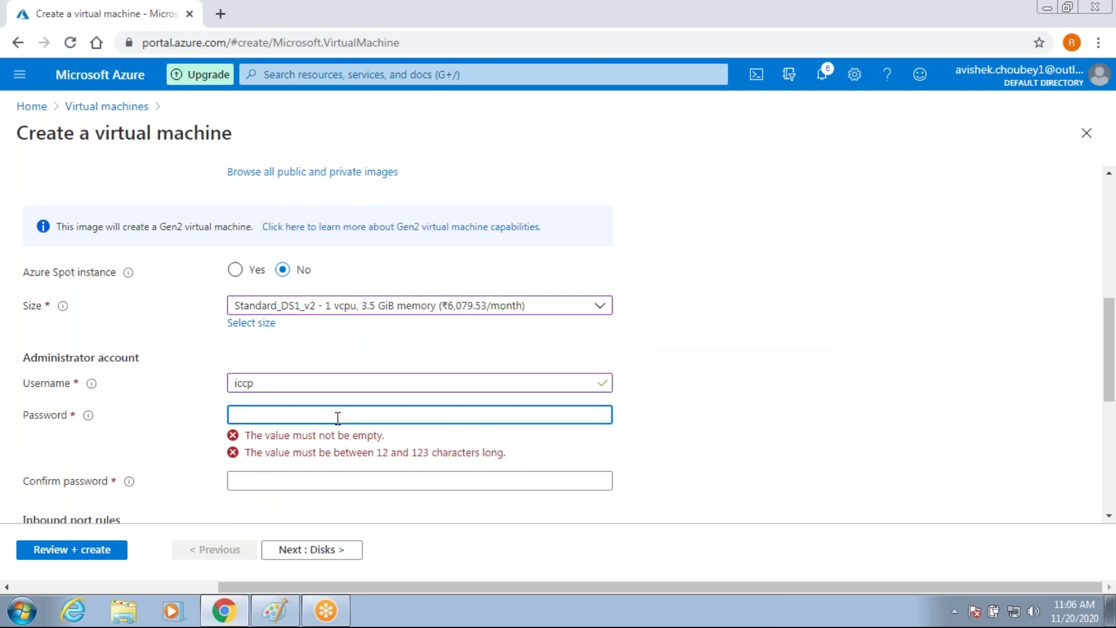
{"action": "type", "text": "********"}
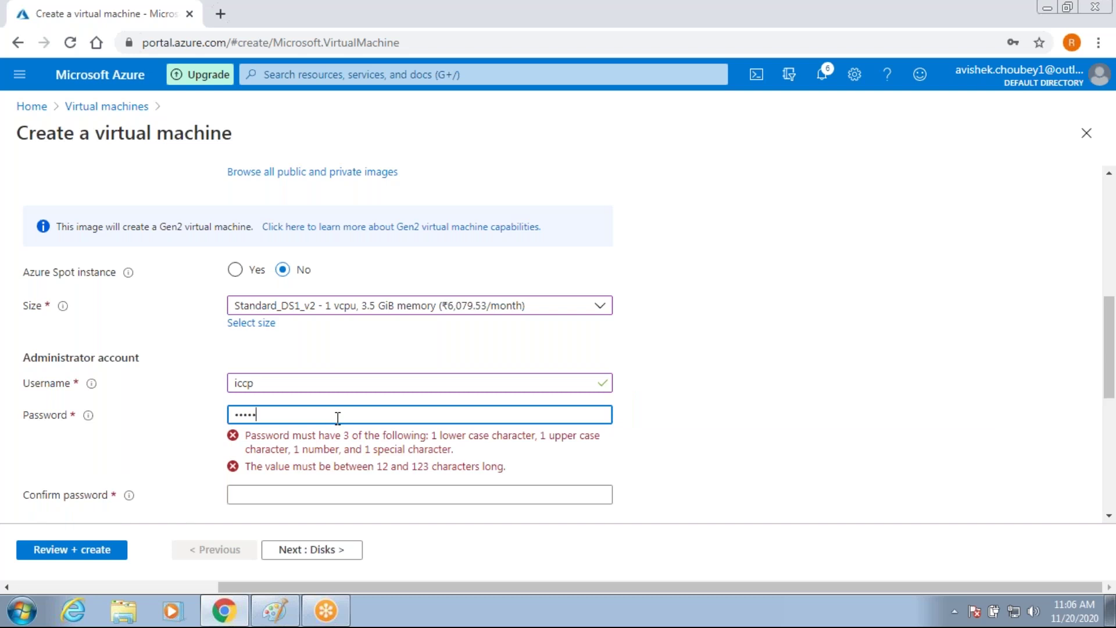
{"action": "type", "text": "****"}
{"action": "left_click", "coordinate": [351, 448]}
{"action": "type", "text": "••••••"}
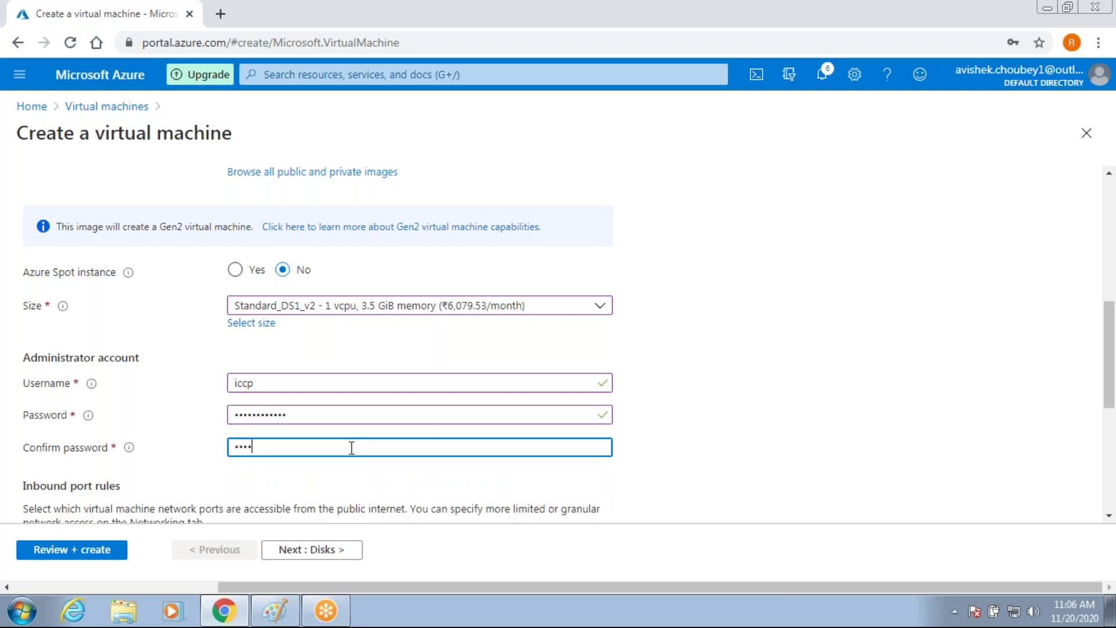
{"action": "type", "text": "••••"}
Step: Allow inbound ports HTTP (80), HTTPS (443) and RDP (3389)
{"action": "scroll", "coordinate": [762, 393], "scroll_direction": "down", "scroll_amount": 4}
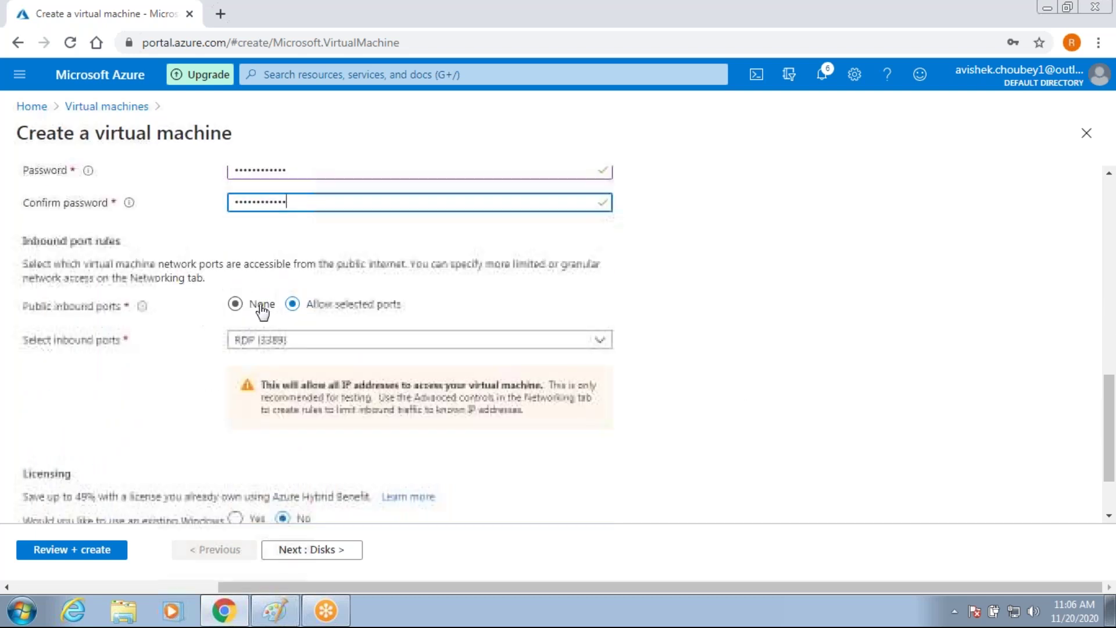
{"action": "left_click", "coordinate": [333, 340]}
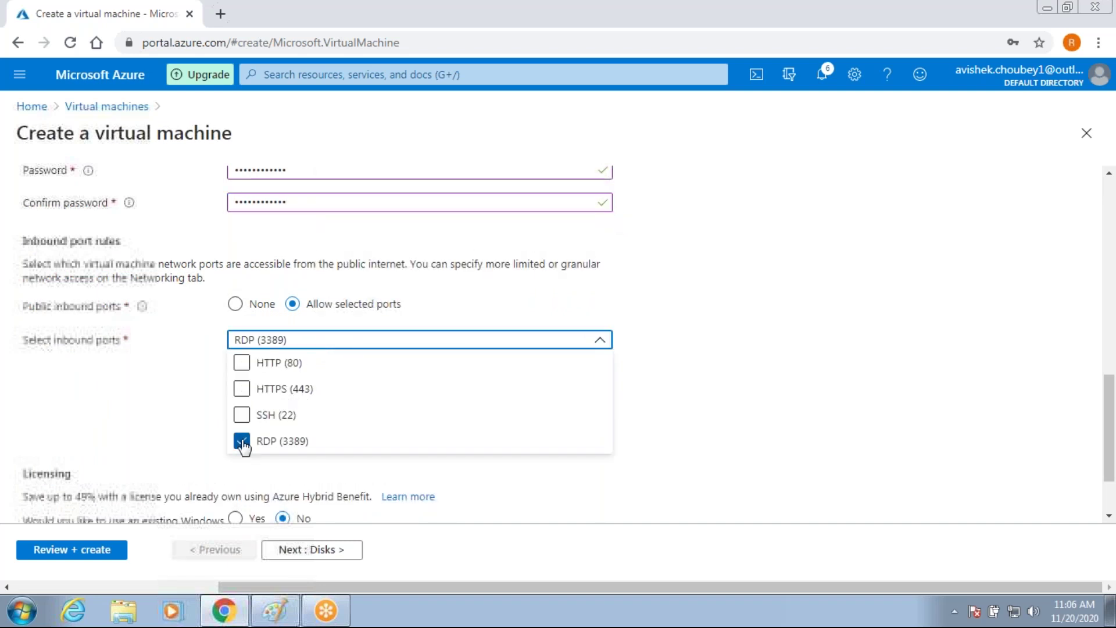
{"action": "left_click", "coordinate": [242, 388]}
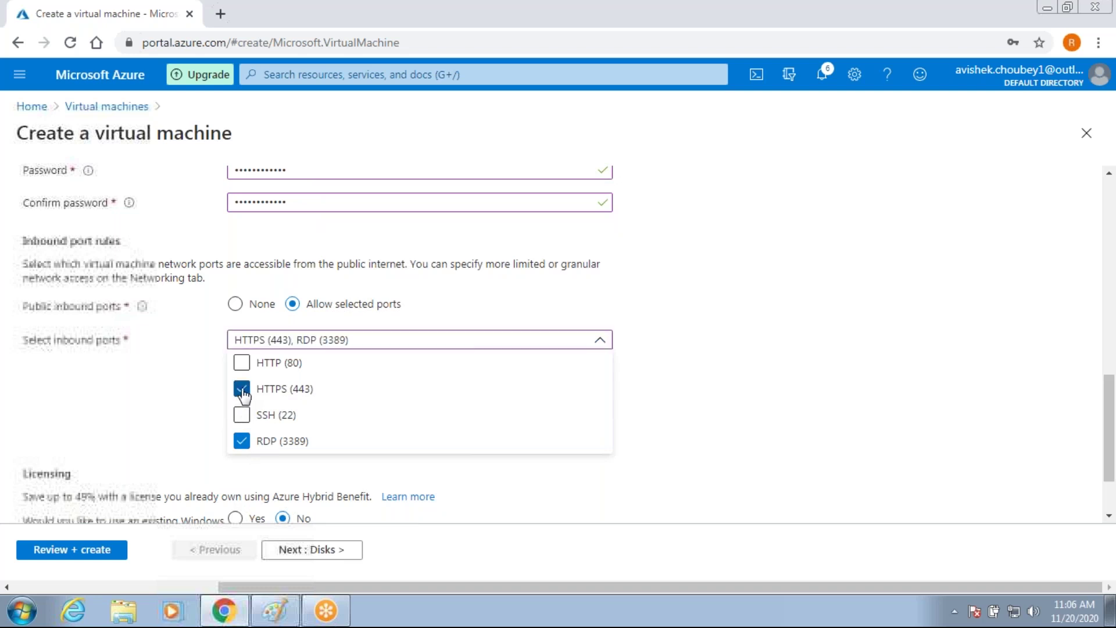
{"action": "left_click", "coordinate": [243, 366]}
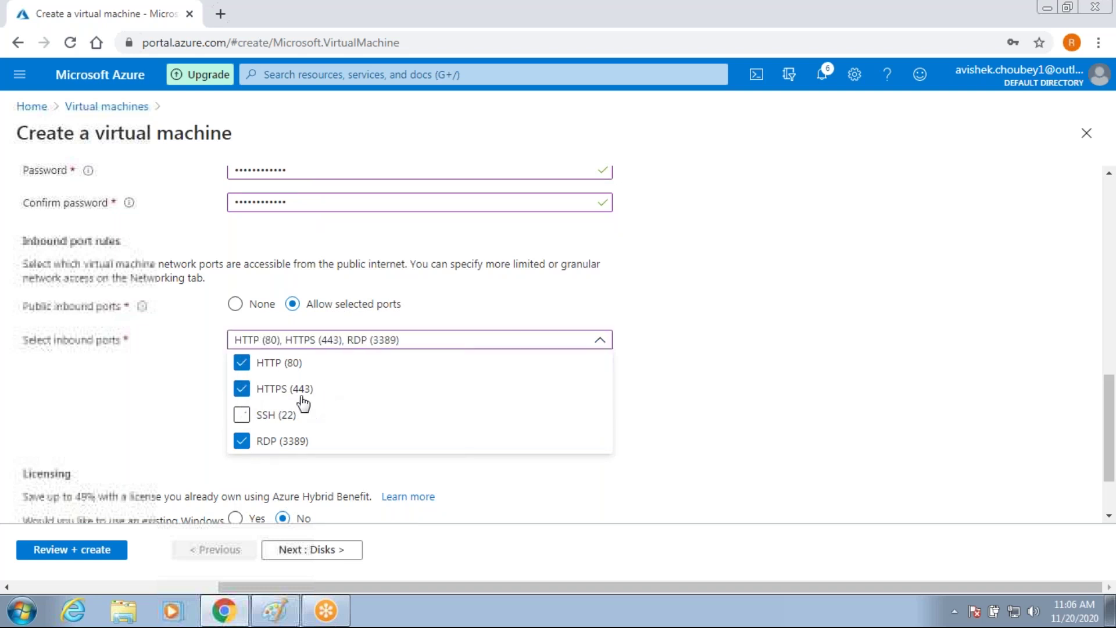
{"action": "left_click", "coordinate": [736, 298]}
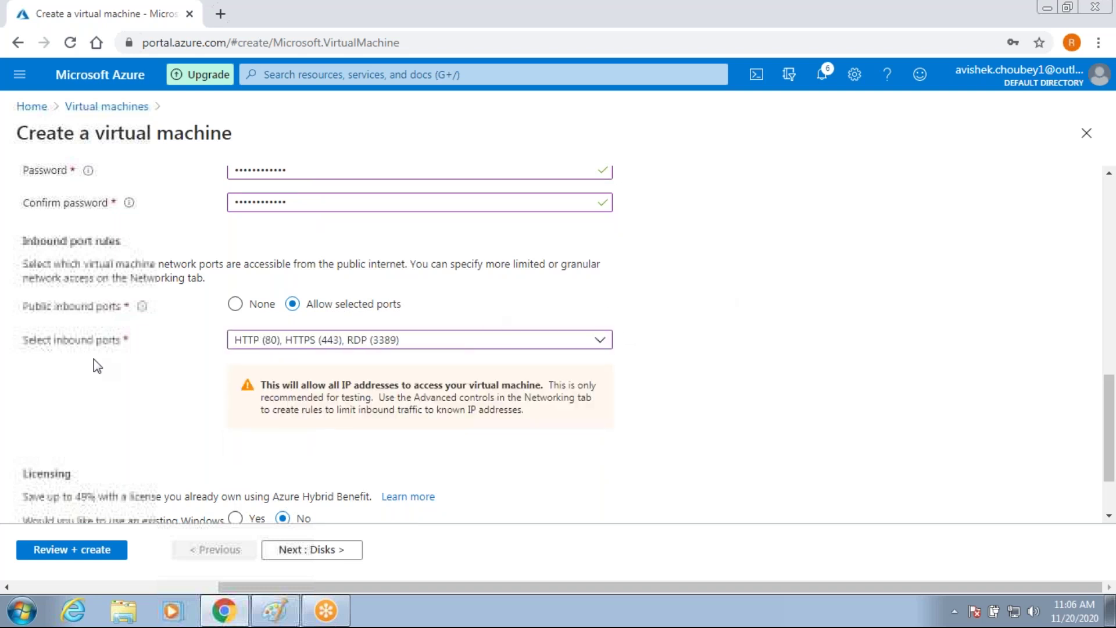
{"action": "scroll", "coordinate": [713, 322], "scroll_direction": "down", "scroll_amount": 2}
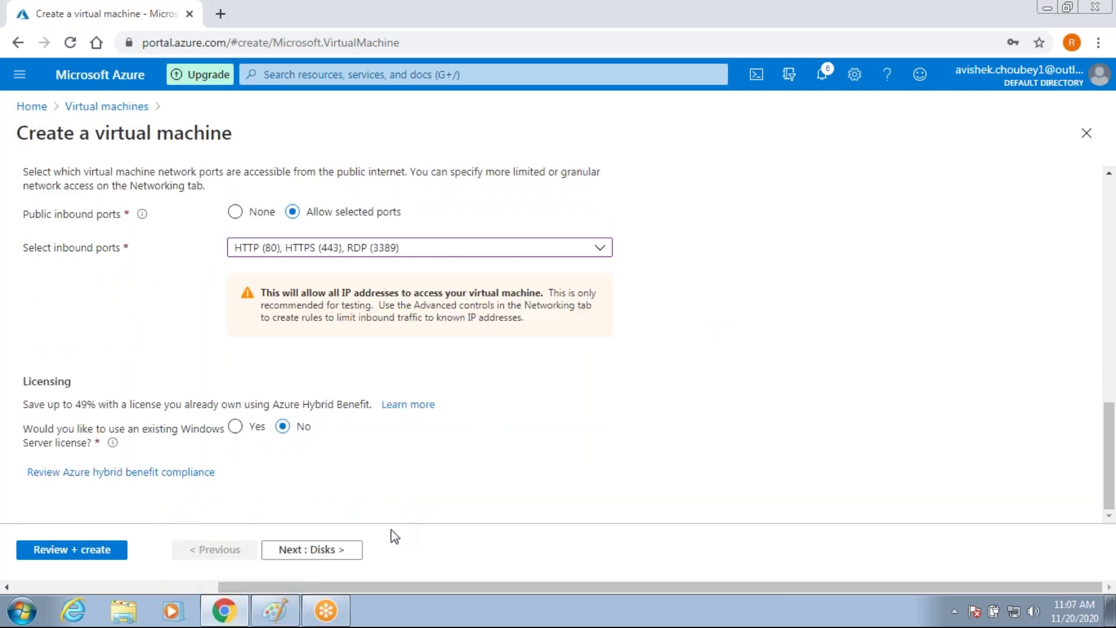
Step: On the Disks tab, decline Chrome's password prompt and keep Premium SSD as the OS disk
{"action": "left_click", "coordinate": [303, 550]}
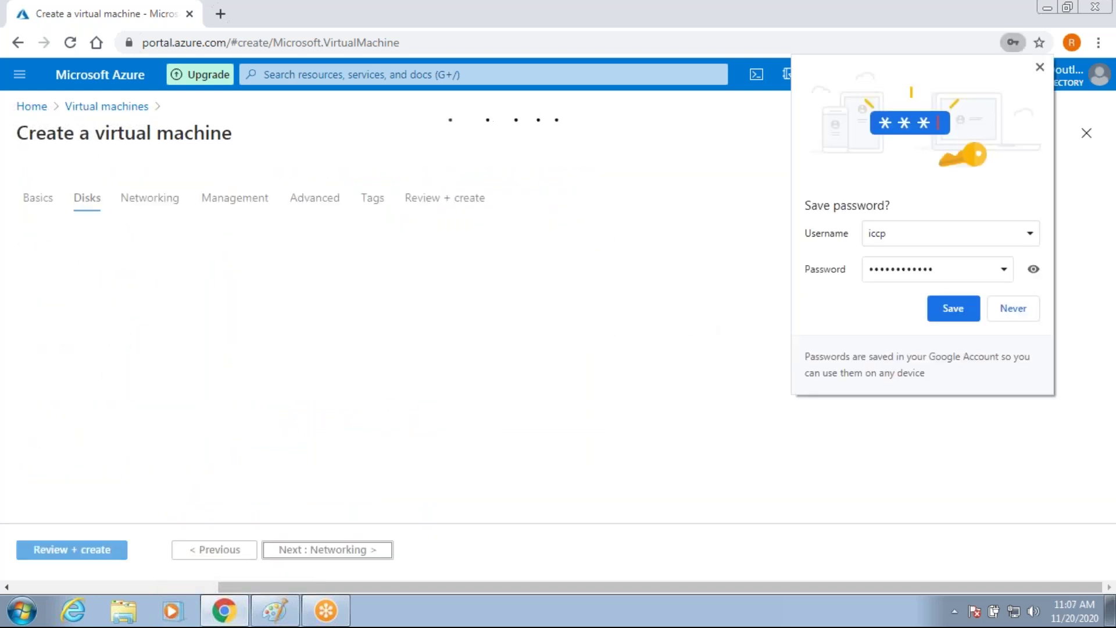
{"action": "left_click", "coordinate": [1037, 309]}
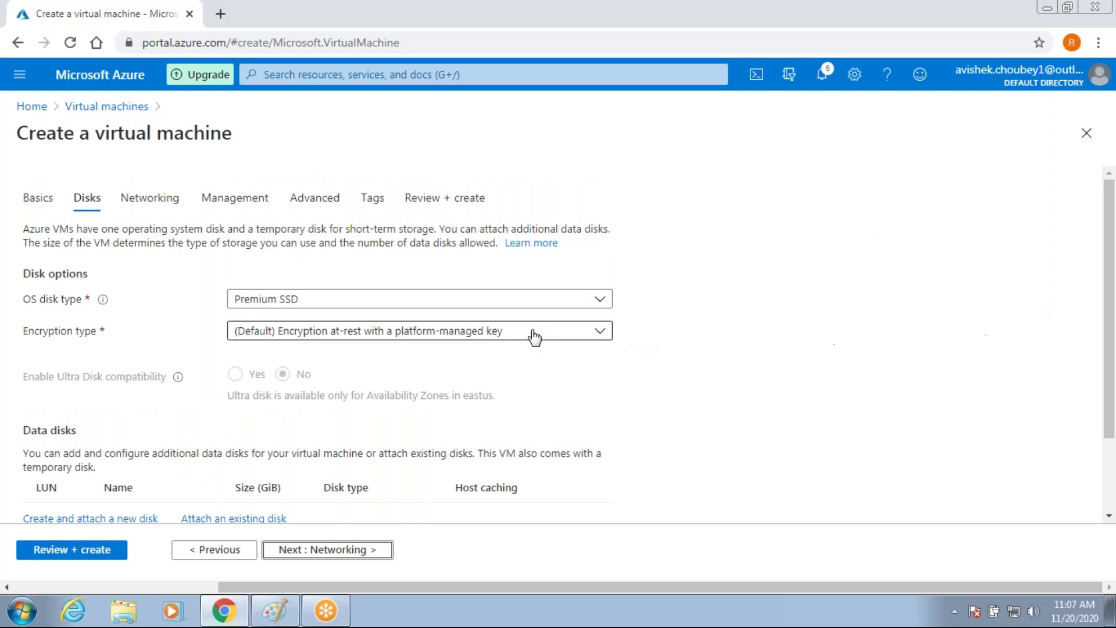
{"action": "left_click", "coordinate": [376, 304]}
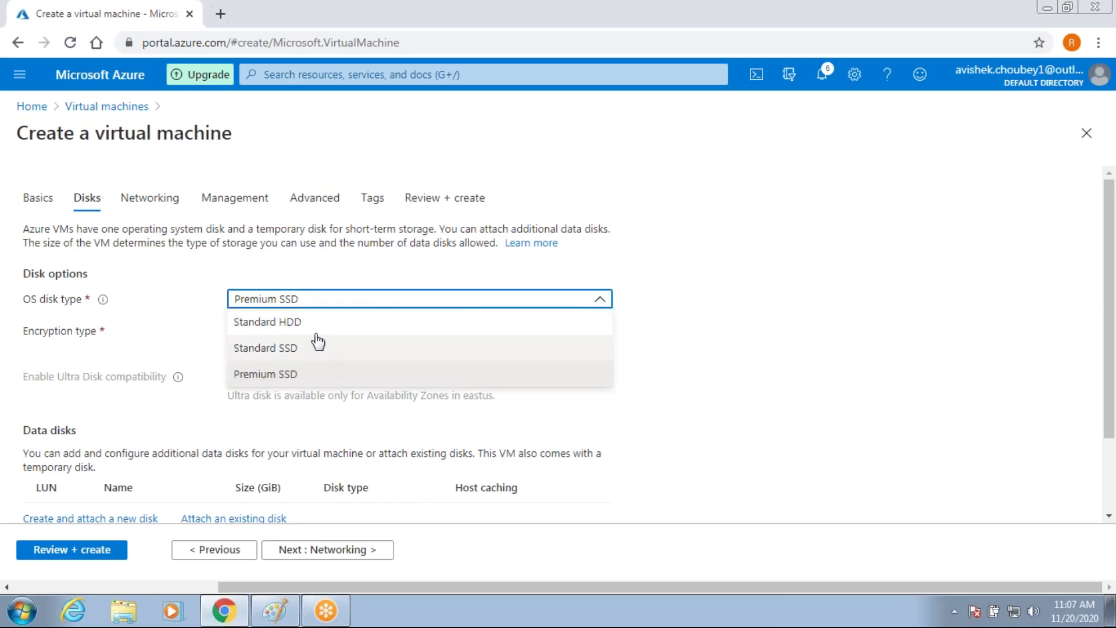
{"action": "left_click", "coordinate": [307, 376]}
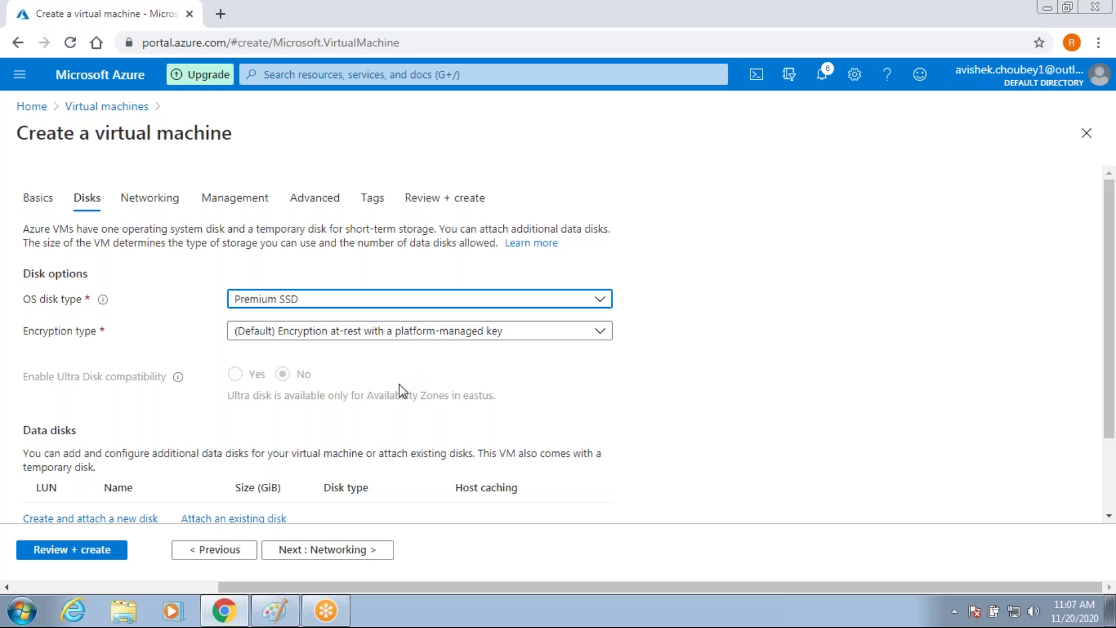
{"action": "scroll", "coordinate": [399, 392], "scroll_direction": "down", "scroll_amount": 2}
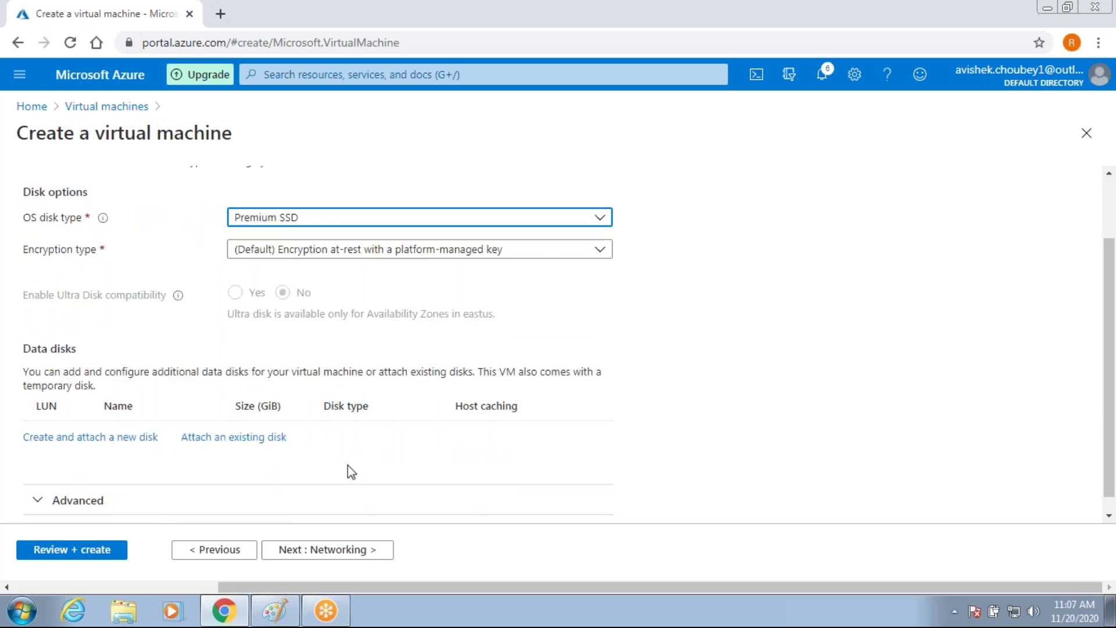
{"action": "left_click", "coordinate": [281, 551]}
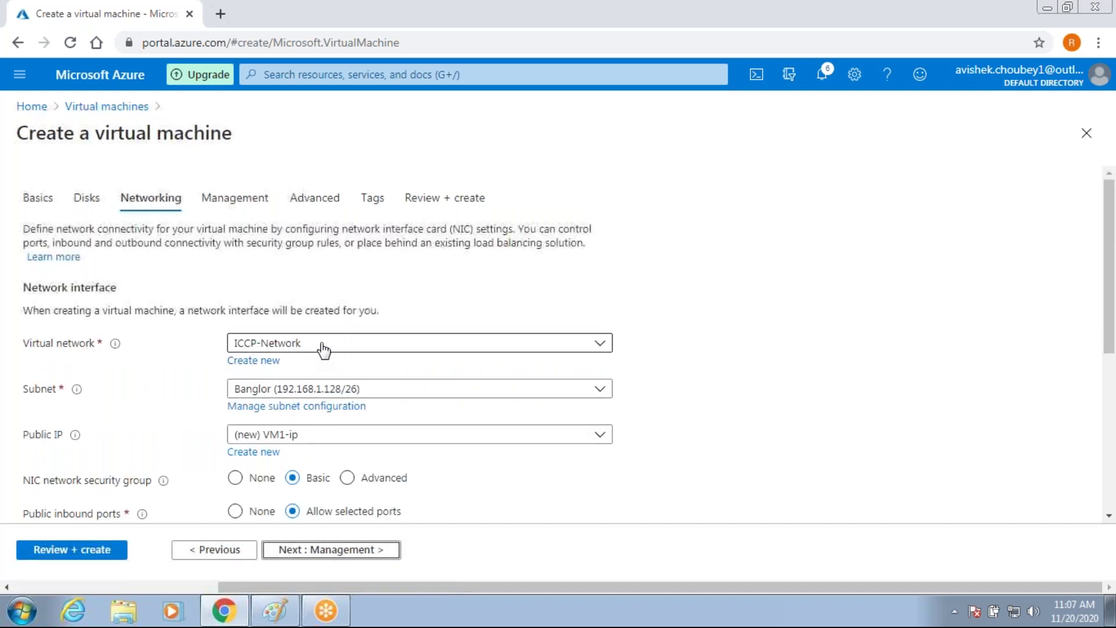
Step: Put the VM on the Delhi (192.168.1.0/26) subnet and keep (new) VM1-ip as public IP
{"action": "scroll", "coordinate": [531, 252], "scroll_direction": "down", "scroll_amount": 3}
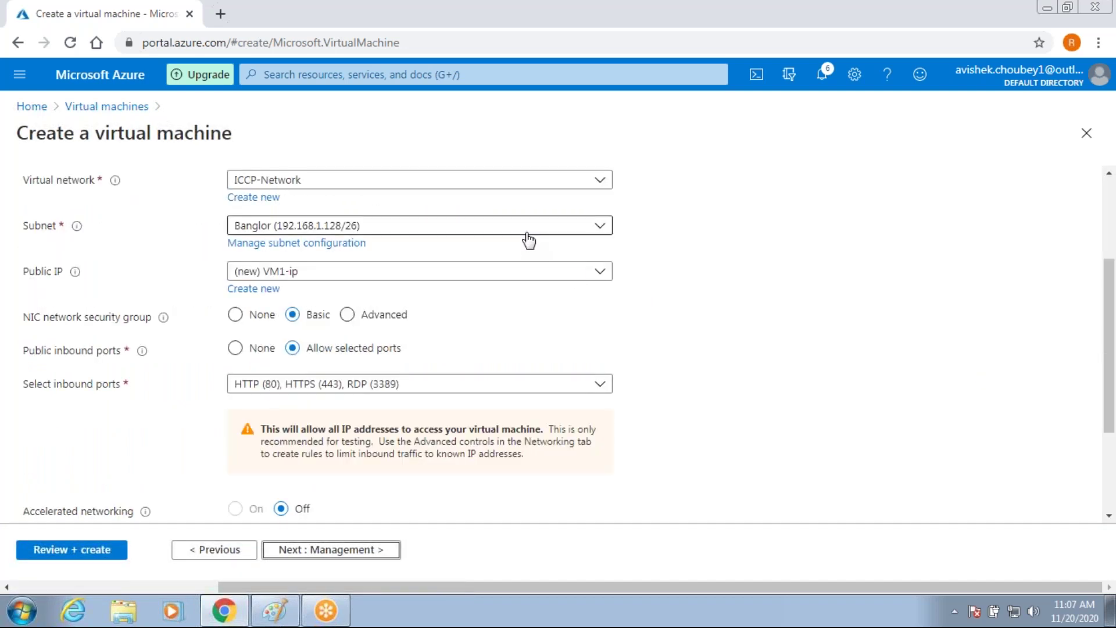
{"action": "left_click", "coordinate": [526, 231]}
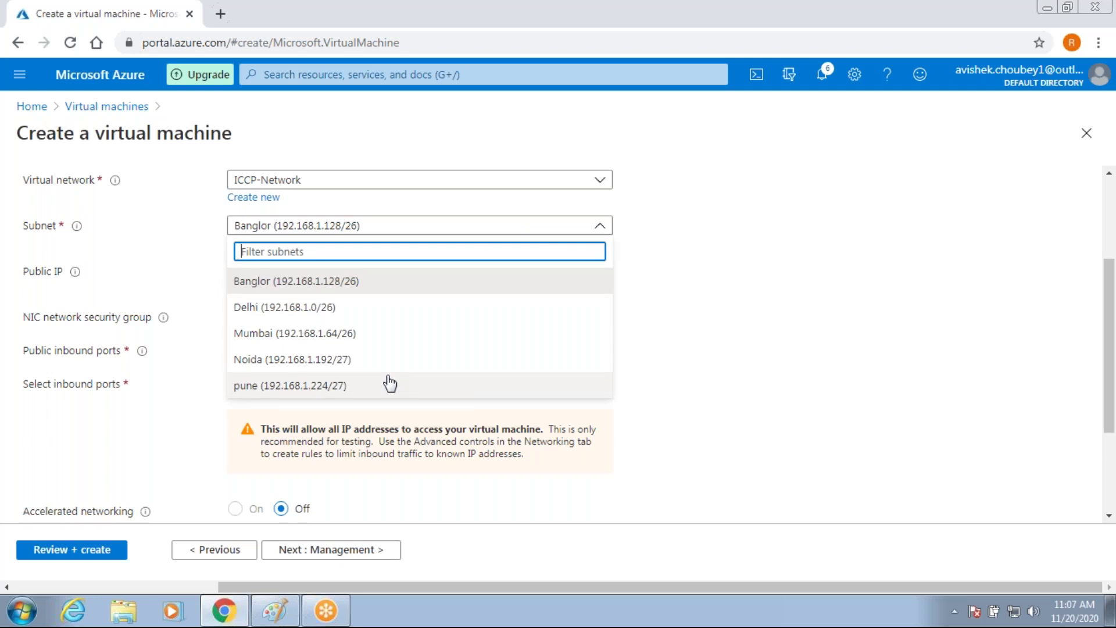
{"action": "left_click", "coordinate": [327, 312]}
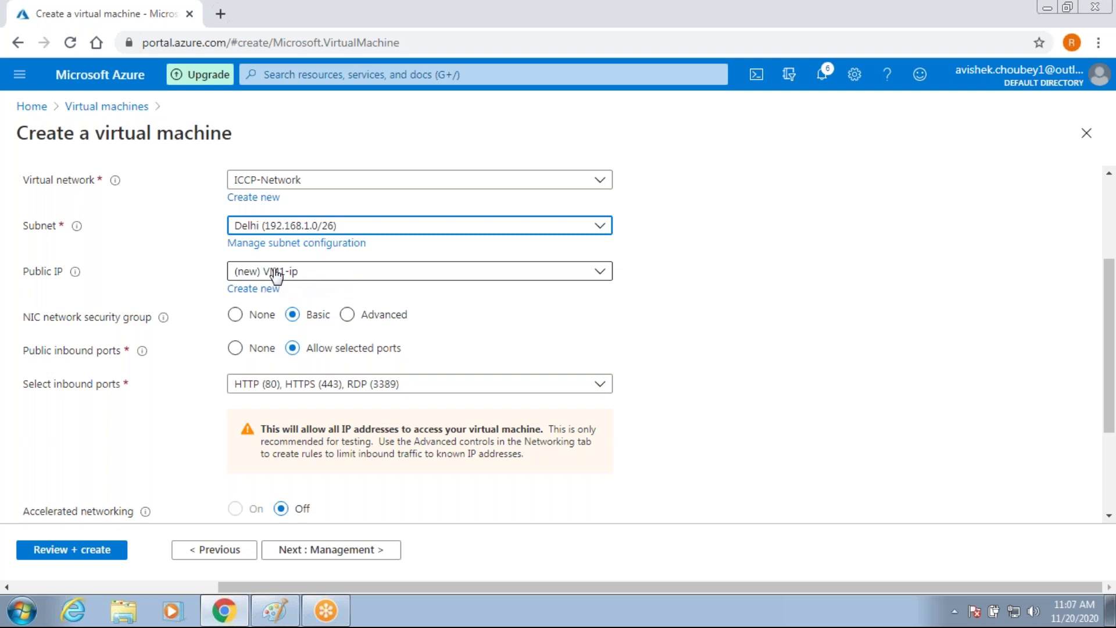
{"action": "left_click", "coordinate": [305, 273]}
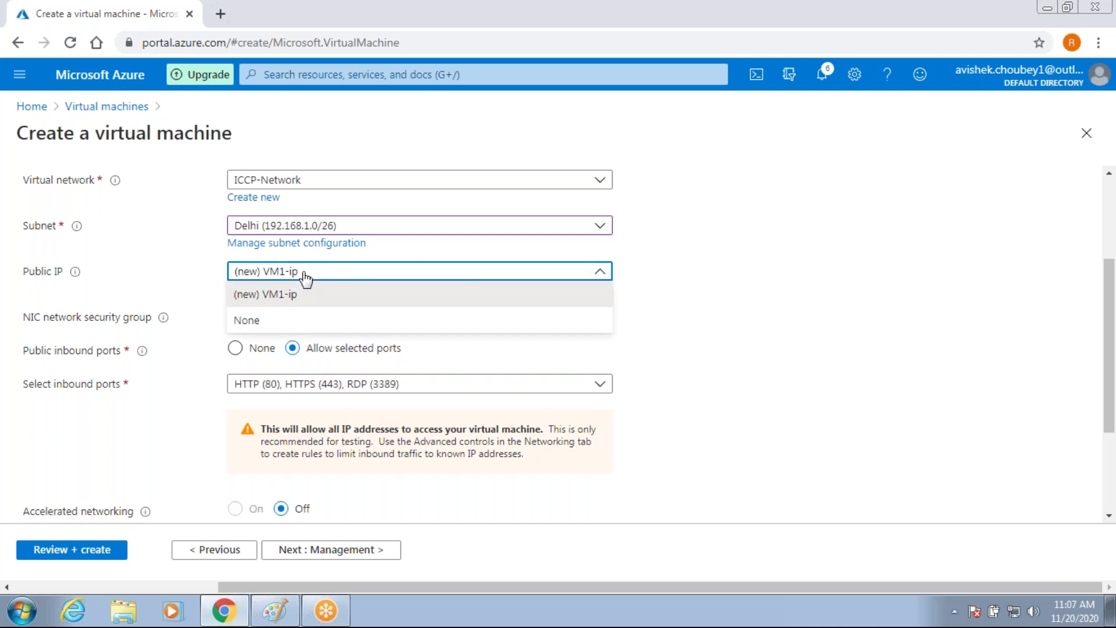
{"action": "left_click", "coordinate": [753, 279]}
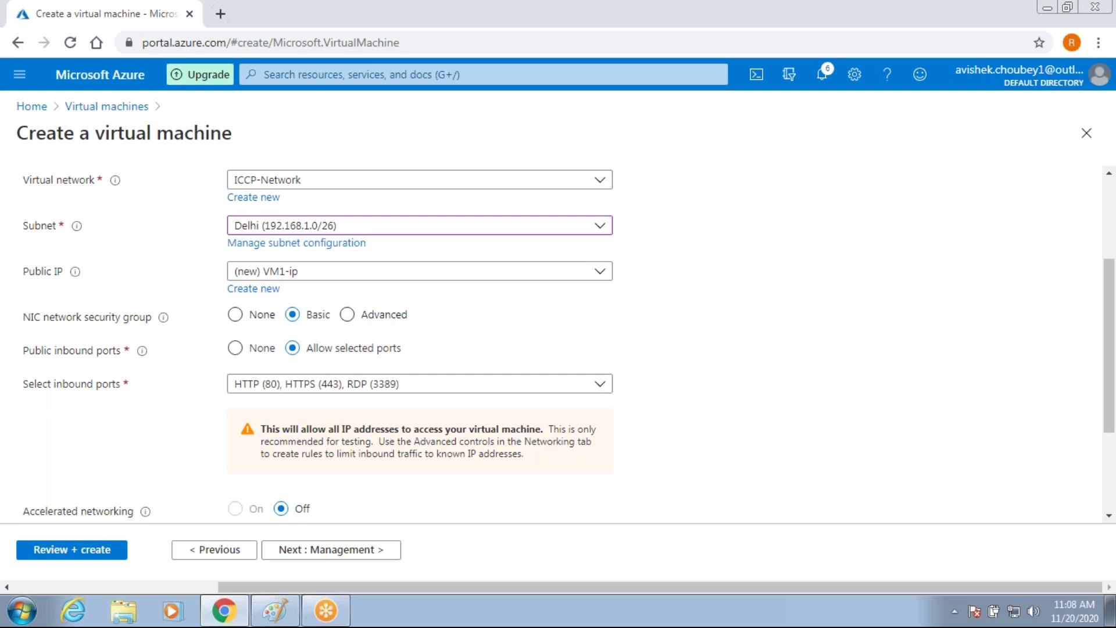
{"action": "scroll", "coordinate": [400, 403], "scroll_direction": "down", "scroll_amount": 3}
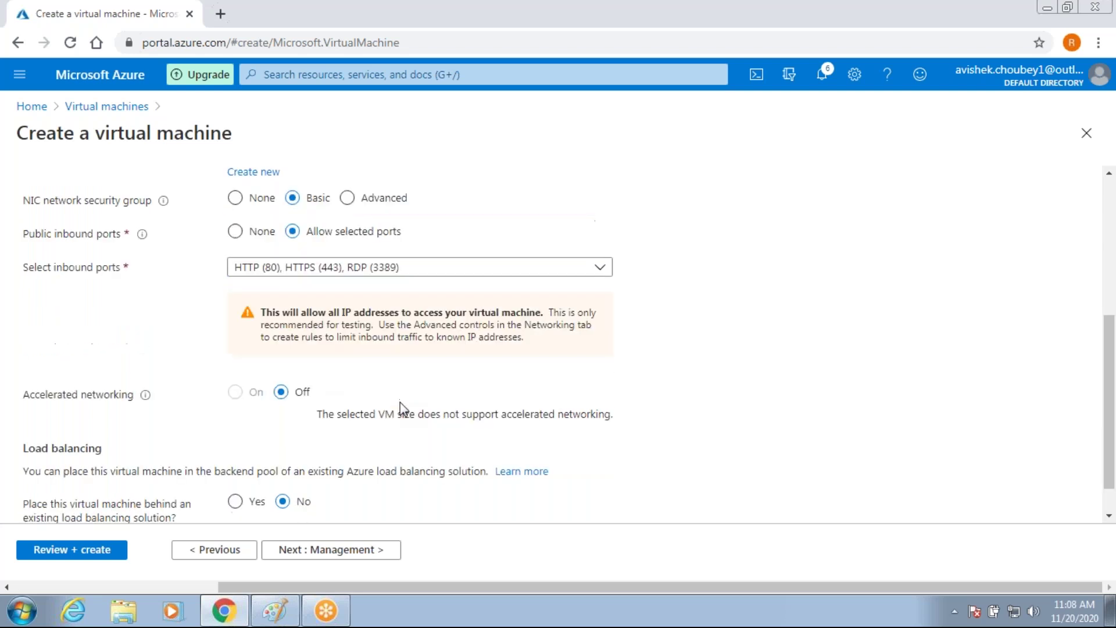
{"action": "left_click", "coordinate": [287, 552]}
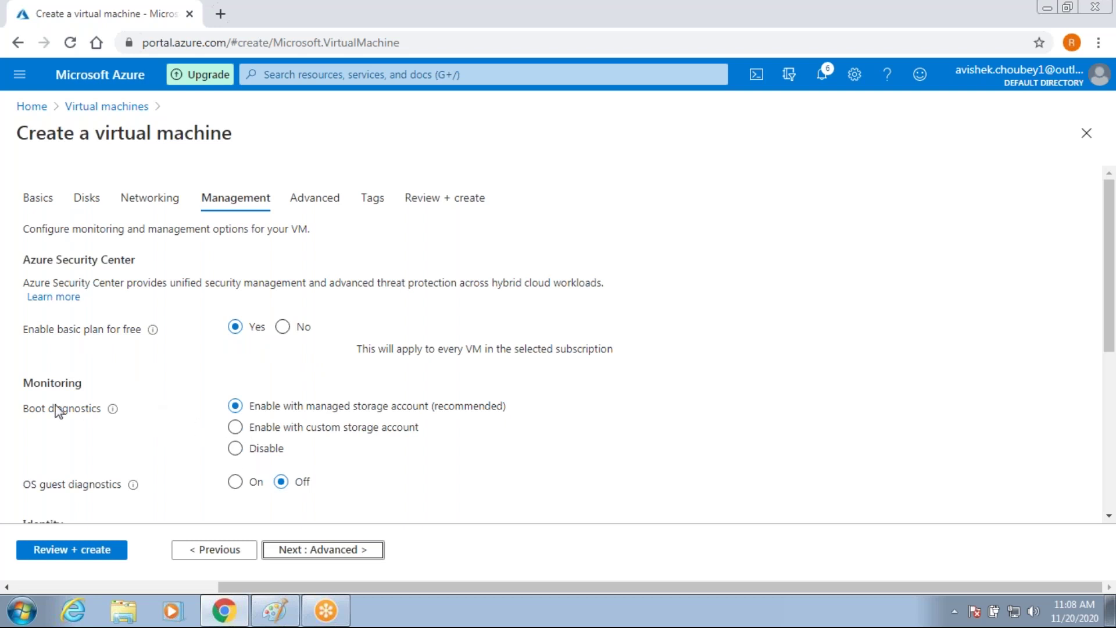
Step: Set Boot diagnostics to Disable on the Management tab, then go on to Advanced
{"action": "left_click", "coordinate": [237, 449]}
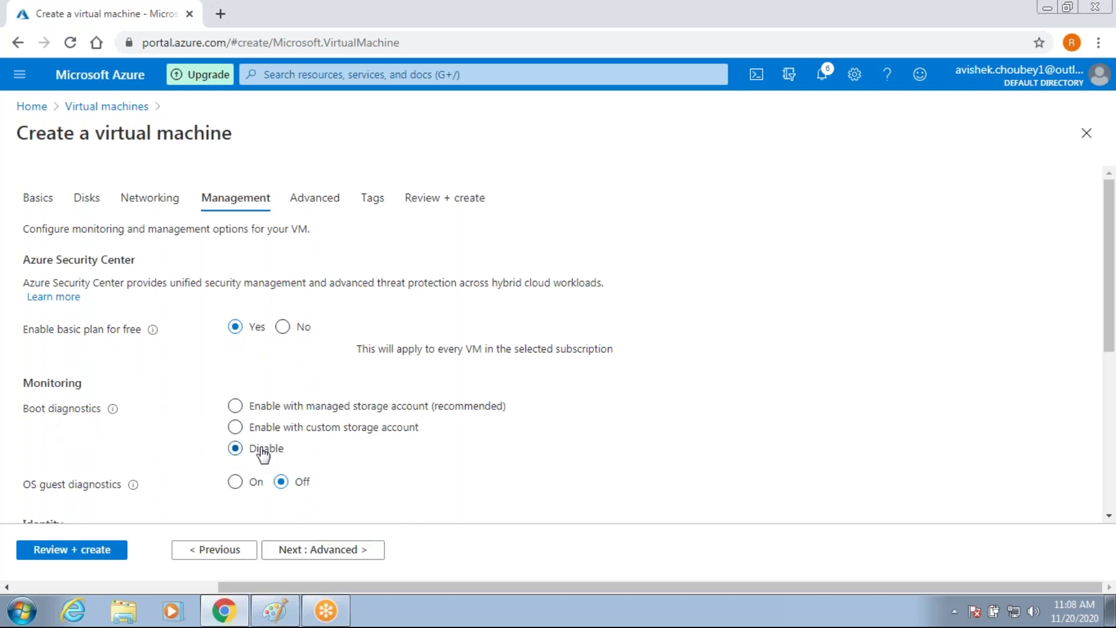
{"action": "scroll", "coordinate": [289, 442], "scroll_direction": "down", "scroll_amount": 3}
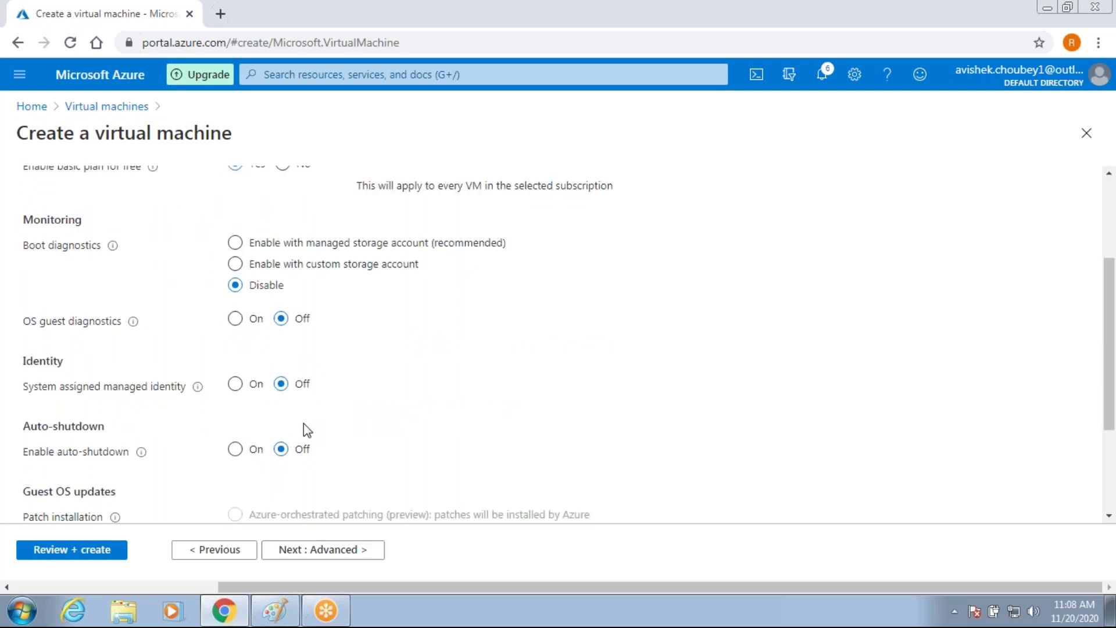
{"action": "scroll", "coordinate": [304, 437], "scroll_direction": "down", "scroll_amount": 2}
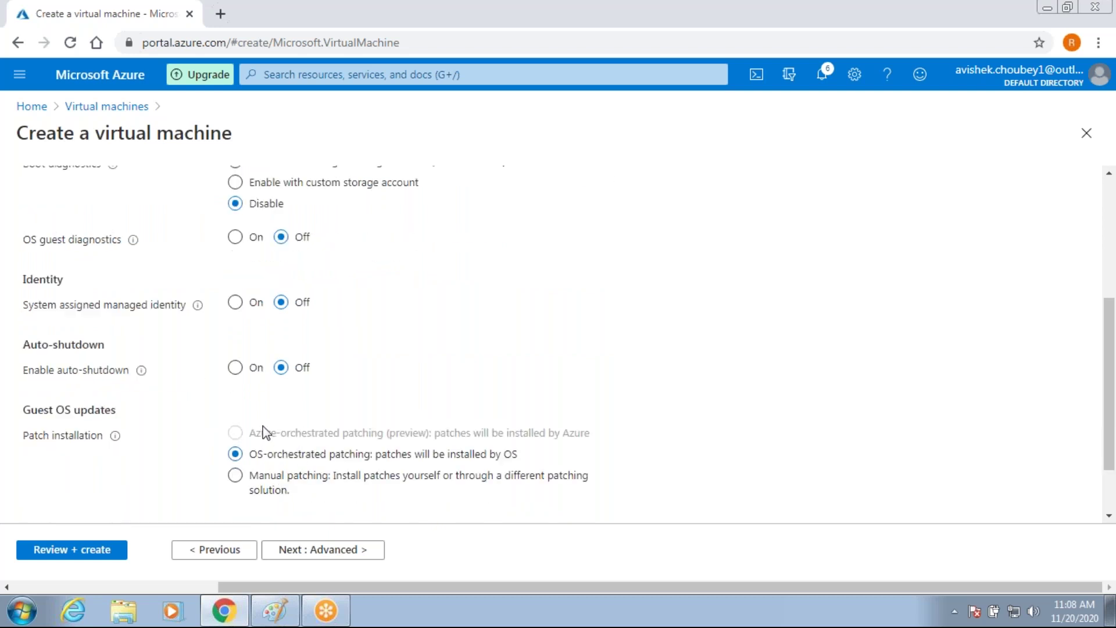
{"action": "scroll", "coordinate": [263, 432], "scroll_direction": "down", "scroll_amount": 2}
{"action": "scroll", "coordinate": [263, 432], "scroll_direction": "up", "scroll_amount": 6}
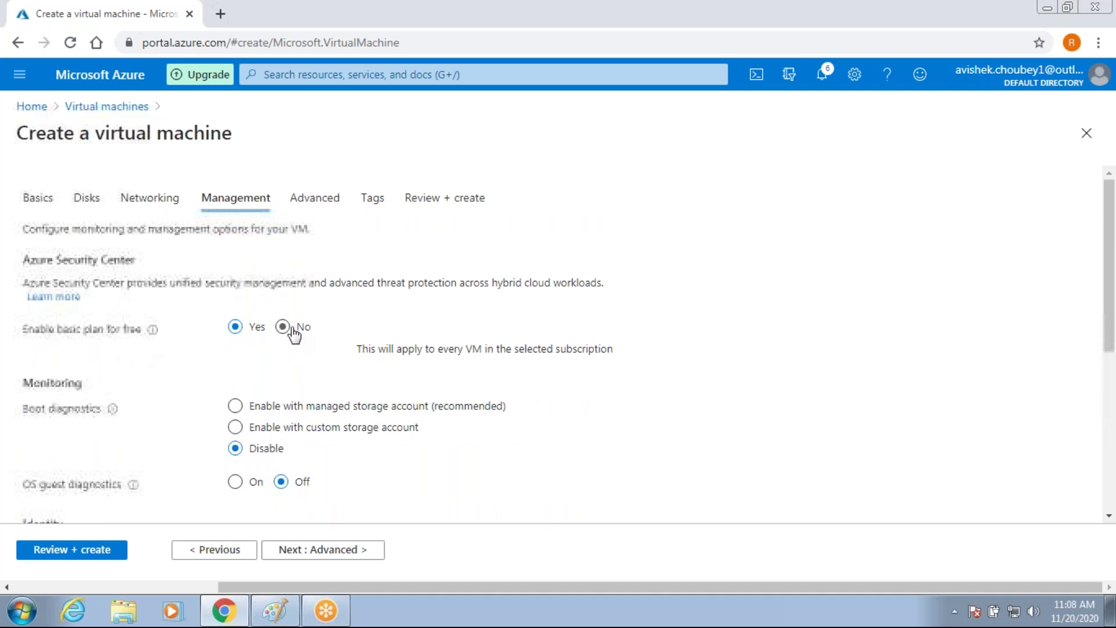
{"action": "scroll", "coordinate": [368, 363], "scroll_direction": "down", "scroll_amount": 5}
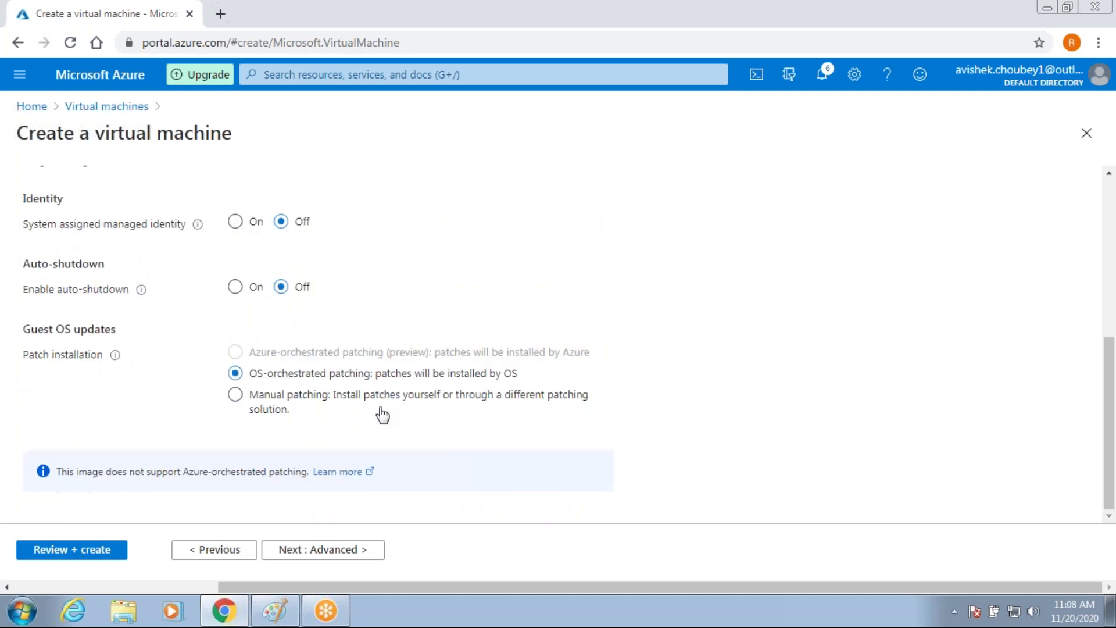
{"action": "left_click", "coordinate": [310, 551]}
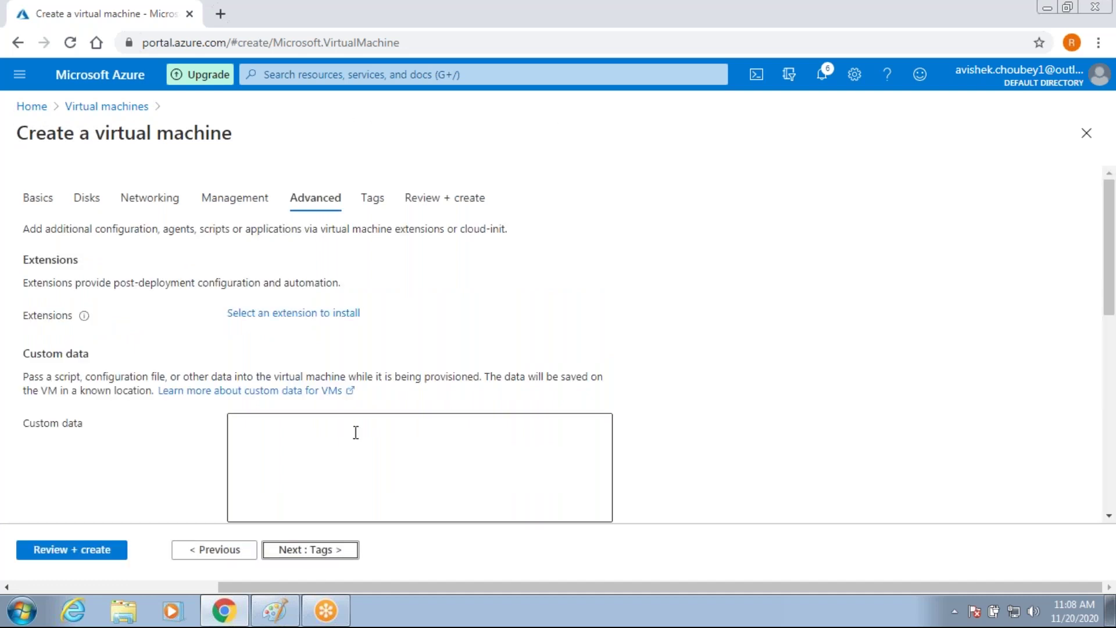
Step: Pass through Tags without changes and run Review + create until validation passes
{"action": "left_click", "coordinate": [299, 551]}
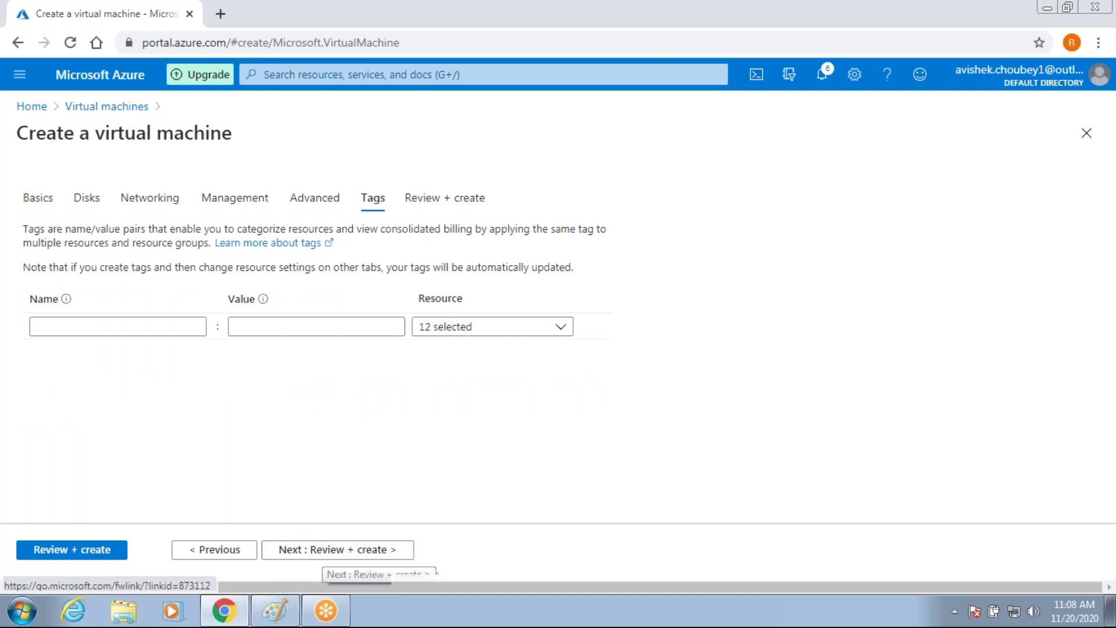
{"action": "left_click", "coordinate": [52, 550]}
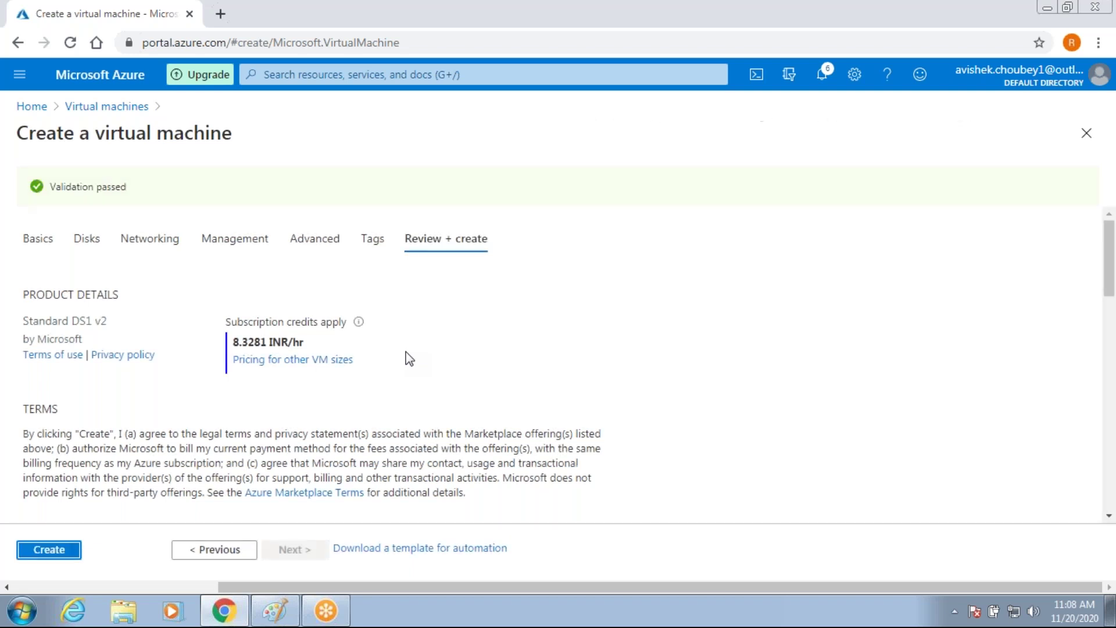
Step: Create VM1 so its deployment starts, then bring the Paint subnet notes to the front
{"action": "left_click", "coordinate": [49, 549]}
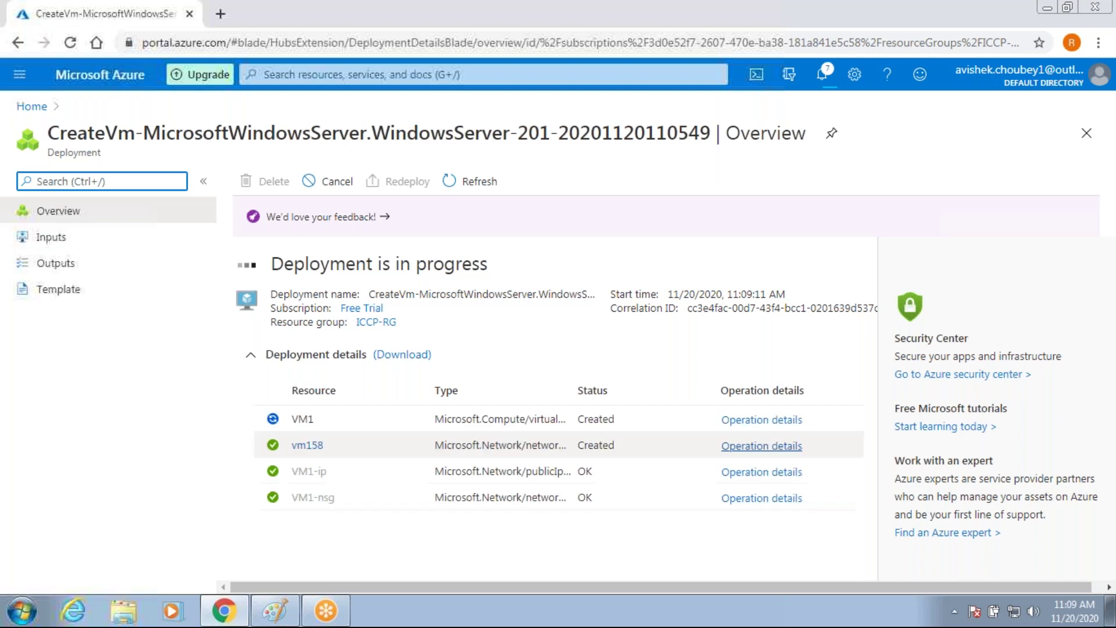
{"action": "left_click", "coordinate": [276, 613]}
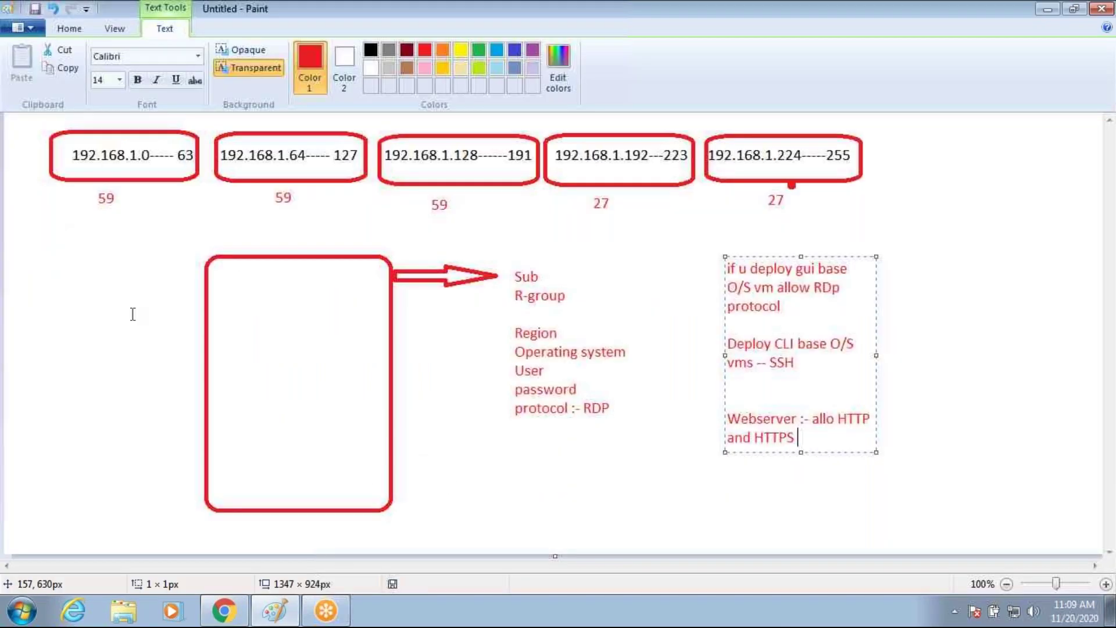
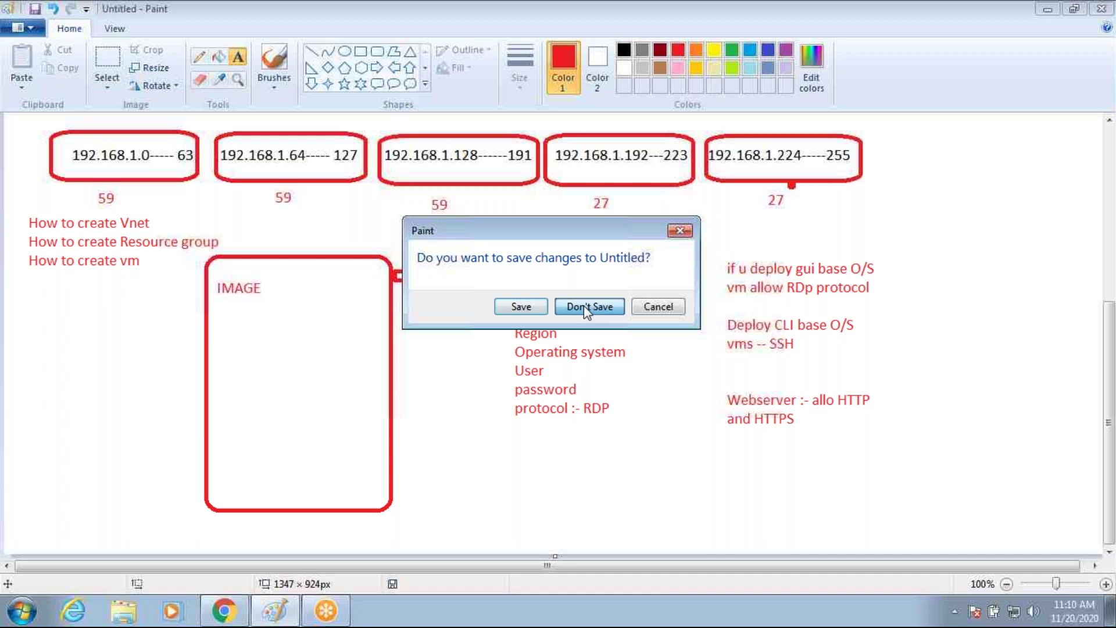
Step: Discard the old notes and draw two branch lines down from 'Image'
{"action": "left_click", "coordinate": [586, 308]}
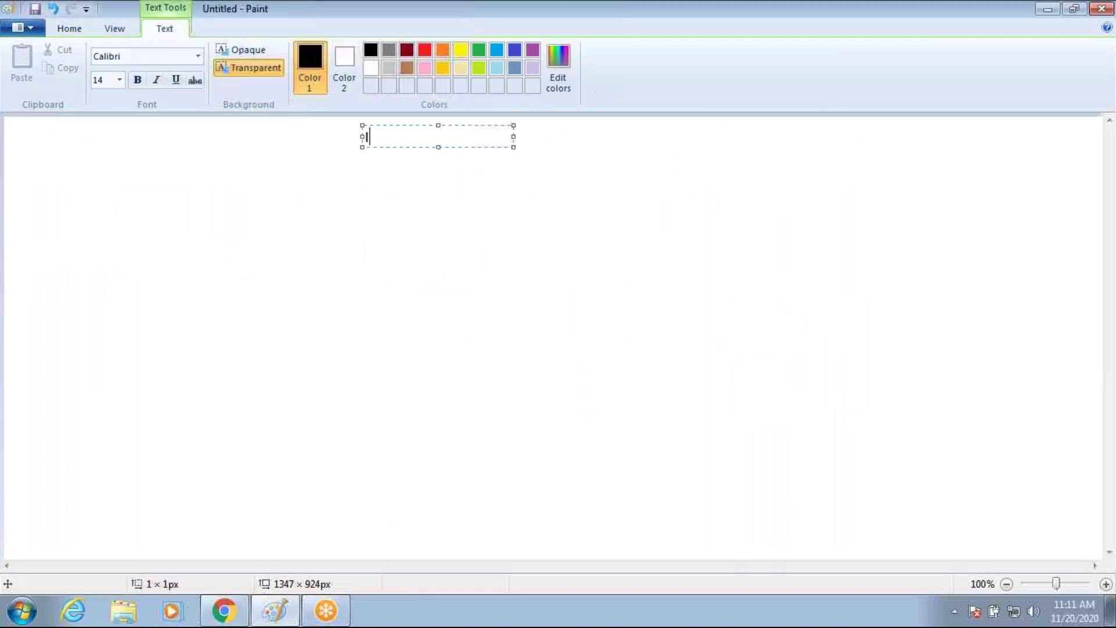
{"action": "left_click", "coordinate": [311, 51]}
{"action": "left_click_drag", "start_coordinate": [369, 155], "coordinate": [249, 211]}
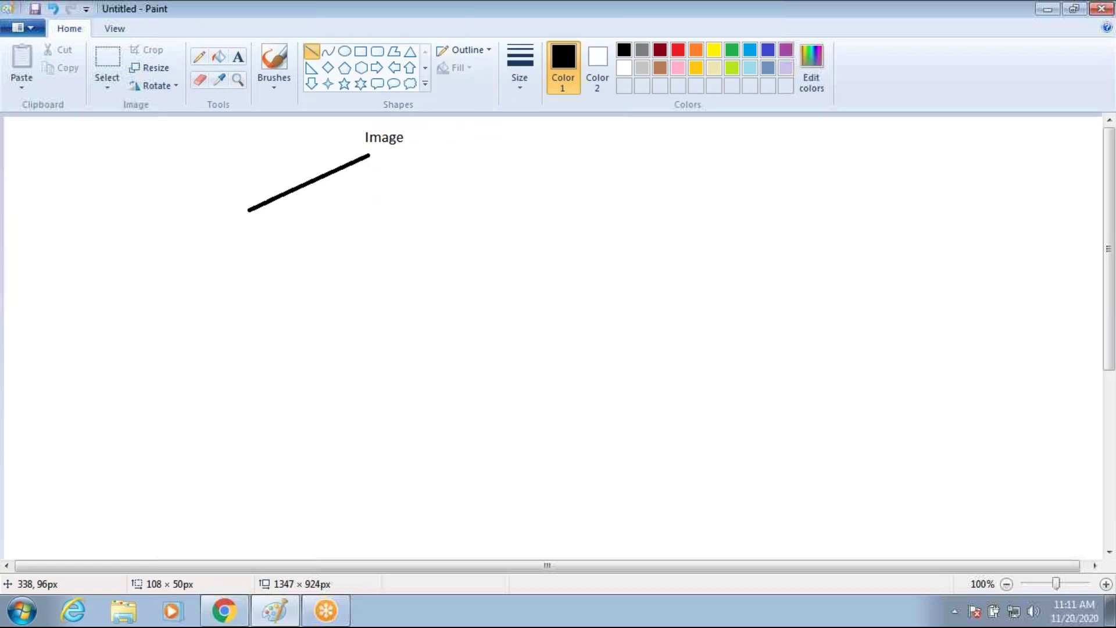
{"action": "left_click_drag", "start_coordinate": [372, 154], "coordinate": [466, 214]}
{"action": "left_click", "coordinate": [396, 310]}
Step: Label the left branch 'Default' with 'provide by Azure' on the line below
{"action": "left_click", "coordinate": [237, 57]}
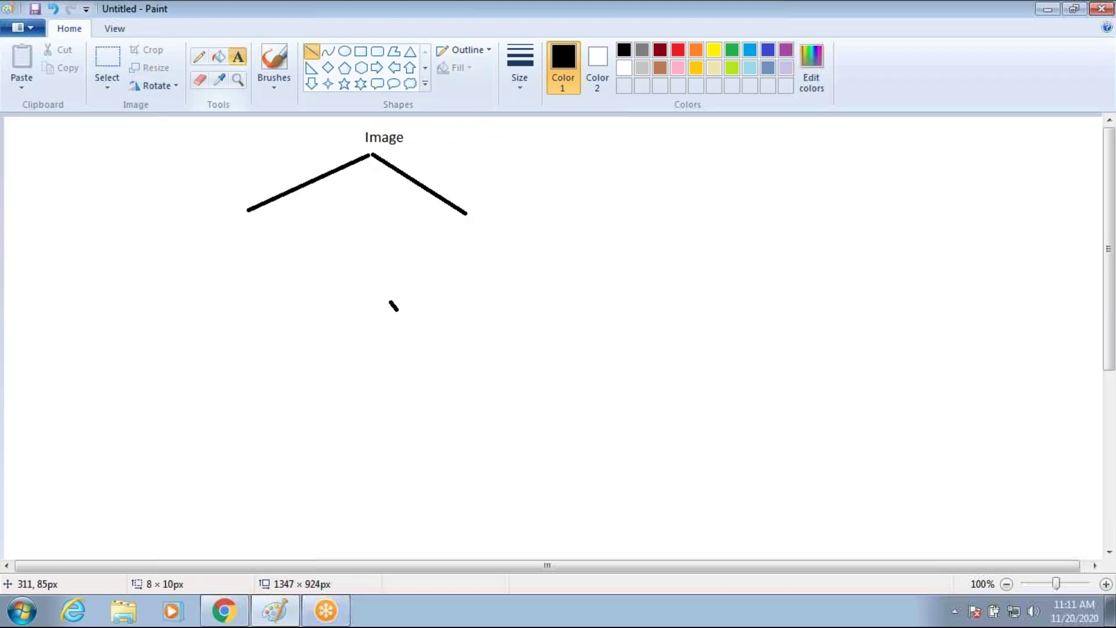
{"action": "left_click", "coordinate": [202, 229]}
{"action": "type", "text": "De"}
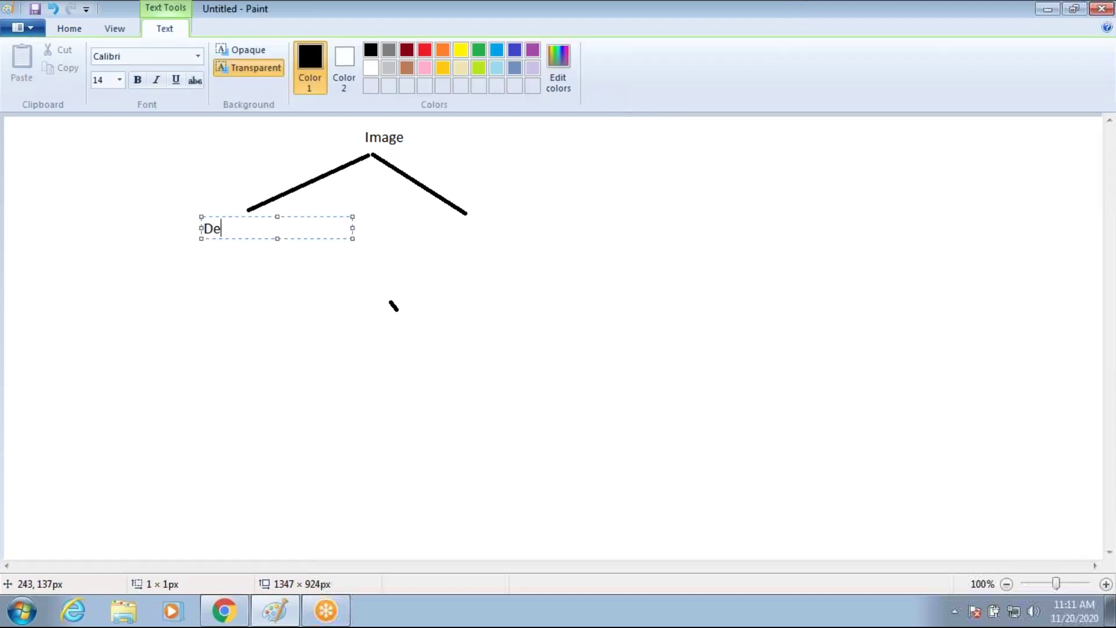
{"action": "type", "text": "fault"}
{"action": "key", "text": "Return"}
{"action": "key", "text": "Return"}
{"action": "type", "text": "p"}
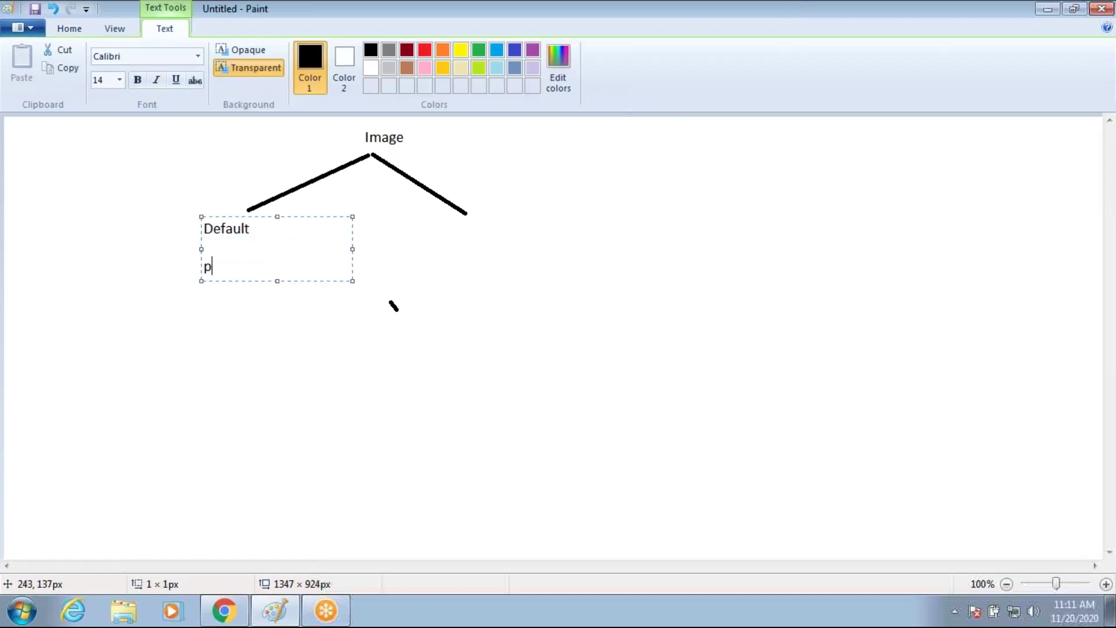
{"action": "type", "text": "rovide by Azure"}
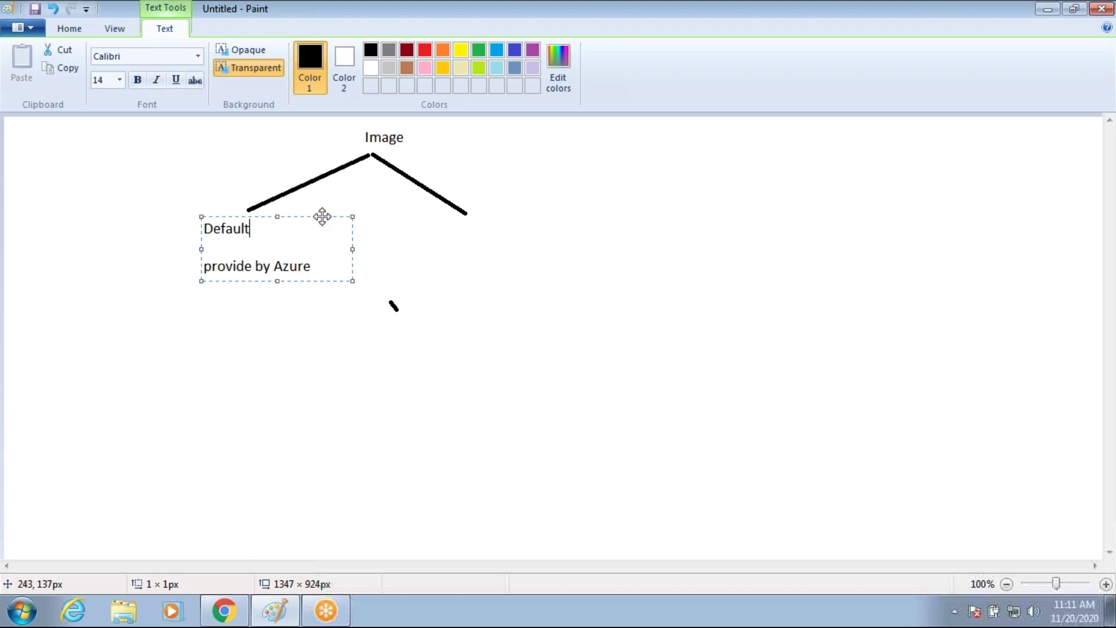
{"action": "left_click", "coordinate": [468, 228]}
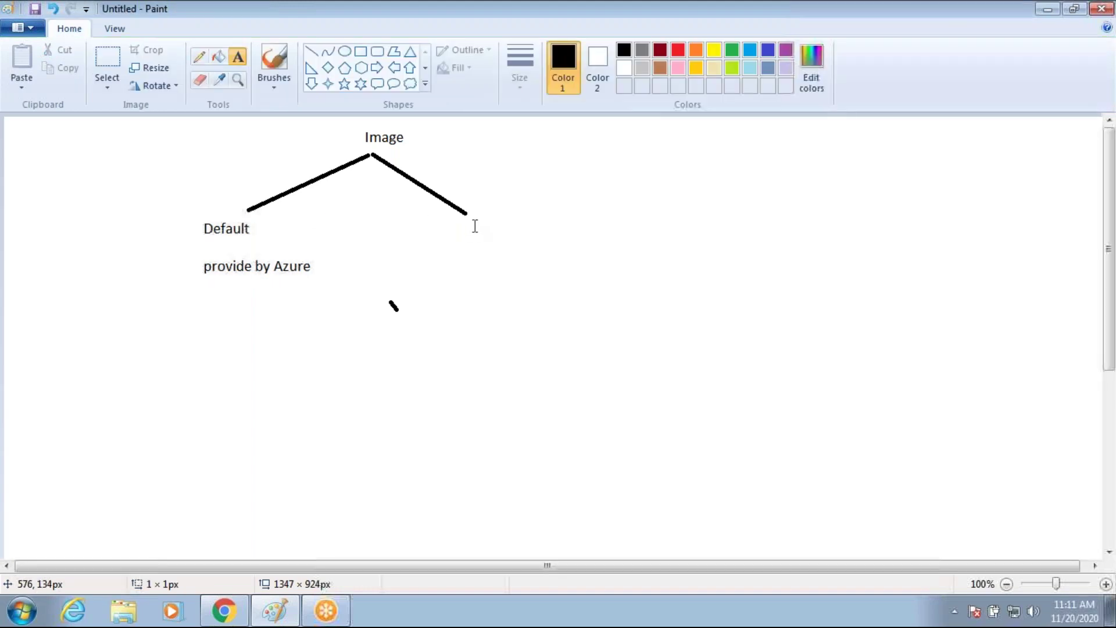
Step: Write 'Custom Image' with 'Create by user' beneath it at the right branch's end
{"action": "left_click", "coordinate": [475, 227]}
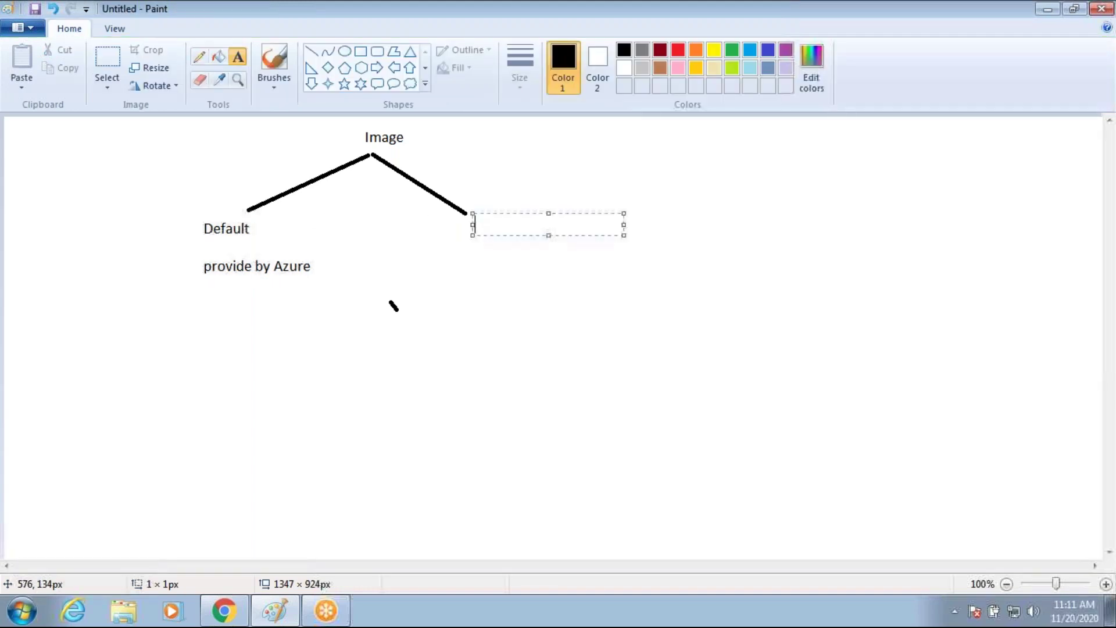
{"action": "type", "text": "Custom Image"}
{"action": "key", "text": "Return"}
{"action": "type", "text": "Create by user"}
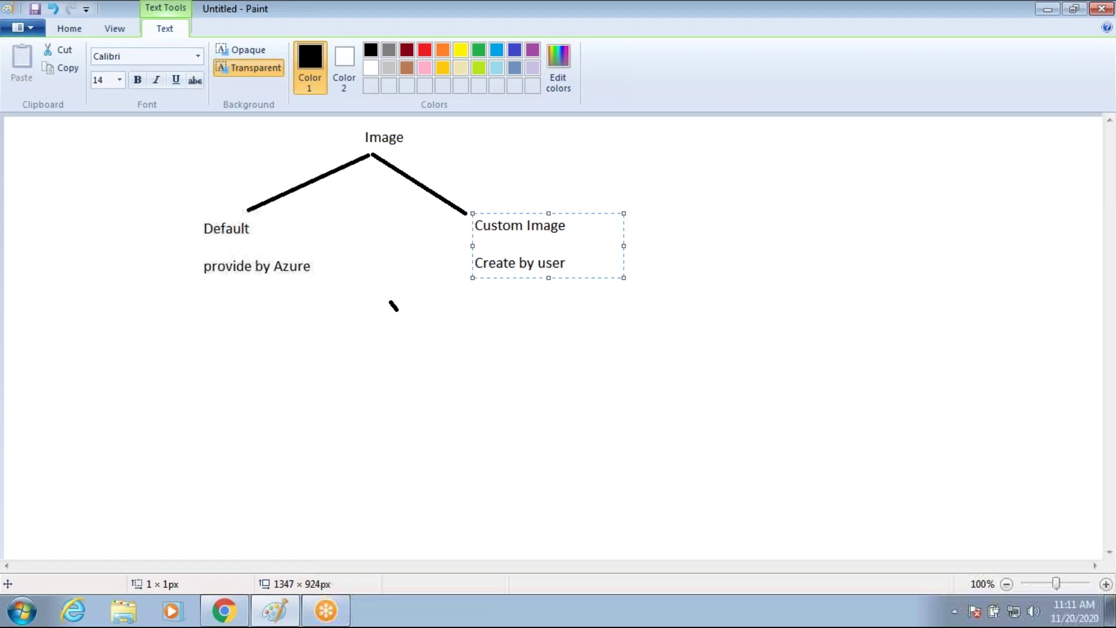
{"action": "left_click", "coordinate": [366, 297]}
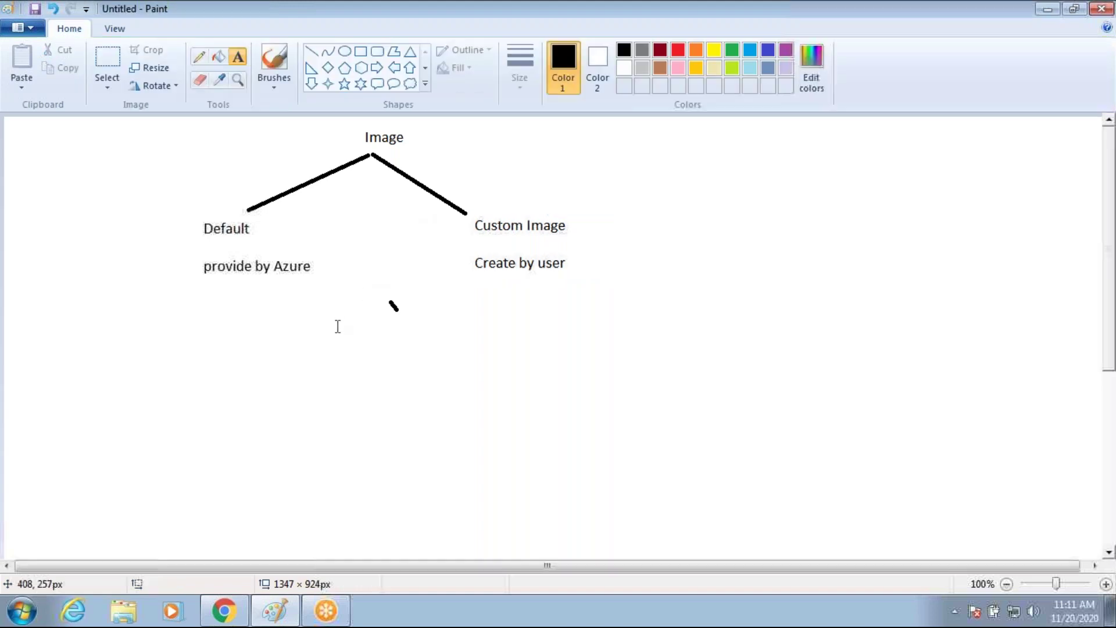
Step: Draw a rounded box below Default with a down arrow into it from 'provide by Azure'
{"action": "left_click", "coordinate": [377, 51]}
{"action": "left_click_drag", "start_coordinate": [164, 307], "coordinate": [347, 528]}
{"action": "left_click", "coordinate": [312, 84]}
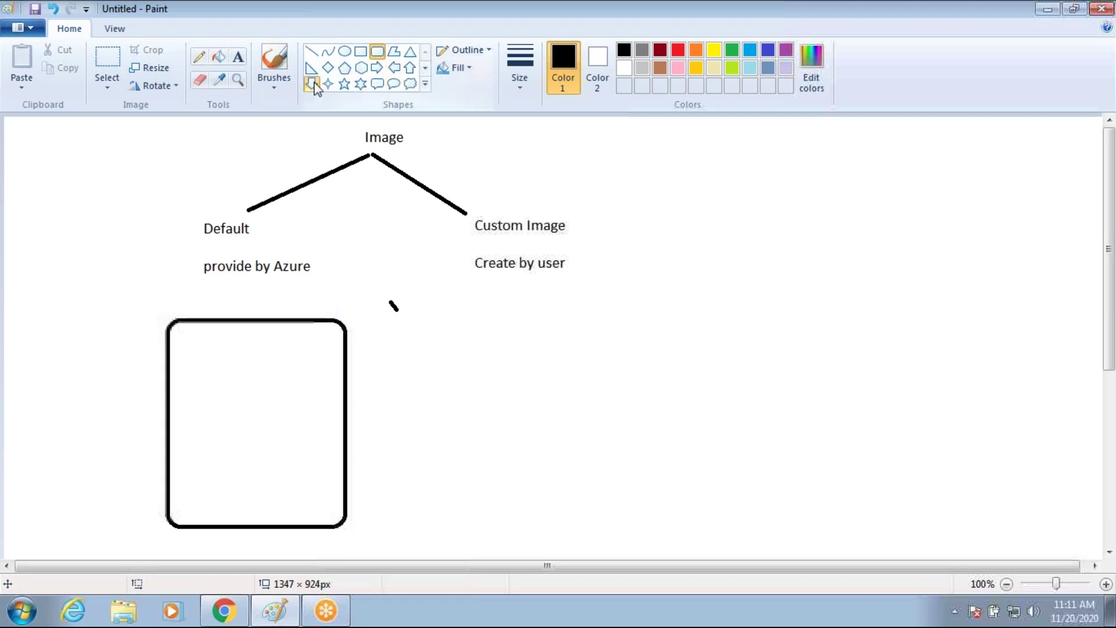
{"action": "left_click_drag", "start_coordinate": [241, 278], "coordinate": [224, 314]}
{"action": "left_click", "coordinate": [374, 282]}
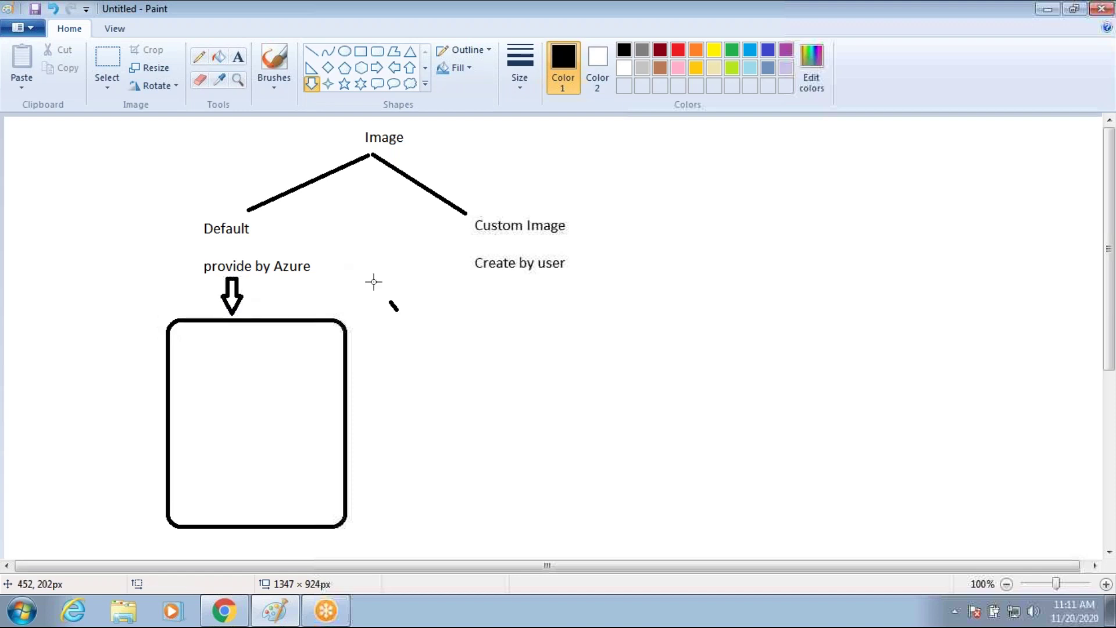
Step: List ms-office, vlc, other os, data and 1 hr inside the rounded box
{"action": "left_click", "coordinate": [236, 58]}
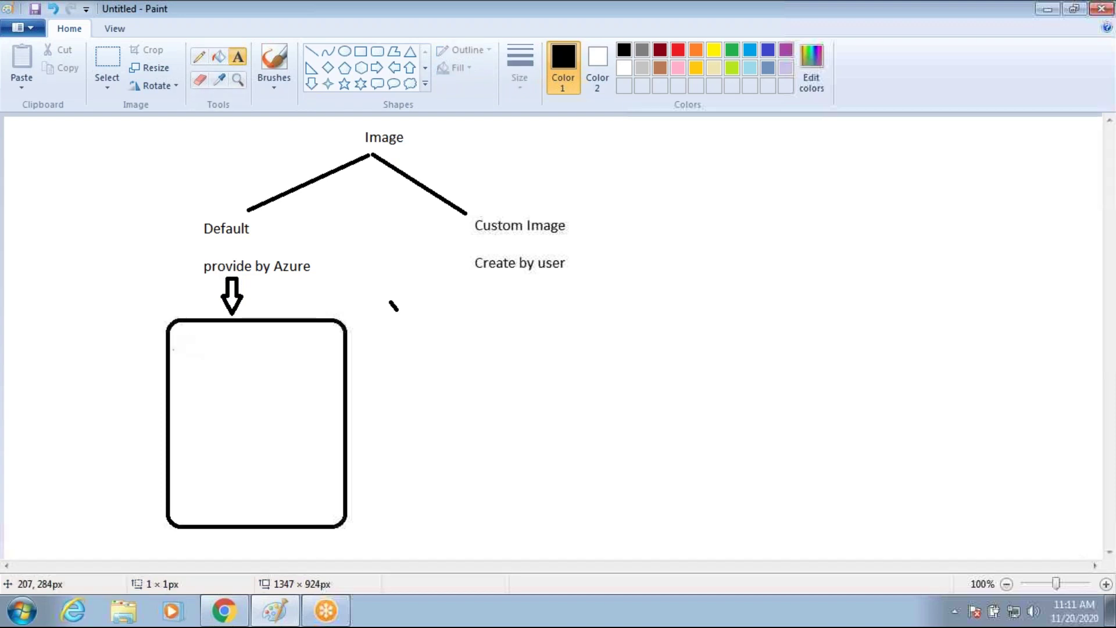
{"action": "left_click", "coordinate": [170, 336]}
{"action": "type", "text": "ms-"}
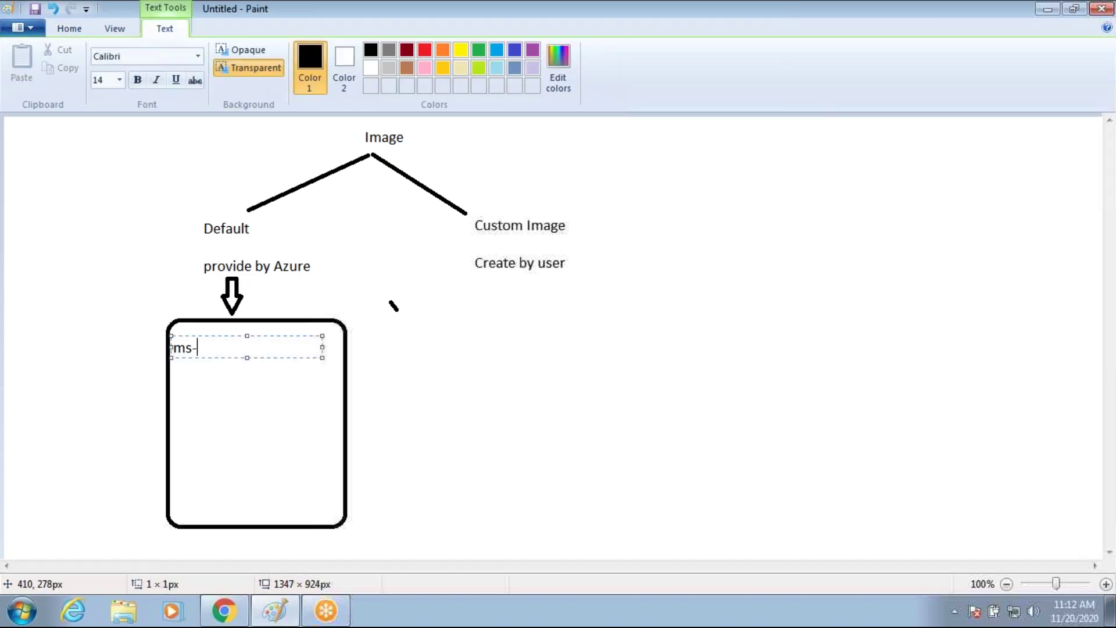
{"action": "type", "text": "office"}
{"action": "key", "text": "Return"}
{"action": "type", "text": "vlc"}
{"action": "key", "text": "Return"}
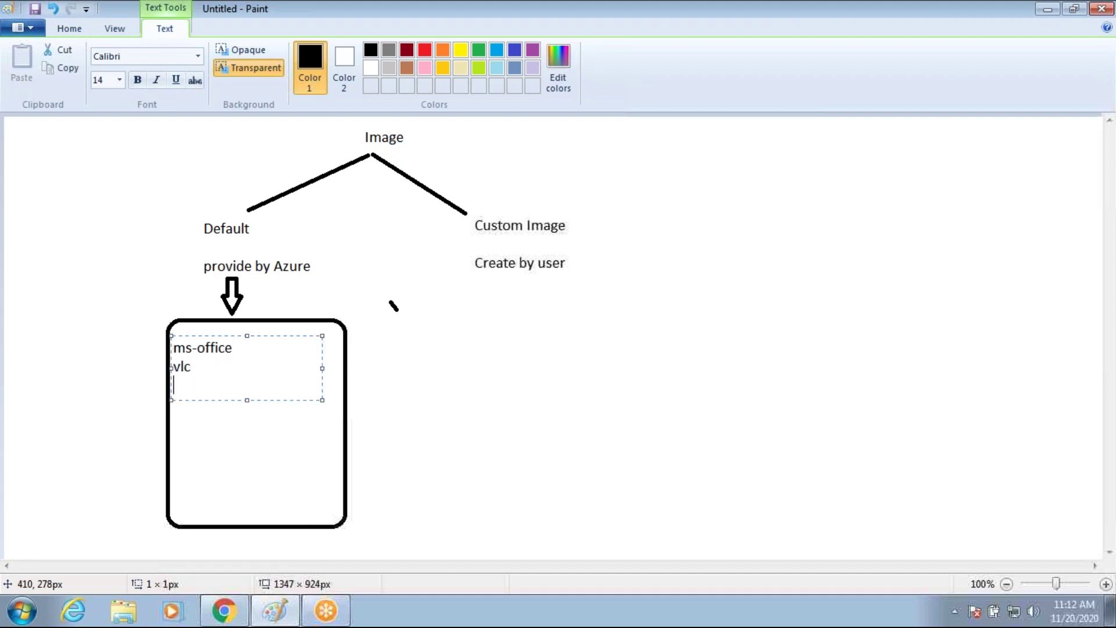
{"action": "type", "text": "other os"}
{"action": "key", "text": "Return"}
{"action": "type", "text": "data"}
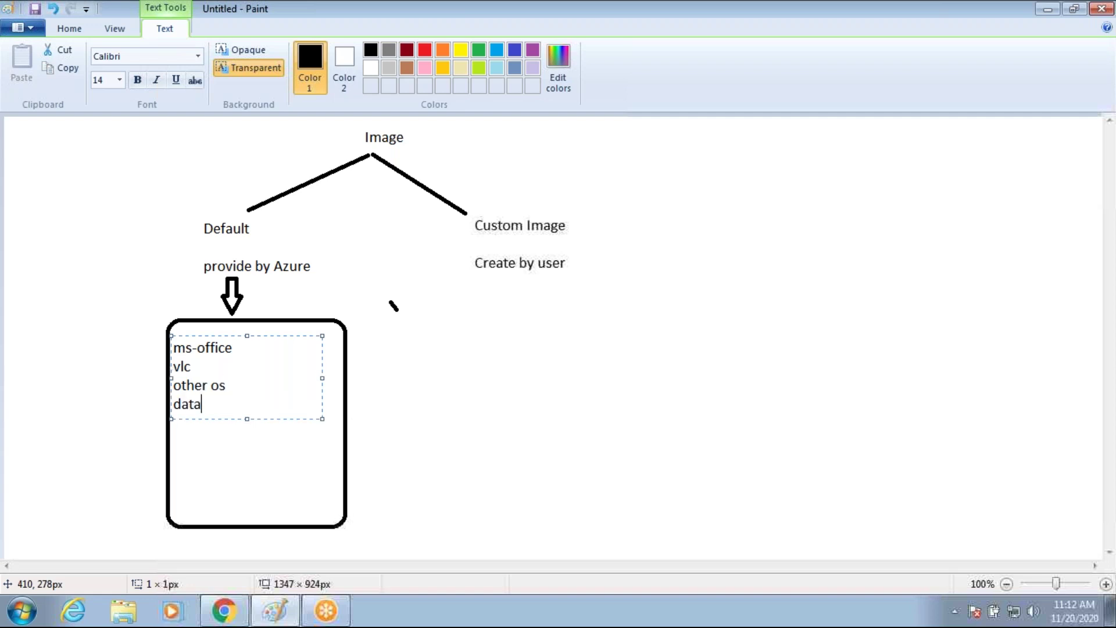
{"action": "key", "text": "Return"}
{"action": "key", "text": "Return"}
{"action": "key", "text": "Return"}
{"action": "type", "text": "1 hr"}
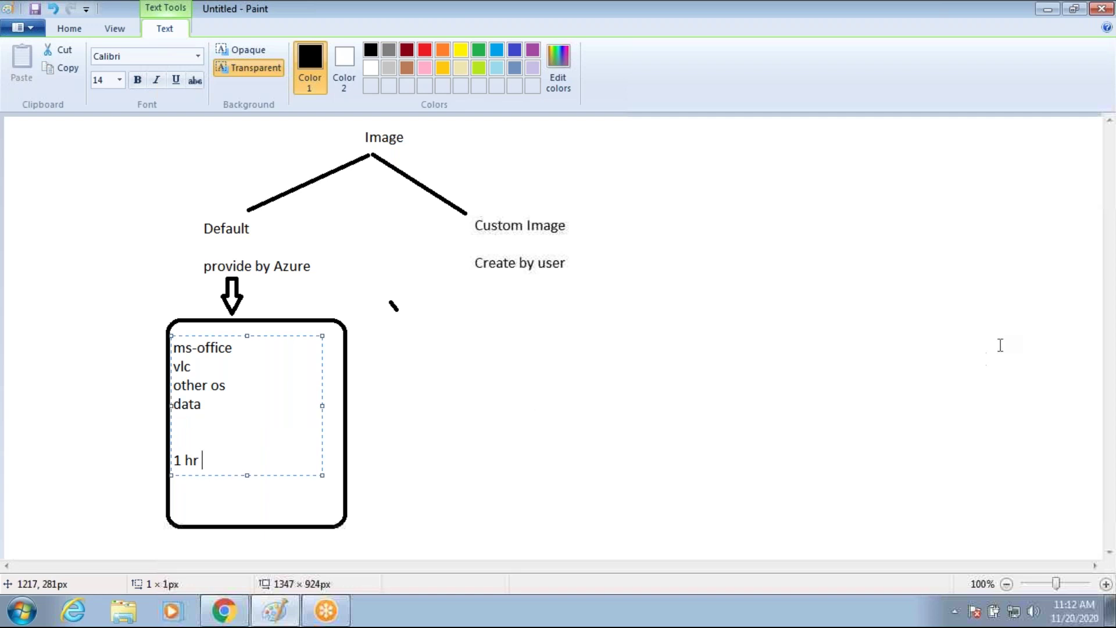
{"action": "left_click", "coordinate": [803, 190]}
Step: Add '50 server' at the canvas top right and switch the colour to red
{"action": "left_click", "coordinate": [800, 142]}
{"action": "left_click", "coordinate": [798, 131]}
{"action": "type", "text": "50 server"}
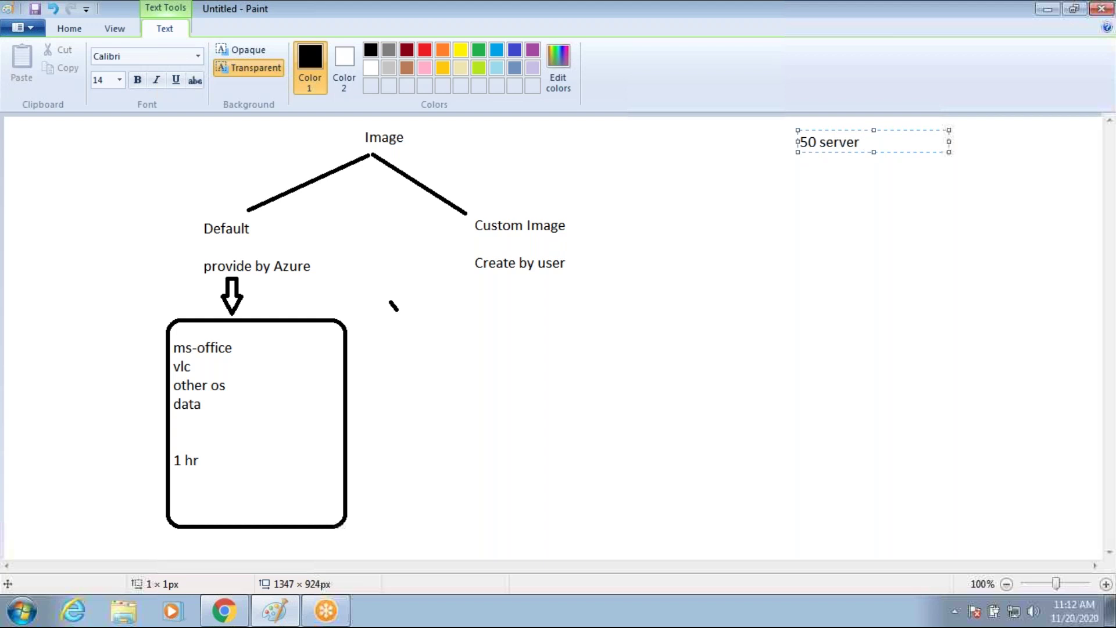
{"action": "left_click", "coordinate": [389, 274]}
{"action": "left_click", "coordinate": [677, 50]}
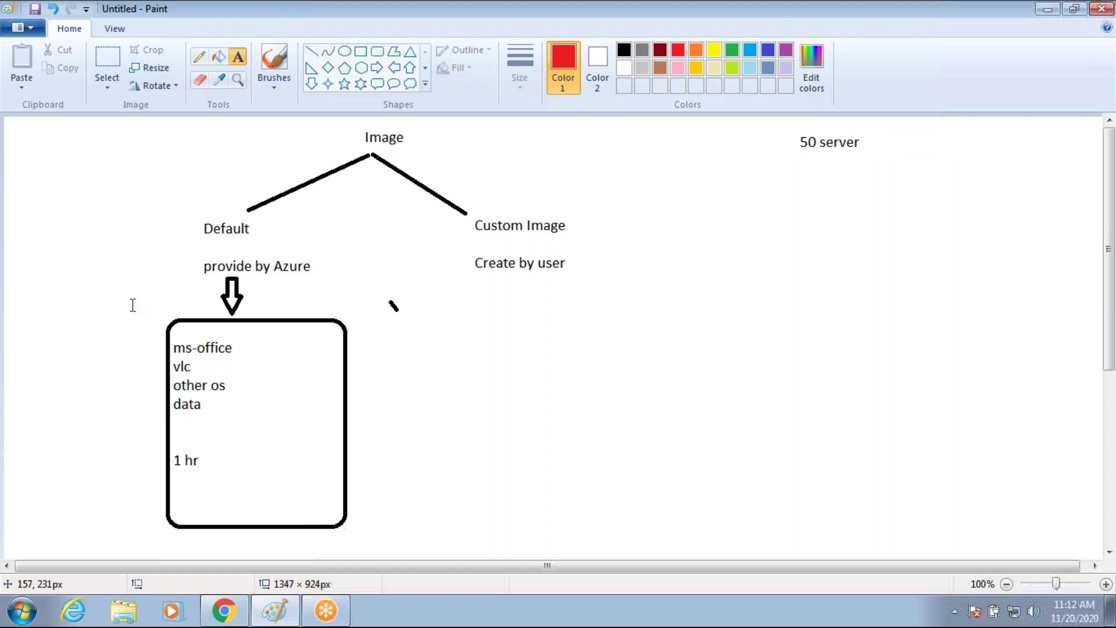
Step: Draw a red rounded frame around the black box and a red arrow pointing right
{"action": "left_click", "coordinate": [378, 52]}
{"action": "left_click_drag", "start_coordinate": [150, 301], "coordinate": [363, 551]}
{"action": "left_click", "coordinate": [431, 411]}
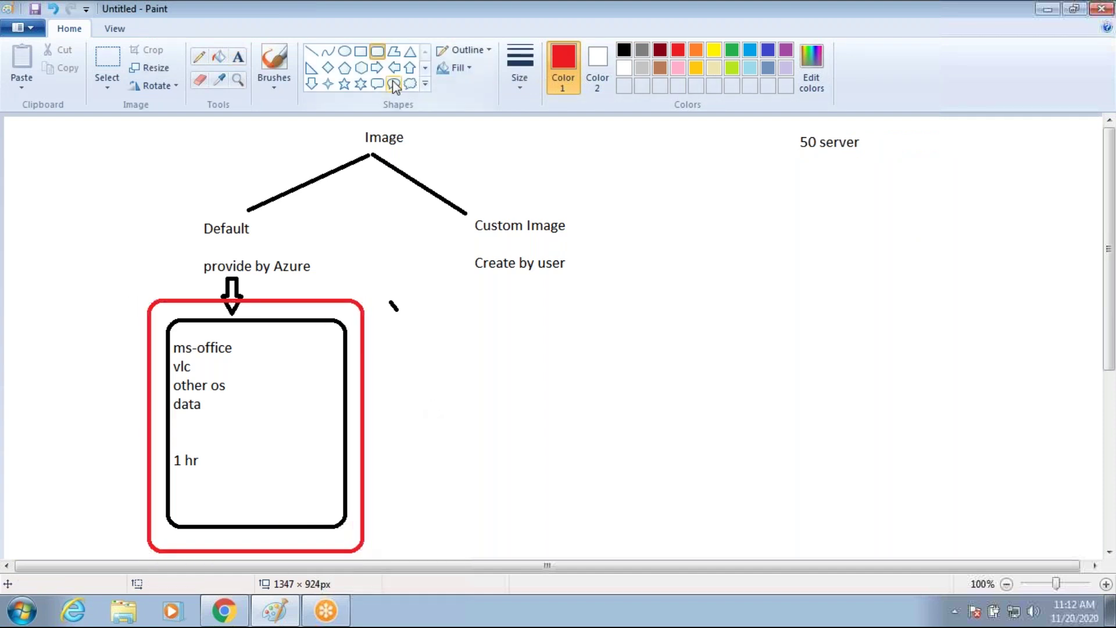
{"action": "left_click", "coordinate": [377, 67]}
{"action": "left_click_drag", "start_coordinate": [364, 360], "coordinate": [481, 379]}
{"action": "left_click", "coordinate": [558, 531]}
Step: Write 'Vm1-custam-image' at the arrow tip and frame it in a red rounded box
{"action": "left_click", "coordinate": [238, 56]}
{"action": "left_click", "coordinate": [492, 365]}
{"action": "type", "text": "Vm1-custam-"}
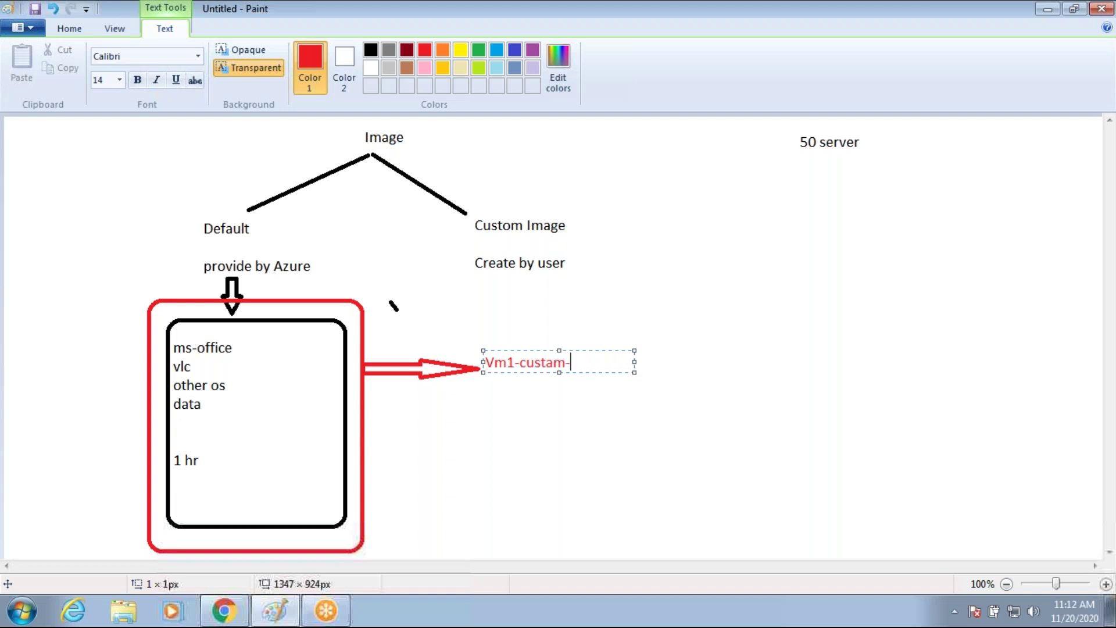
{"action": "type", "text": "image"}
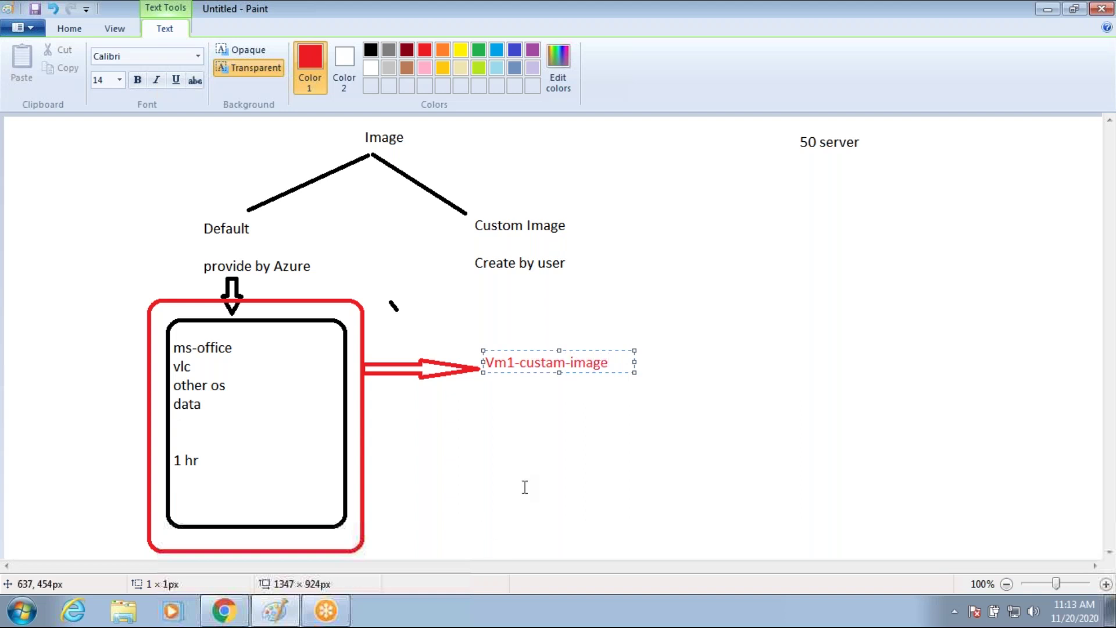
{"action": "left_click", "coordinate": [516, 425]}
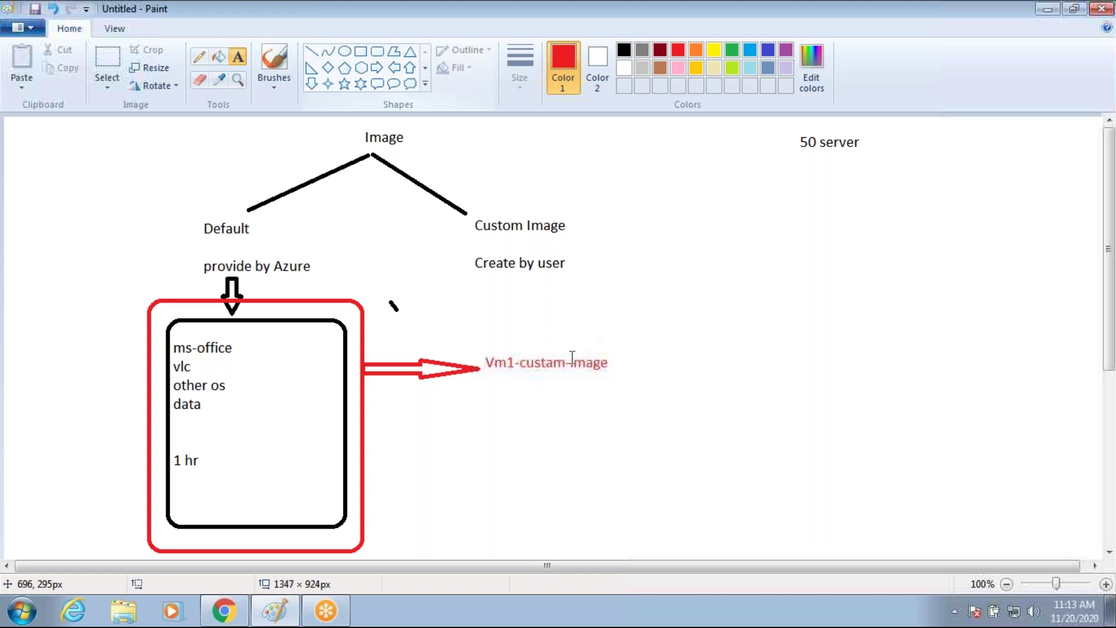
{"action": "left_click_drag", "start_coordinate": [468, 328], "coordinate": [626, 394]}
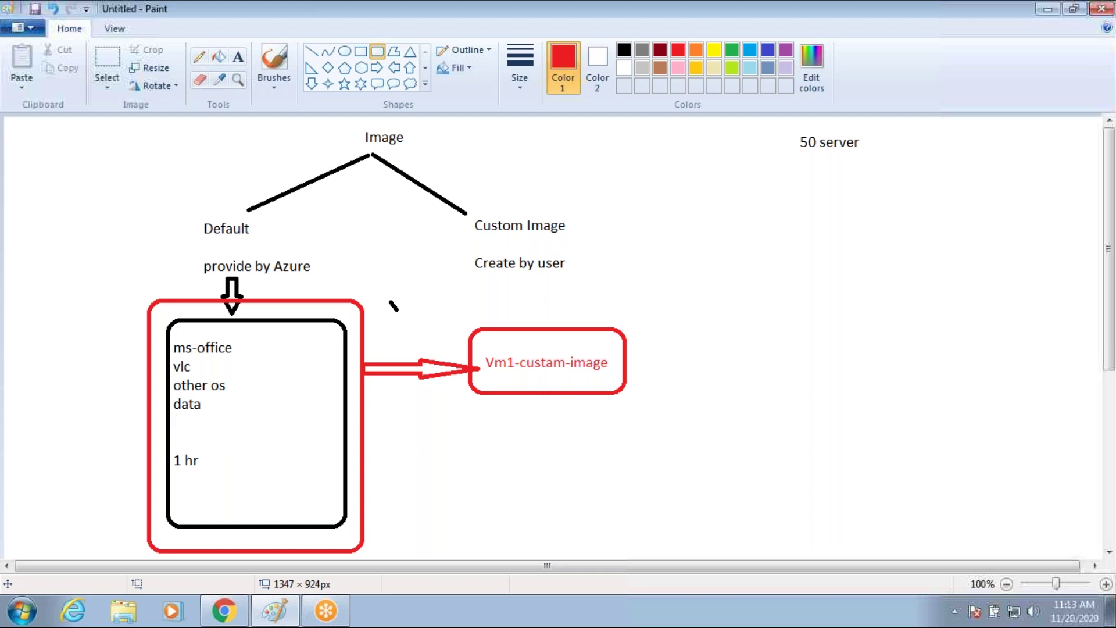
Step: Draw a red rounded callout on the right with a red arrow from the Vm1-custam-image box
{"action": "left_click", "coordinate": [377, 83]}
{"action": "left_click_drag", "start_coordinate": [800, 294], "coordinate": [941, 515]}
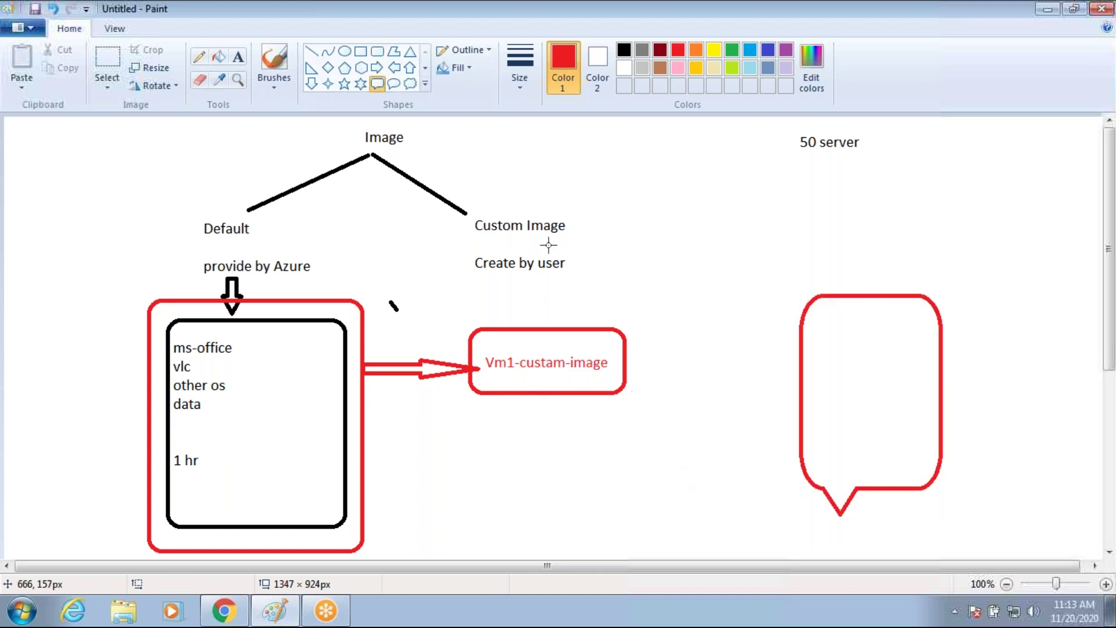
{"action": "left_click", "coordinate": [377, 67]}
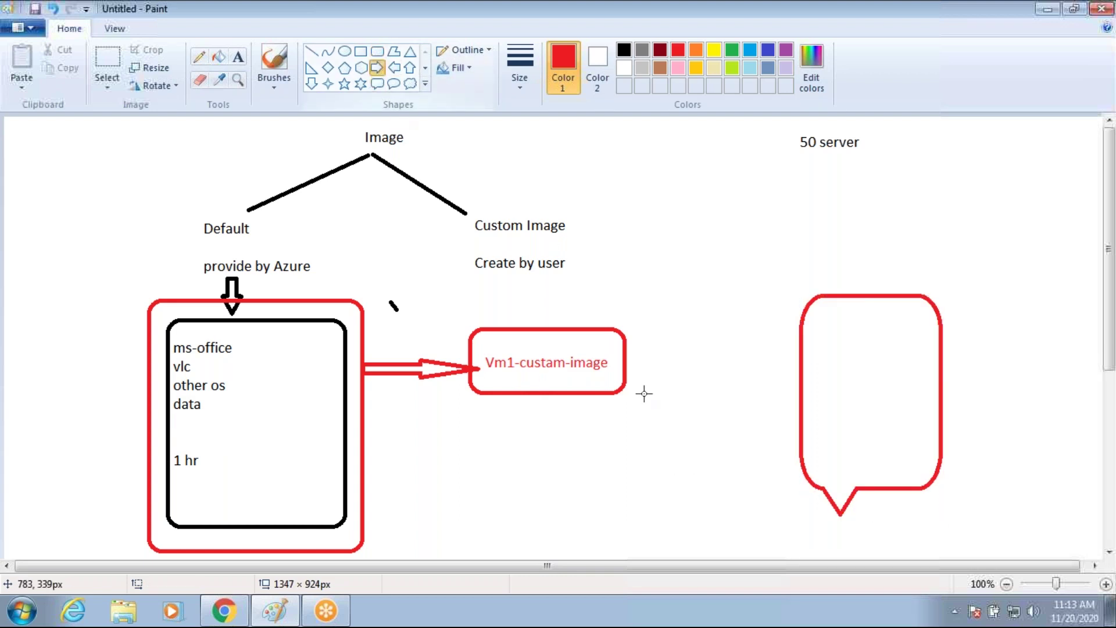
{"action": "left_click_drag", "start_coordinate": [626, 349], "coordinate": [805, 377]}
{"action": "left_click", "coordinate": [855, 372]}
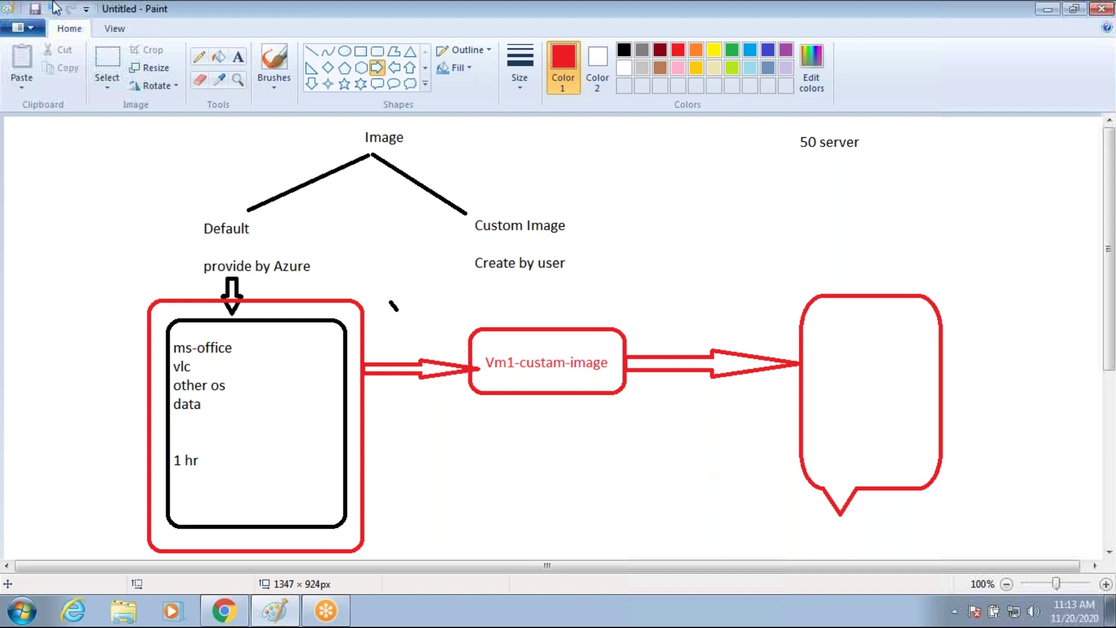
Step: Add the lines 'web server', 'install IIS role' and 'Create Web site' beside data
{"action": "left_click", "coordinate": [238, 57]}
{"action": "left_click", "coordinate": [226, 392]}
{"action": "type", "text": "web server"}
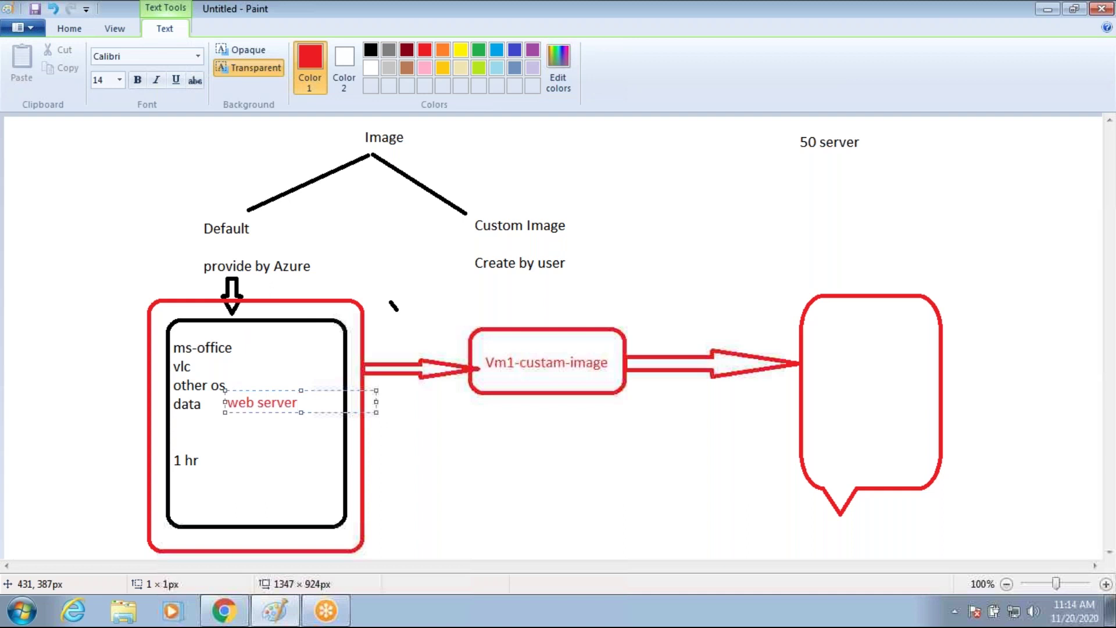
{"action": "key", "text": "Return"}
{"action": "key", "text": "Return"}
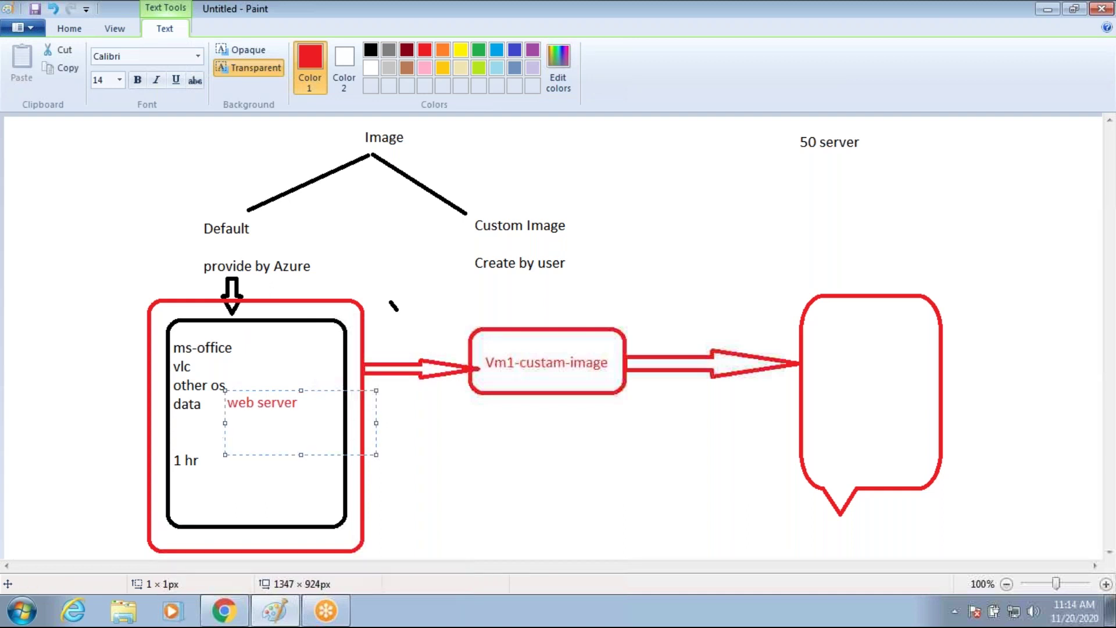
{"action": "type", "text": "install IIS role"}
{"action": "key", "text": "Return"}
{"action": "type", "text": "C"}
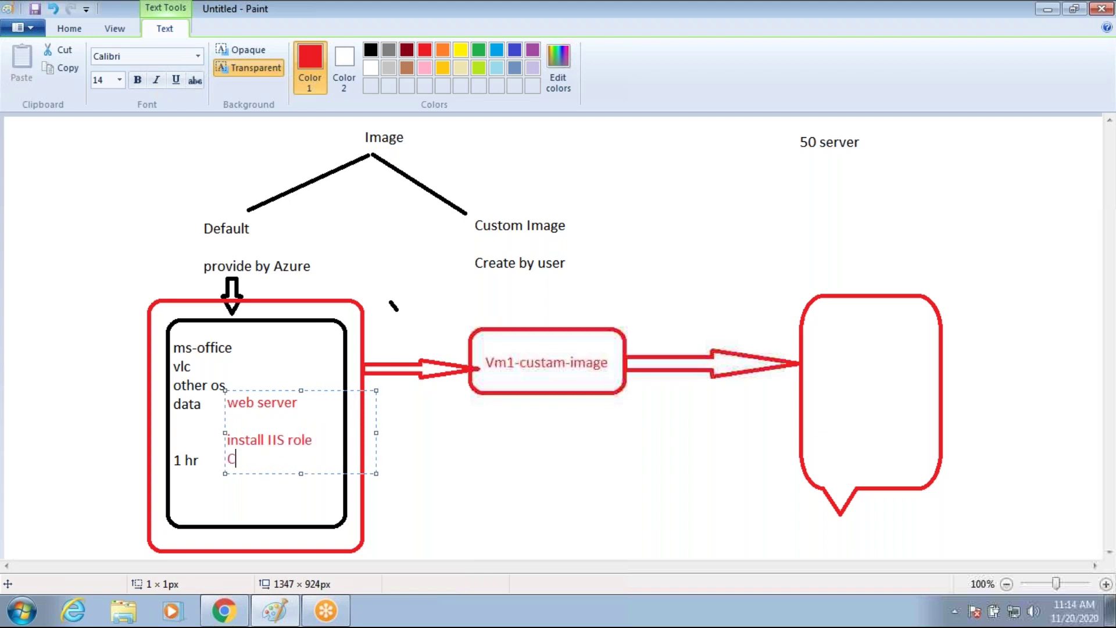
{"action": "type", "text": "reate Web site"}
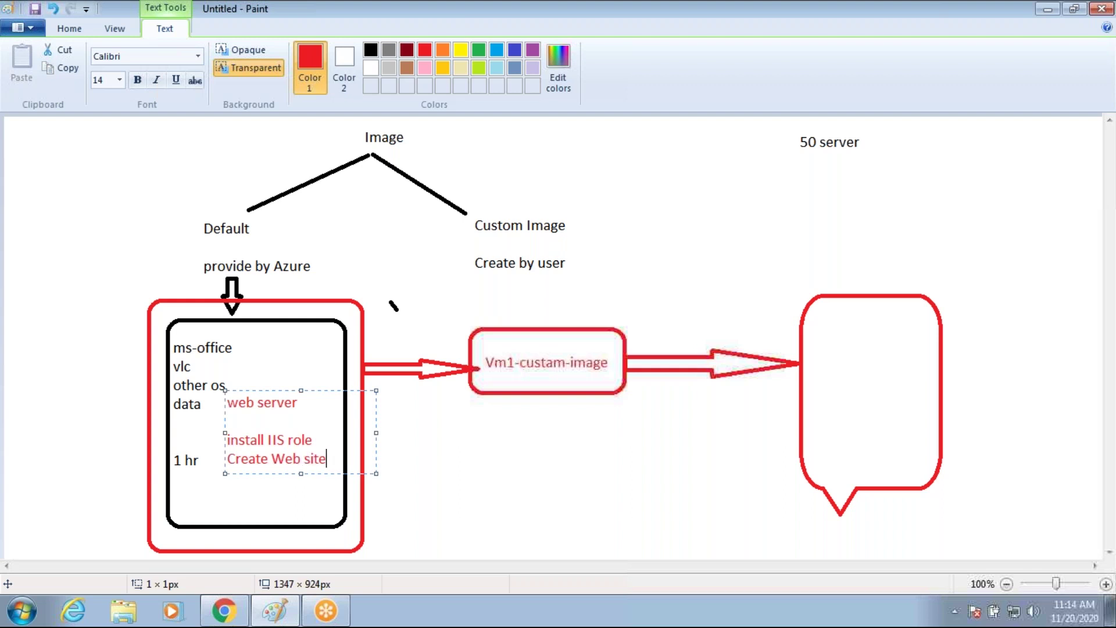
{"action": "left_click", "coordinate": [742, 256]}
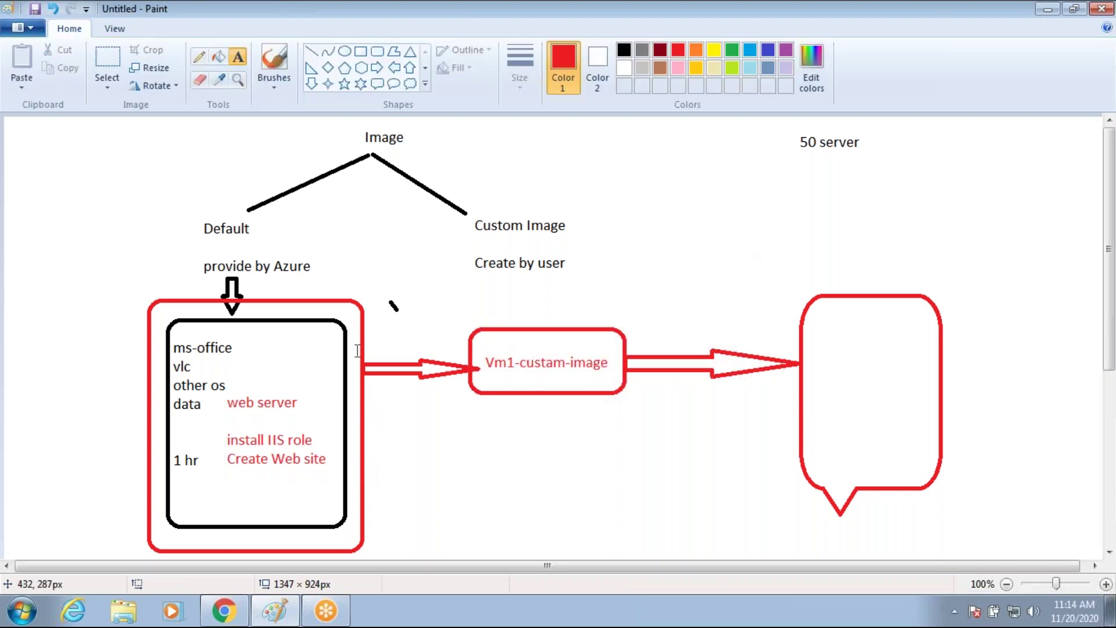
Step: Draw a second red arrow to a 'Create Image' label, followed by another short arrow
{"action": "left_click", "coordinate": [376, 71]}
{"action": "left_click_drag", "start_coordinate": [363, 422], "coordinate": [480, 452]}
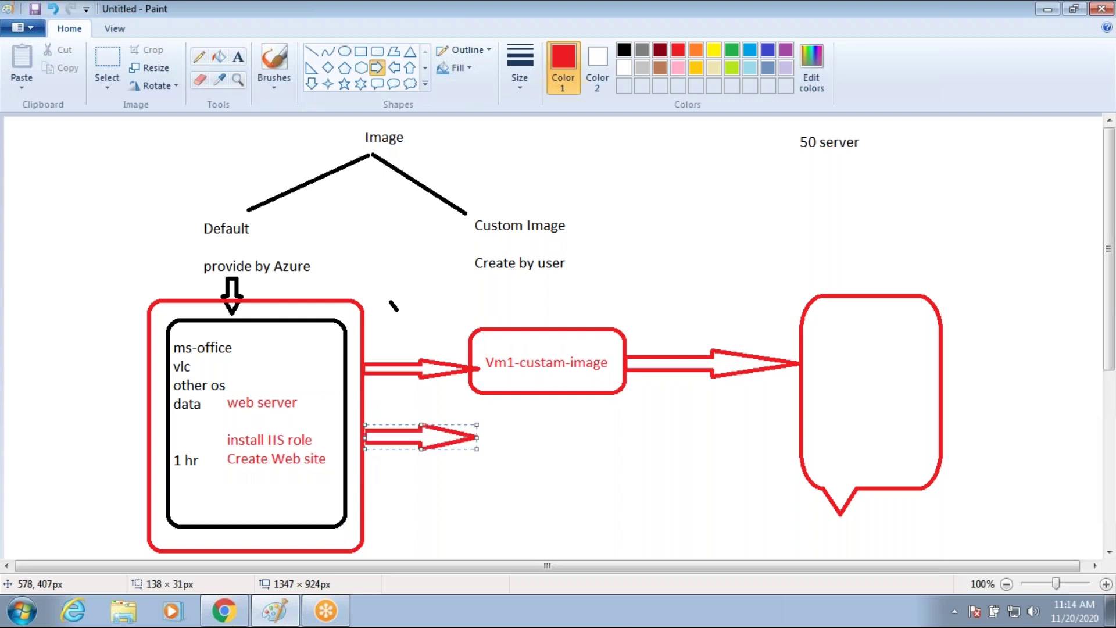
{"action": "left_click", "coordinate": [238, 57]}
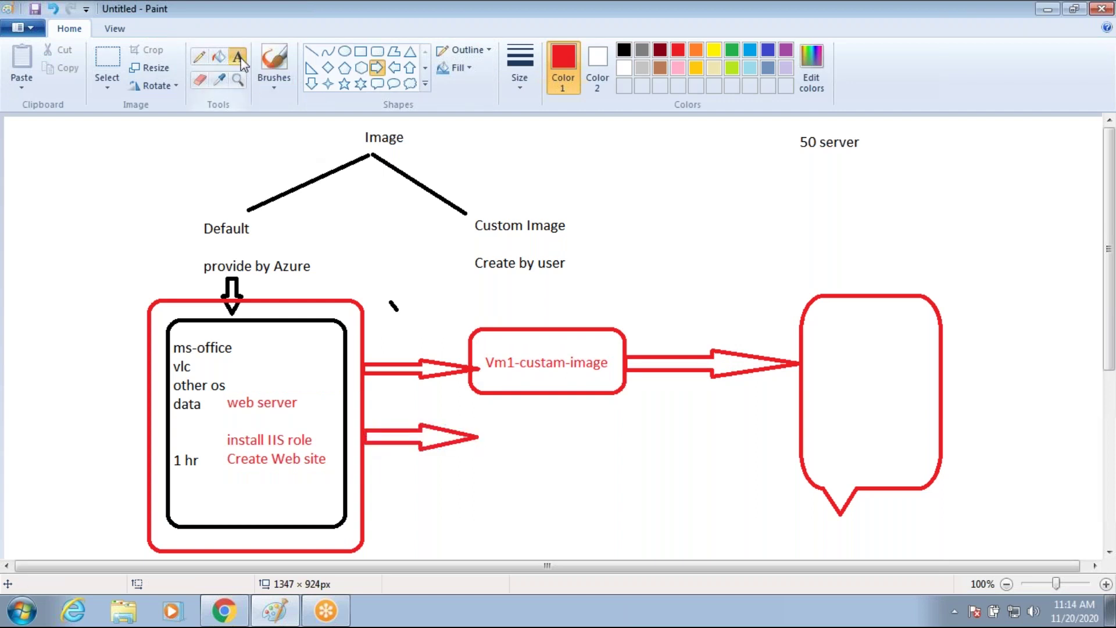
{"action": "left_click", "coordinate": [487, 426]}
{"action": "type", "text": "Cr"}
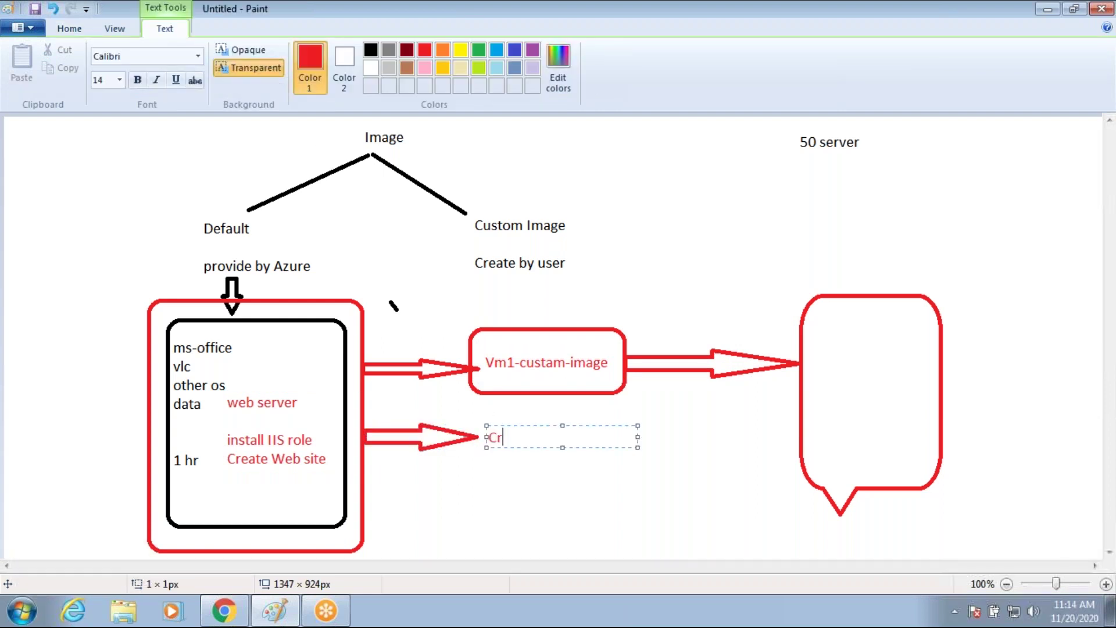
{"action": "type", "text": "eate Image"}
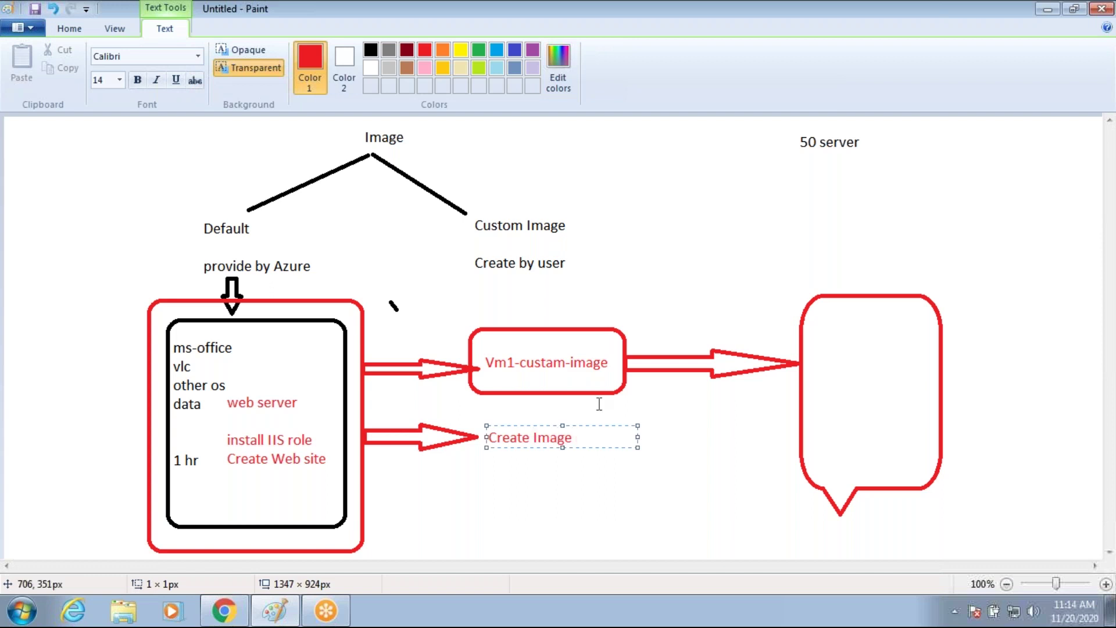
{"action": "left_click", "coordinate": [606, 448]}
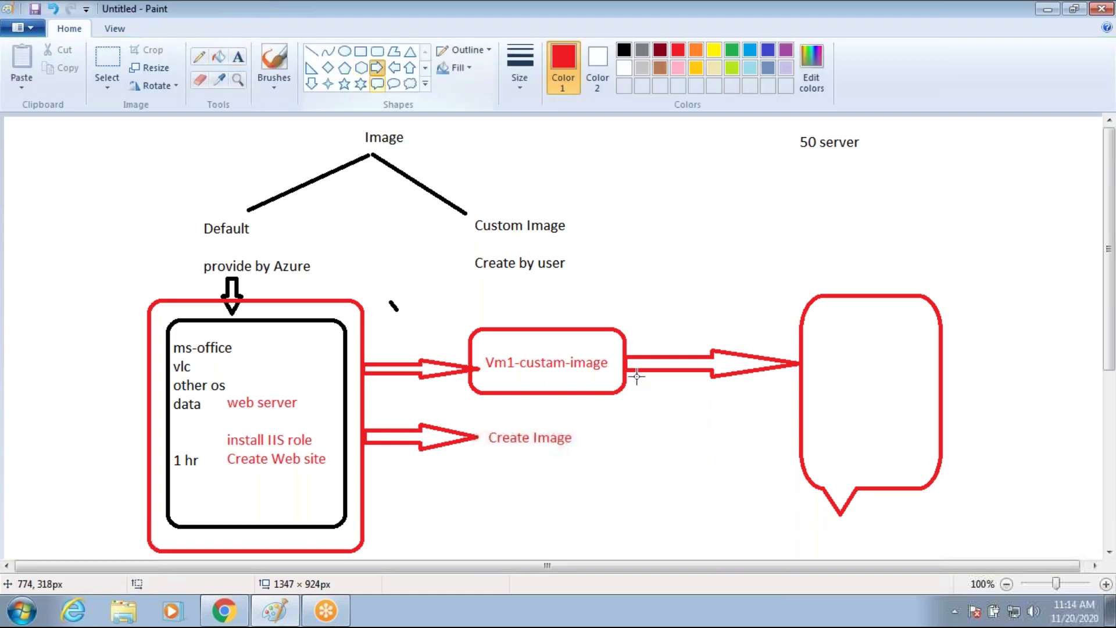
{"action": "left_click_drag", "start_coordinate": [576, 429], "coordinate": [672, 449]}
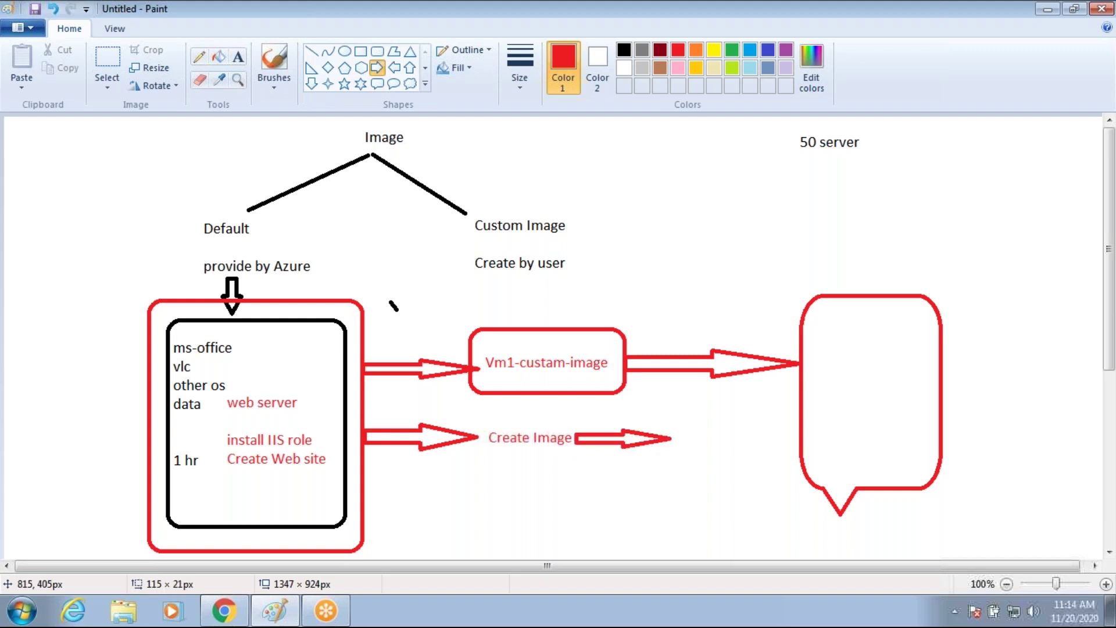
{"action": "left_click", "coordinate": [238, 57]}
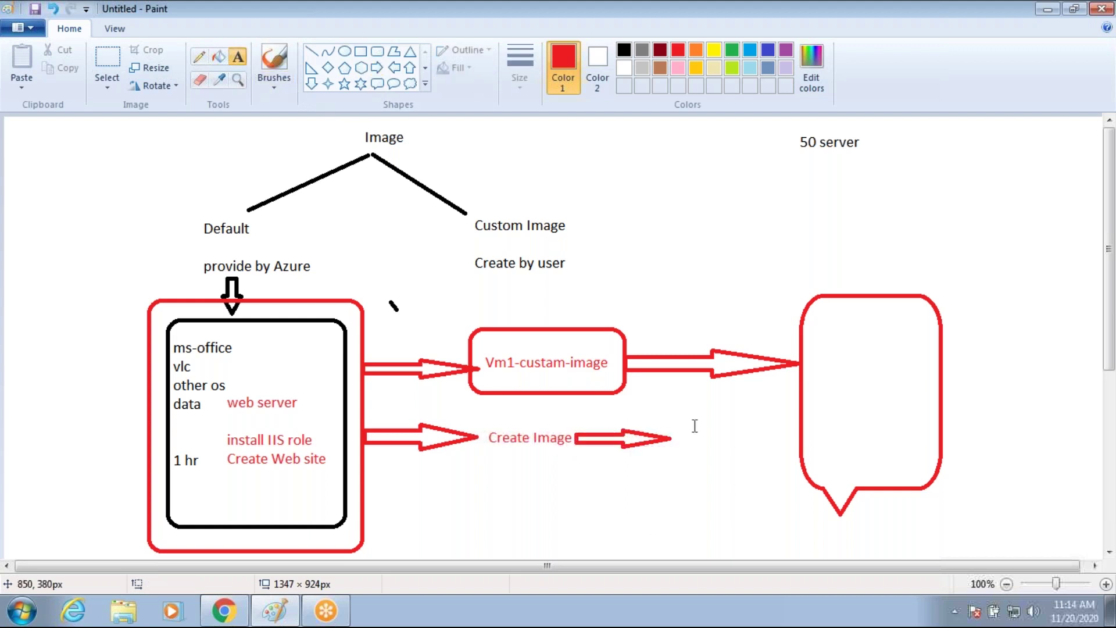
{"action": "left_click", "coordinate": [684, 420]}
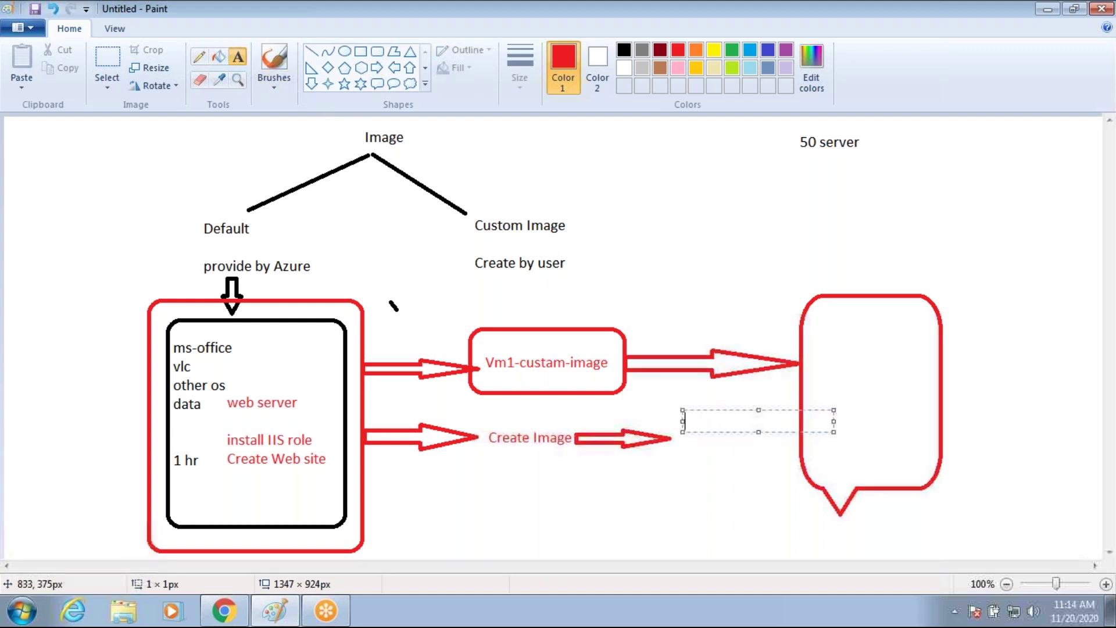
Step: Label the short arrow's tip 'create vm via custom image' in red
{"action": "type", "text": "create vm via c"}
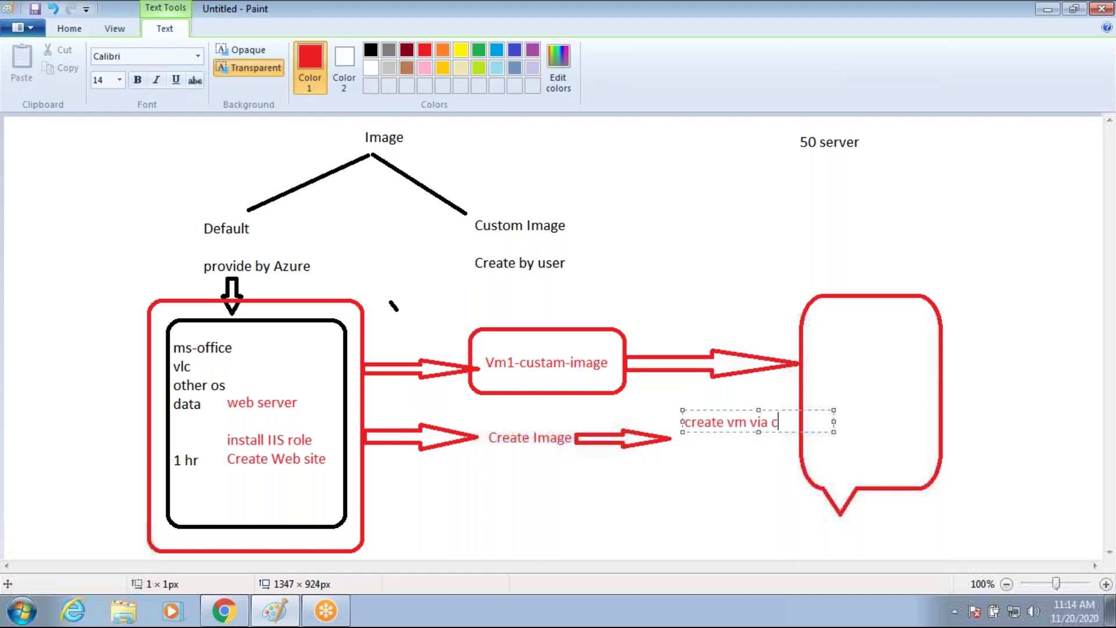
{"action": "type", "text": "ustom image"}
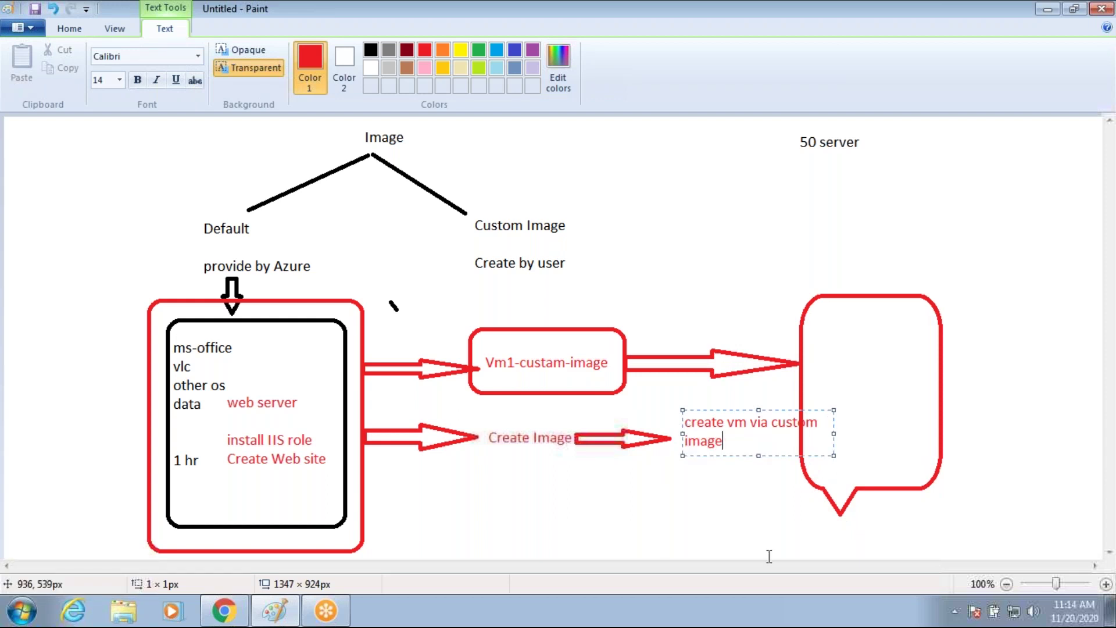
{"action": "left_click", "coordinate": [742, 510]}
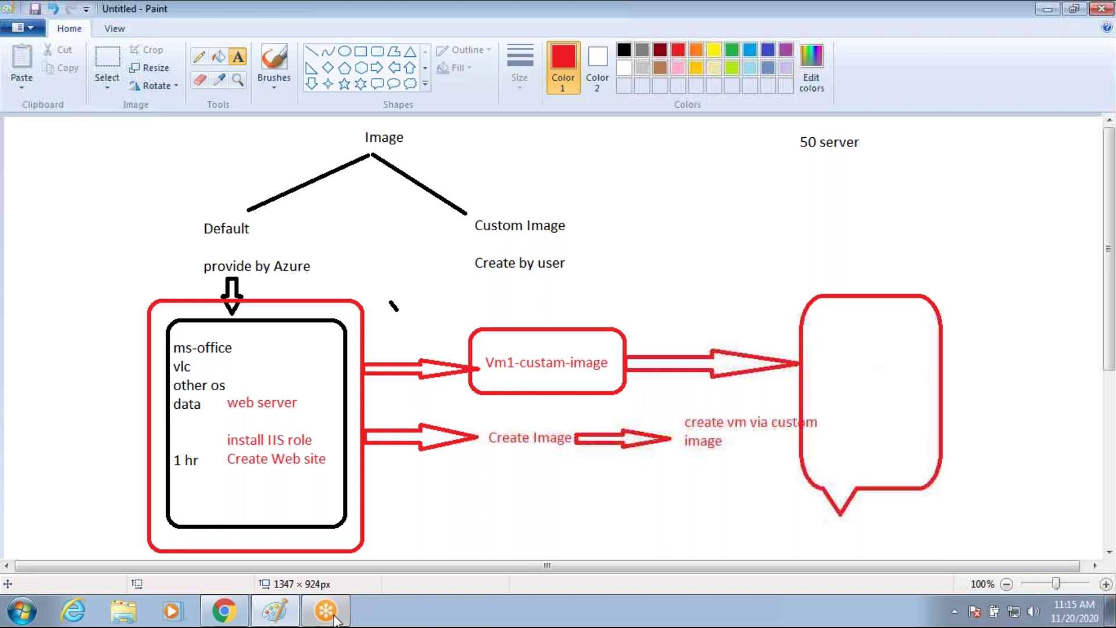
Step: Return to the Azure portal and open VM1 from Home > Virtual machines
{"action": "left_click", "coordinate": [247, 611]}
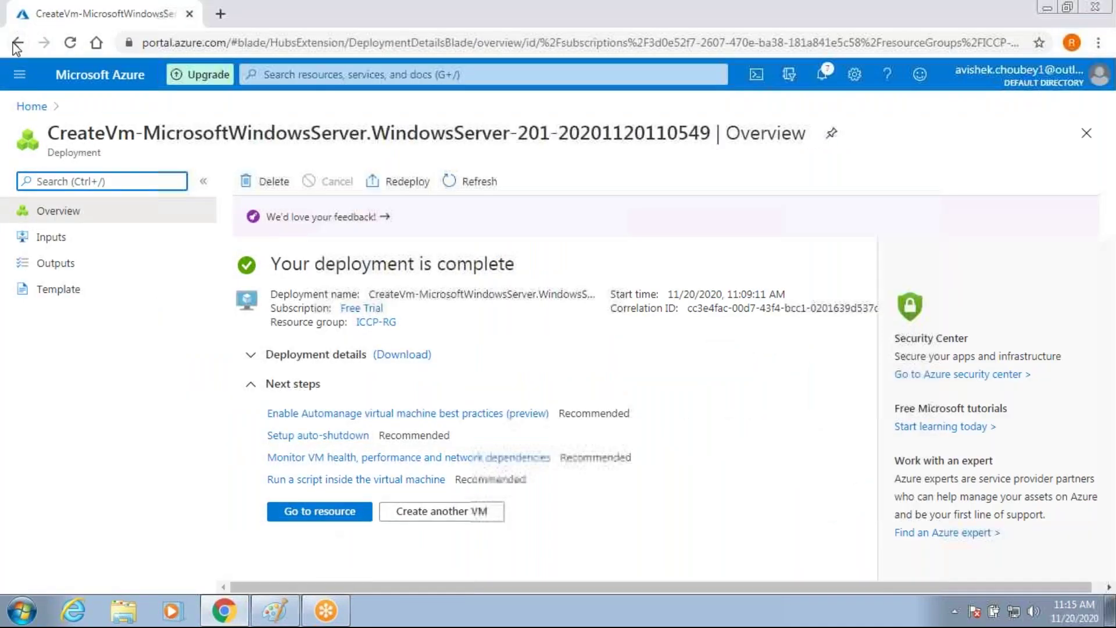
{"action": "left_click", "coordinate": [20, 75]}
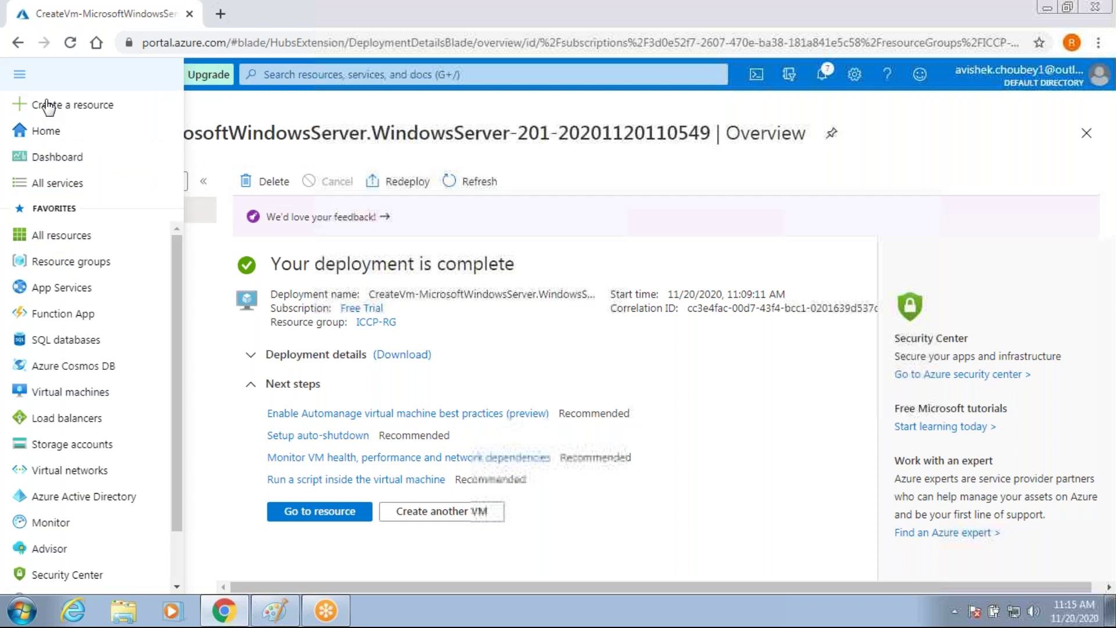
{"action": "left_click", "coordinate": [46, 130]}
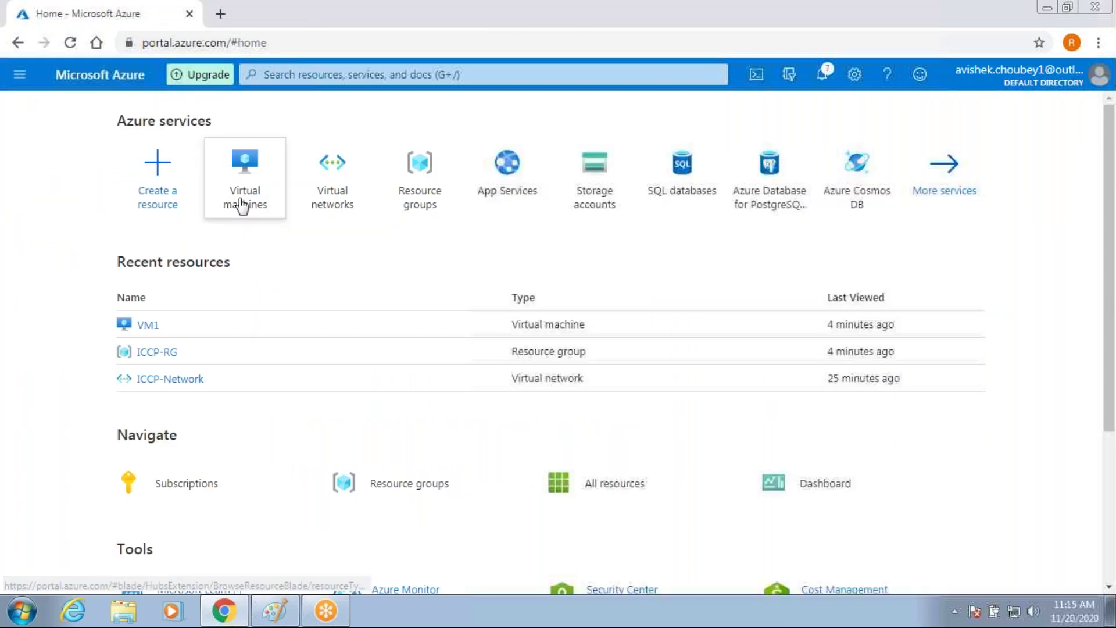
{"action": "left_click", "coordinate": [242, 205]}
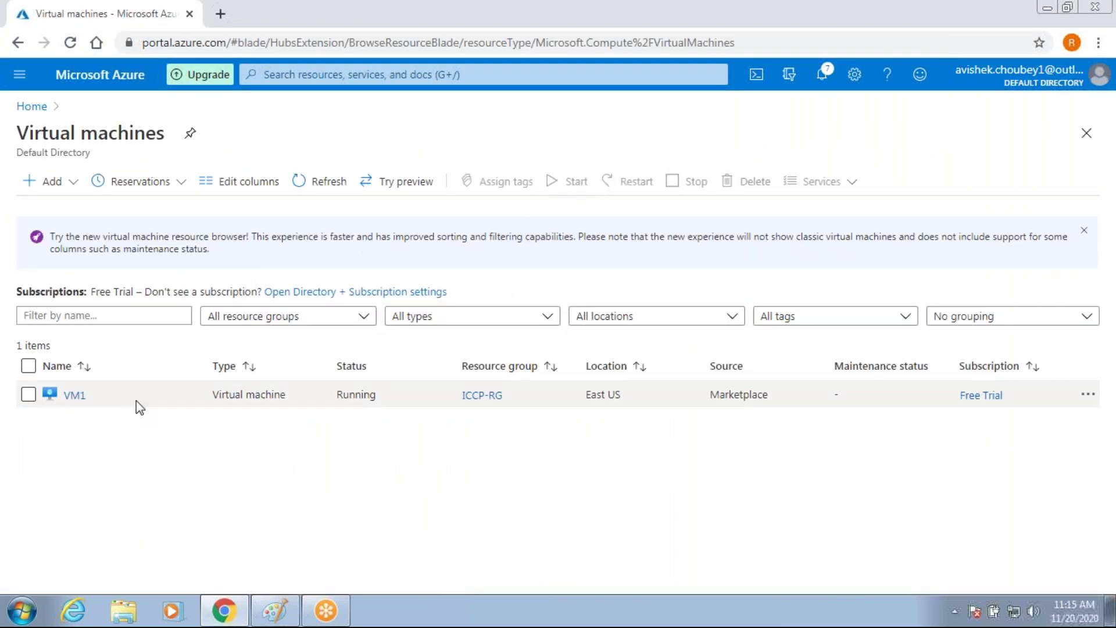
{"action": "left_click", "coordinate": [75, 396]}
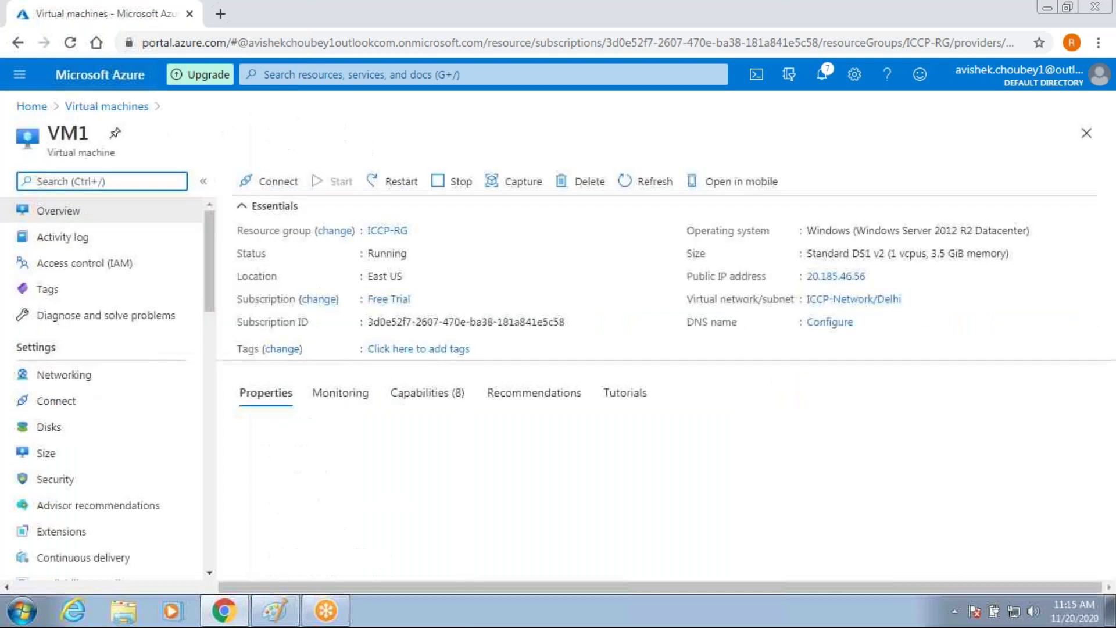
Step: Download VM1's RDP file and enter the admin user name and password in Windows Security
{"action": "left_click", "coordinate": [264, 182]}
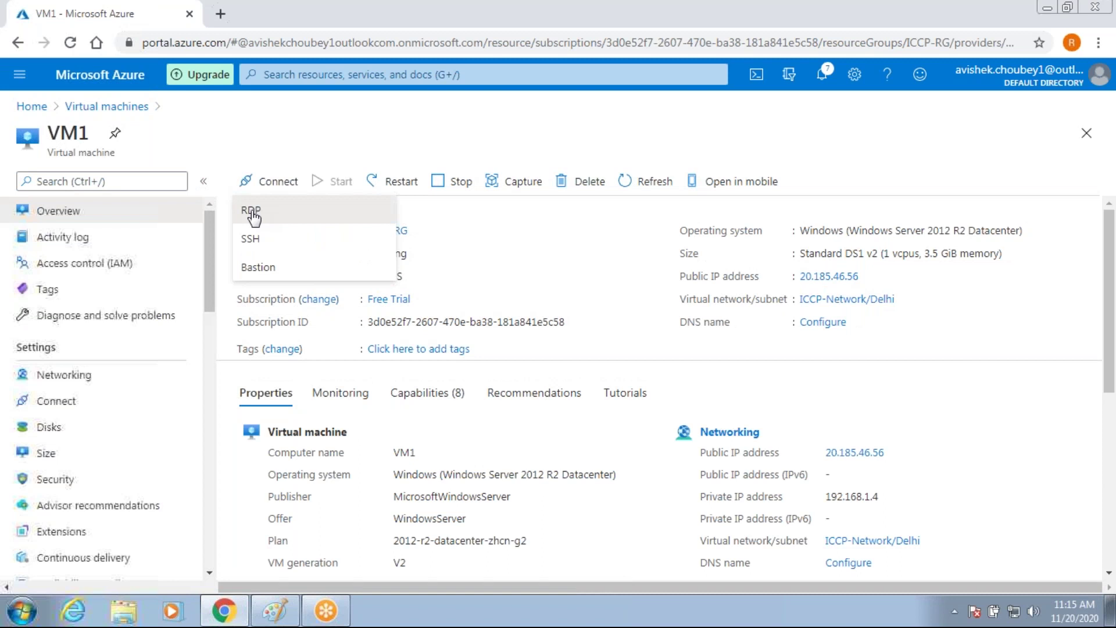
{"action": "left_click", "coordinate": [252, 211]}
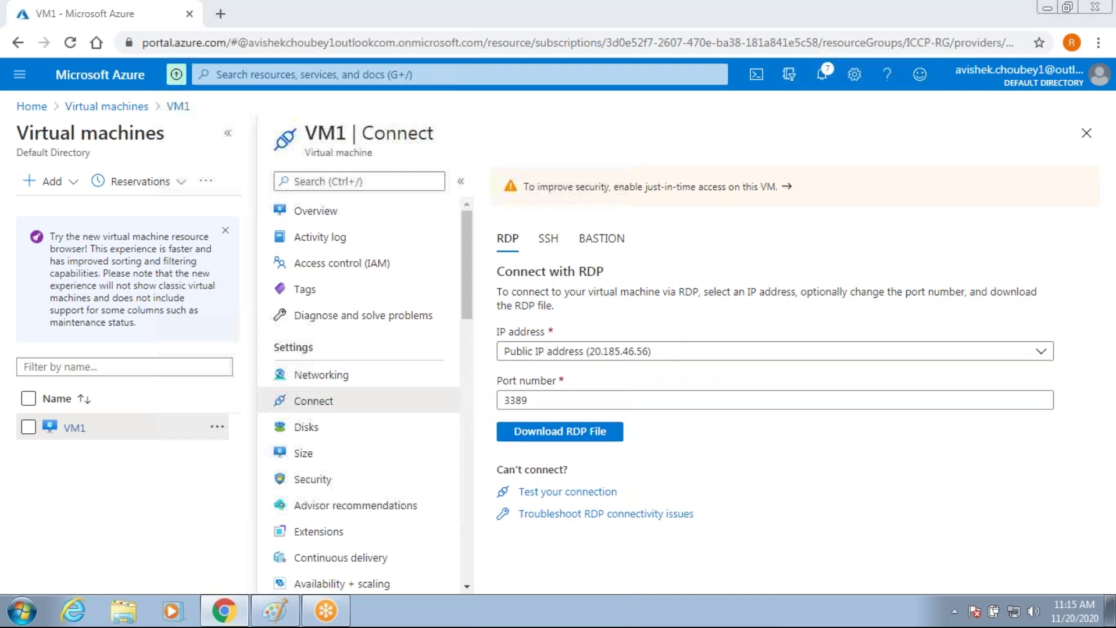
{"action": "left_click", "coordinate": [646, 391]}
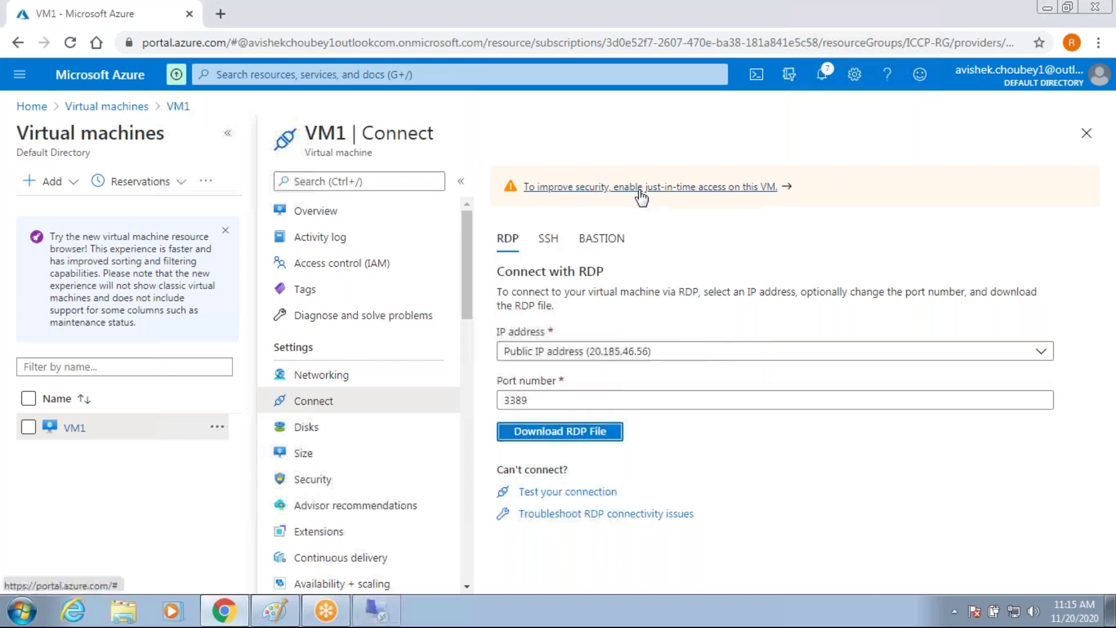
{"action": "type", "text": "icc"}
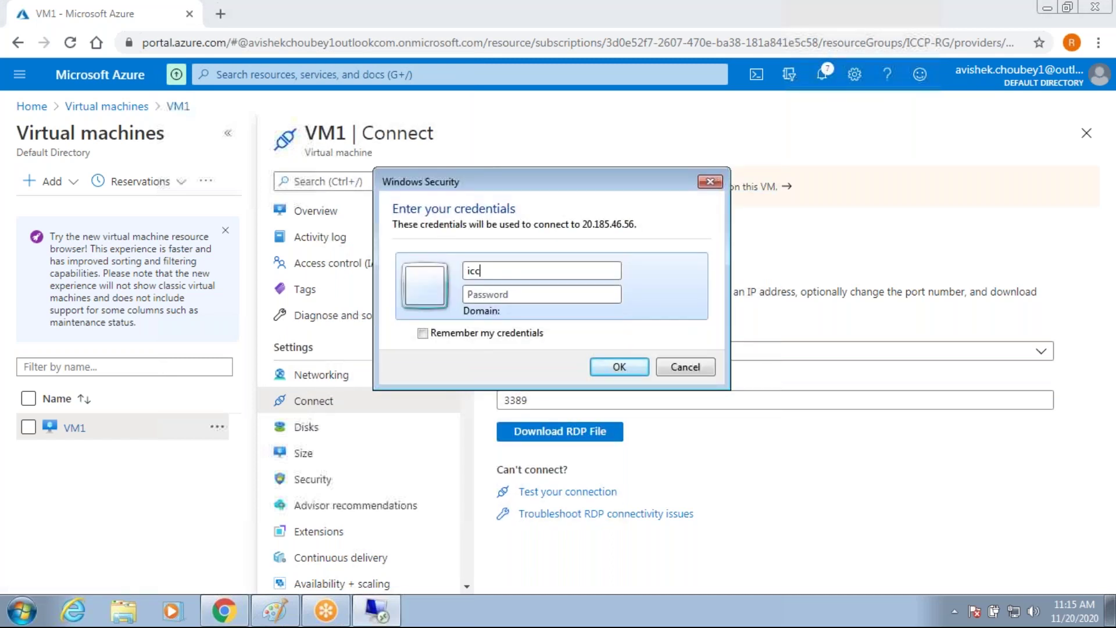
{"action": "type", "text": "p"}
{"action": "key", "text": "Tab"}
{"action": "type", "text": "••••••••••"}
Step: Submit the credentials to start the VM1 session, then dismiss the network discovery prompt
{"action": "left_click", "coordinate": [642, 364]}
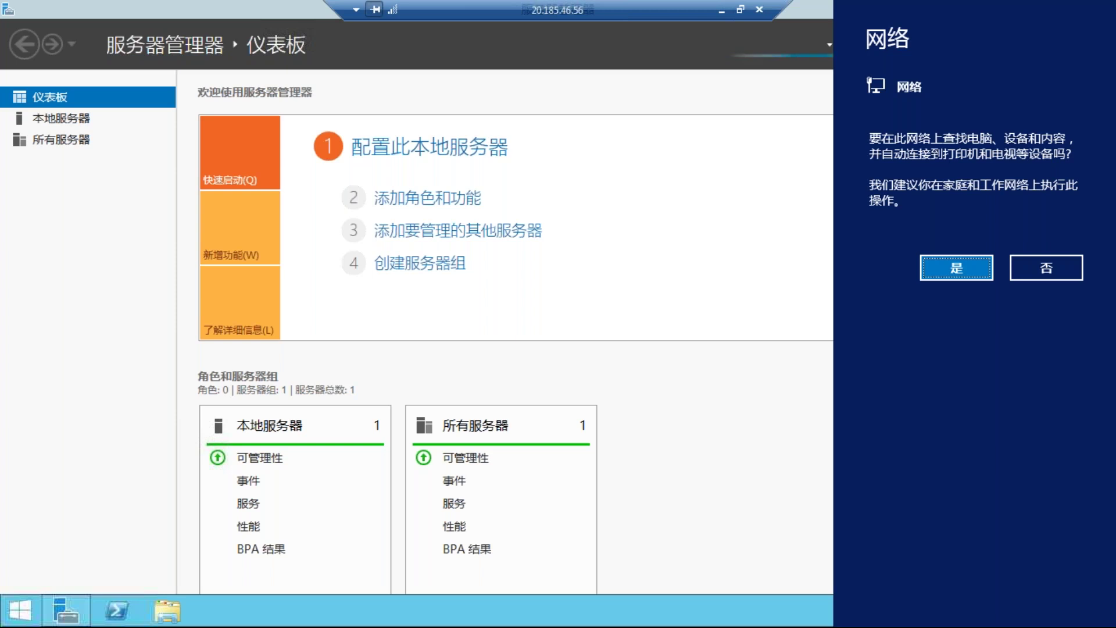
{"action": "left_click", "coordinate": [427, 198]}
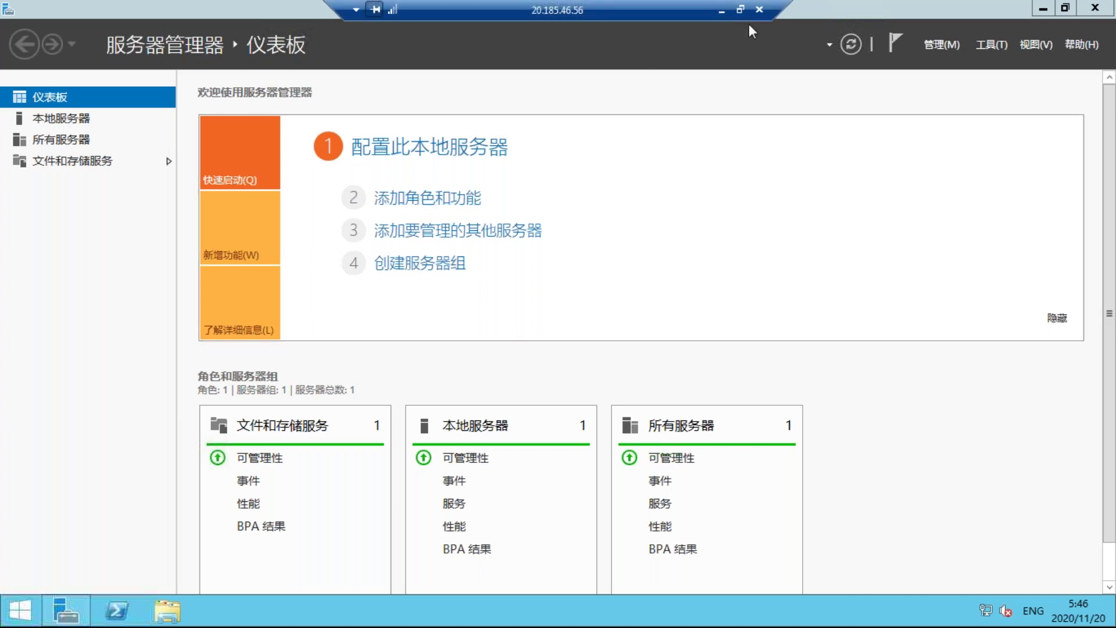
Step: Start the Add Roles and Features wizard and advance to the server roles list
{"action": "left_click", "coordinate": [935, 44]}
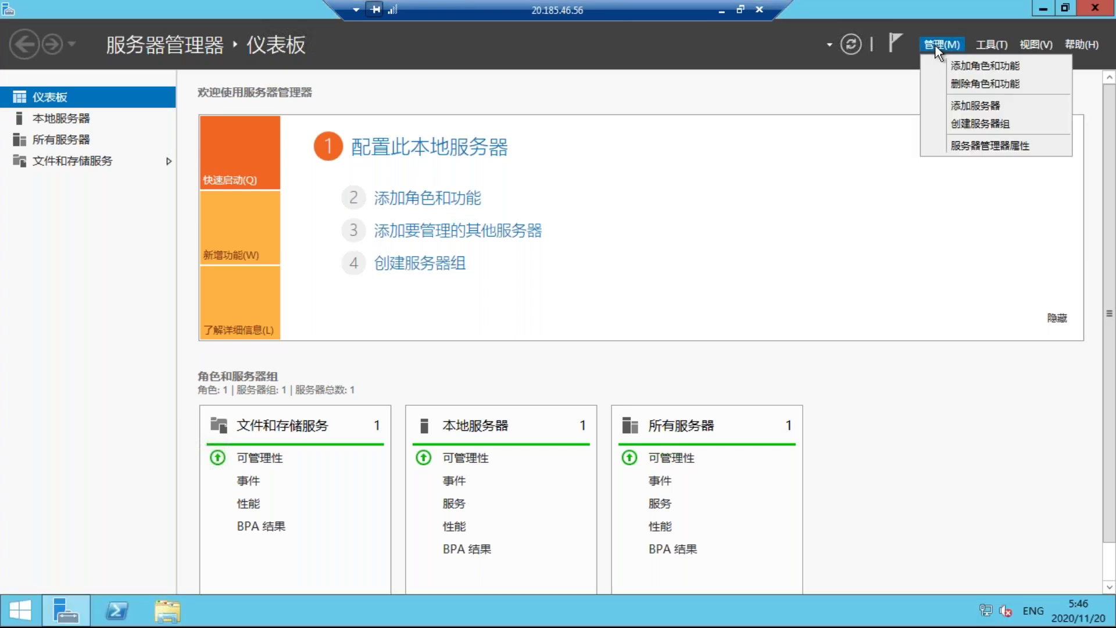
{"action": "left_click", "coordinate": [967, 67]}
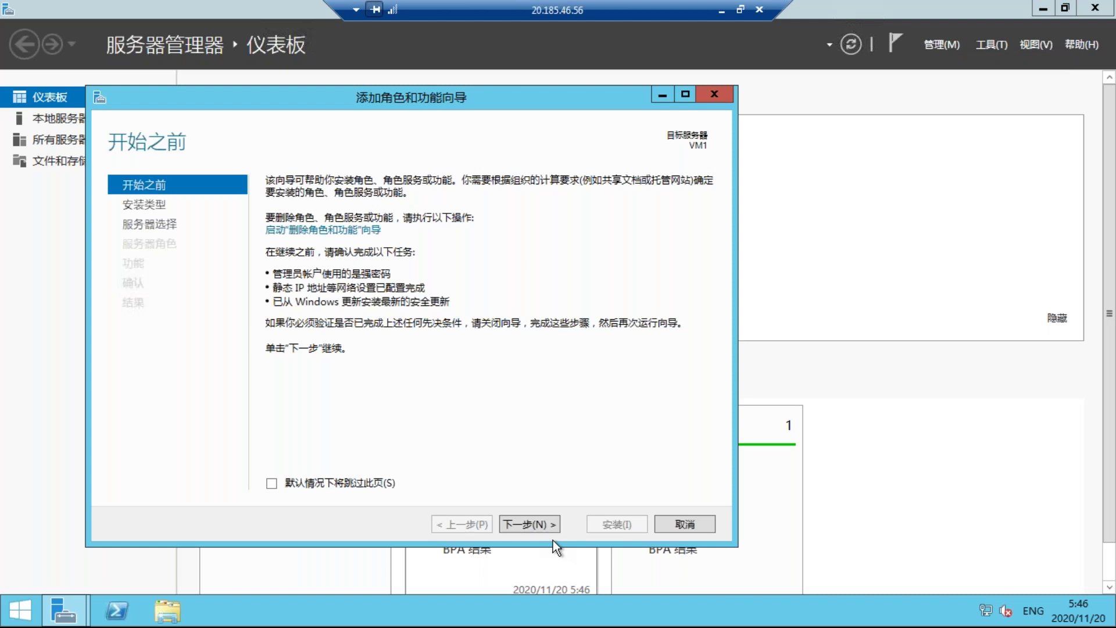
{"action": "left_click", "coordinate": [533, 525]}
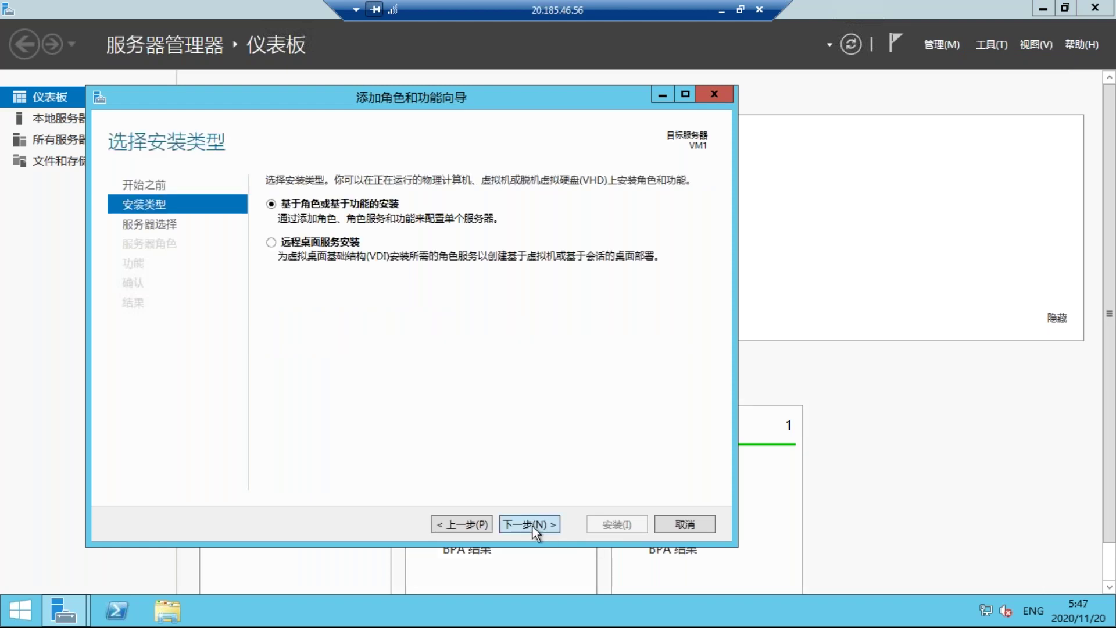
{"action": "left_click", "coordinate": [532, 525]}
{"action": "left_click", "coordinate": [533, 526]}
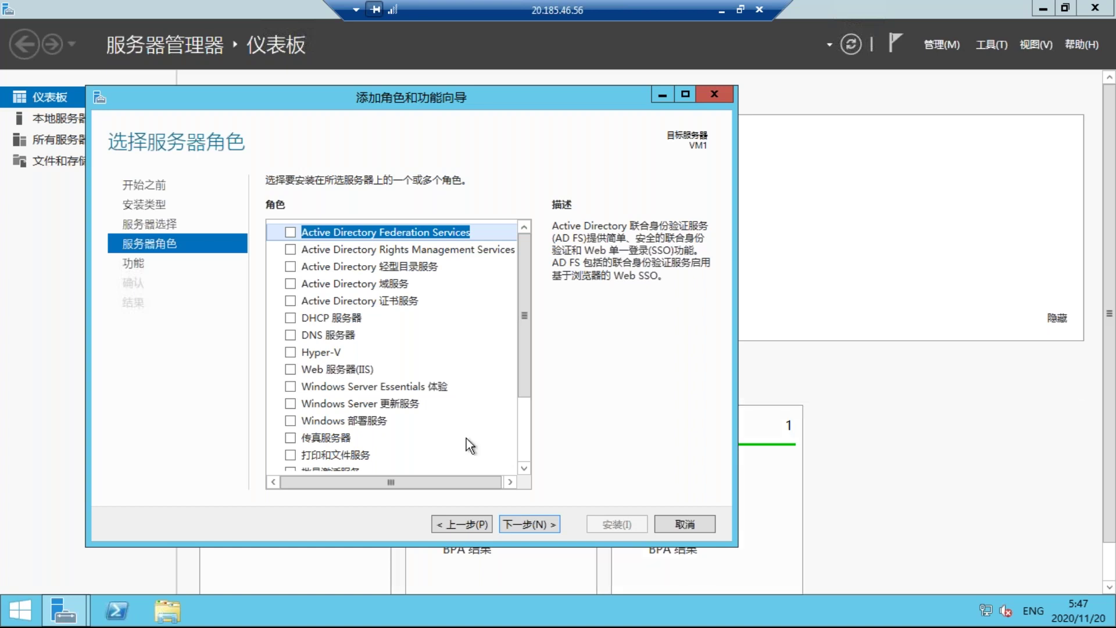
{"action": "scroll", "coordinate": [466, 438], "scroll_direction": "down", "scroll_amount": 1}
{"action": "scroll", "coordinate": [369, 418], "scroll_direction": "down", "scroll_amount": 1}
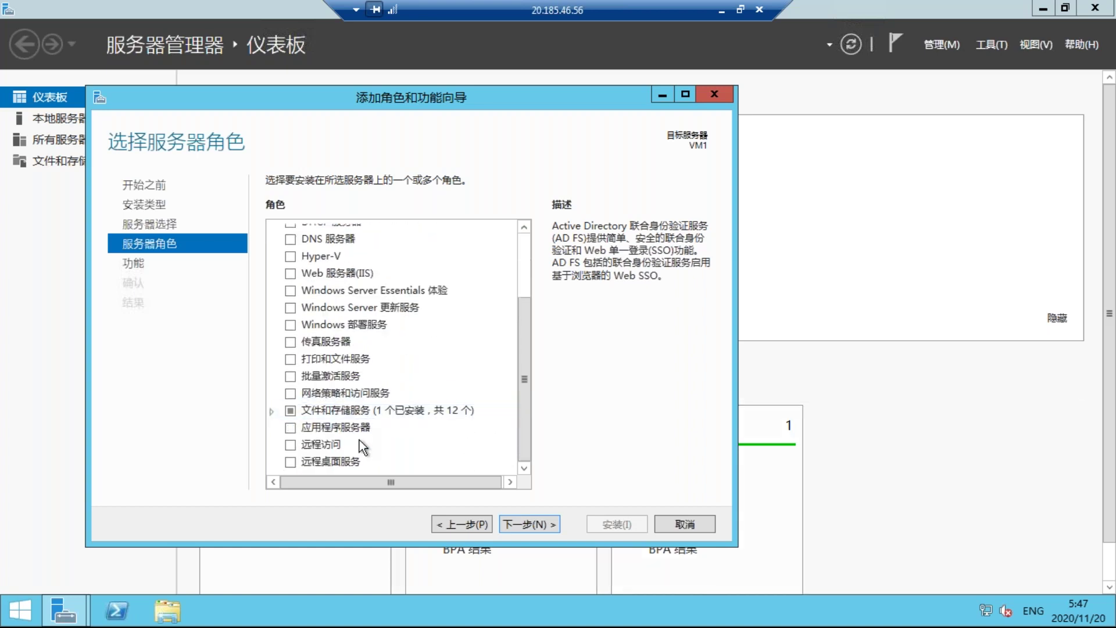
Step: Select 远程桌面服务 and 批量激活服务 with required features instead of 远程访问, then close the wizard
{"action": "left_click", "coordinate": [291, 445]}
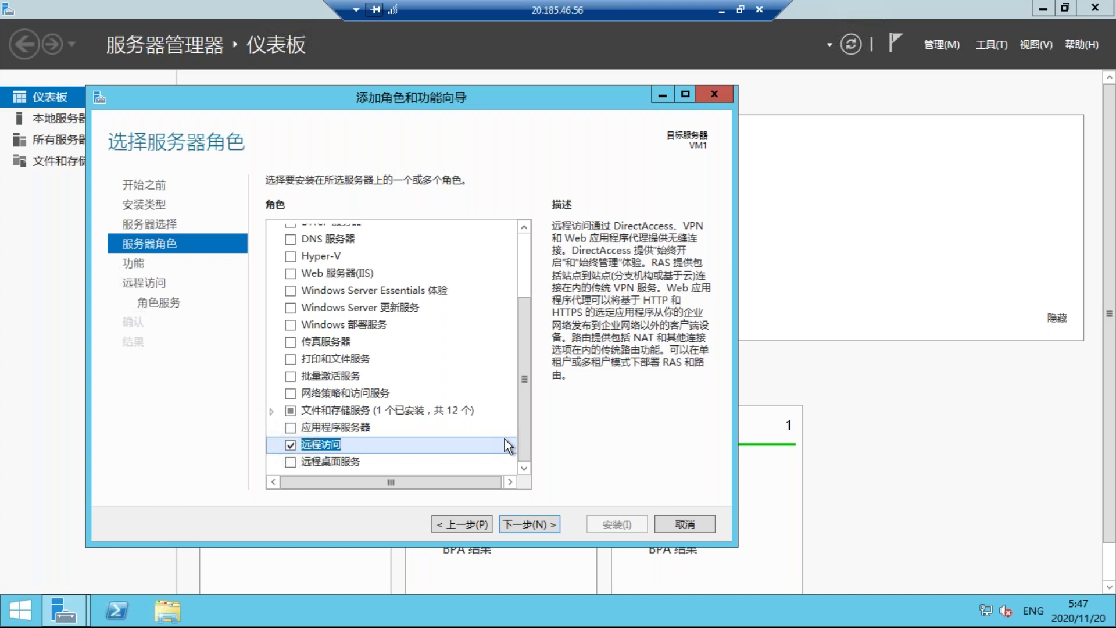
{"action": "left_click", "coordinate": [290, 444]}
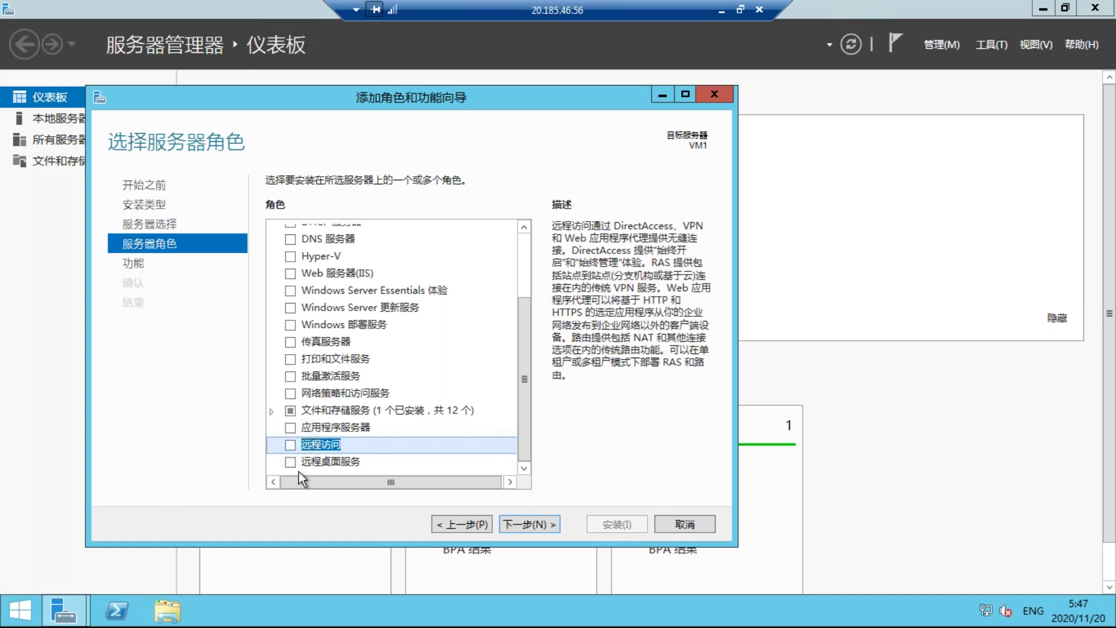
{"action": "left_click", "coordinate": [291, 462]}
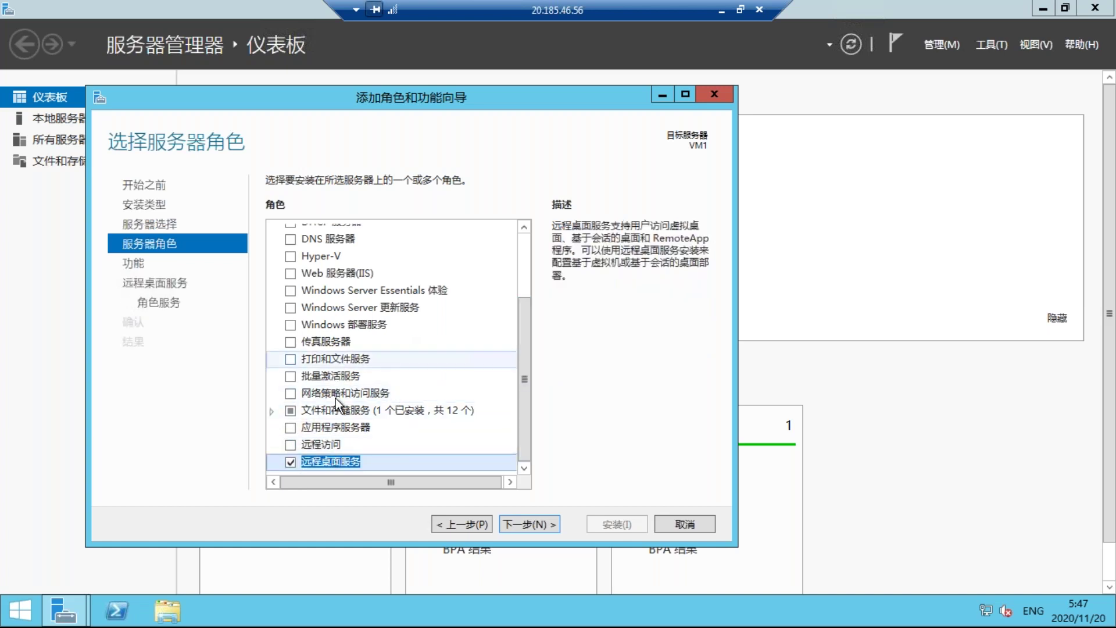
{"action": "left_click", "coordinate": [286, 379]}
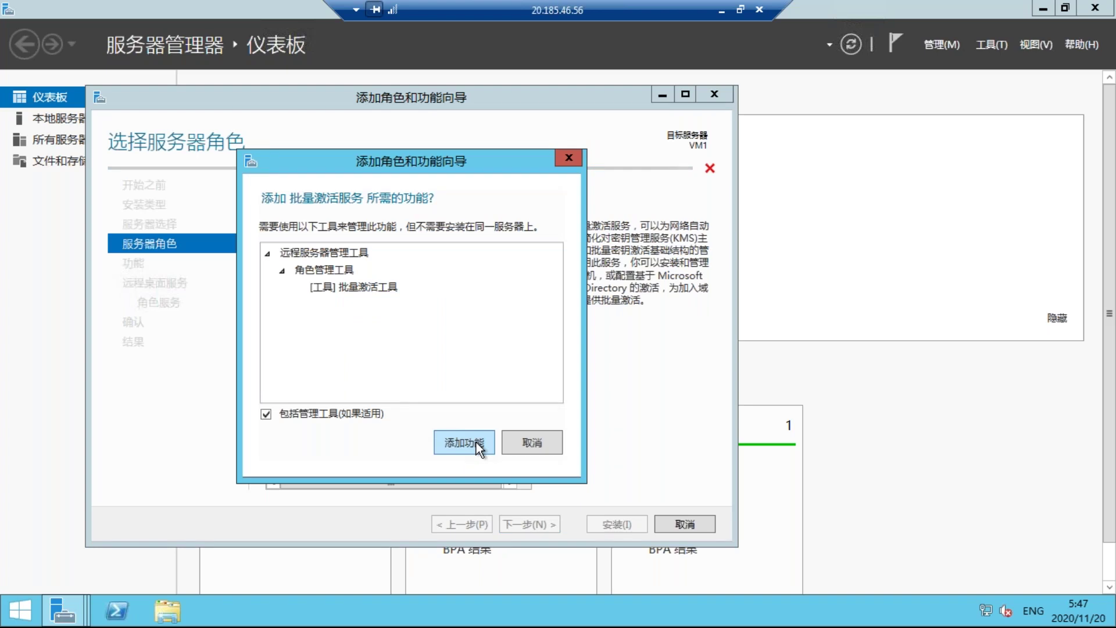
{"action": "left_click", "coordinate": [476, 442]}
{"action": "left_click", "coordinate": [714, 94]}
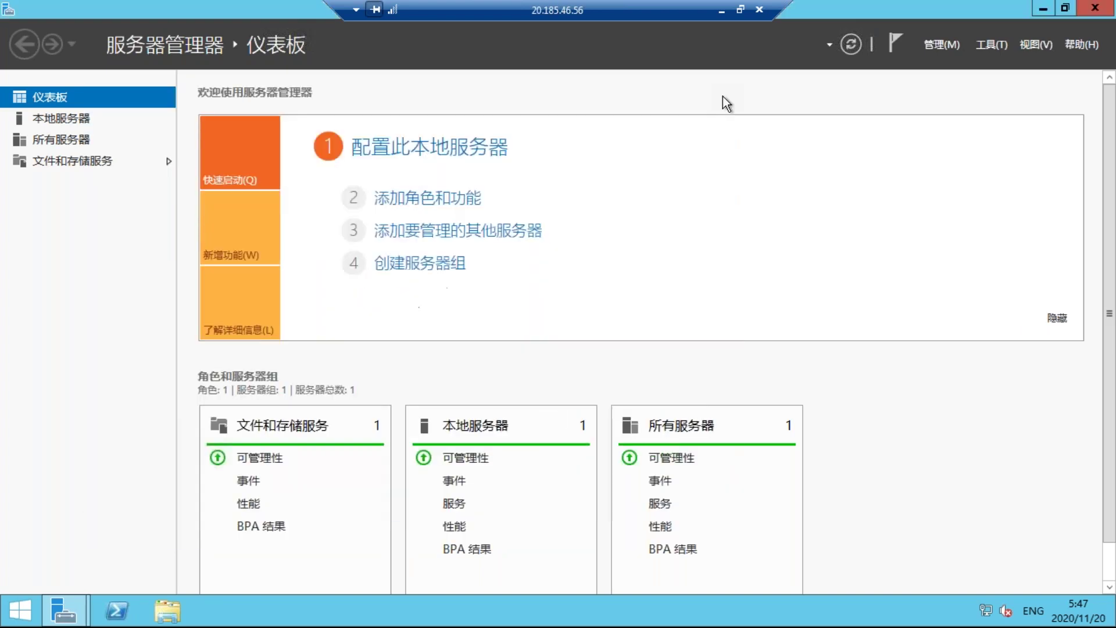
Step: Close Server Manager and create an empty folder named 'raj' on the remote desktop
{"action": "left_click", "coordinate": [1077, 11]}
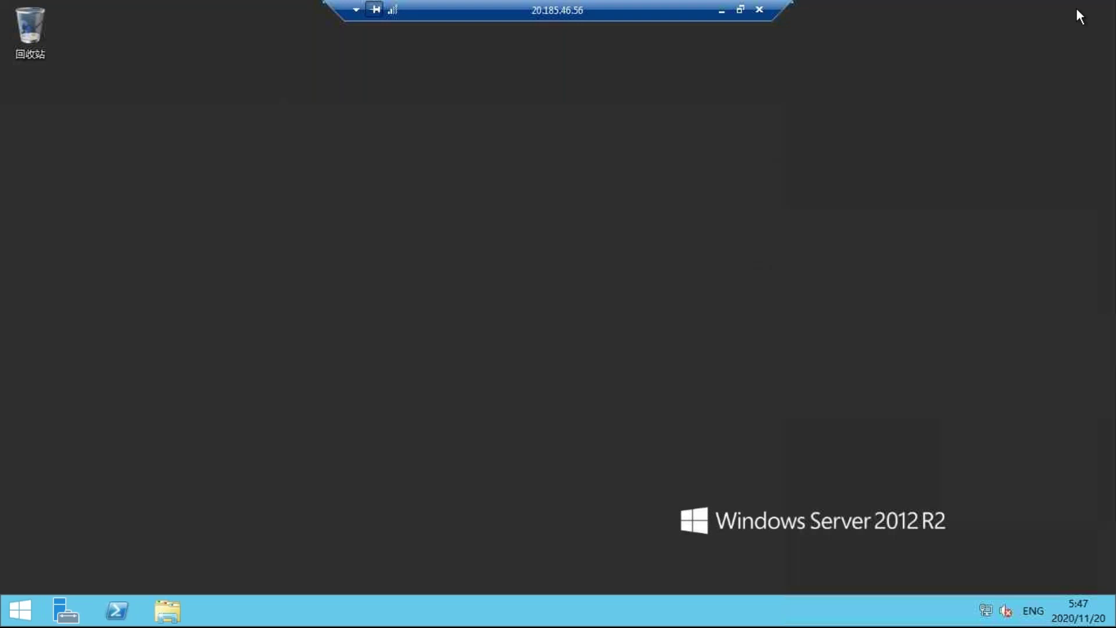
{"action": "right_click", "coordinate": [281, 140]}
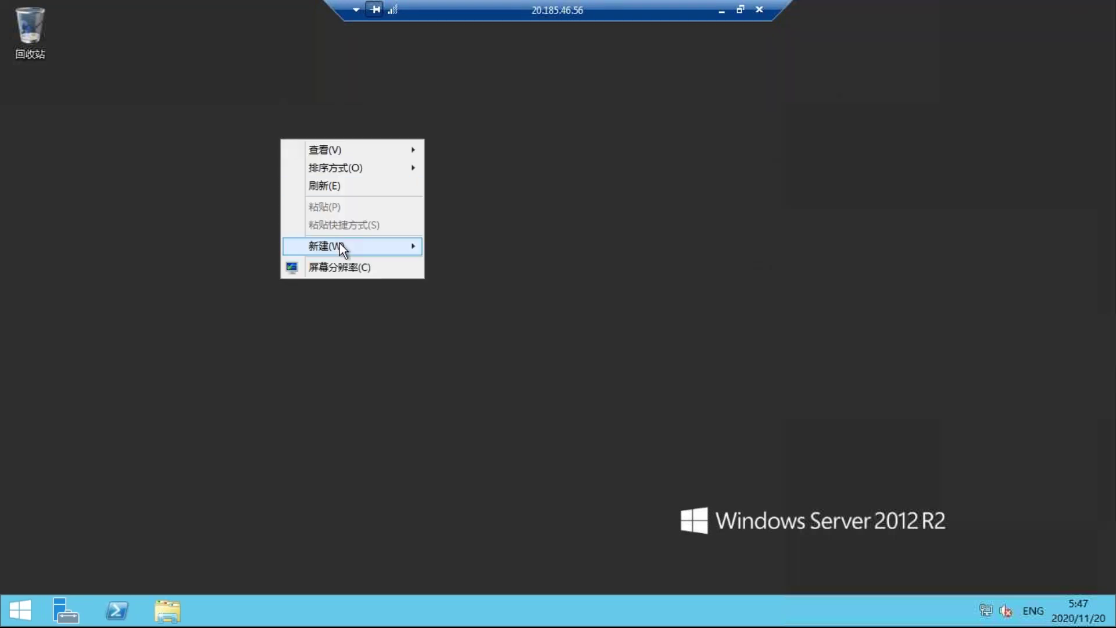
{"action": "mouse_move", "coordinate": [342, 247]}
{"action": "left_click", "coordinate": [474, 245]}
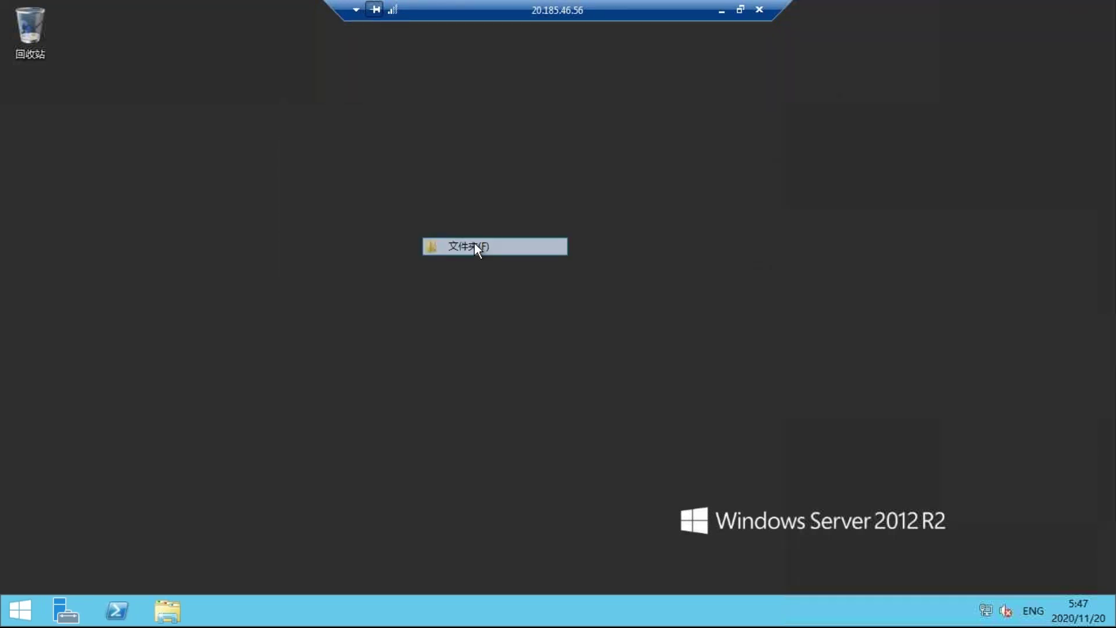
{"action": "type", "text": "ra"}
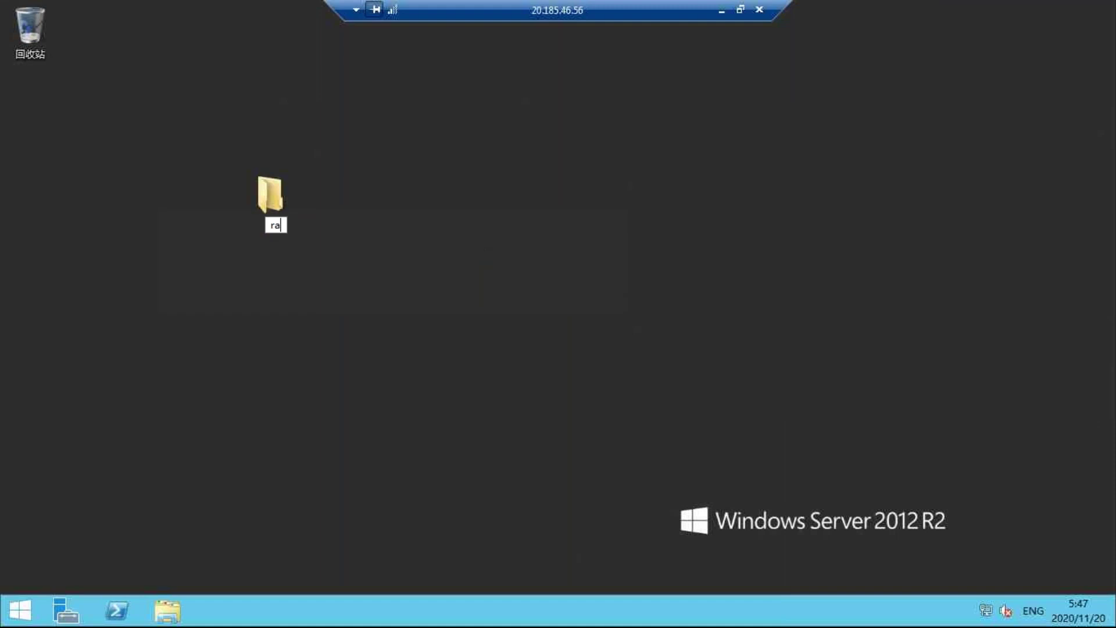
{"action": "type", "text": "j"}
{"action": "key", "text": "Return"}
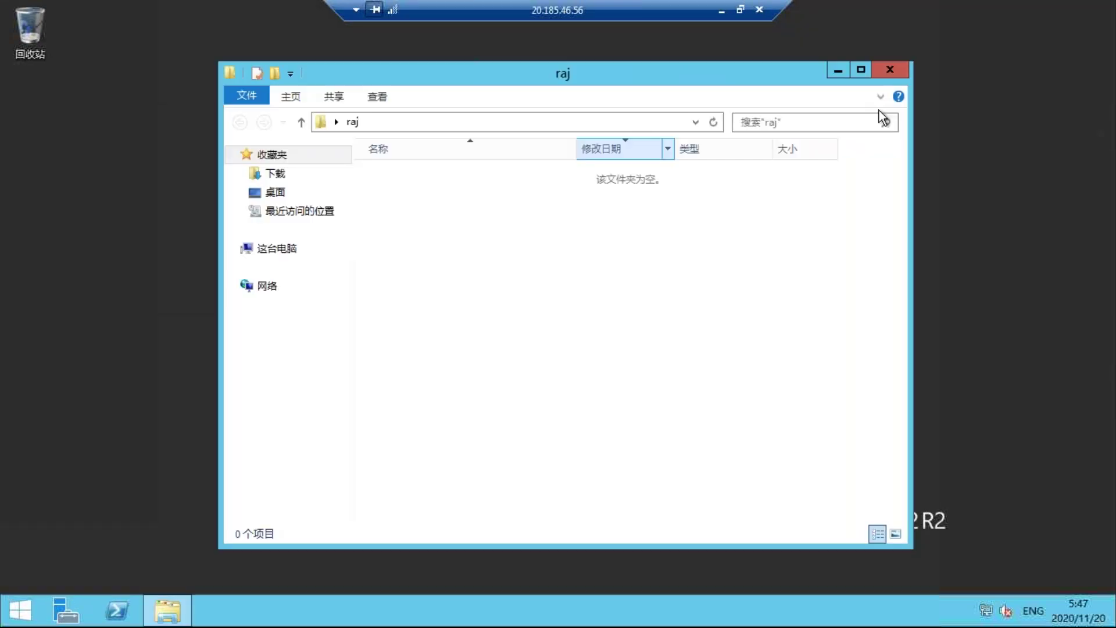
{"action": "left_click", "coordinate": [893, 70]}
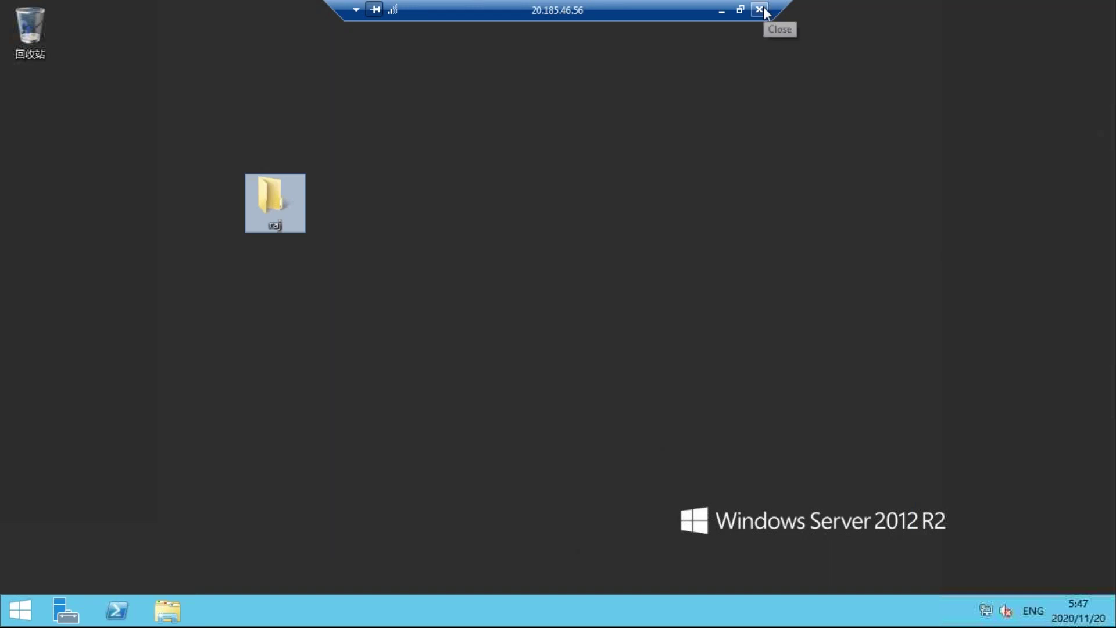
Step: Copy the local Cisco Packet Tracer Student shortcut to the remote desktop, then request disconnect
{"action": "left_click", "coordinate": [725, 12]}
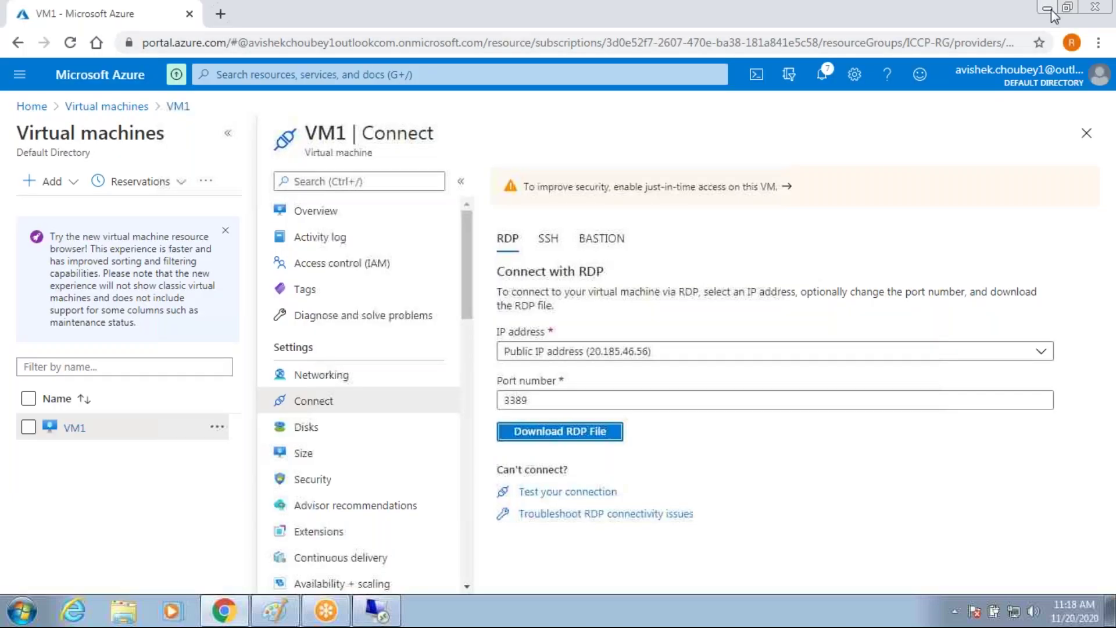
{"action": "left_click", "coordinate": [1051, 11]}
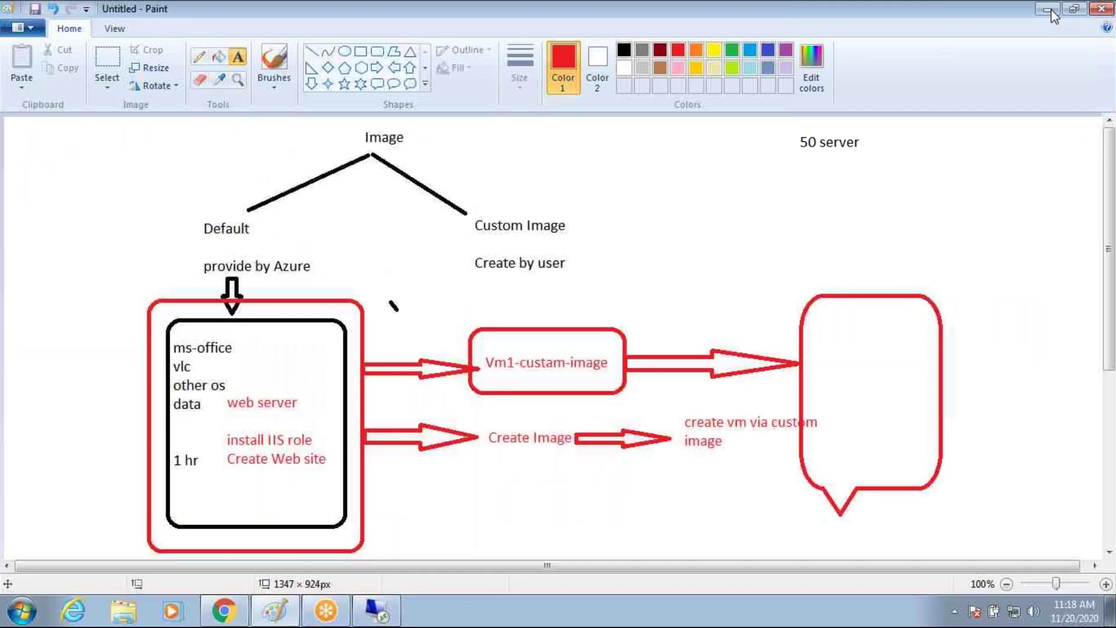
{"action": "left_click", "coordinate": [1051, 9]}
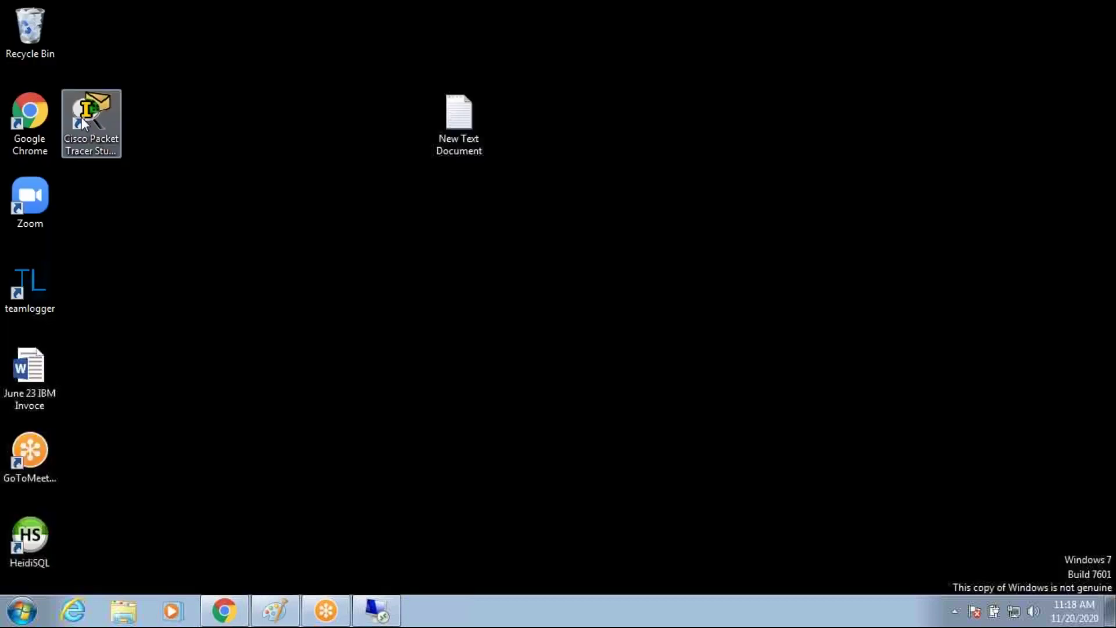
{"action": "right_click", "coordinate": [81, 116]}
{"action": "left_click", "coordinate": [117, 309]}
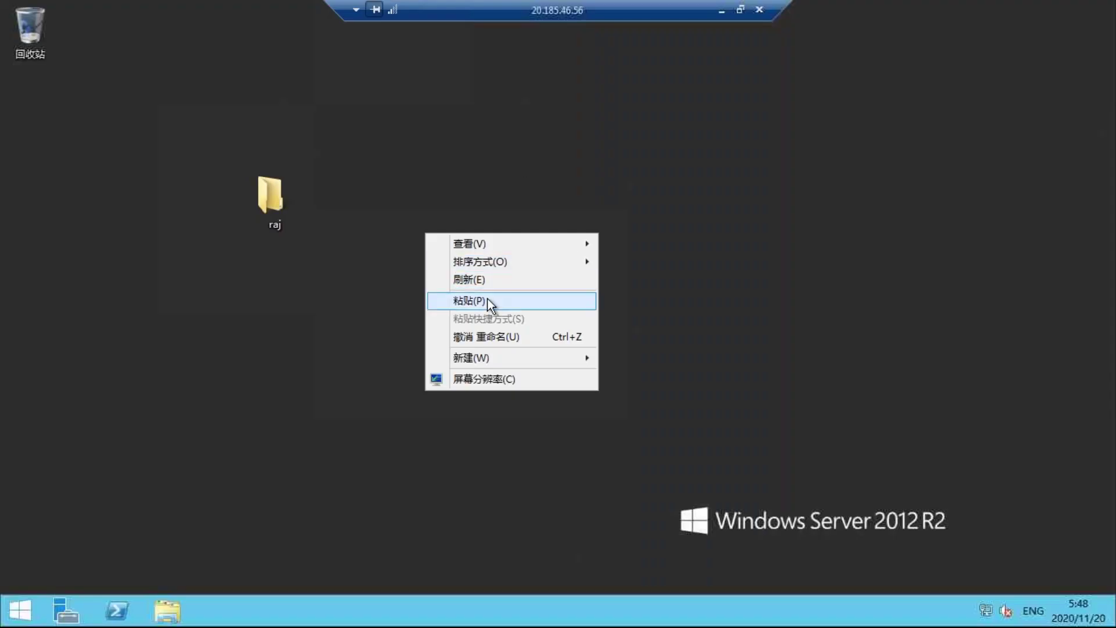
{"action": "left_click", "coordinate": [487, 298]}
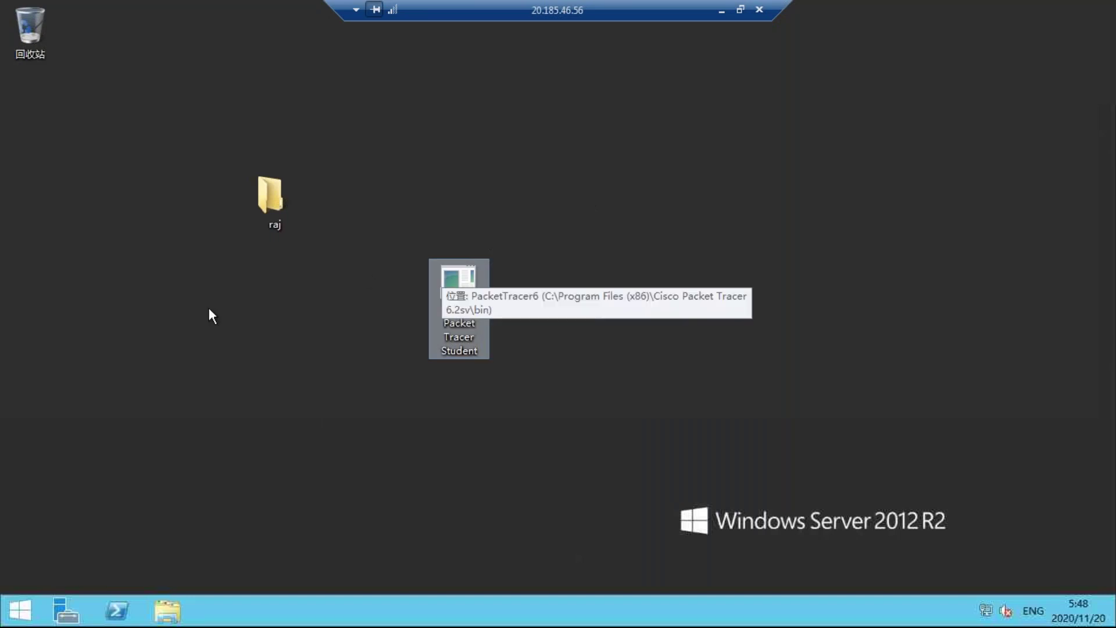
{"action": "left_click", "coordinate": [759, 9]}
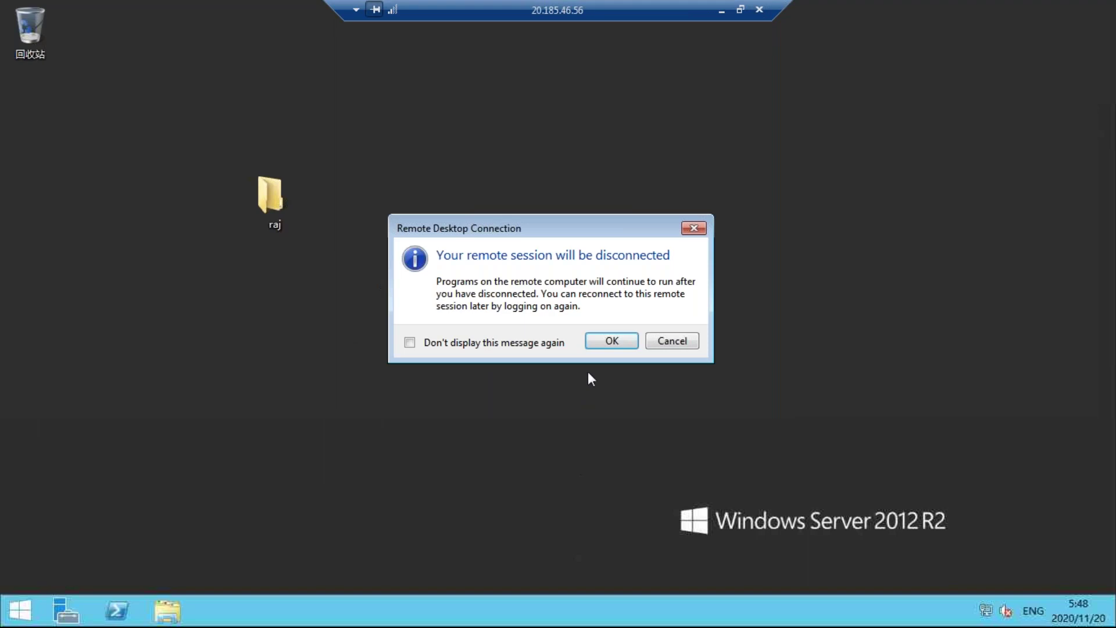
Step: Confirm the remote disconnect and go to Virtual machines in the Azure portal
{"action": "left_click", "coordinate": [604, 343]}
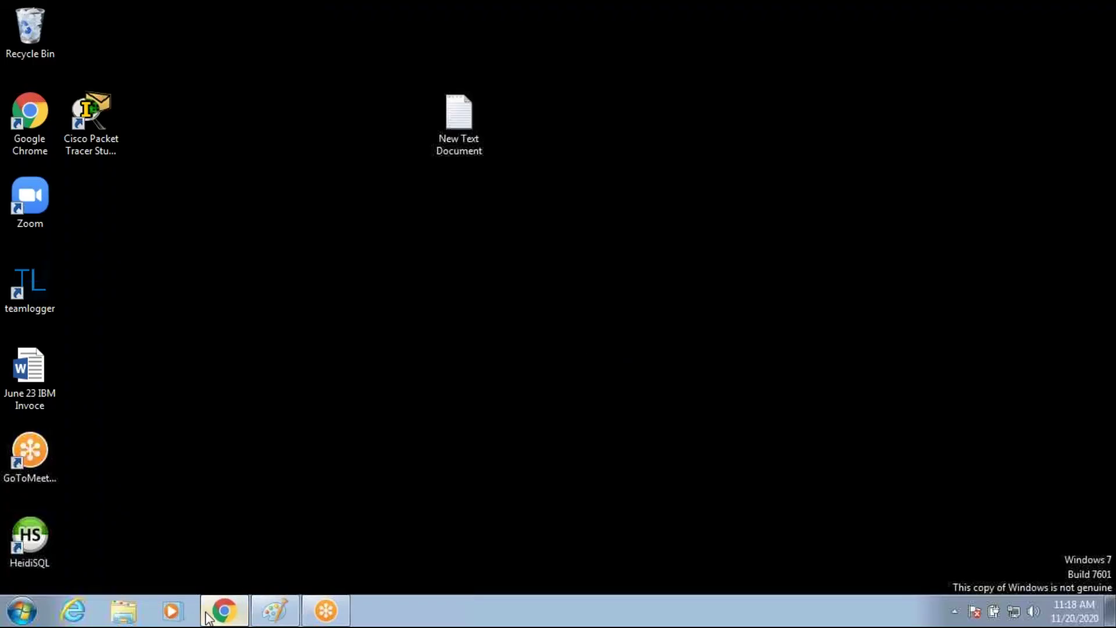
{"action": "left_click", "coordinate": [223, 611]}
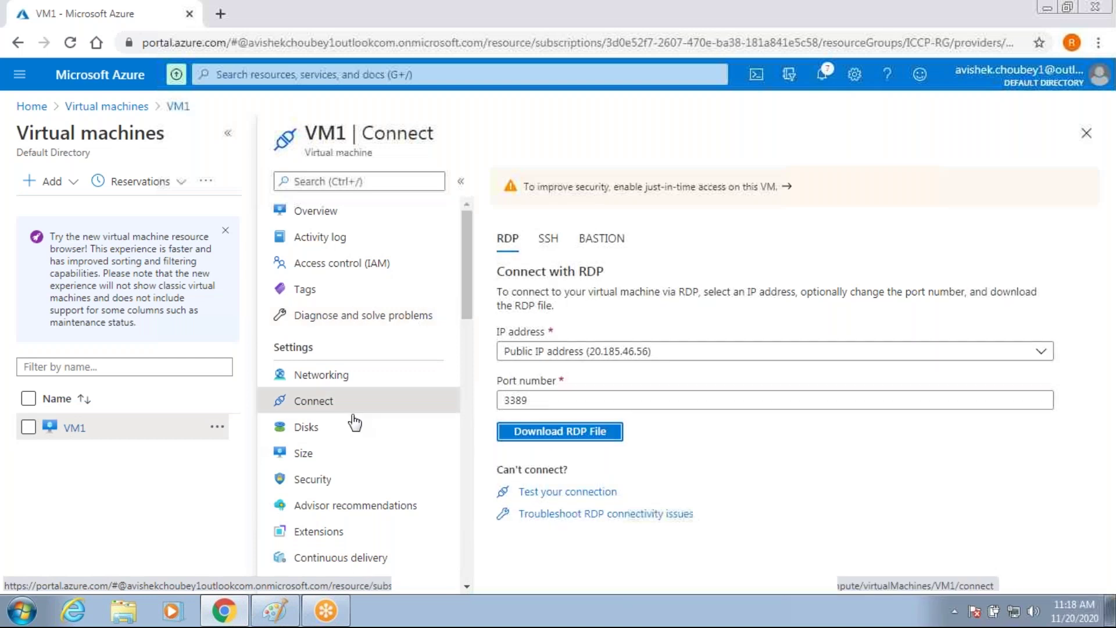
{"action": "left_click", "coordinate": [19, 74]}
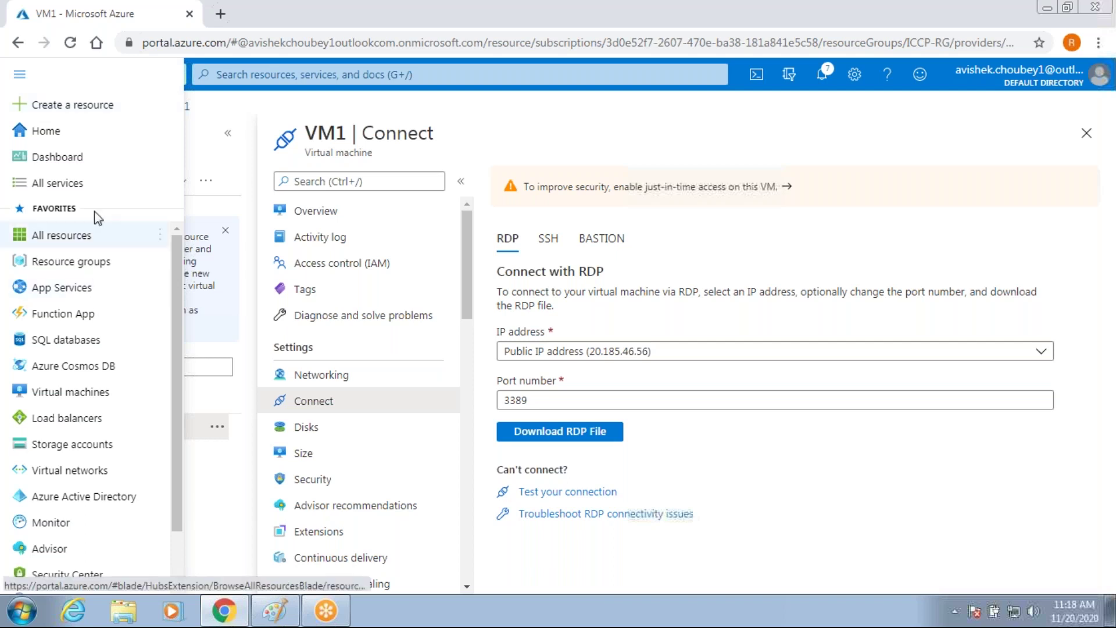
{"action": "scroll", "coordinate": [111, 325], "scroll_direction": "down", "scroll_amount": 2}
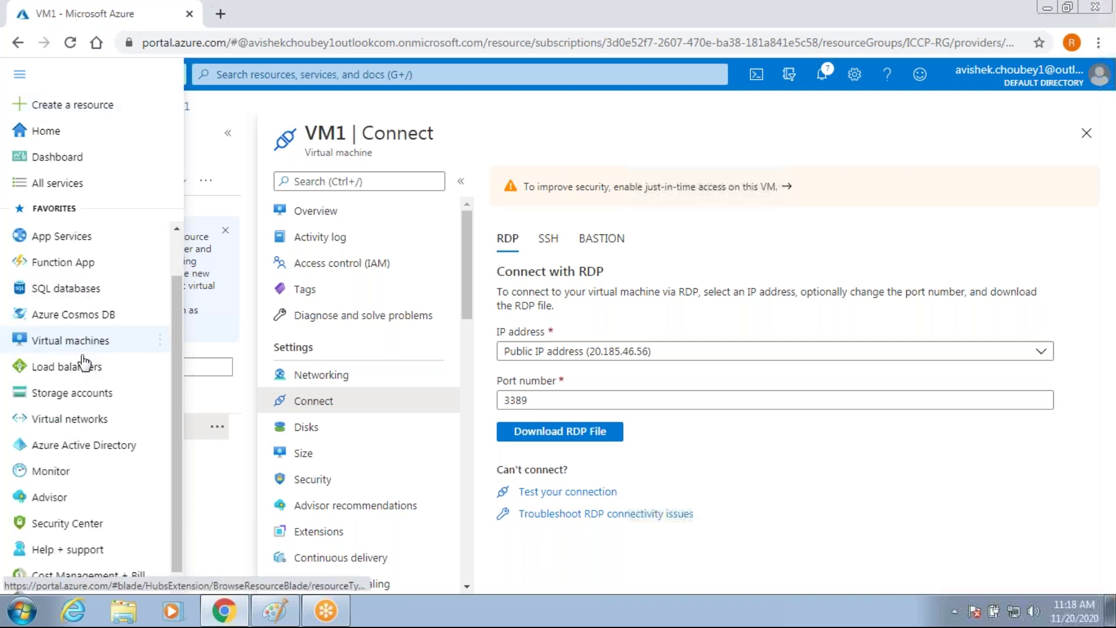
{"action": "left_click", "coordinate": [134, 342]}
Step: Search the portal for 'image' and open the Images service
{"action": "left_click", "coordinate": [331, 75]}
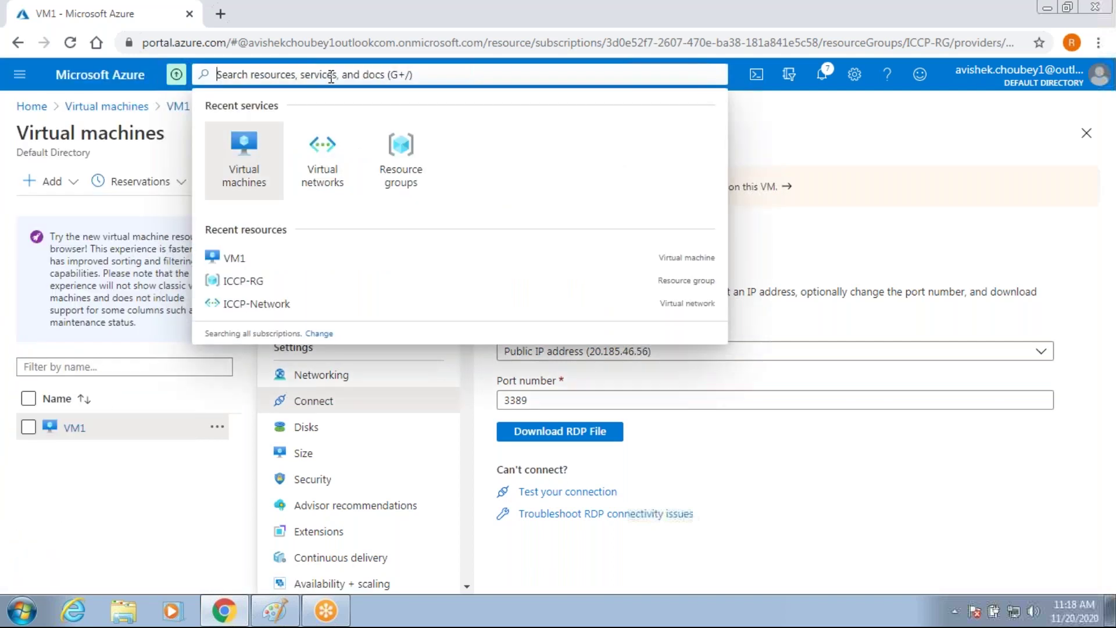
{"action": "type", "text": "c"}
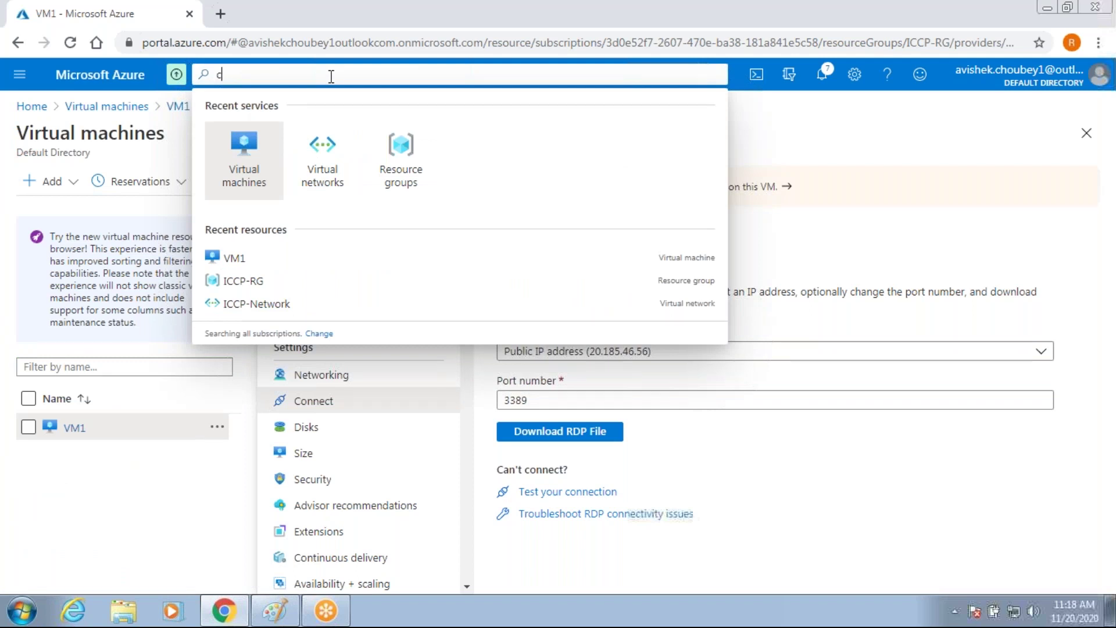
{"action": "type", "text": "re"}
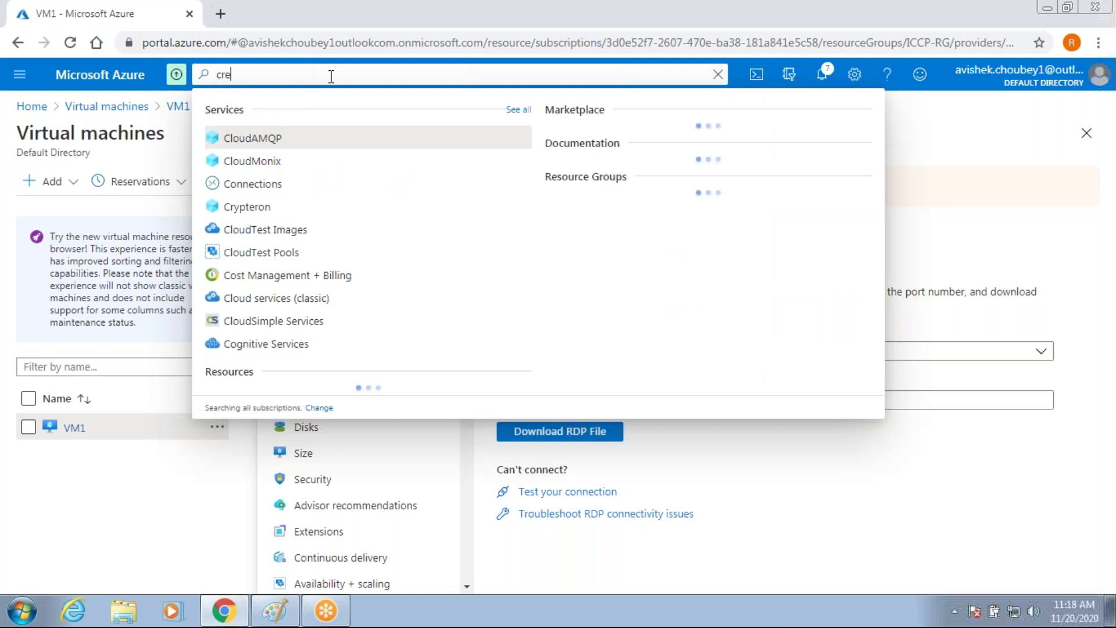
{"action": "type", "text": "ate i"}
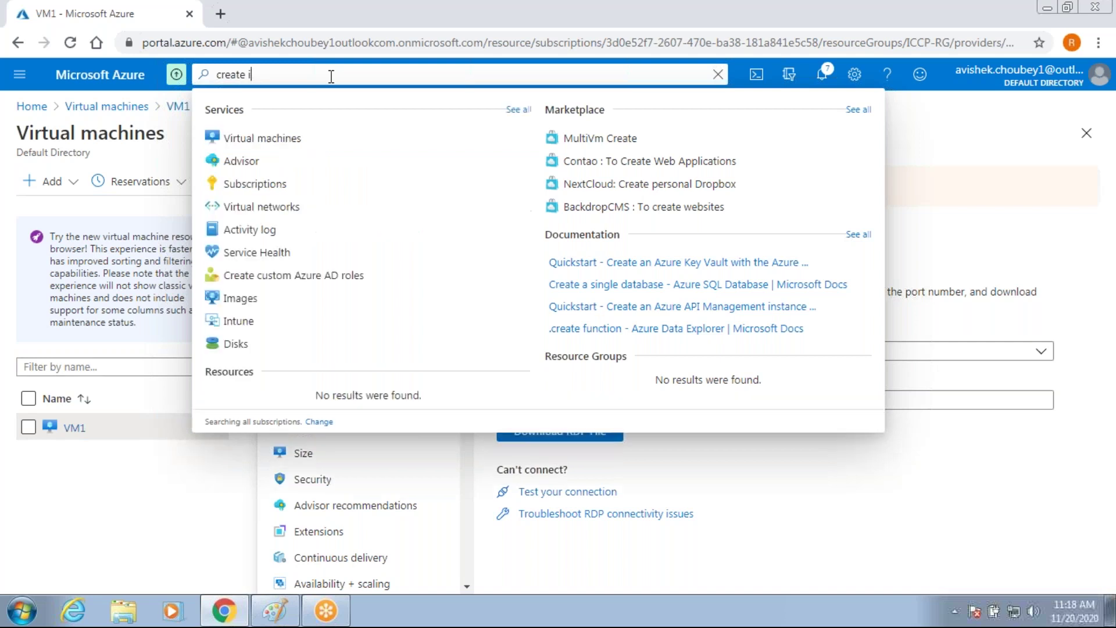
{"action": "key", "text": "ctrl+a"}
{"action": "type", "text": "im"}
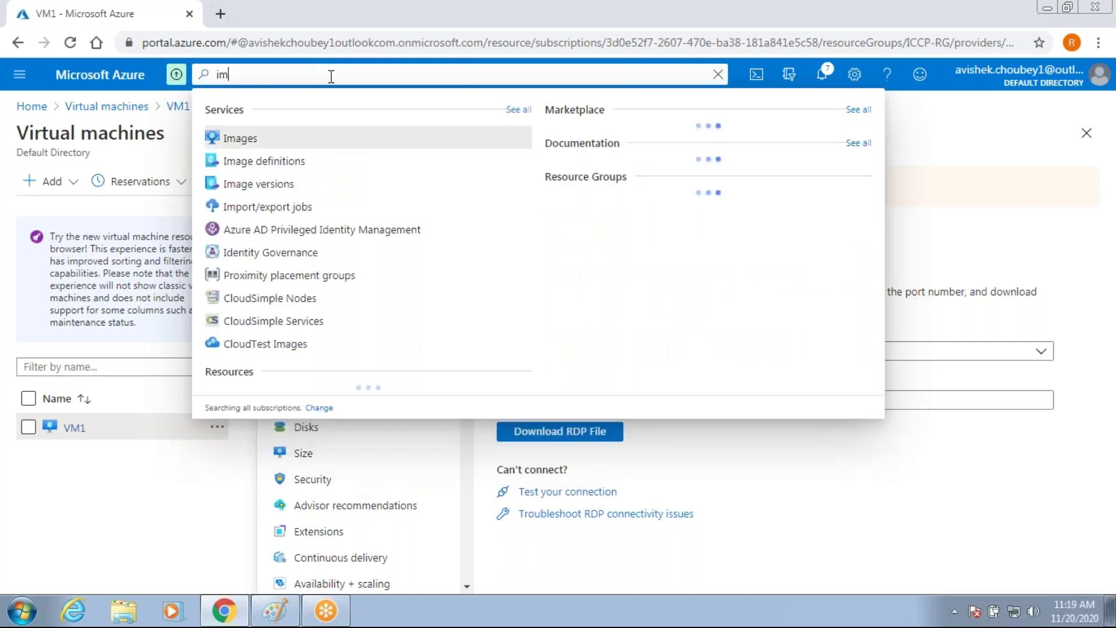
{"action": "type", "text": "age"}
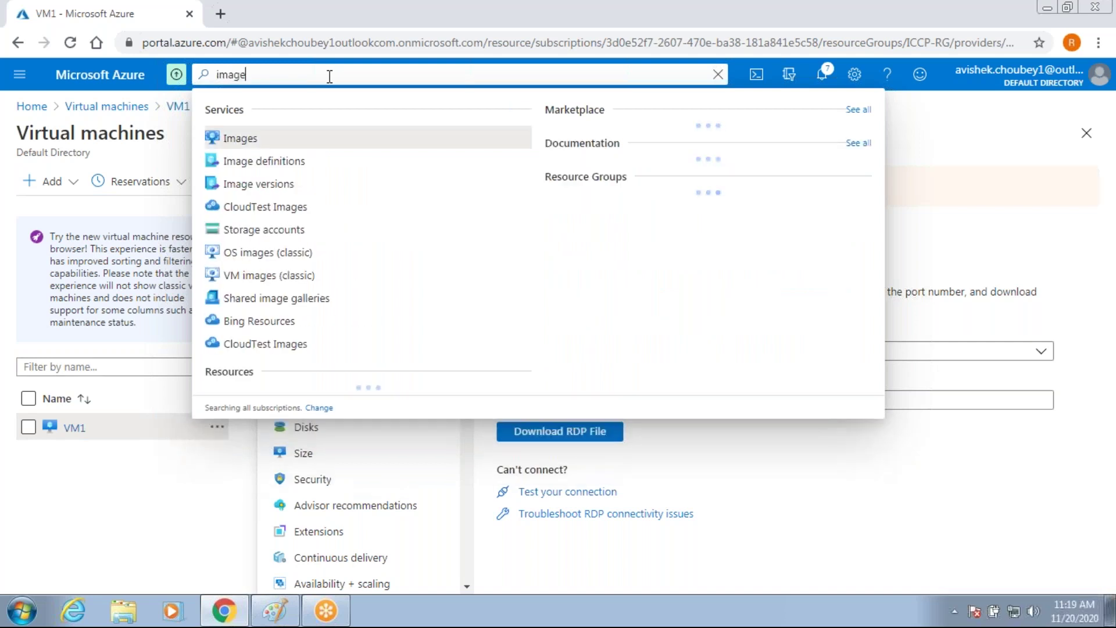
{"action": "left_click", "coordinate": [240, 147]}
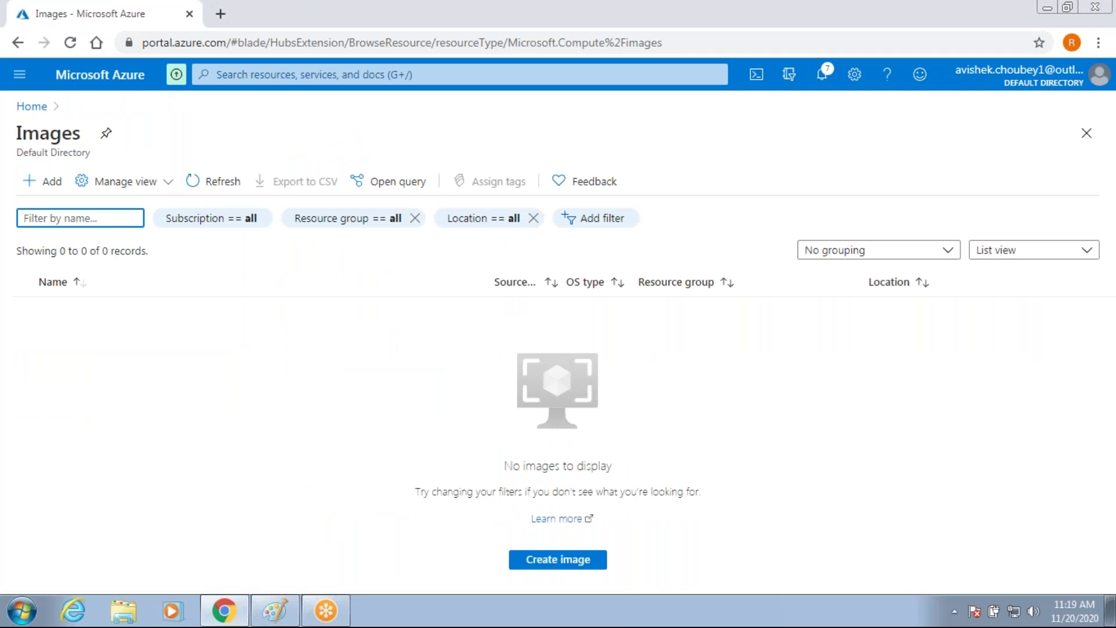
Step: Type '6' on the Images page, which shows 0 of 0 records
{"action": "type", "text": "6"}
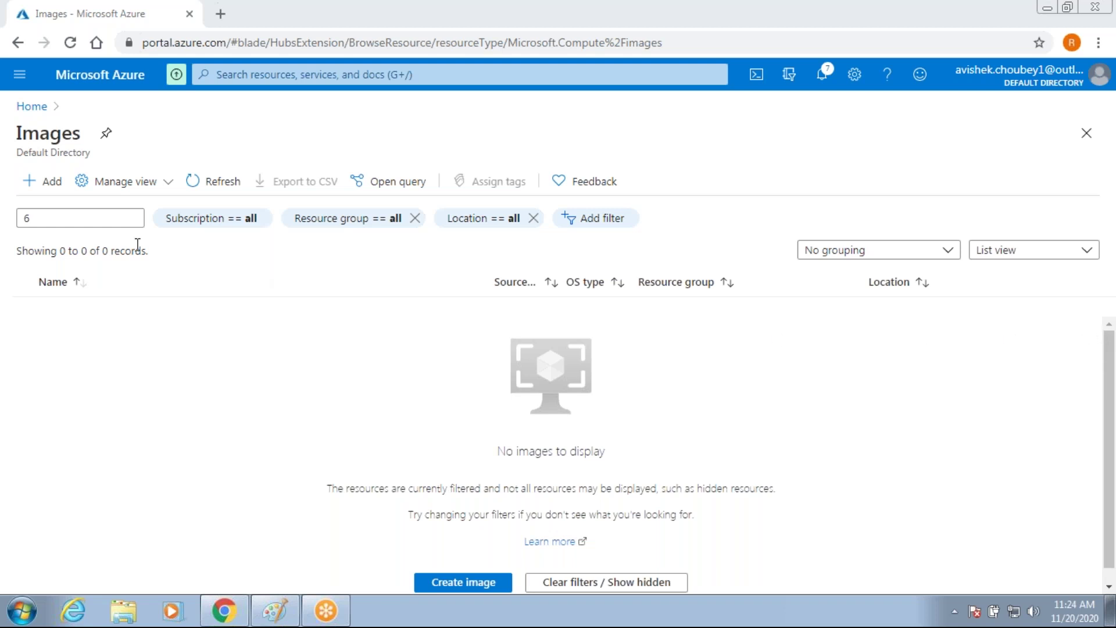
Step: Start image 'vm1-custom' in resource group ICCP-RG, leaving VM generation at Gen 1
{"action": "left_click", "coordinate": [51, 185]}
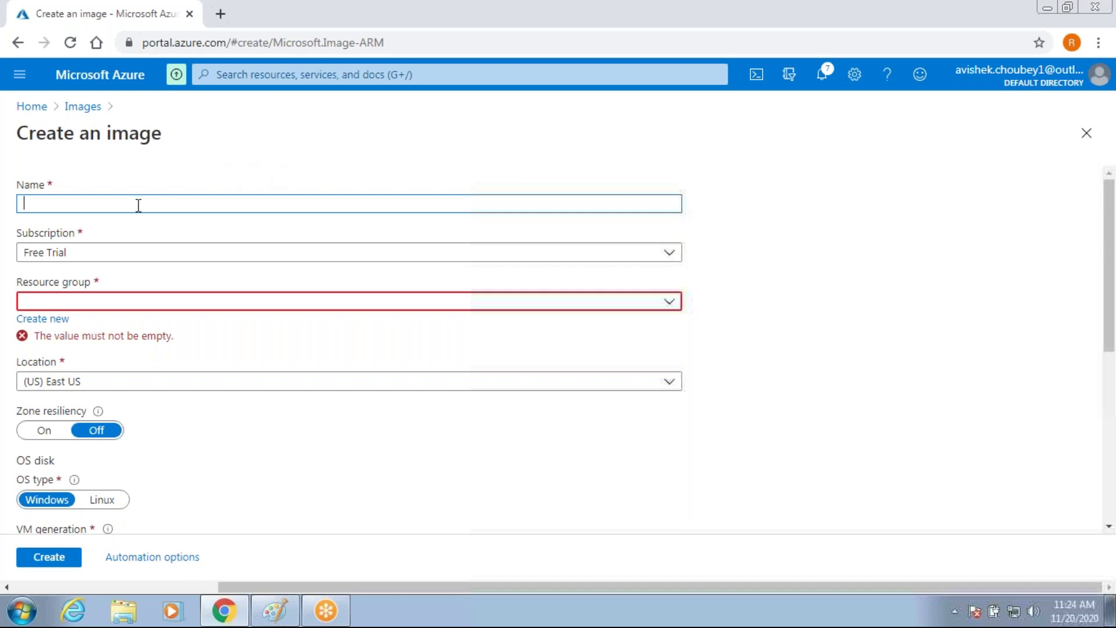
{"action": "type", "text": "m1-custom"}
{"action": "left_click", "coordinate": [152, 301]}
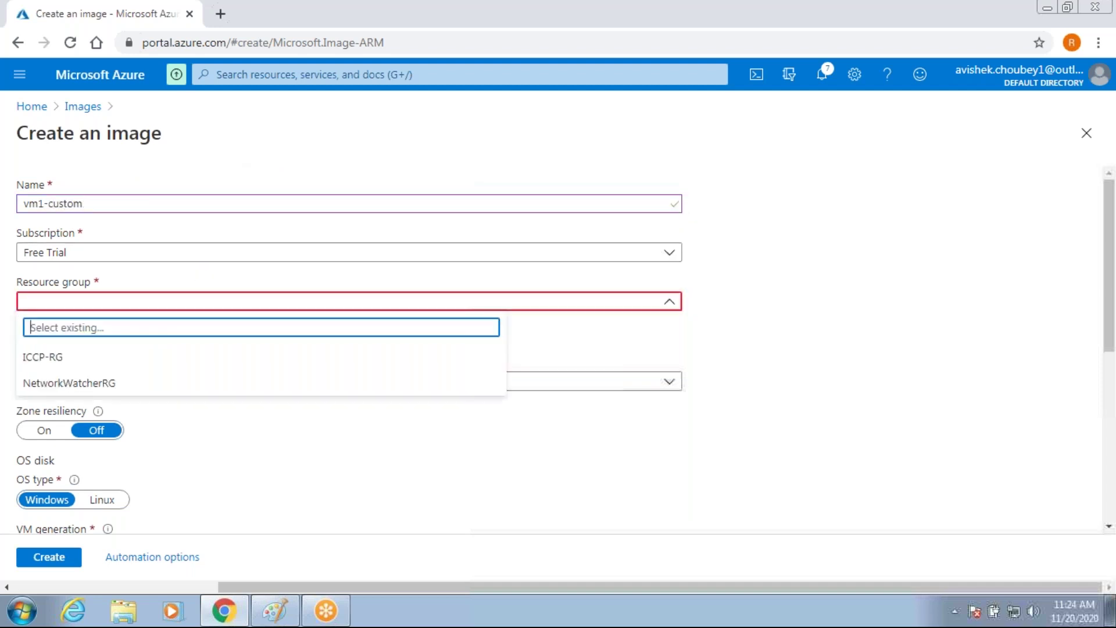
{"action": "left_click", "coordinate": [92, 356]}
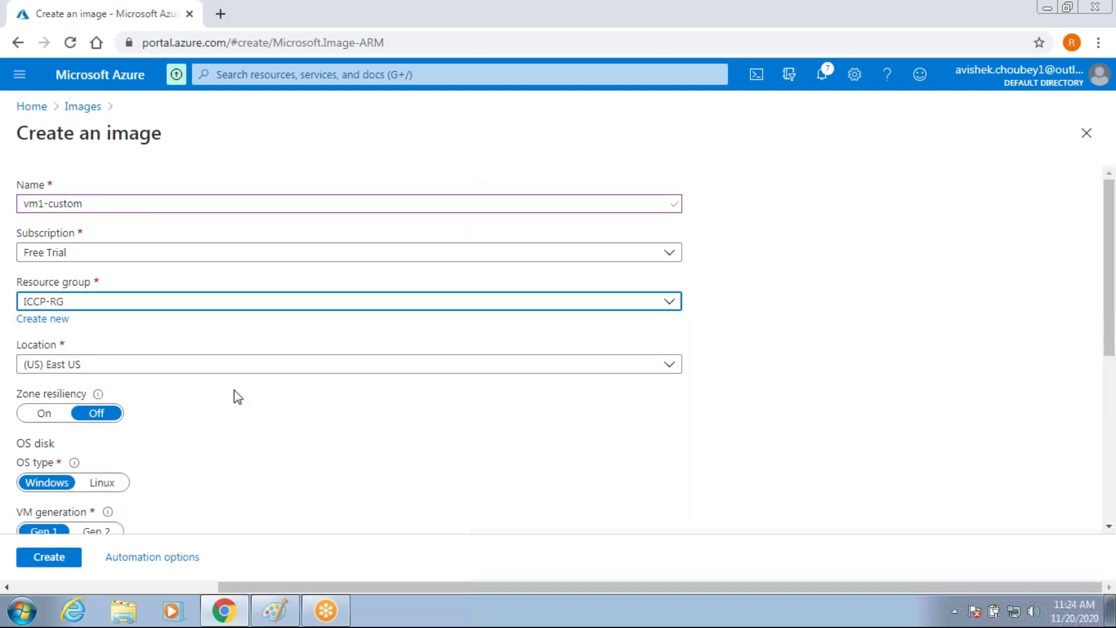
{"action": "scroll", "coordinate": [237, 393], "scroll_direction": "down", "scroll_amount": 2}
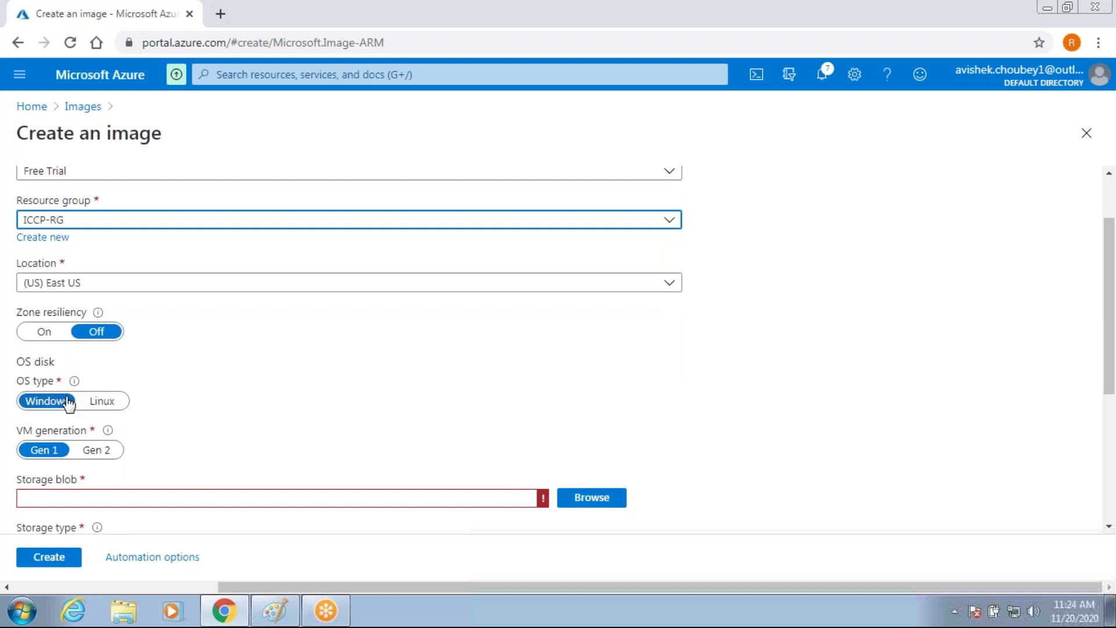
{"action": "scroll", "coordinate": [247, 389], "scroll_direction": "down", "scroll_amount": 3}
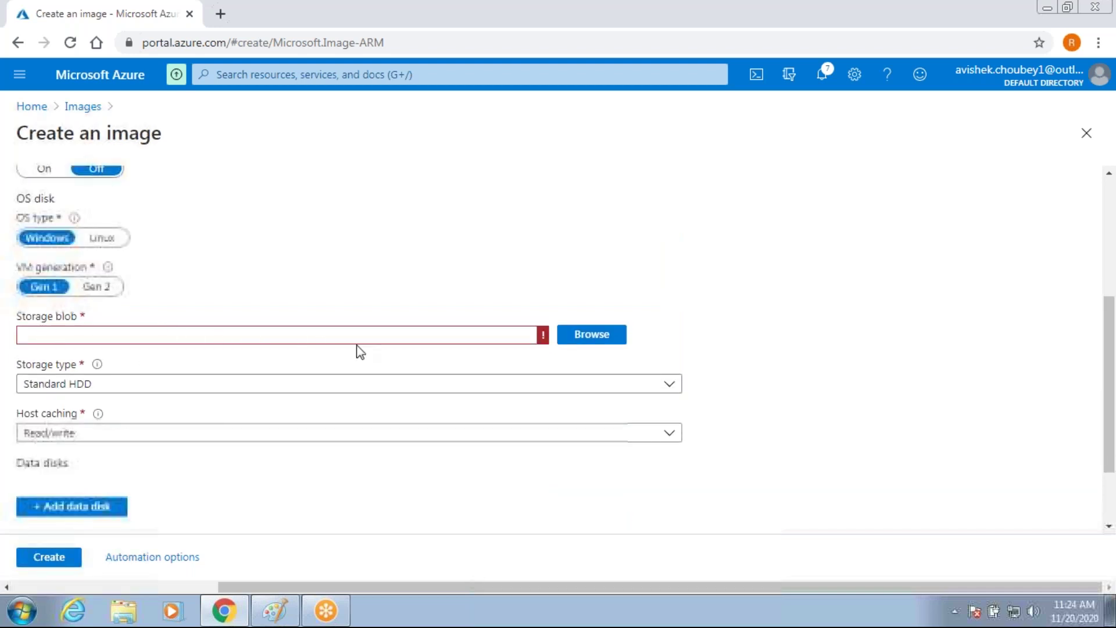
{"action": "scroll", "coordinate": [246, 395], "scroll_direction": "down", "scroll_amount": 2}
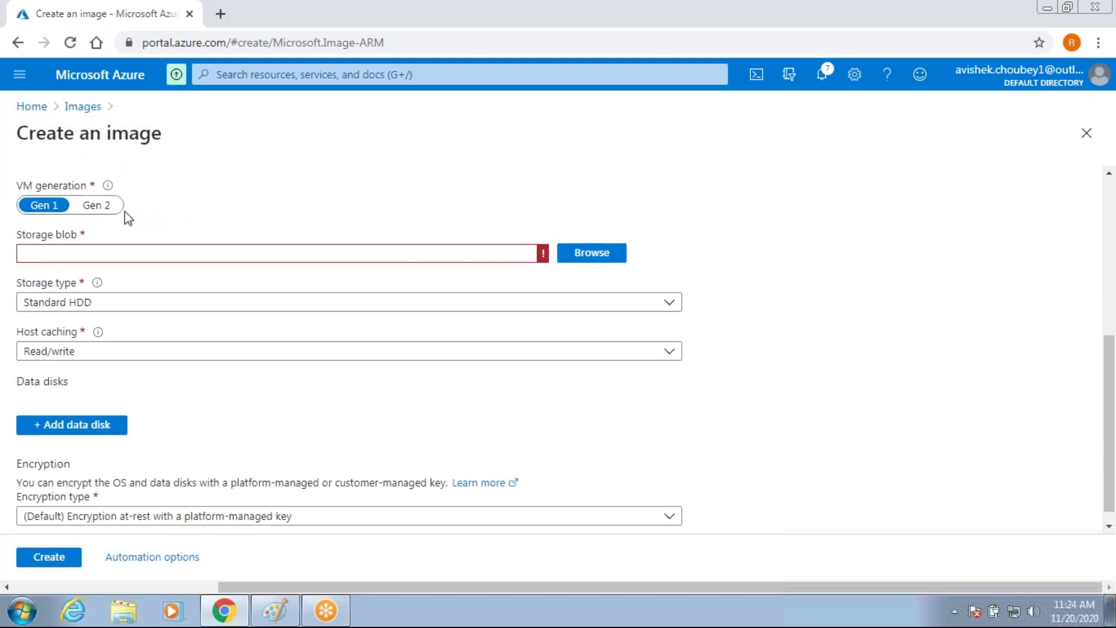
{"action": "left_click", "coordinate": [99, 207]}
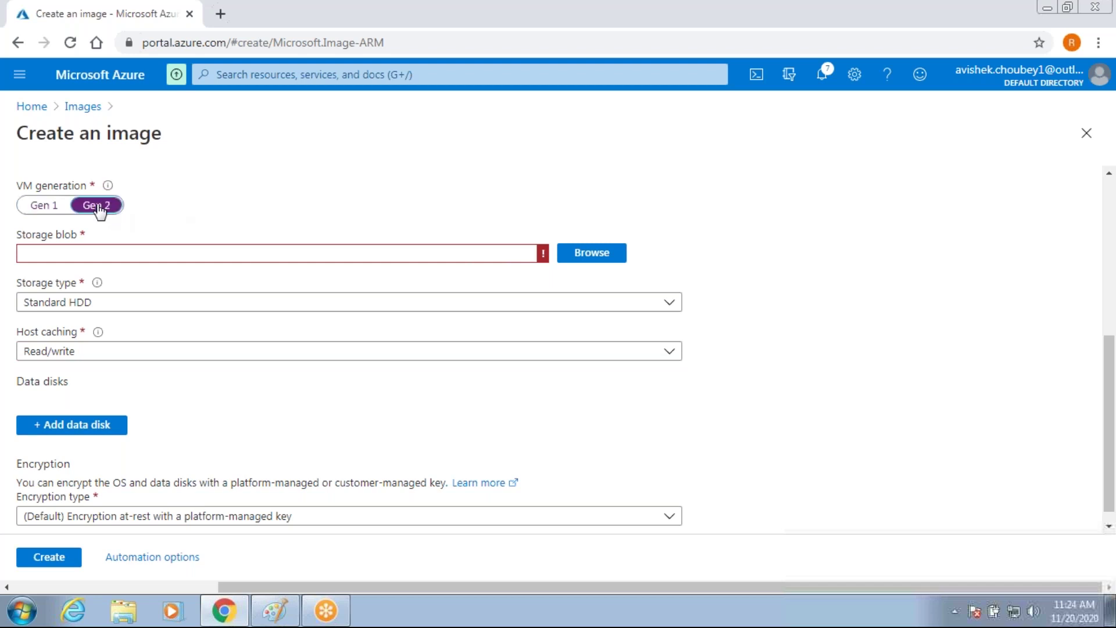
{"action": "left_click", "coordinate": [39, 206]}
{"action": "scroll", "coordinate": [251, 215], "scroll_direction": "down", "scroll_amount": 1}
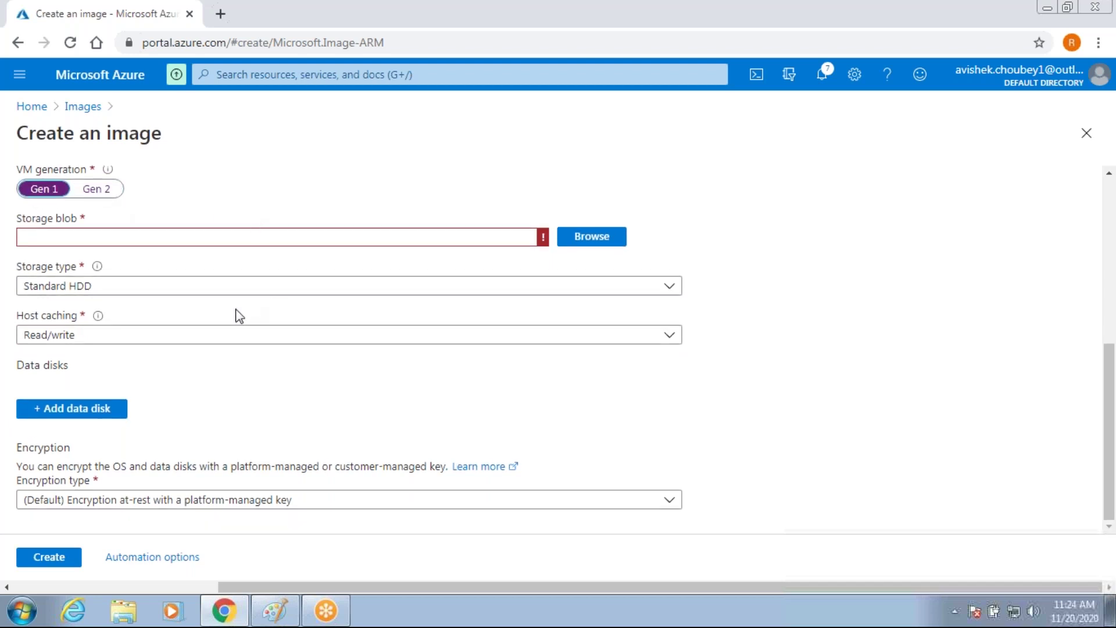
Step: Browse storage accounts for a blob, then discard the unsaved image form and return Home
{"action": "left_click", "coordinate": [590, 243]}
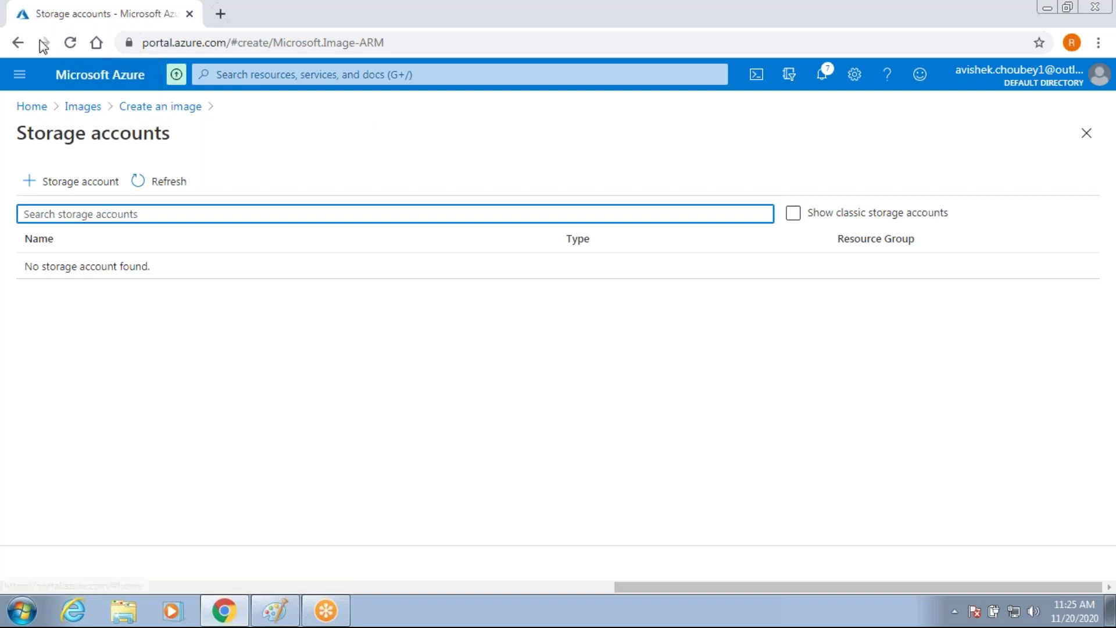
{"action": "left_click", "coordinate": [22, 46]}
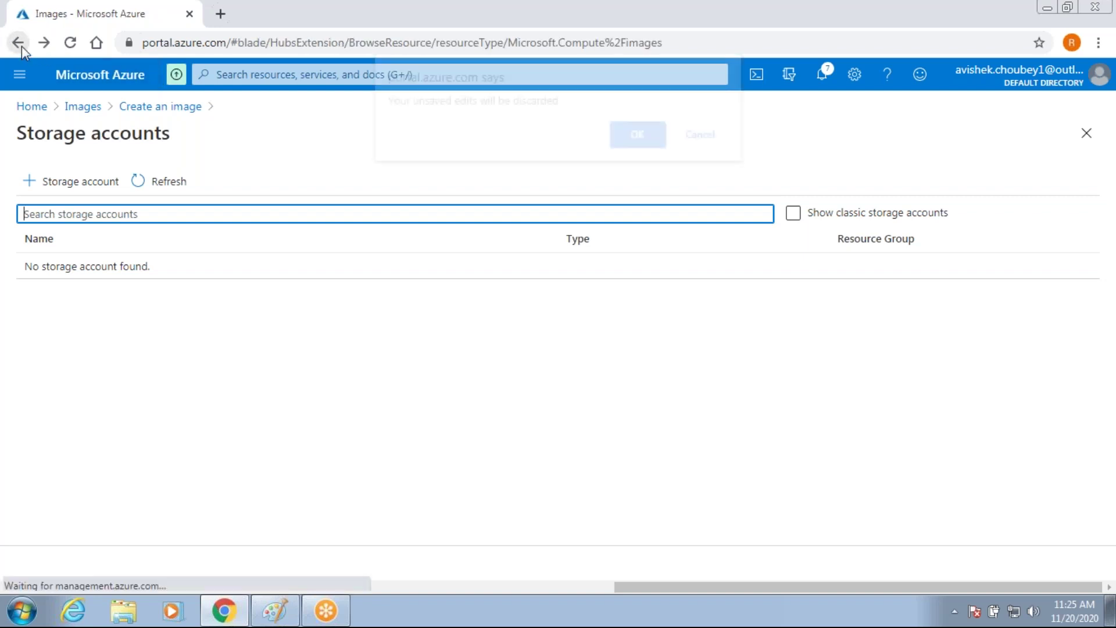
{"action": "left_click", "coordinate": [630, 133]}
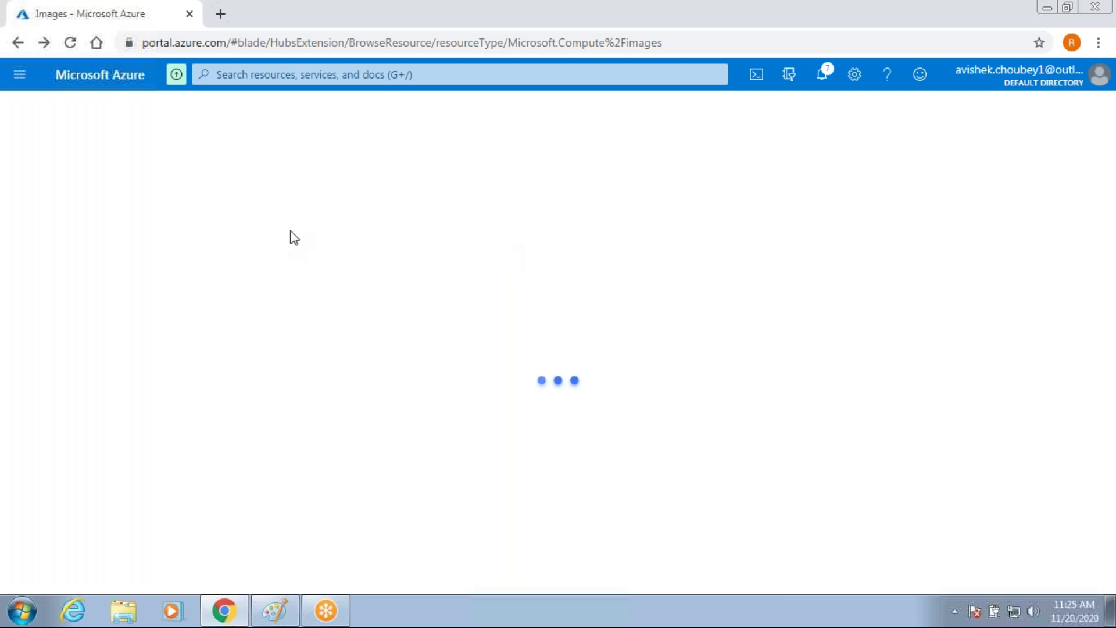
{"action": "left_click", "coordinate": [377, 76]}
{"action": "left_click", "coordinate": [100, 317]}
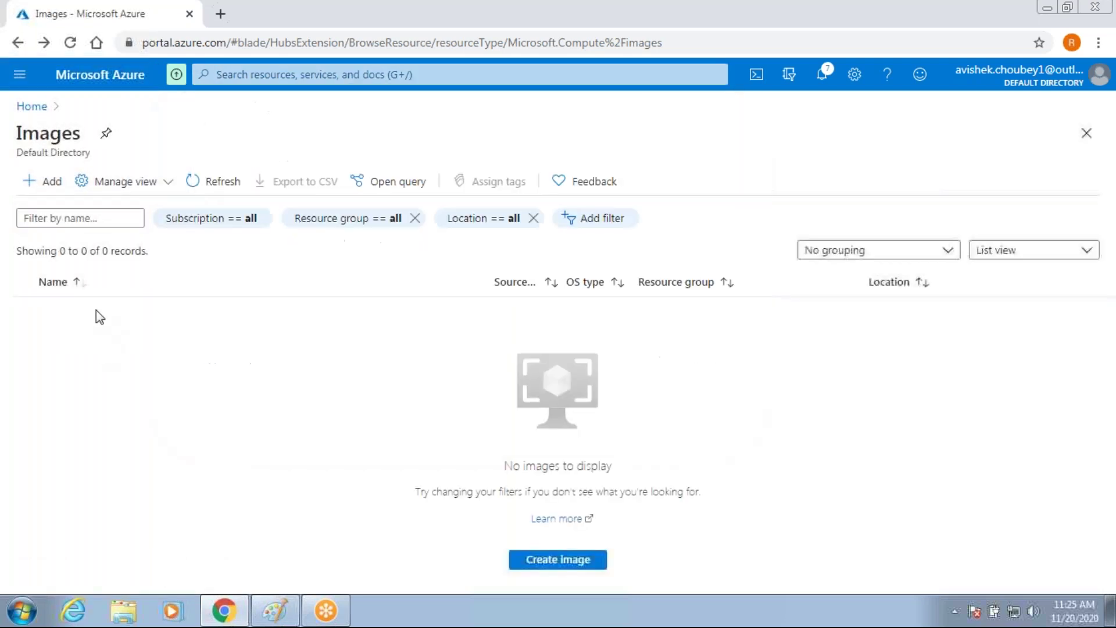
{"action": "left_click", "coordinate": [29, 111]}
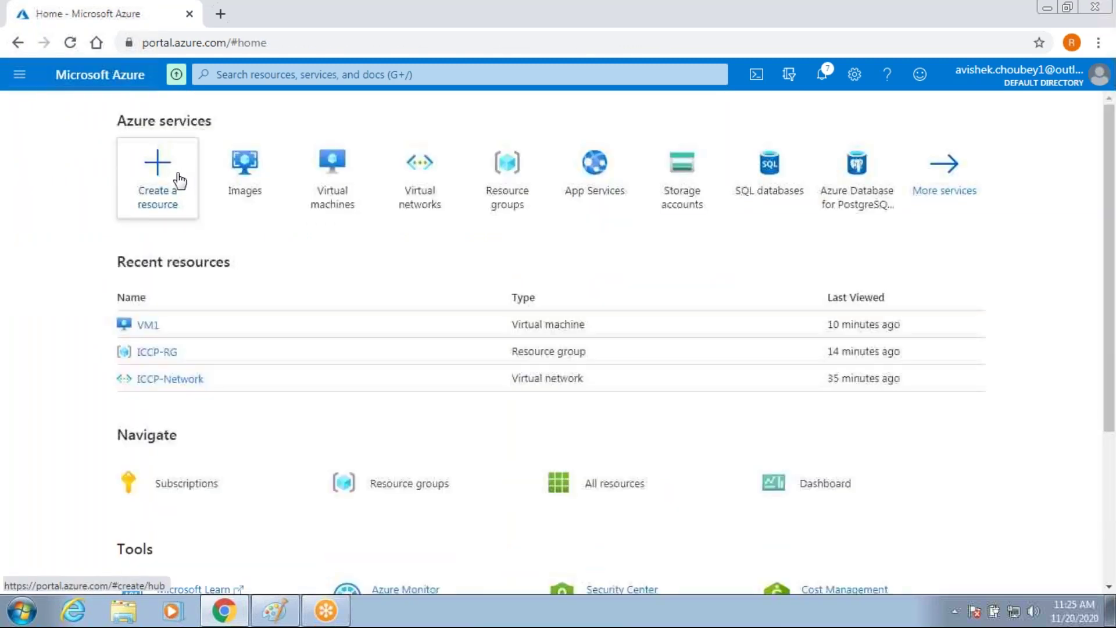
Step: Open a Create an image form from the Marketplace Image offering, keeping platform-managed key encryption
{"action": "left_click", "coordinate": [179, 180]}
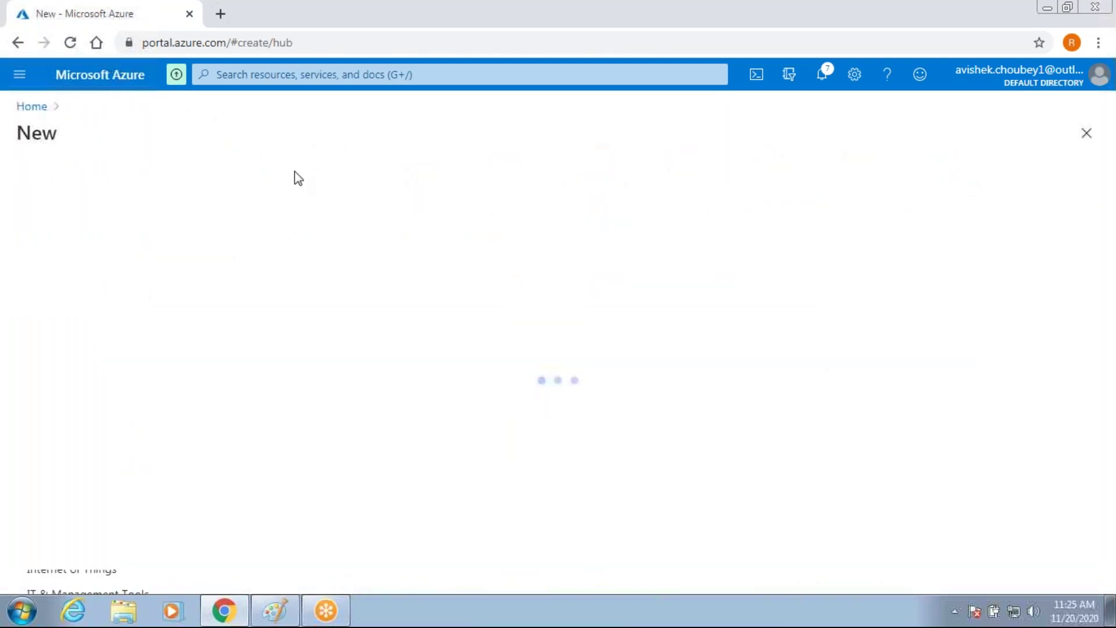
{"action": "type", "text": "image"}
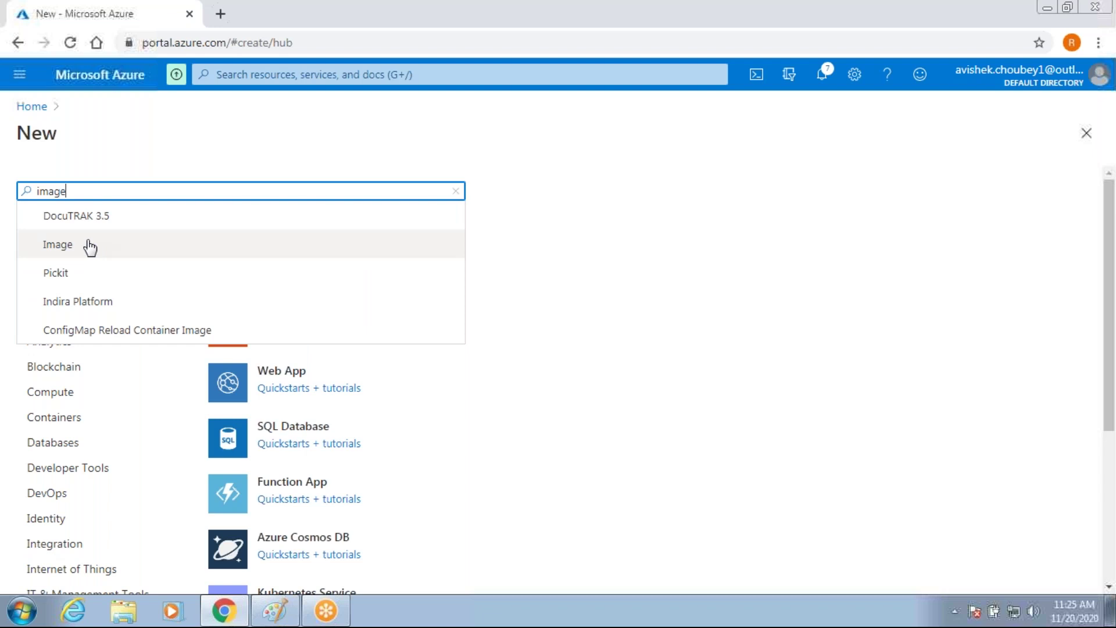
{"action": "left_click", "coordinate": [88, 244]}
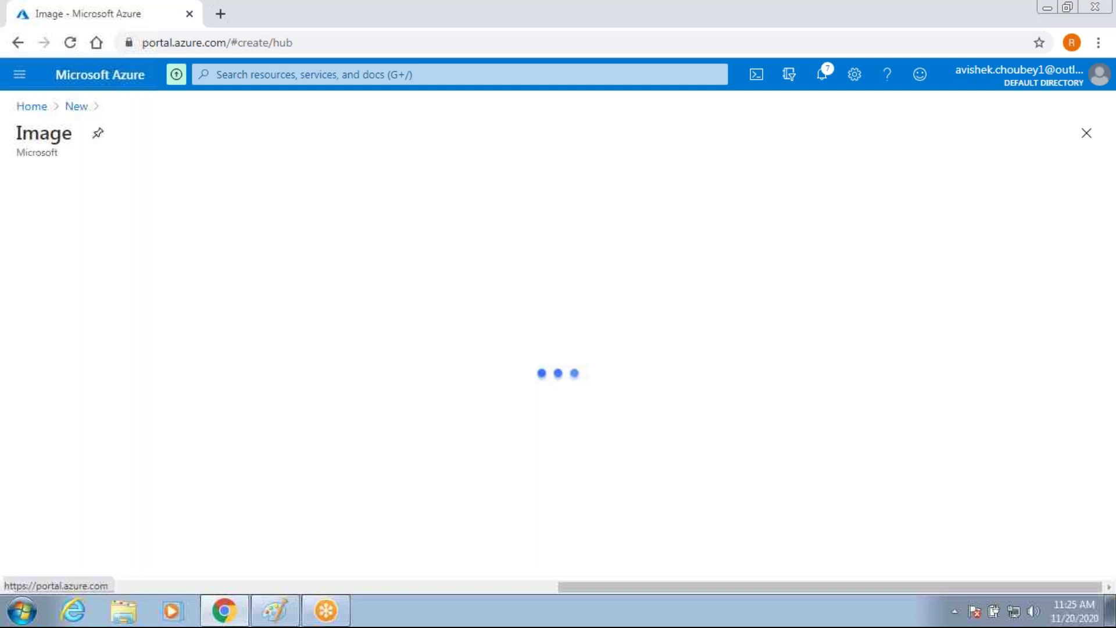
{"action": "left_click", "coordinate": [151, 245]}
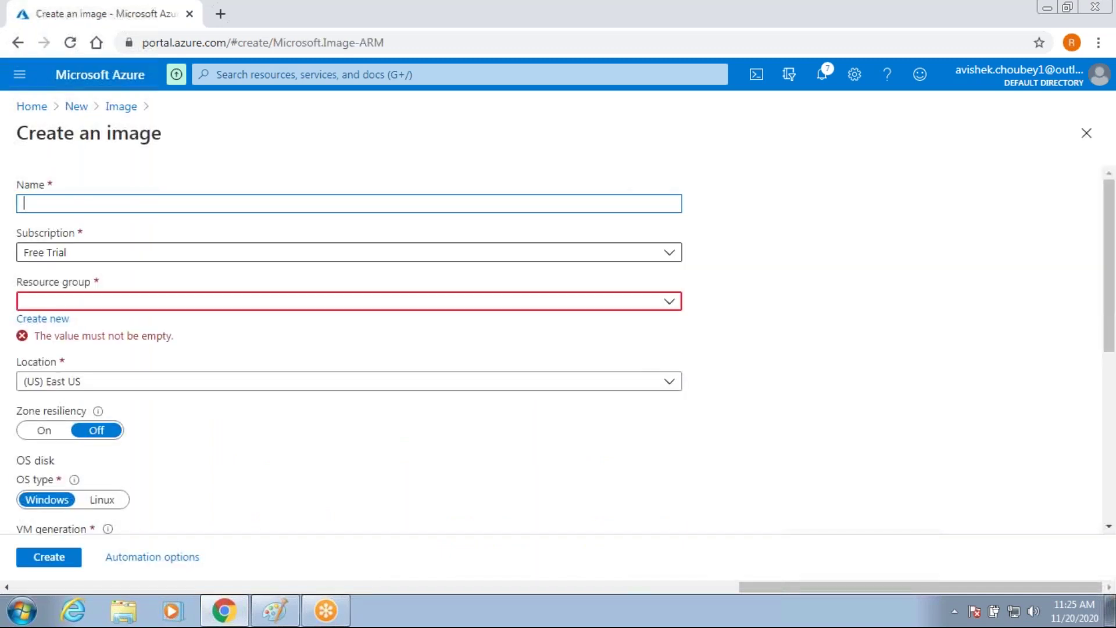
{"action": "scroll", "coordinate": [204, 368], "scroll_direction": "down", "scroll_amount": 5}
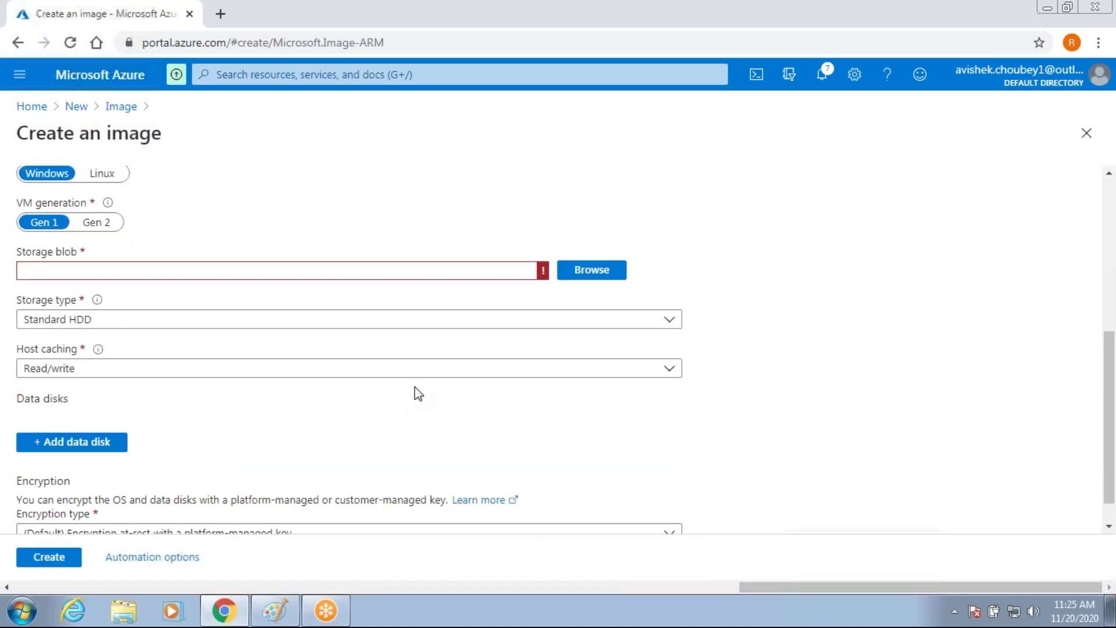
{"action": "scroll", "coordinate": [414, 386], "scroll_direction": "down", "scroll_amount": 1}
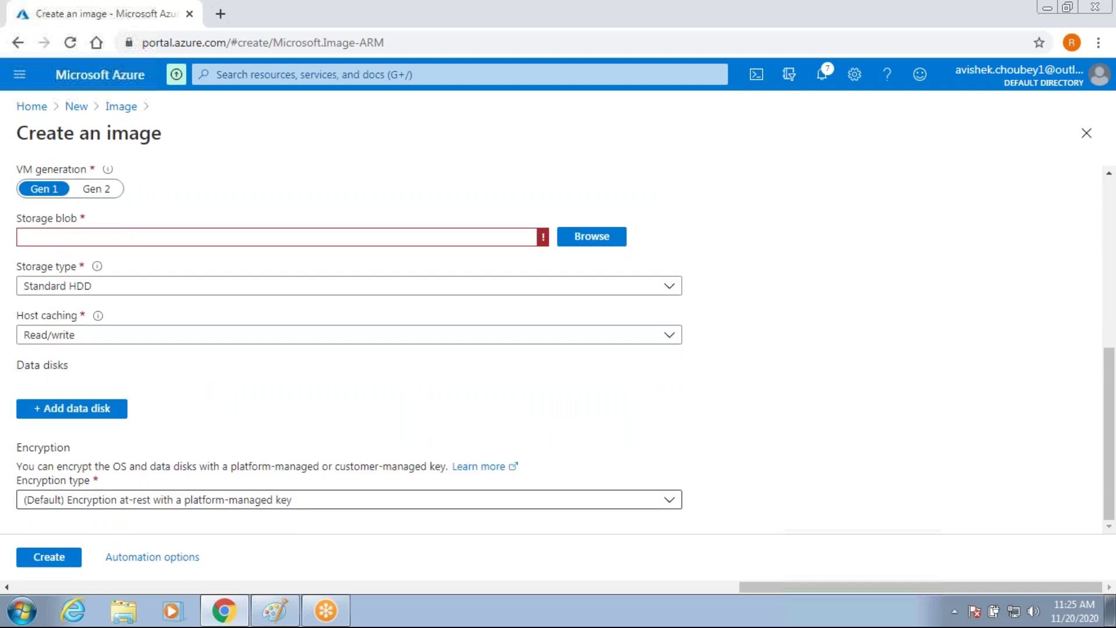
{"action": "left_click", "coordinate": [349, 500]}
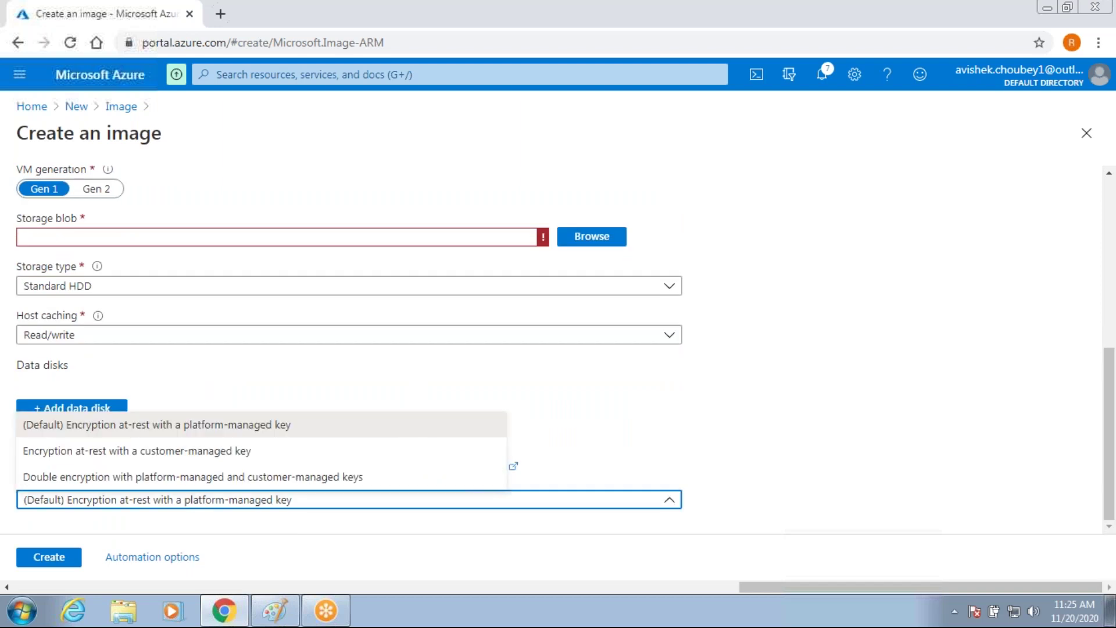
{"action": "left_click", "coordinate": [774, 372]}
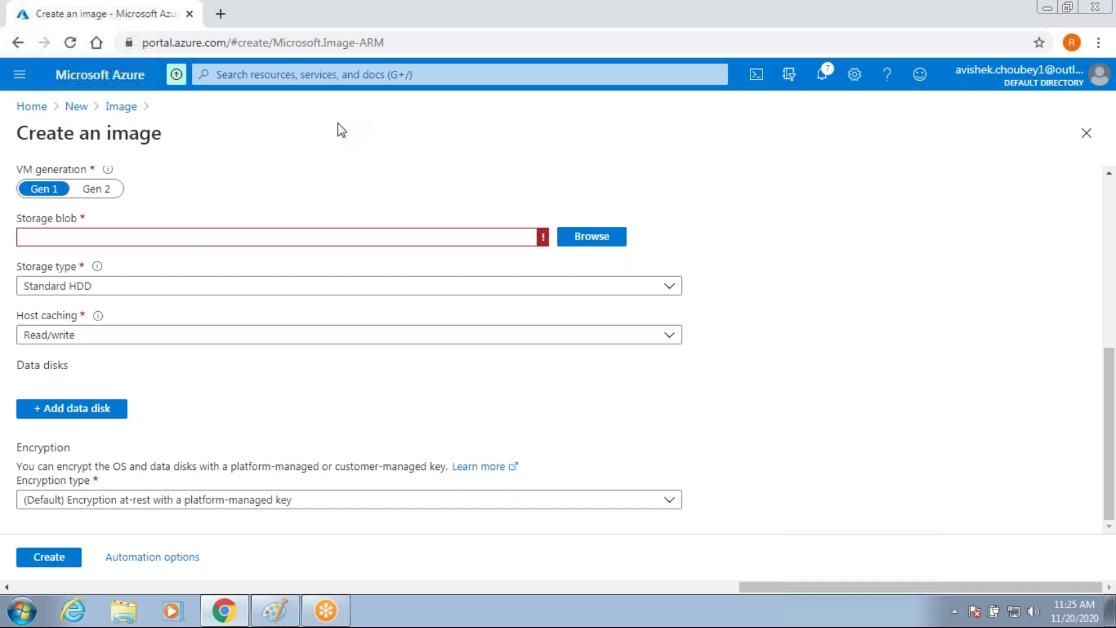
{"action": "left_click", "coordinate": [16, 47]}
Step: Discard the image form, go to Virtual machines, and select VM1 for deletion
{"action": "left_click", "coordinate": [644, 136]}
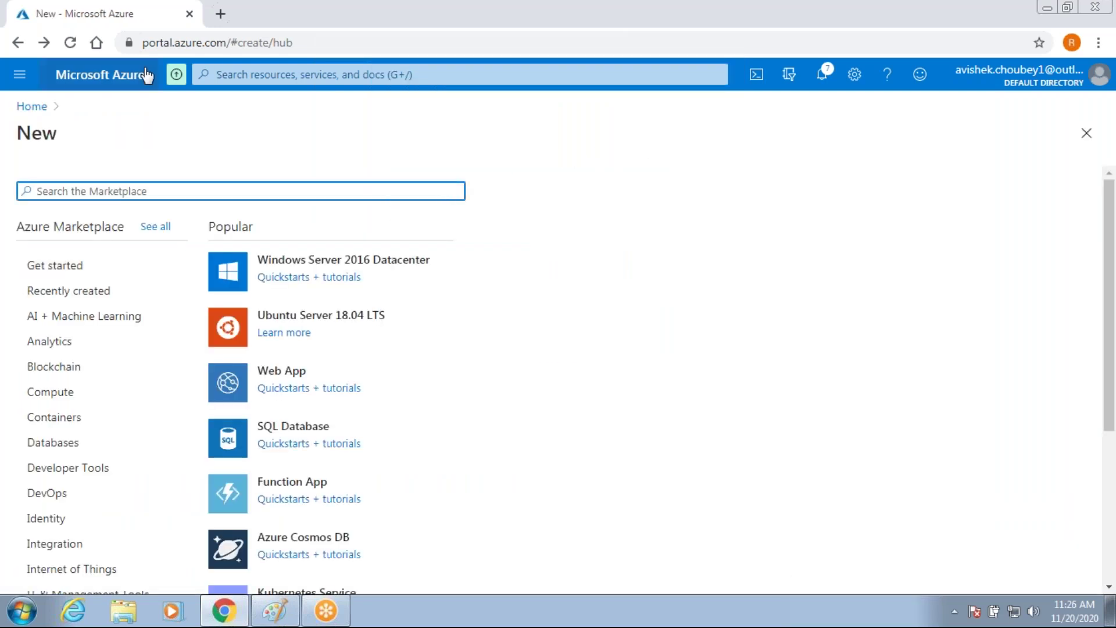
{"action": "left_click", "coordinate": [21, 77]}
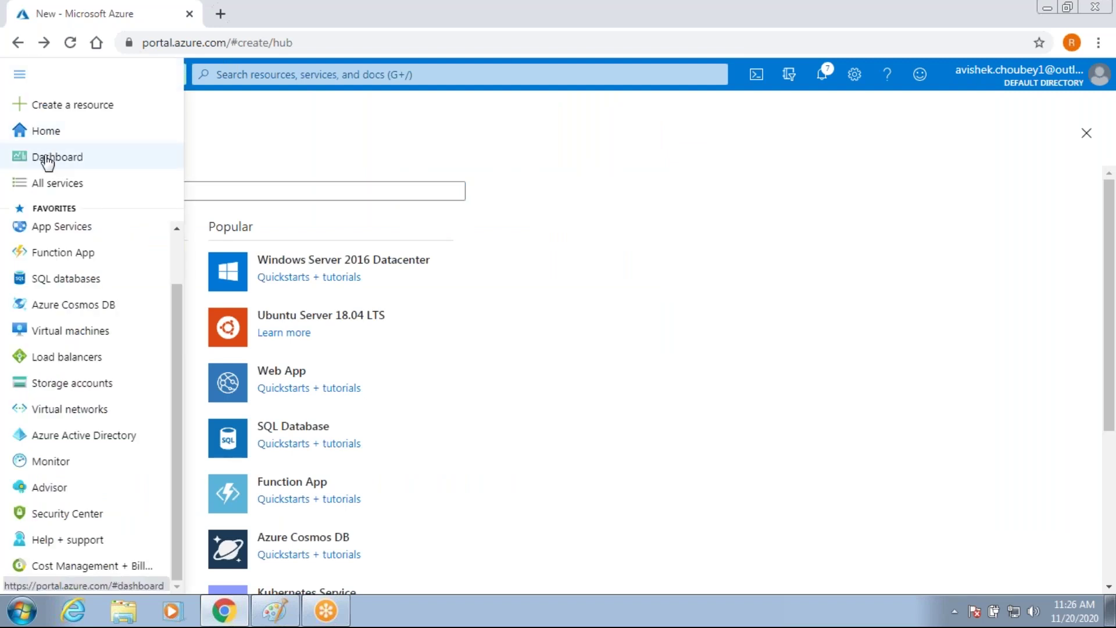
{"action": "left_click", "coordinate": [65, 332]}
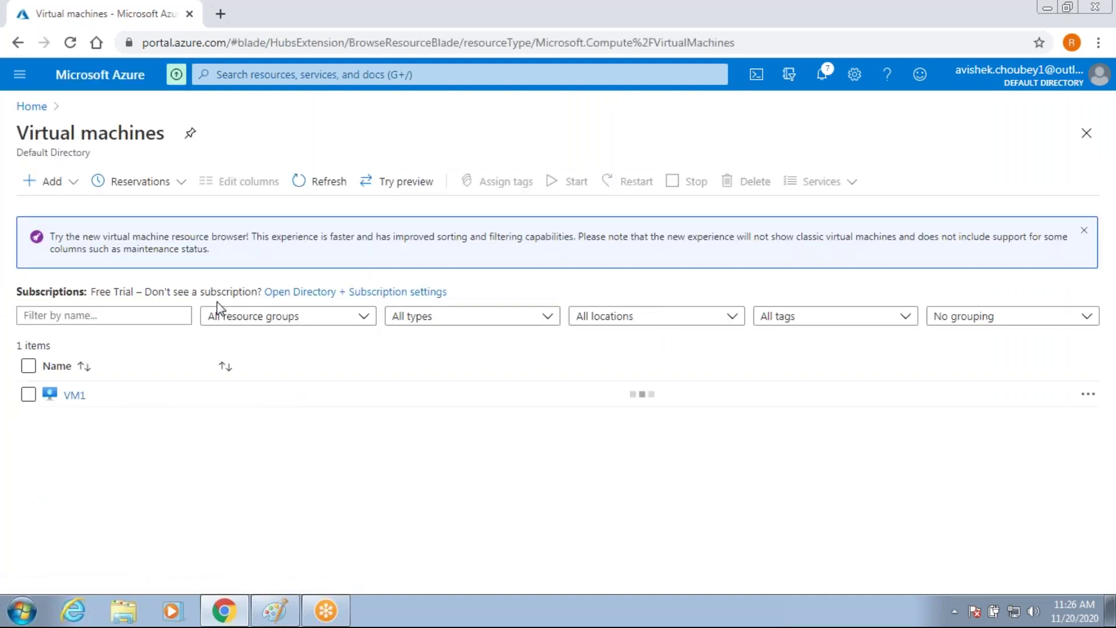
{"action": "left_click", "coordinate": [32, 394]}
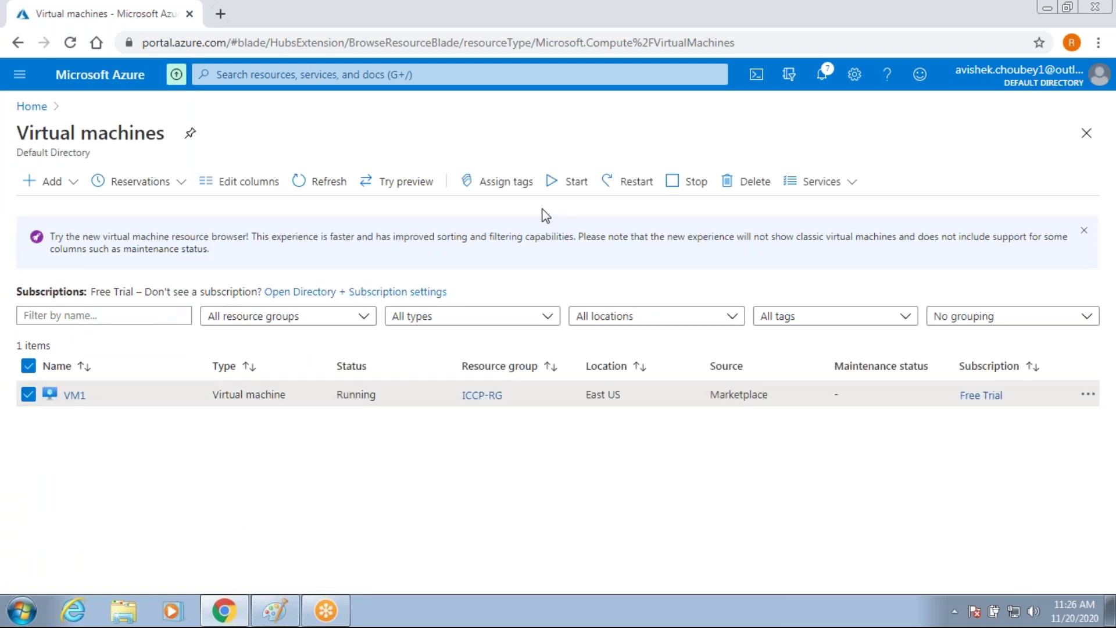
{"action": "left_click", "coordinate": [755, 191]}
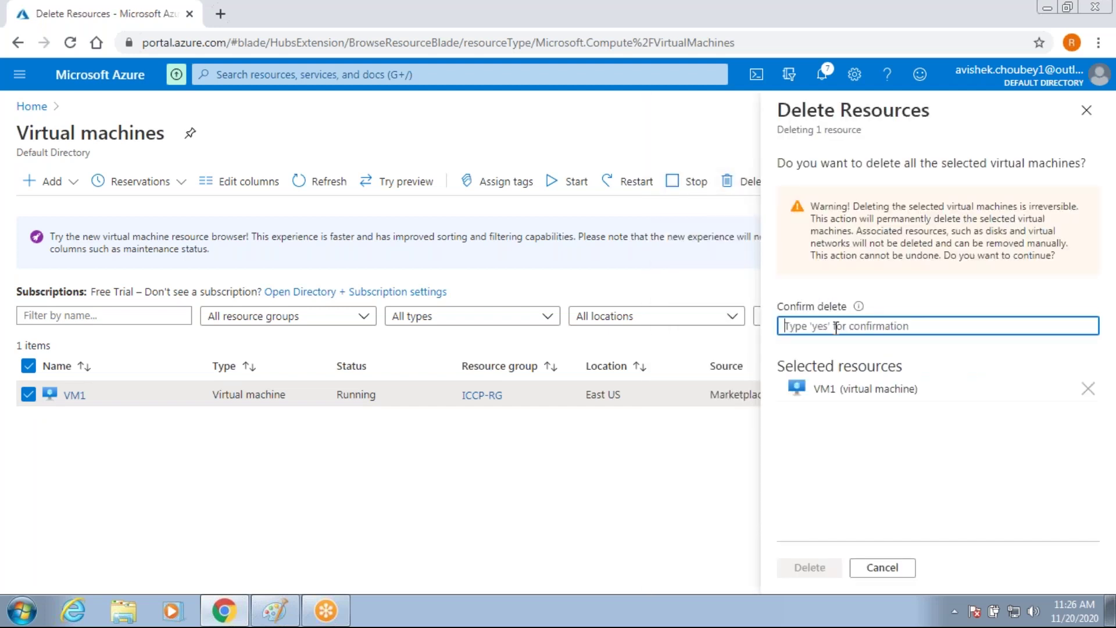
Step: Replace 'delete' with 'yes' in VM1's delete confirmation field
{"action": "type", "text": "delete"}
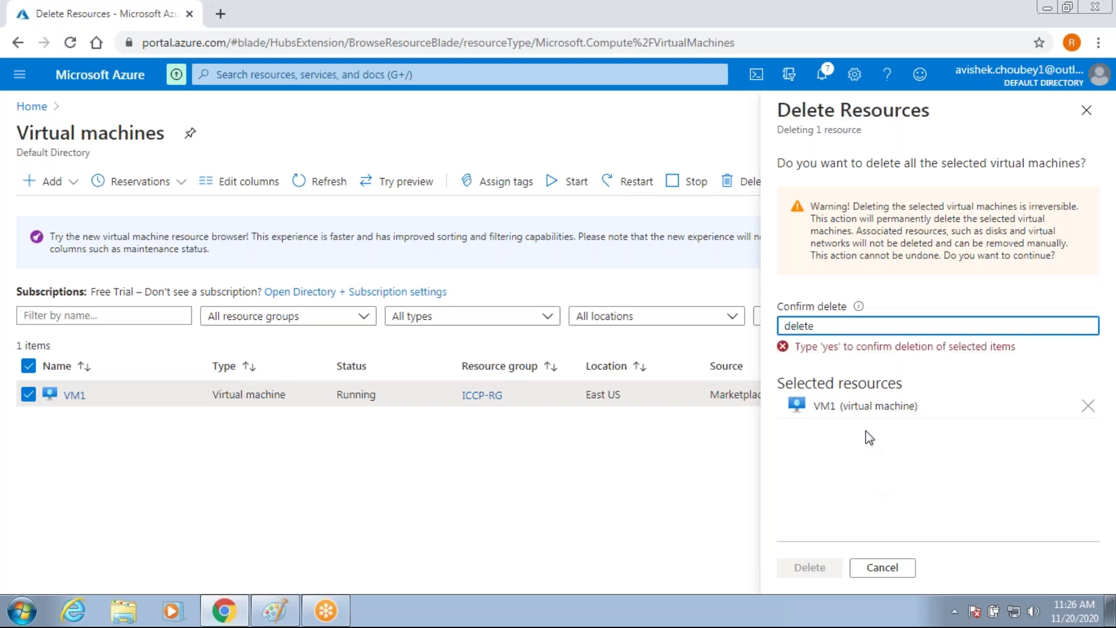
{"action": "key", "text": "BackSpace"}
{"action": "key", "text": "BackSpace"}
{"action": "key", "text": "BackSpace"}
{"action": "key", "text": "BackSpace"}
{"action": "key", "text": "BackSpace"}
{"action": "key", "text": "BackSpace"}
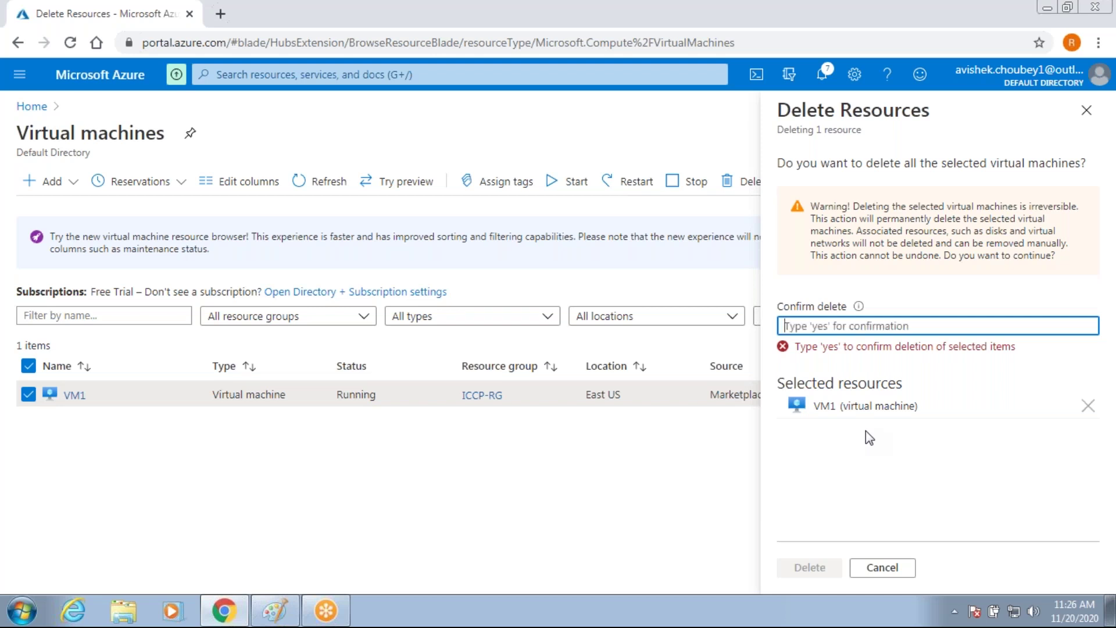
{"action": "type", "text": "yes"}
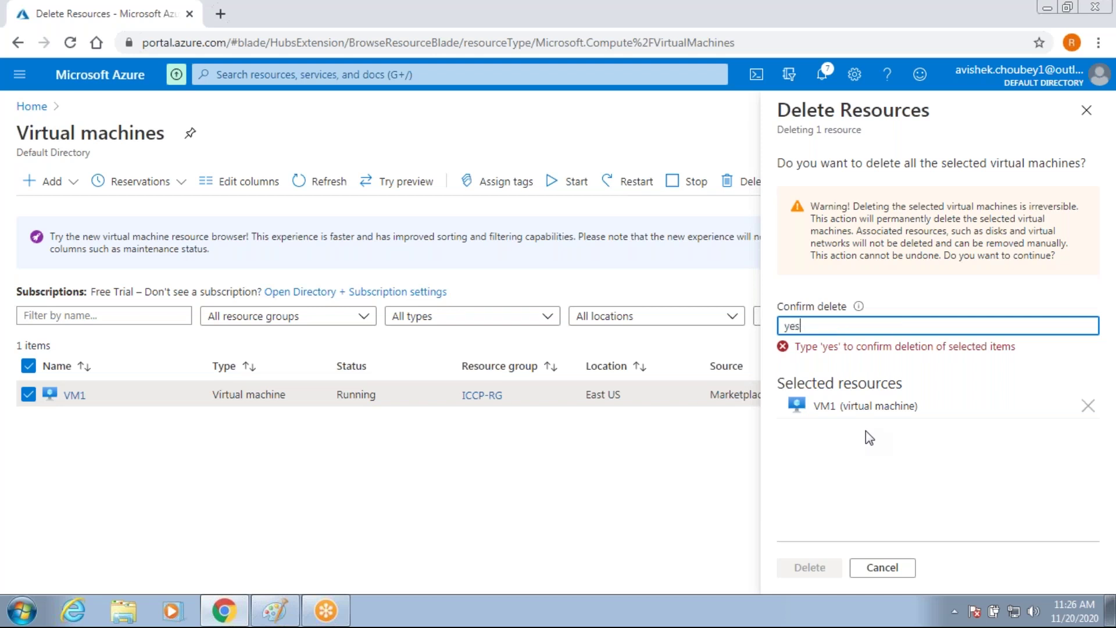